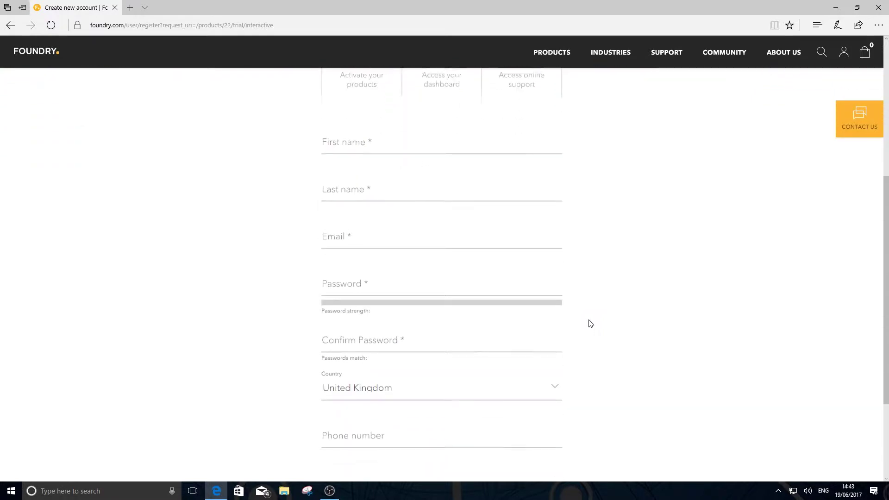
- Look over the Foundry account registration page and close it
scroll(591, 324, up, 6)
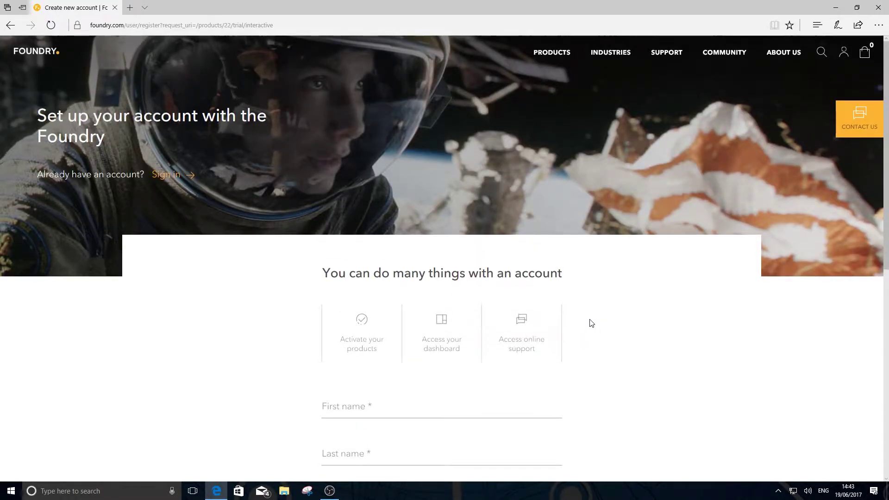
click(114, 8)
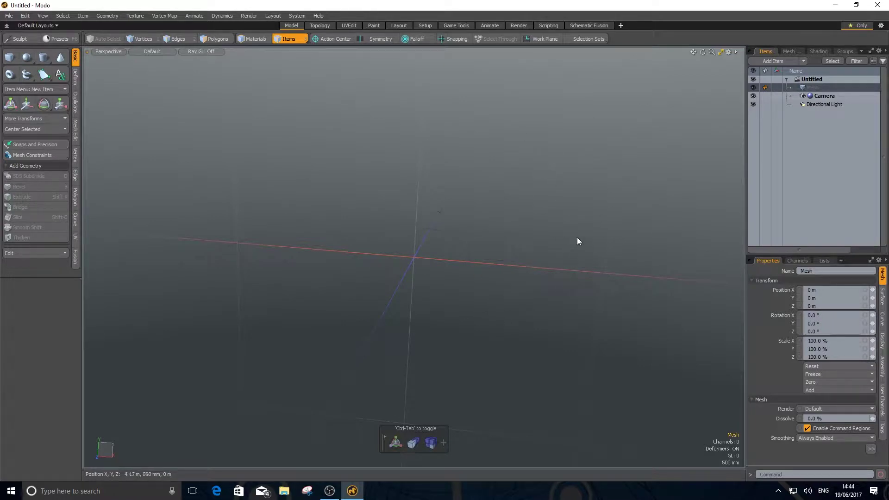
alt+drag(633, 208, 663, 204)
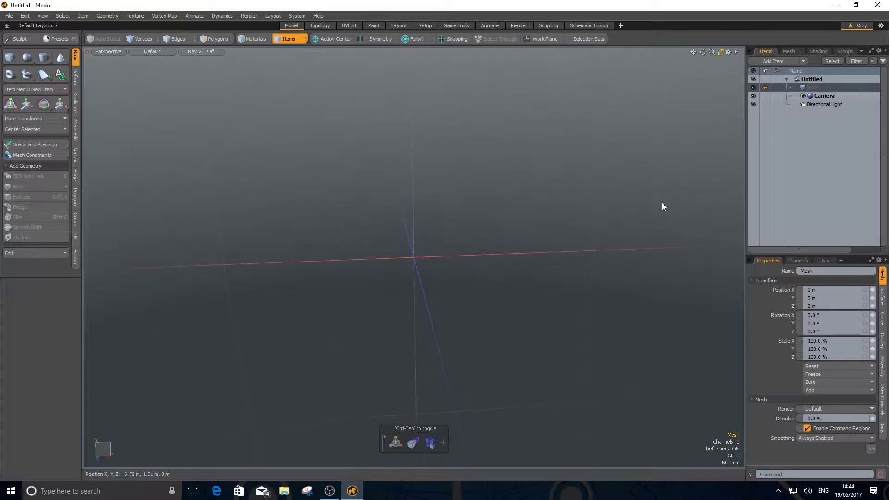
key(shift)
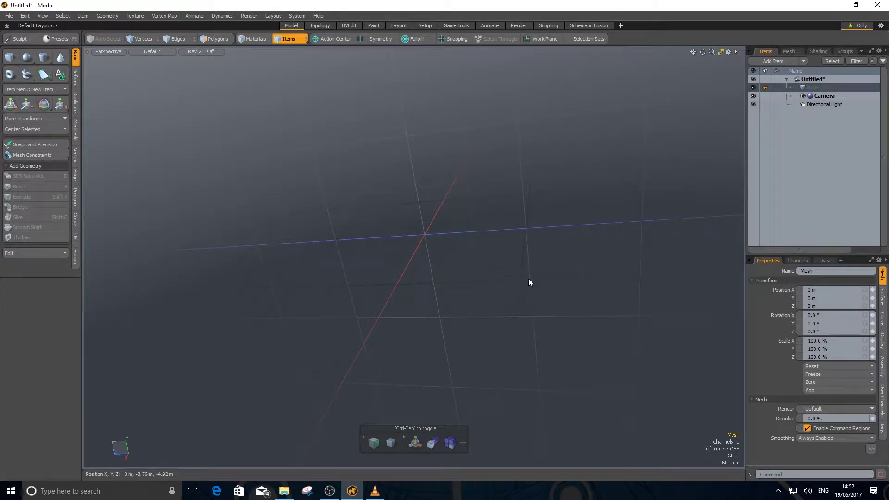
alt+drag(347, 257, 452, 224)
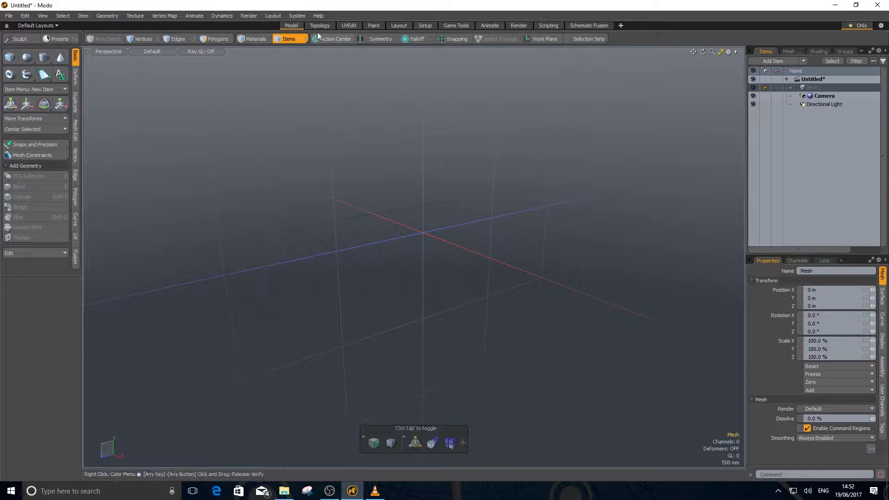
- Set the mouse input preset to Maya navigation in the Remapping preferences, and test it by orbiting the empty scene
click(297, 16)
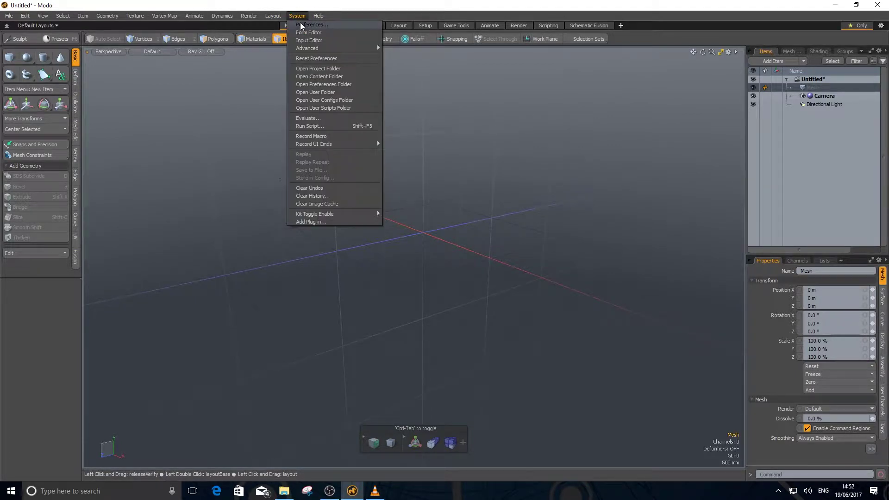
click(307, 24)
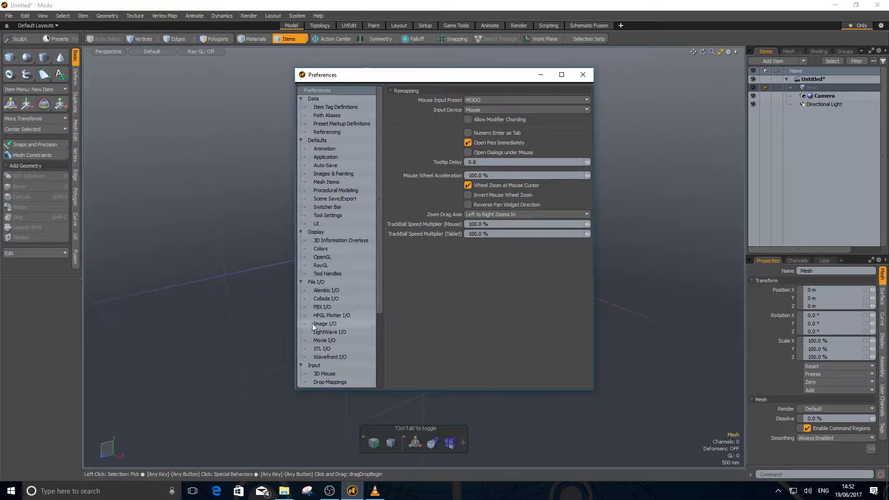
click(319, 367)
scroll(319, 368, down, 3)
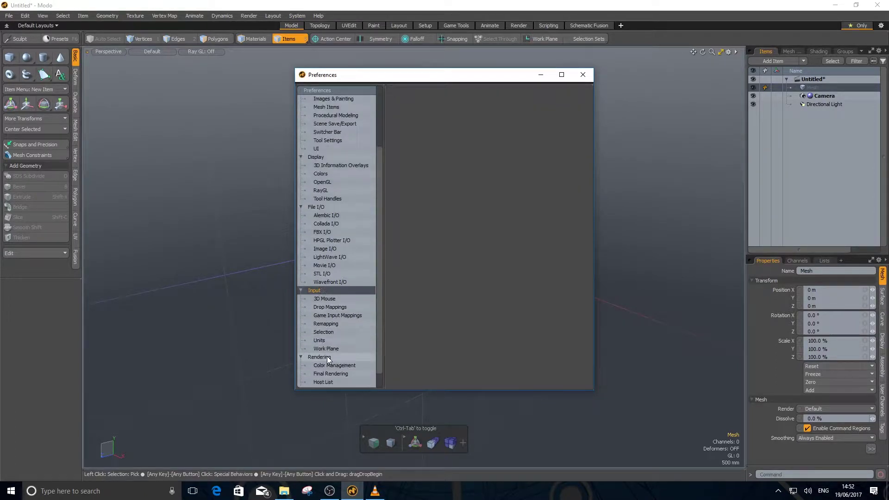
click(326, 315)
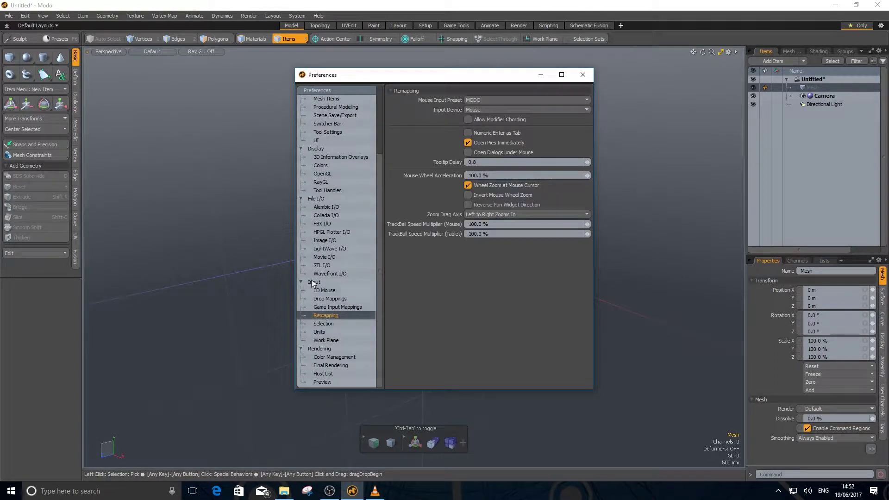
click(508, 100)
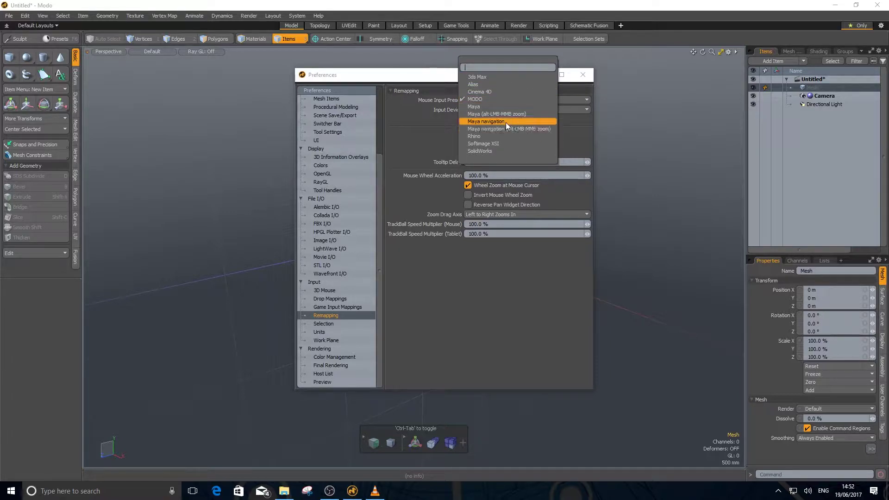
click(477, 121)
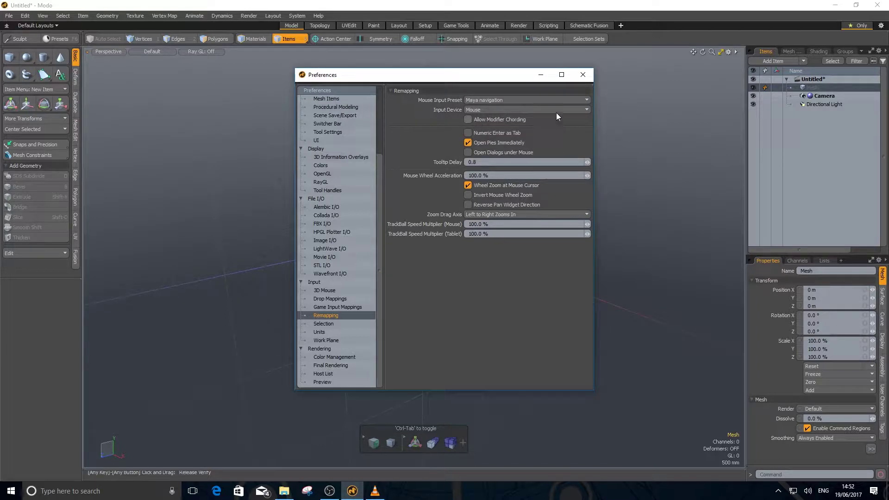
click(582, 77)
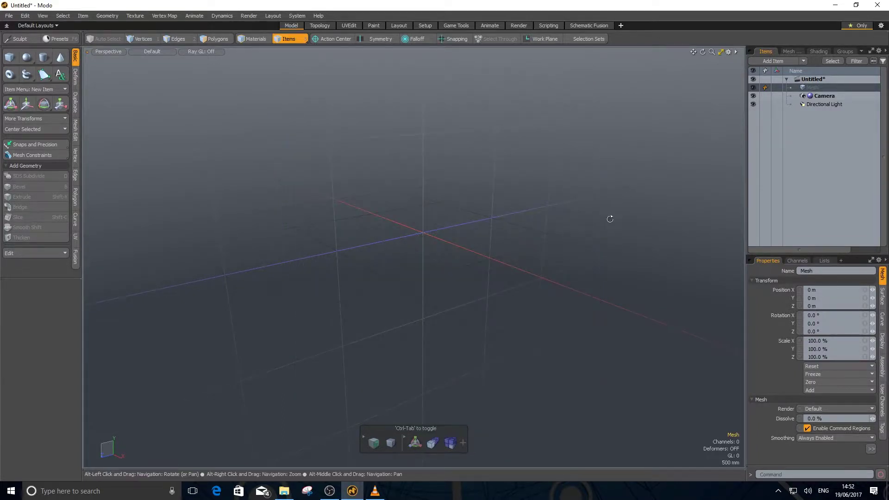
alt+drag(609, 218, 366, 195)
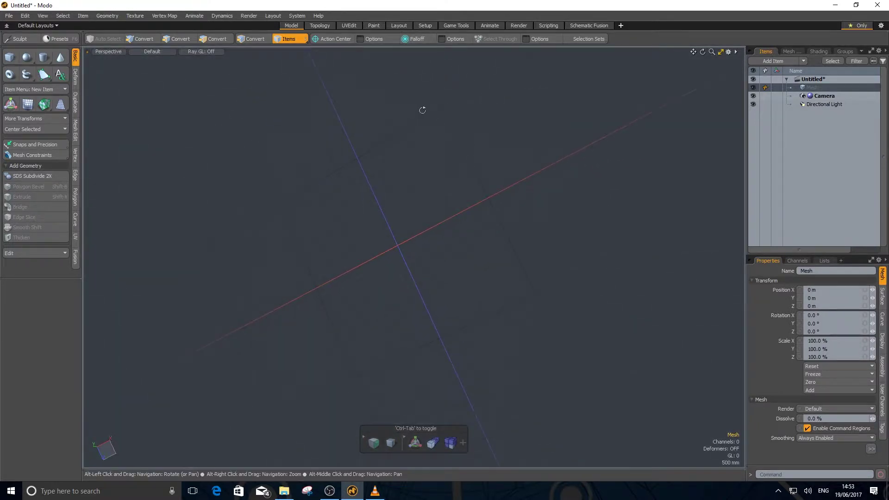
- Turn off Trackball Rotation for viewport rotation in the OpenGL preferences
click(297, 15)
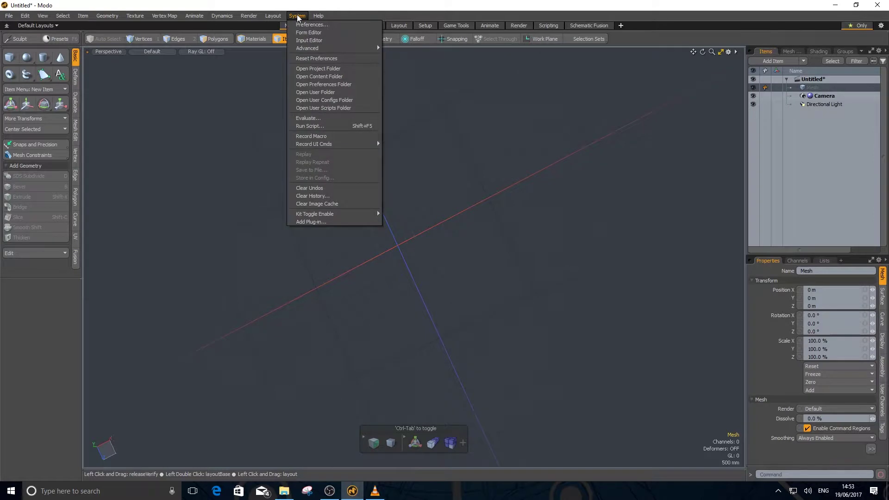
click(303, 25)
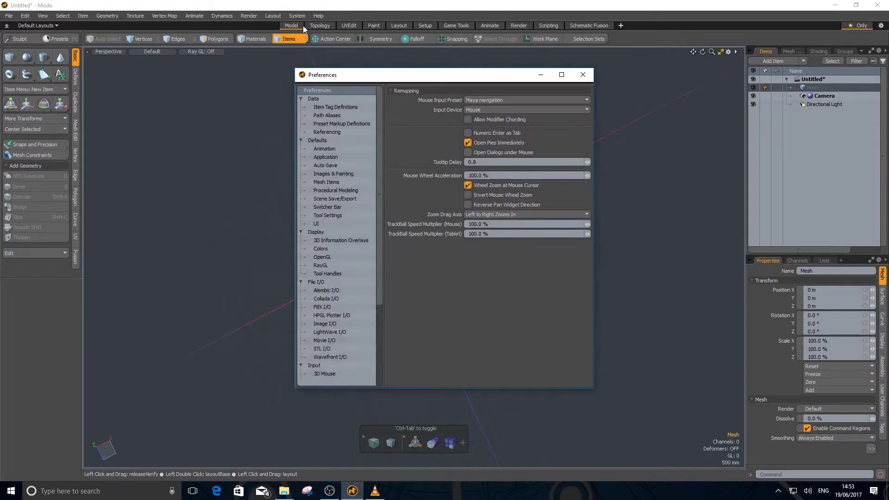
click(323, 257)
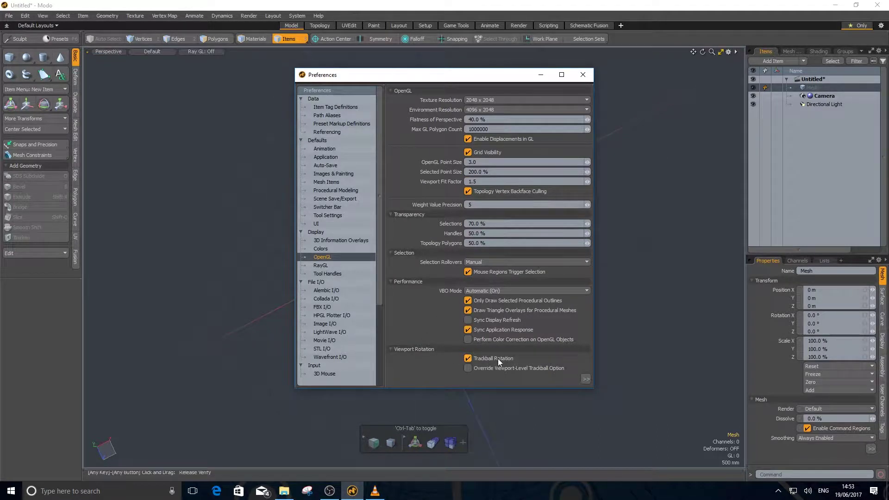
click(467, 359)
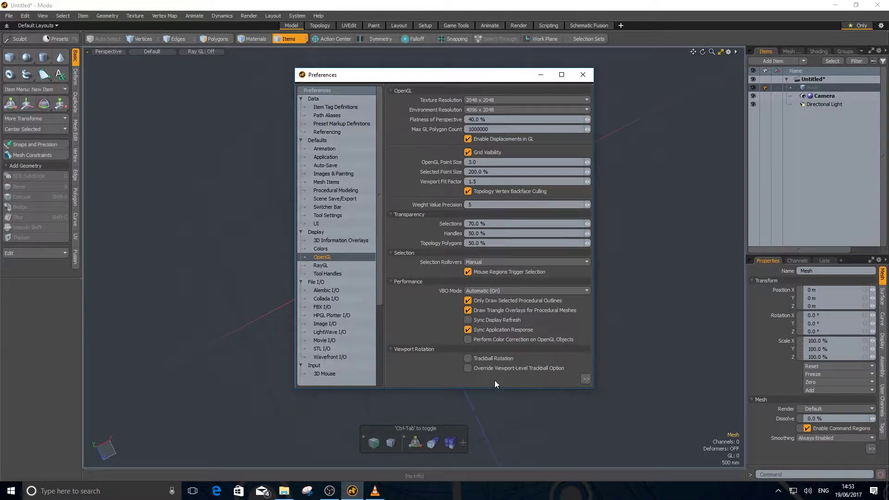
click(583, 75)
alt+drag(535, 256, 496, 260)
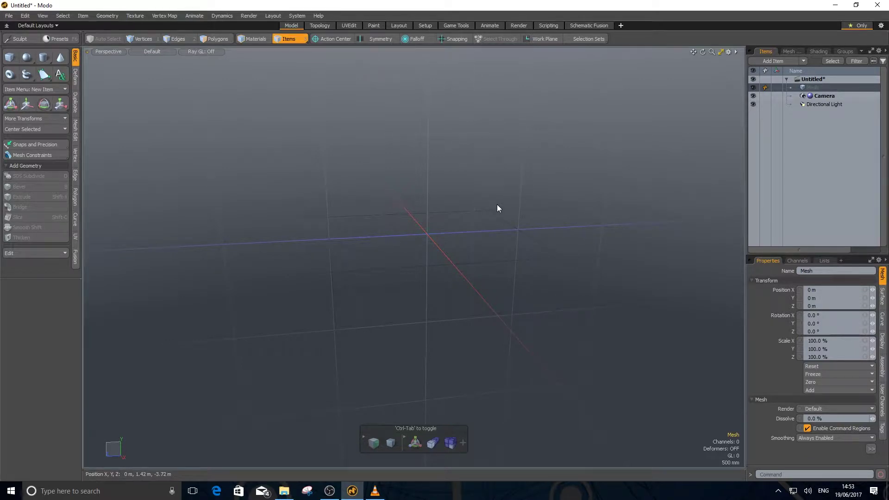
click(297, 17)
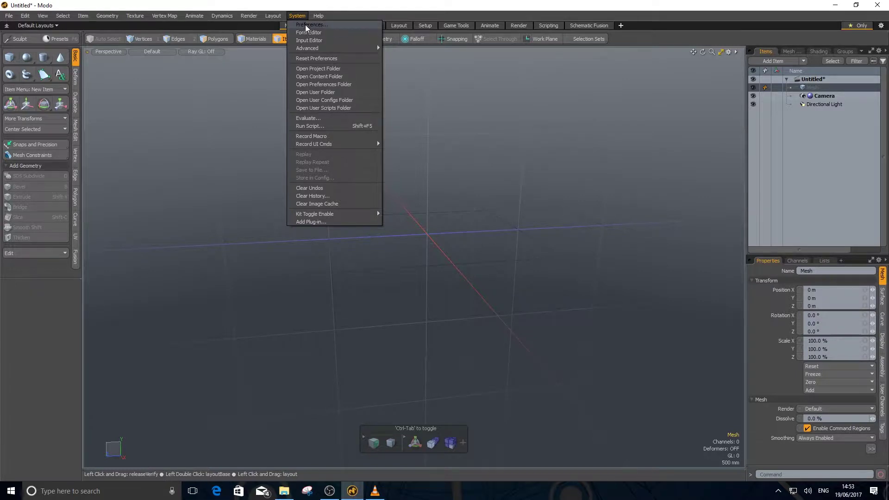
click(608, 133)
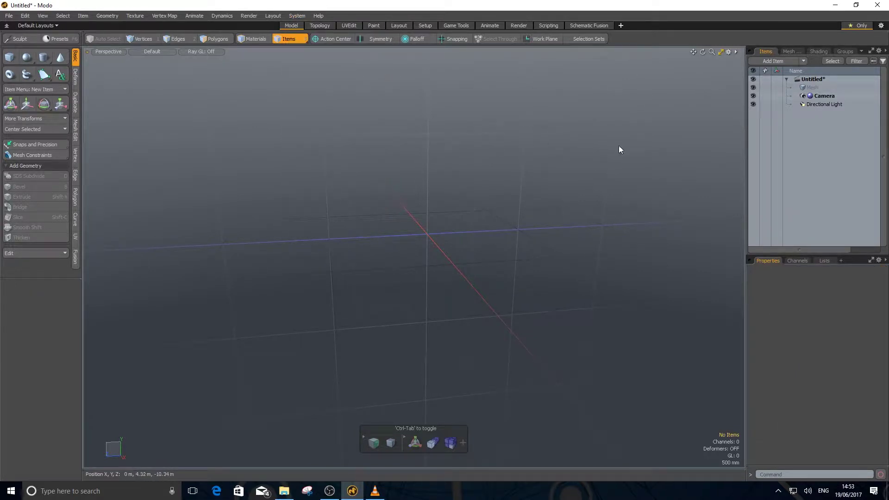
- Set the 3D viewport's GL Background to None
click(728, 52)
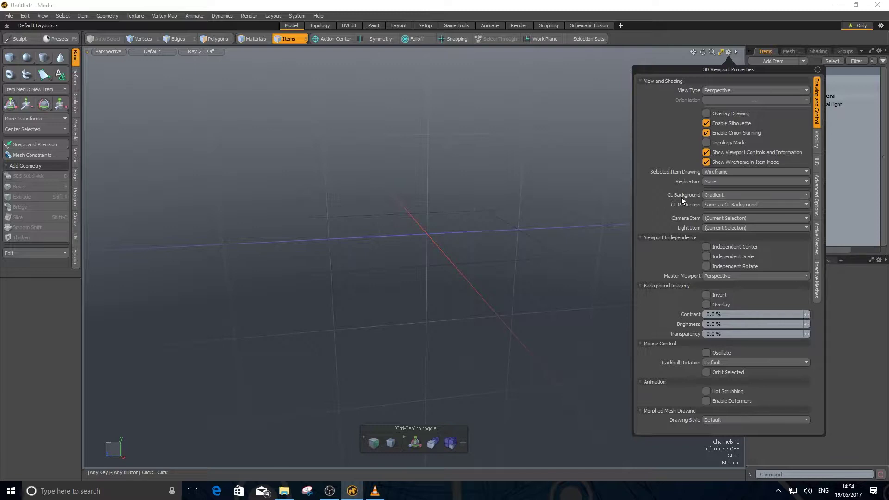
click(722, 195)
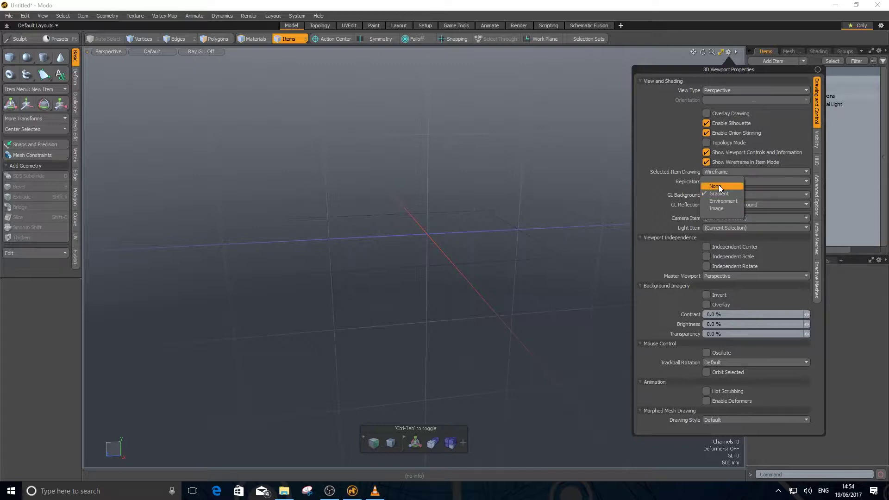
click(718, 185)
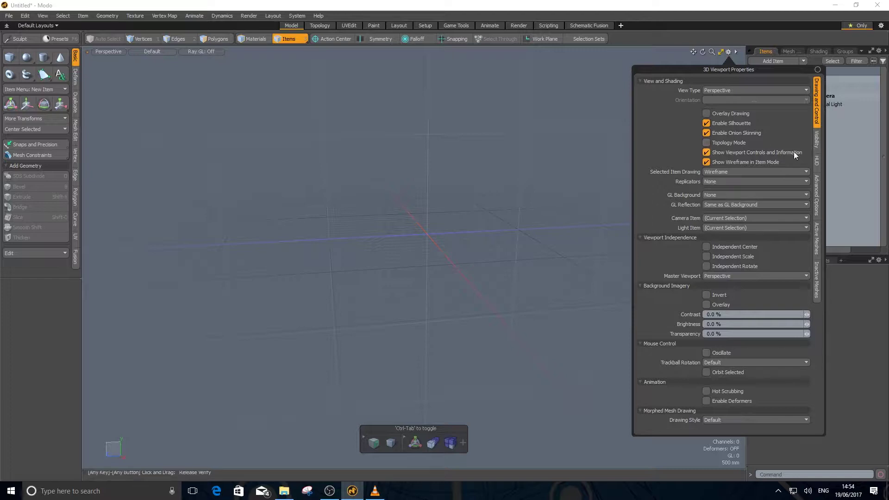
- In the 3D viewport's visibility properties, set Show Work Plane to Active and Show Grid to Never
click(817, 142)
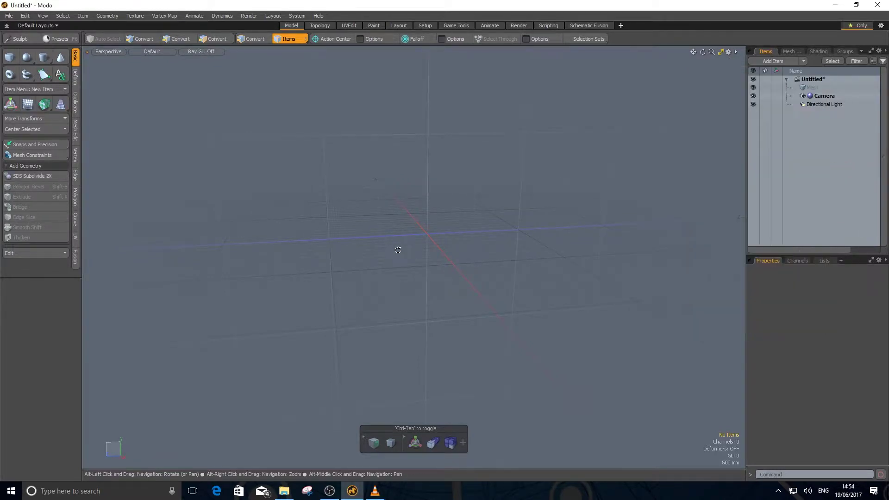
mouse_move(416, 252)
alt+mouse_down()
mouse_move(377, 247)
mouse_move(403, 249)
alt+mouse_up()
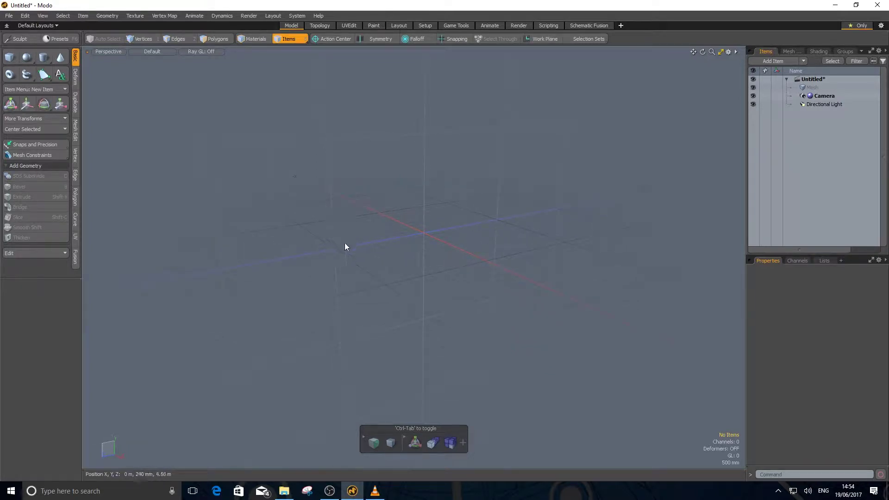
alt+drag(487, 191, 339, 174)
click(728, 52)
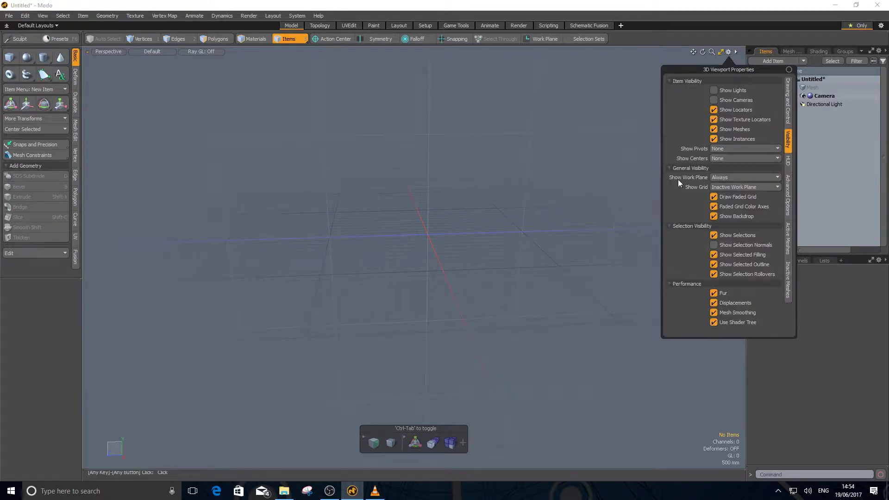
click(741, 179)
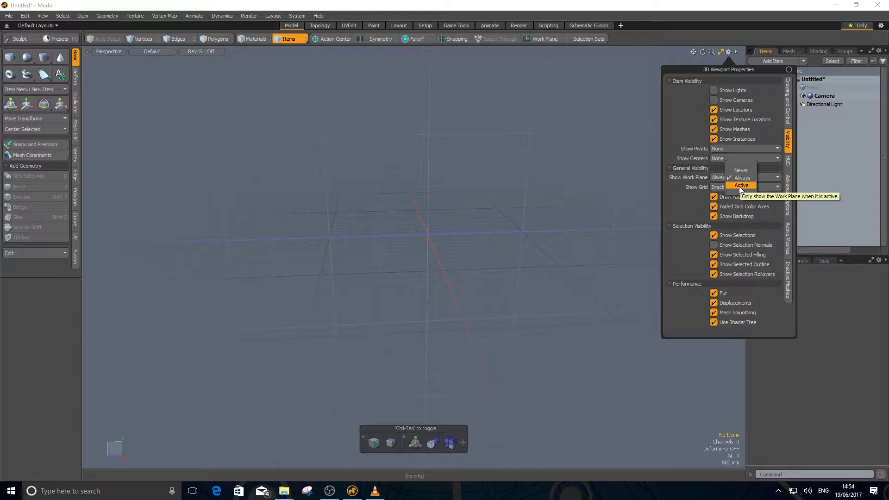
click(739, 186)
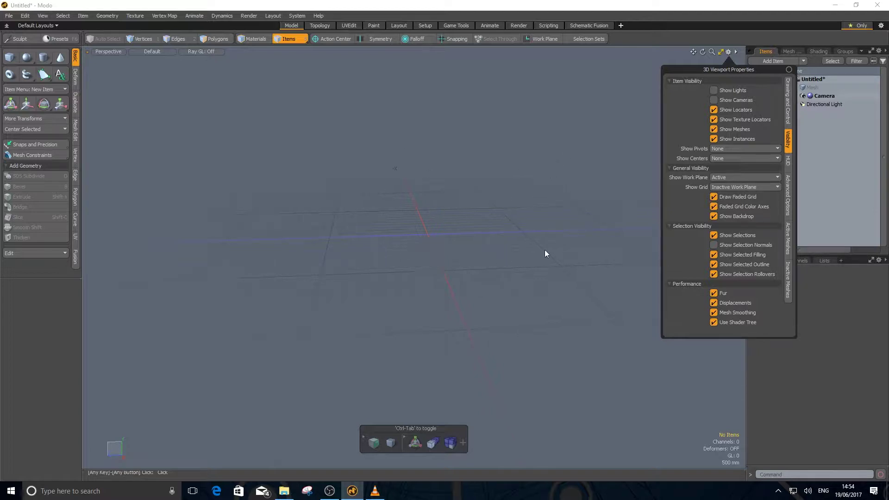
click(759, 186)
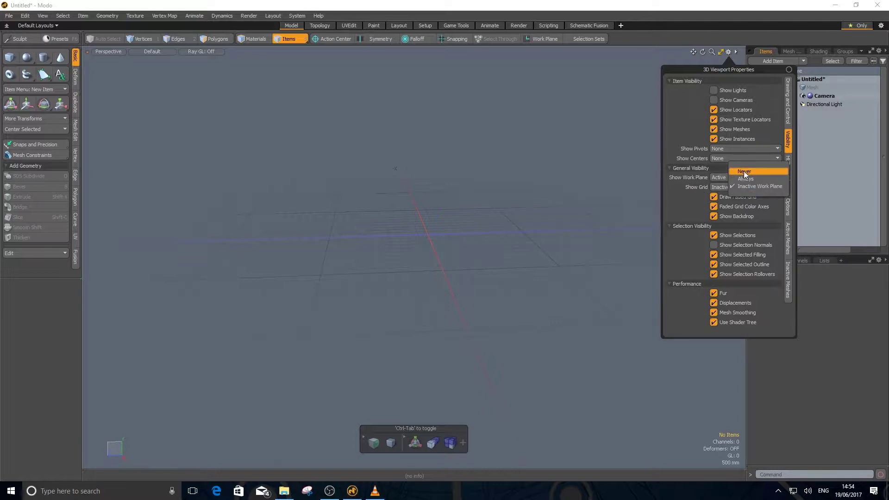
click(744, 172)
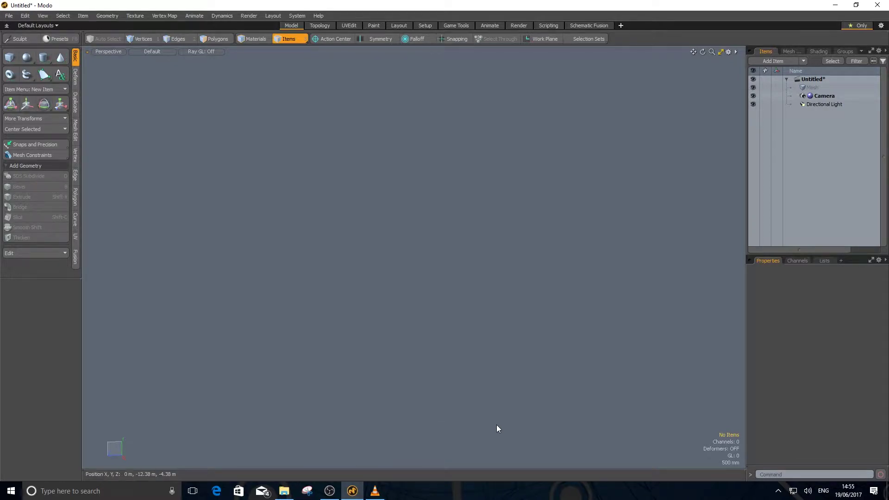
- Cycle the floating tool palette in the viewport through its states until it is hidden
key(ctrl)
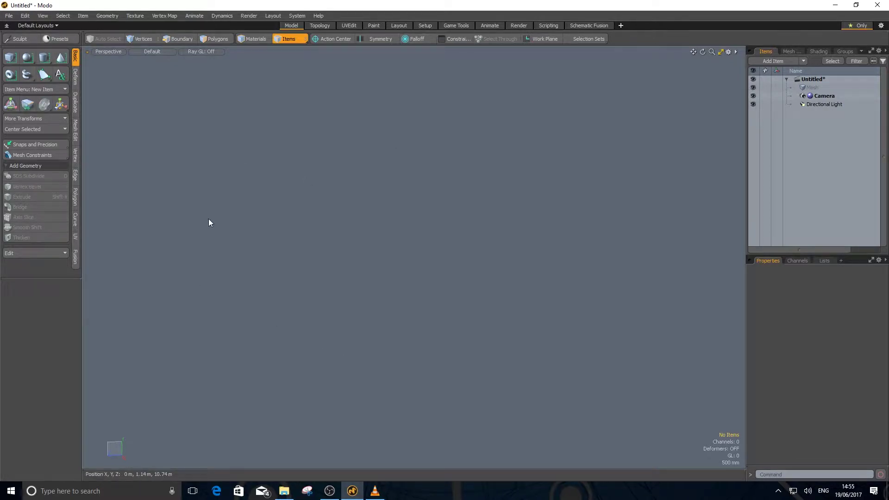
key(ctrl+Tab)
key(ctrl+Tab)
key(ctrl+Tab)
key(ctrl+Tab)
key(ctrl+Tab)
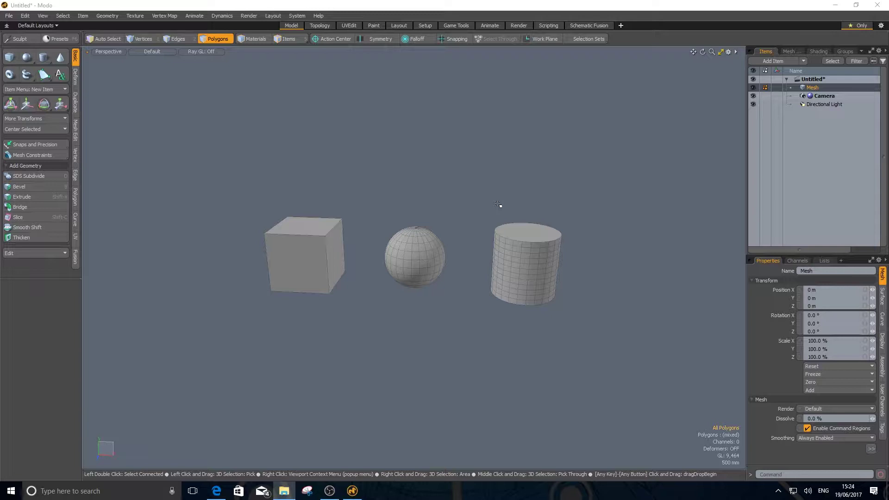
- Orbit the perspective view around the cube, sphere and cylinder, and pan the three objects across the viewport
key(alt)
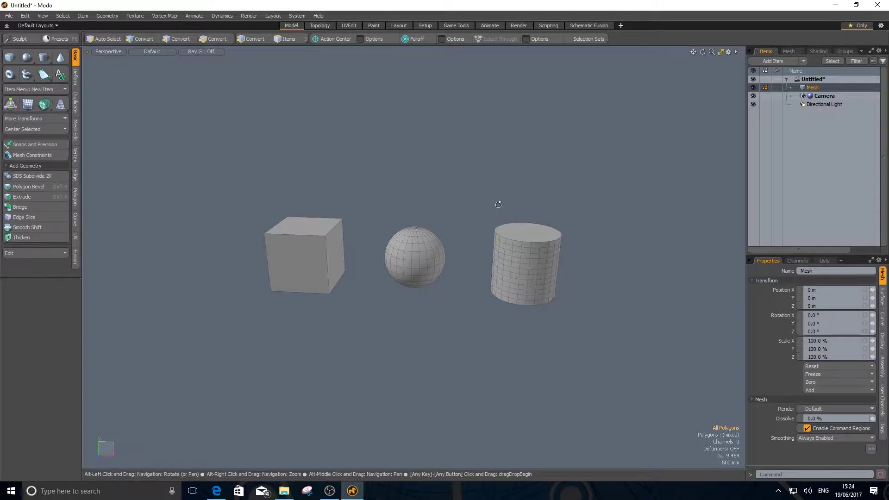
alt+drag(499, 204, 451, 201)
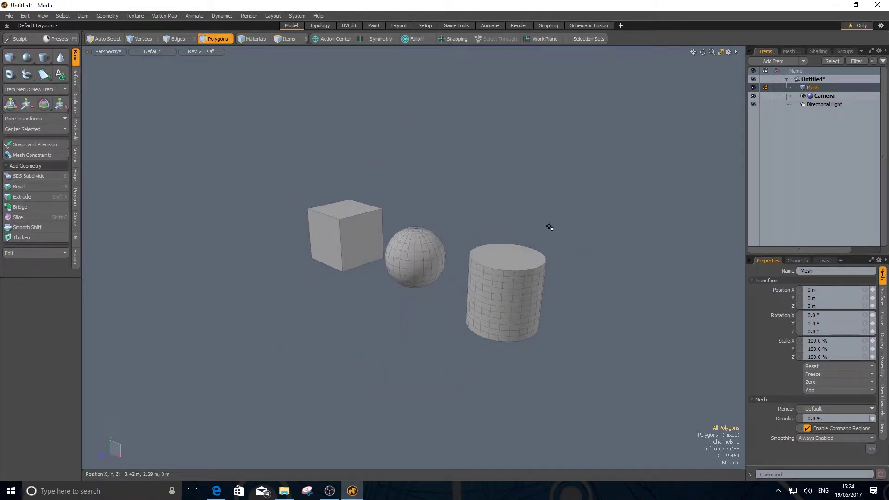
key(alt)
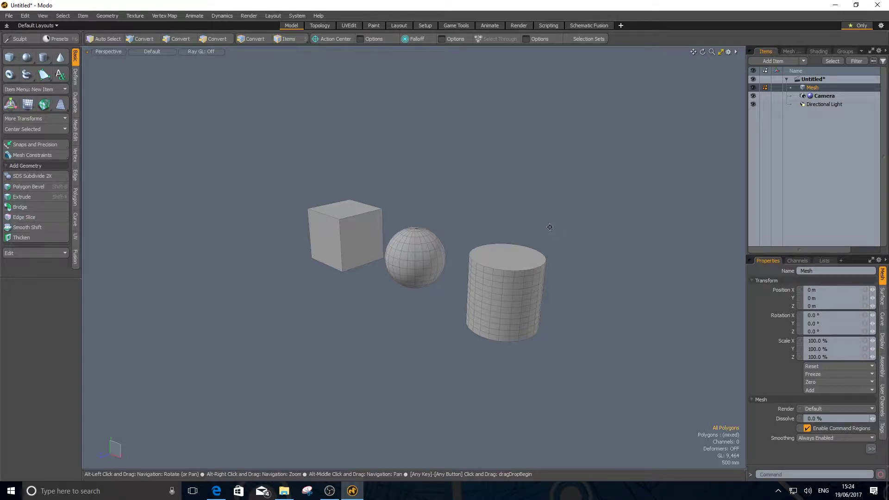
alt+drag(549, 227, 610, 179)
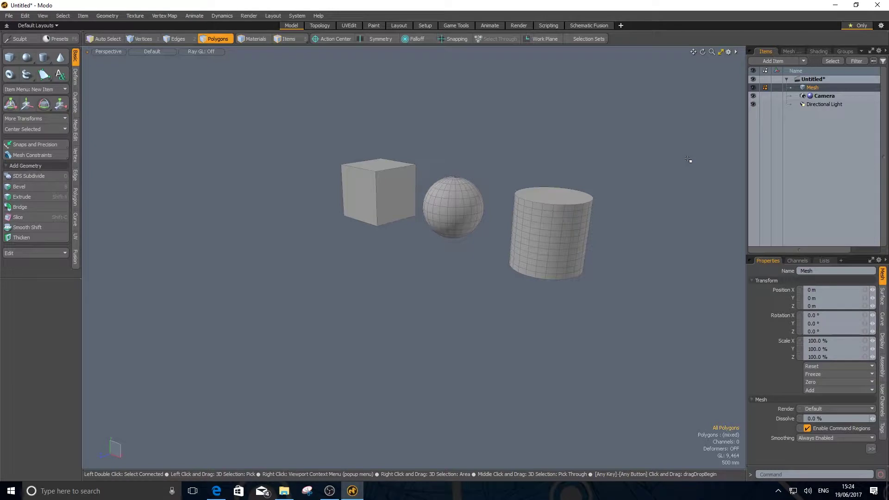
- Zoom the perspective view in and out around the sphere, the cube and the cylinder in turn
key(alt)
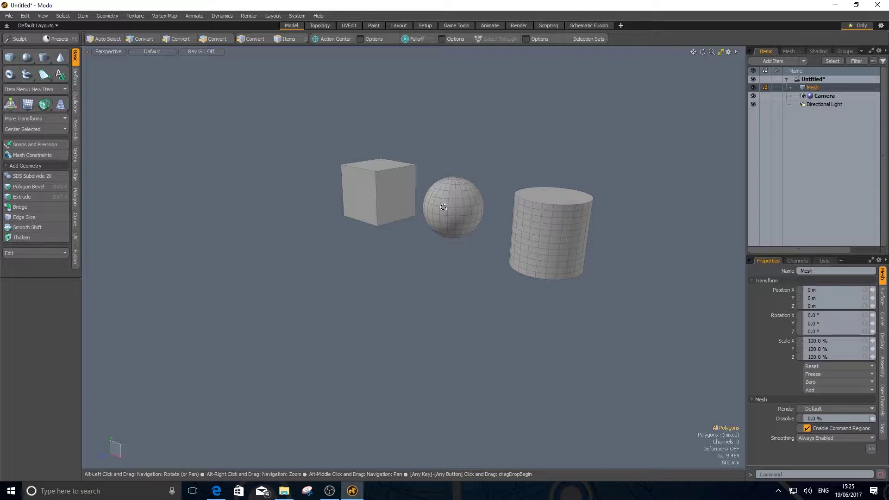
alt+right_drag(443, 206, 515, 215)
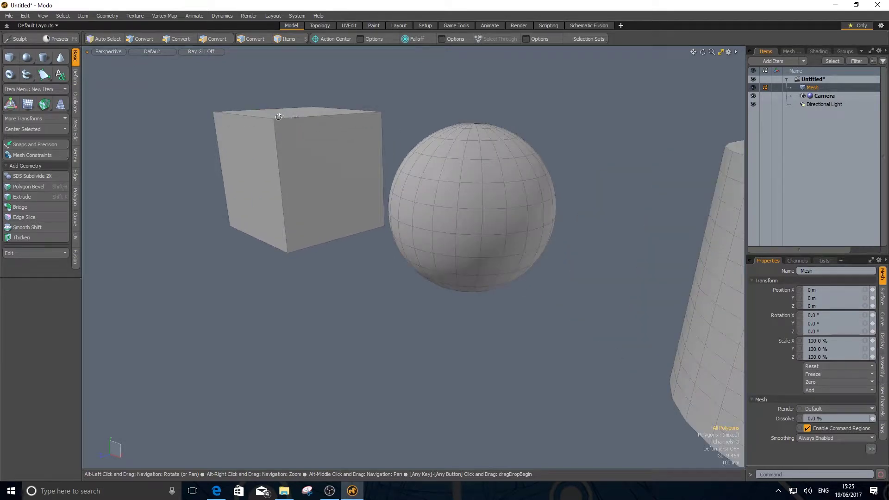
alt+right_drag(233, 115, 297, 152)
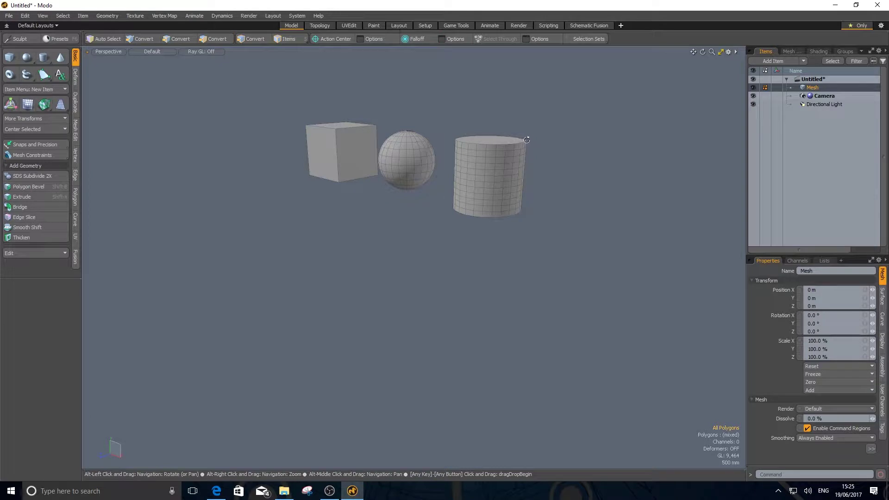
alt+right_drag(526, 139, 560, 156)
alt+right_drag(331, 125, 279, 130)
alt+right_drag(199, 121, 172, 134)
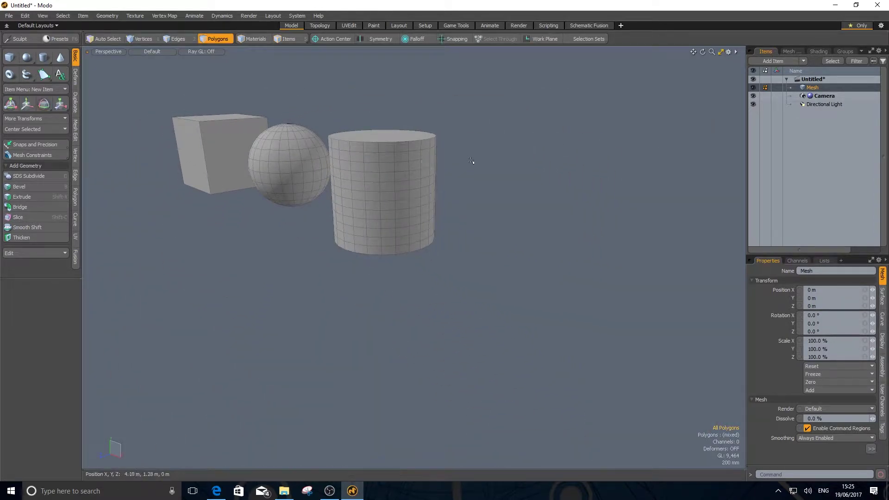
alt+right_drag(412, 148, 311, 124)
mouse_move(380, 150)
alt+right_down()
mouse_move(389, 153)
mouse_move(370, 153)
alt+right_up()
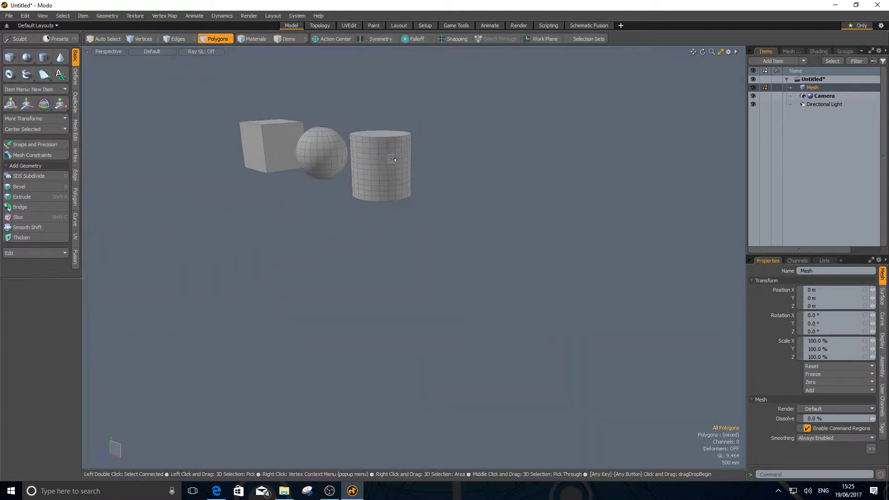
alt+right_drag(250, 139, 252, 138)
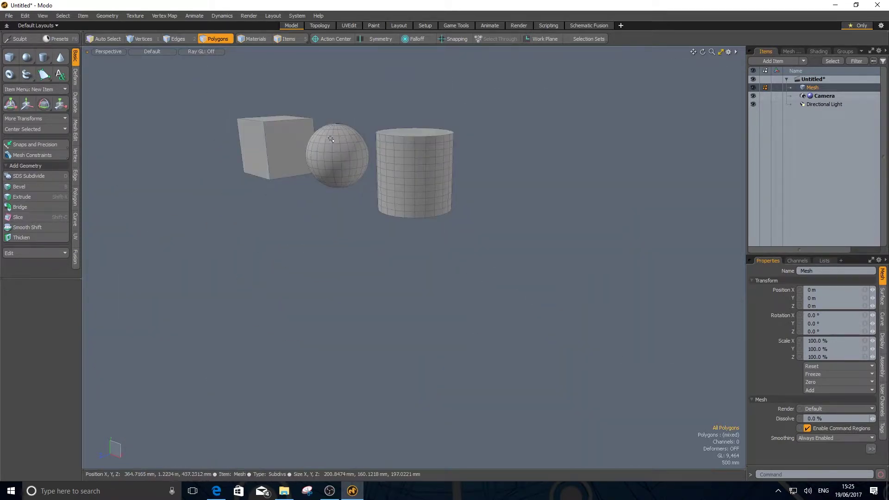
alt+right_drag(324, 143, 320, 167)
- Orbit the perspective view to another side of the objects and move it far away until they are out of sight
alt+drag(320, 167, 464, 204)
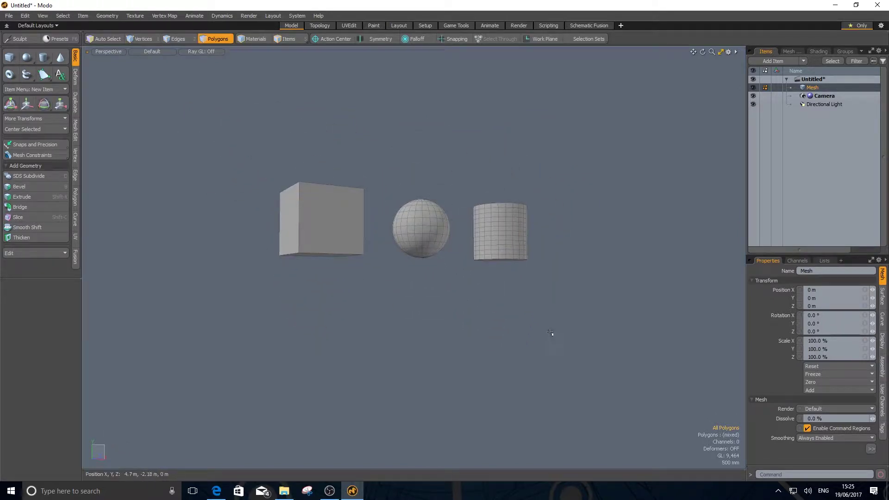
alt+drag(540, 243, 663, 377)
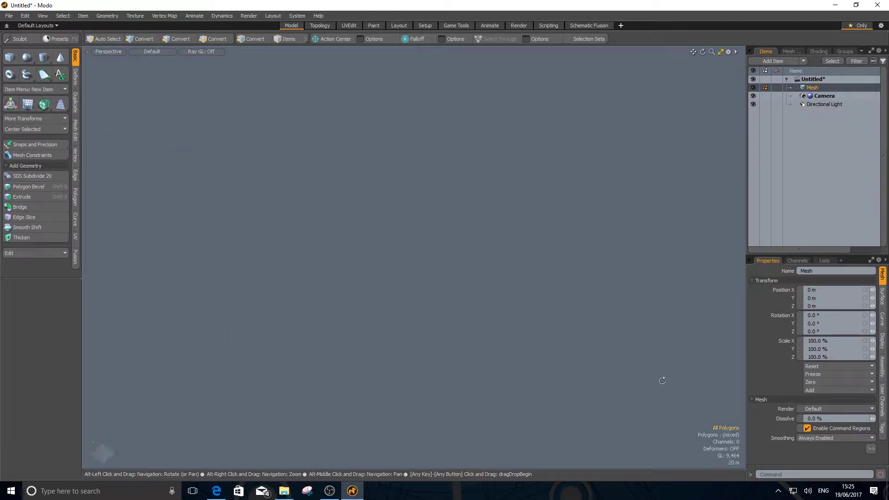
key(3)
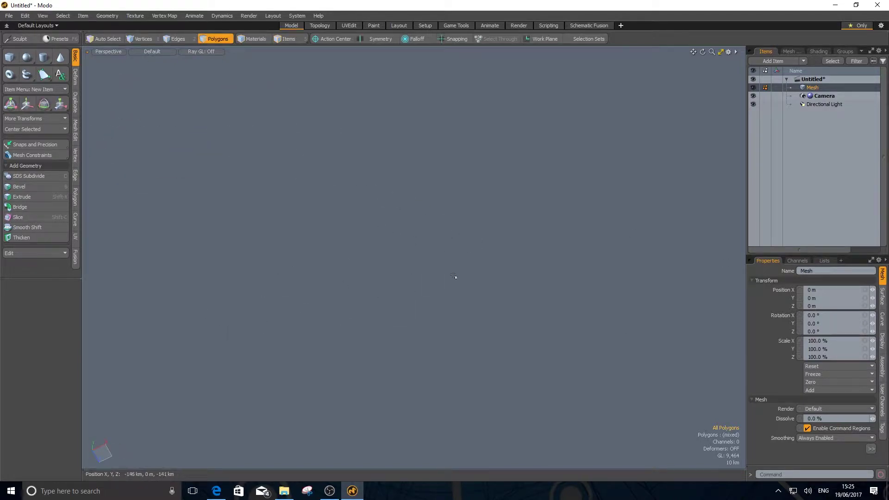
alt+drag(455, 276, 481, 253)
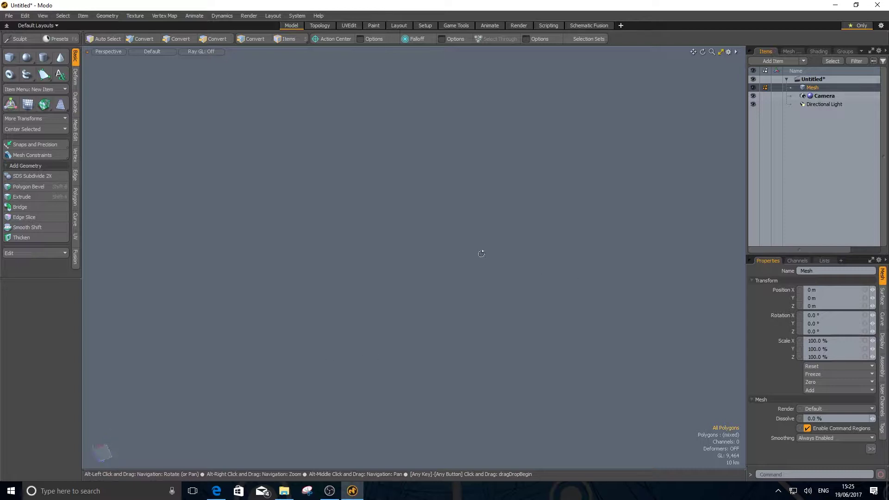
alt+drag(574, 327, 472, 294)
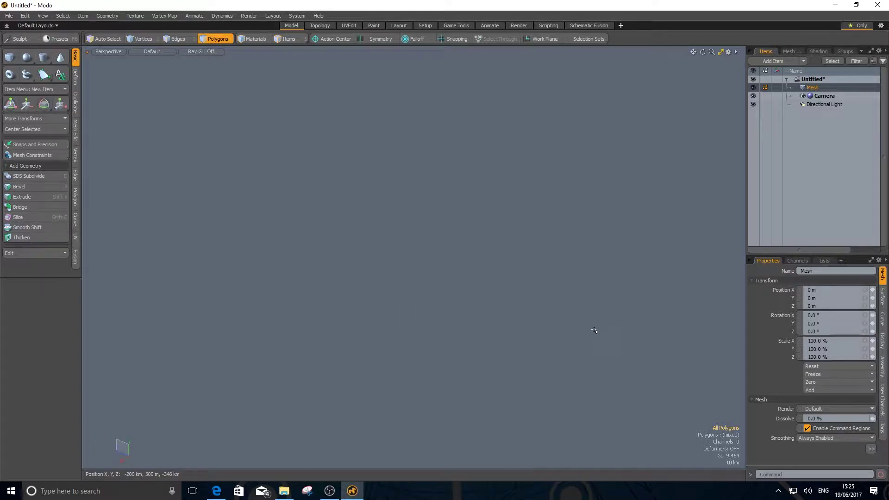
- Fit all the objects back into the perspective view and orbit around them
key(ctrl)
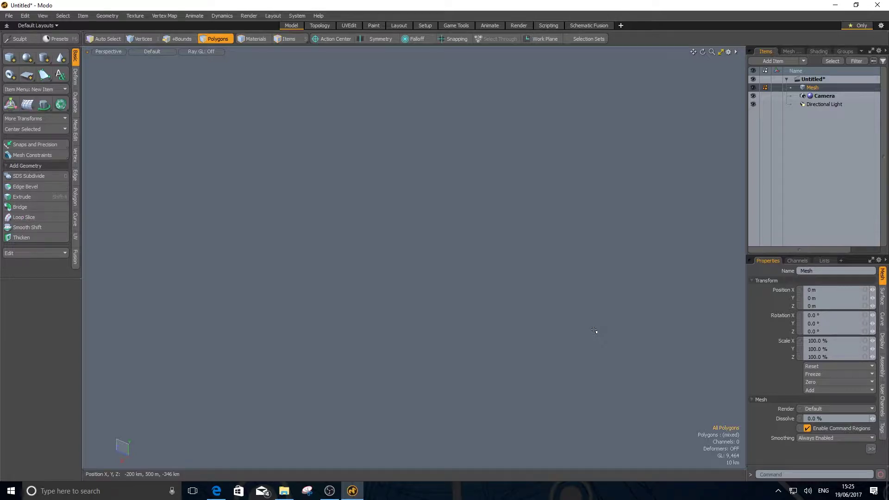
key(shift+a)
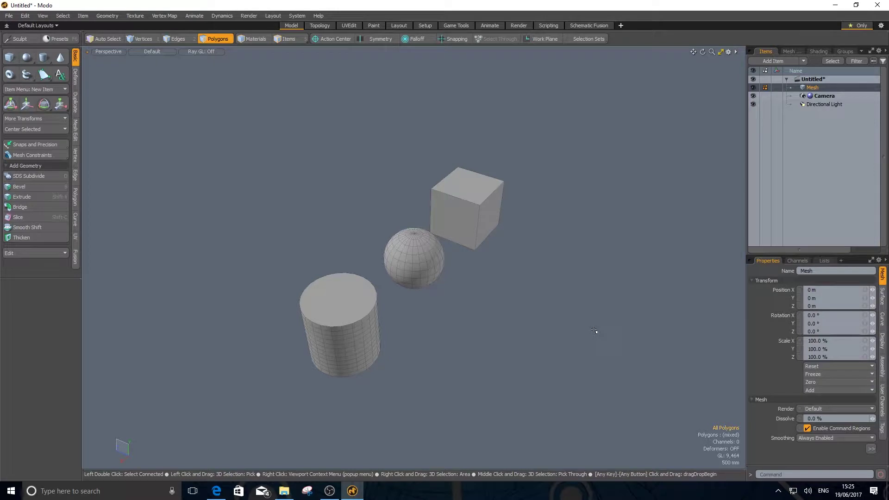
alt+drag(594, 331, 535, 309)
key(shift)
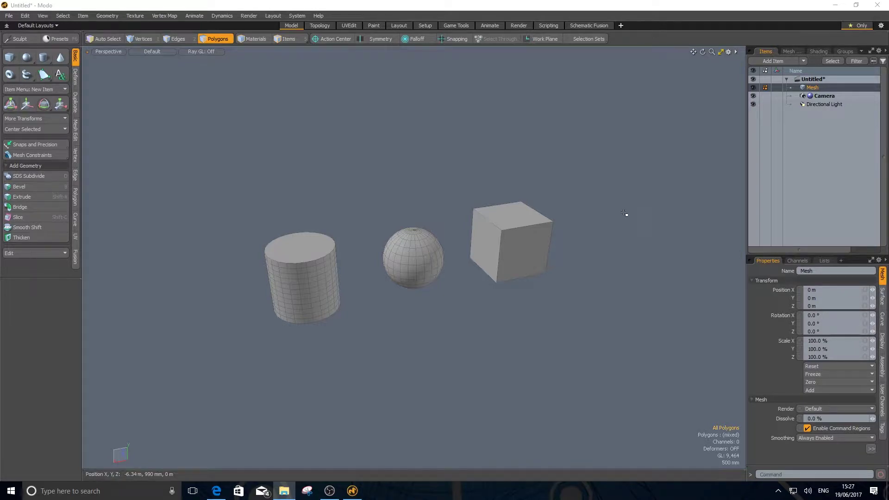
- Restore the four-viewport layout and switch the Right viewport to the Left view and back to Right
click(721, 53)
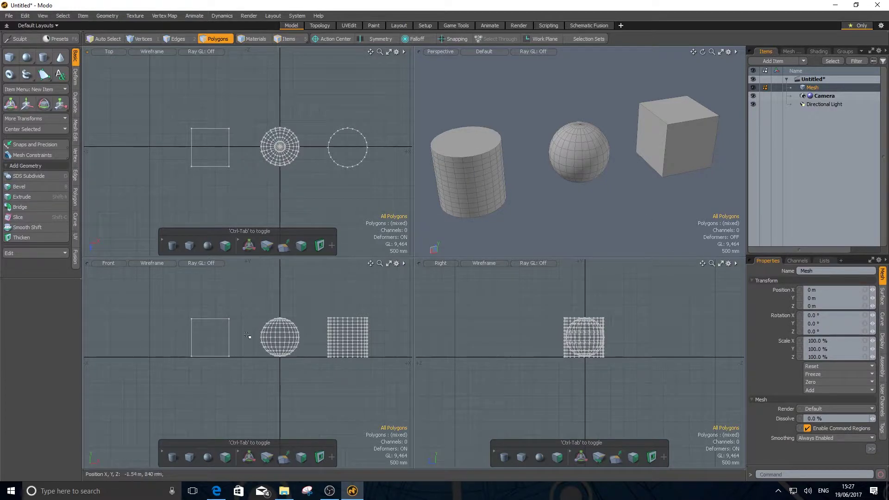
click(441, 265)
click(441, 265)
click(440, 264)
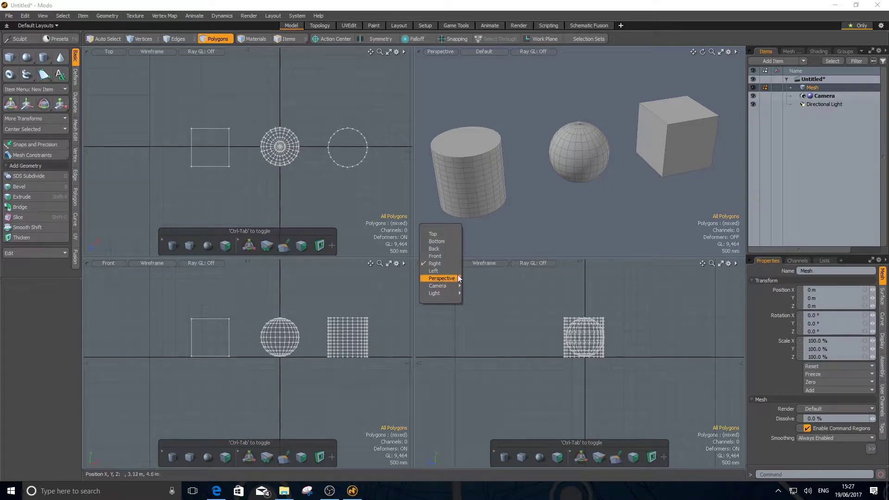
click(435, 271)
click(439, 266)
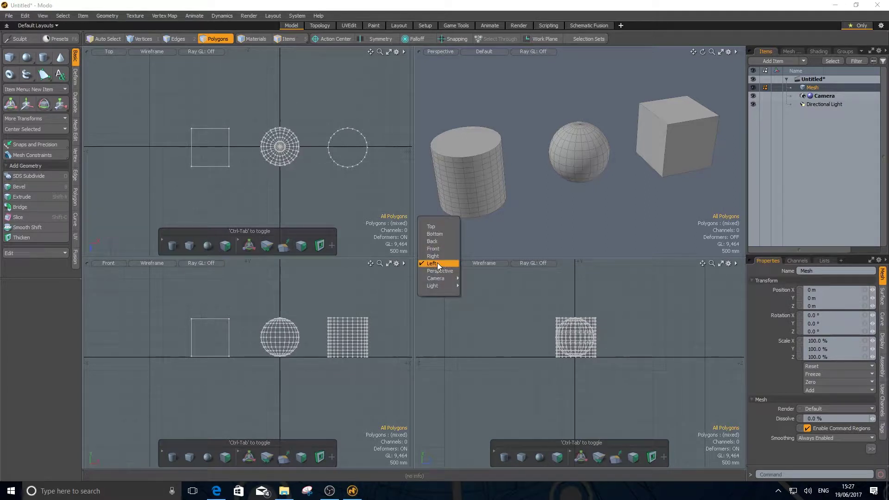
click(433, 255)
- Switch the Front viewport to the Back view and return it to Front
click(109, 264)
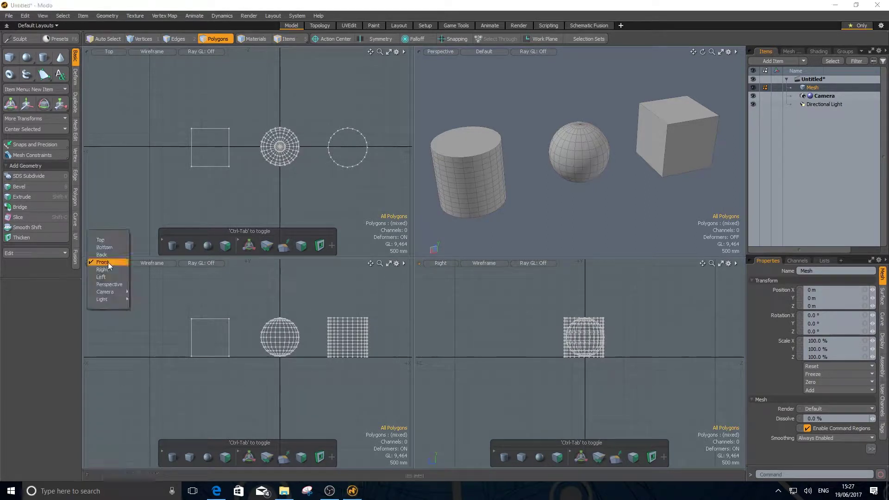
click(102, 255)
click(102, 263)
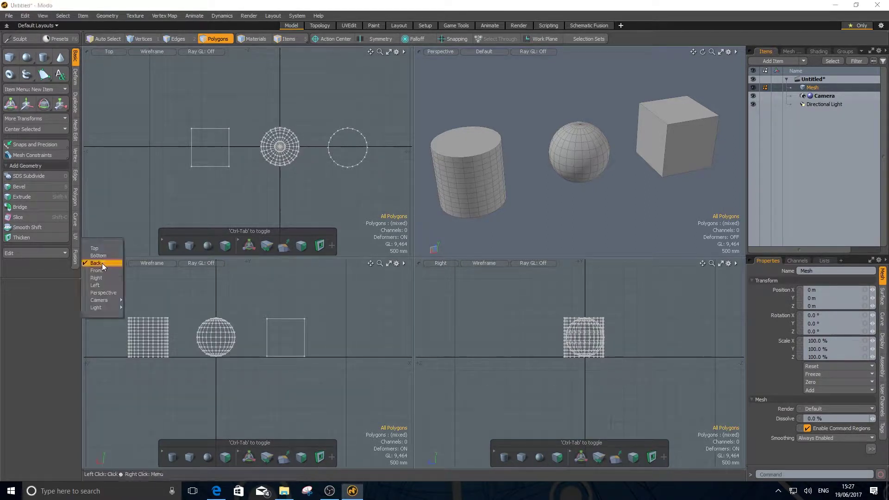
click(102, 270)
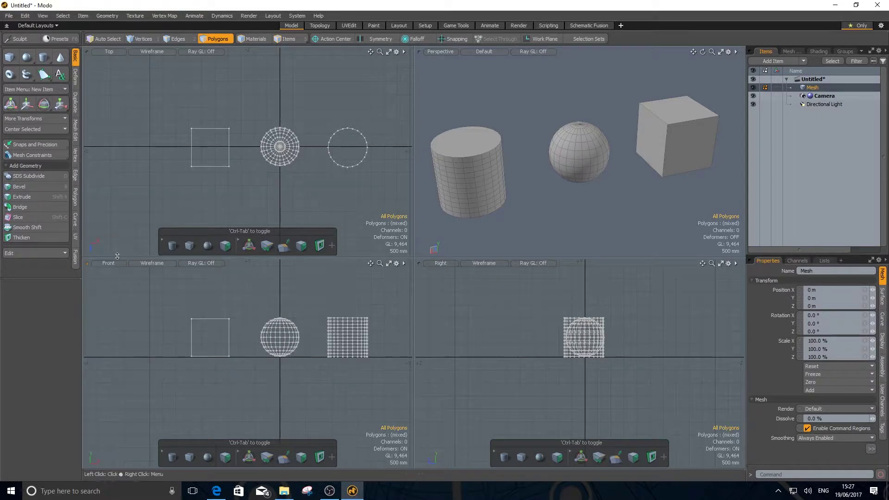
- Switch the Top viewport to Bottom and to Perspective, orbit the wireframe objects there, and return it to Top
click(107, 53)
click(101, 62)
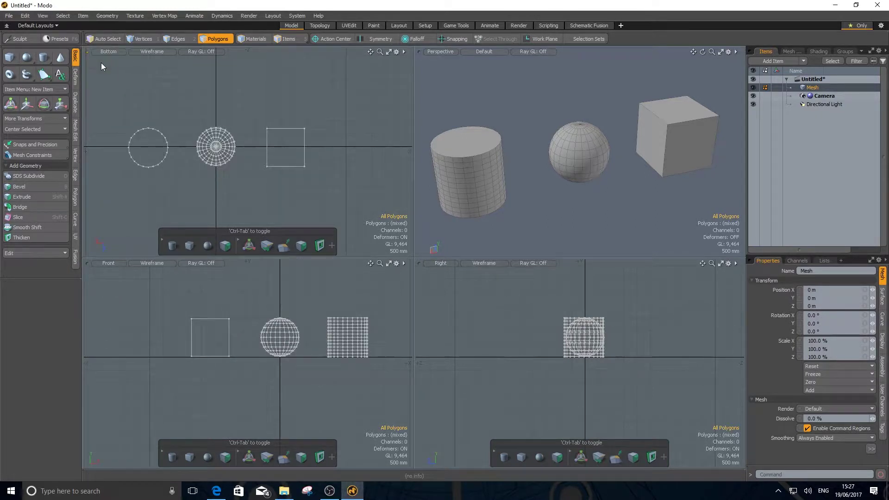
click(106, 49)
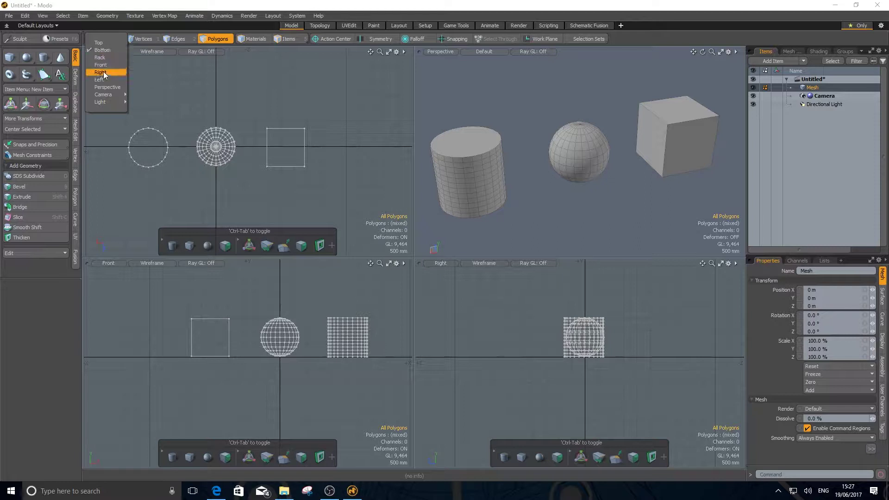
click(106, 87)
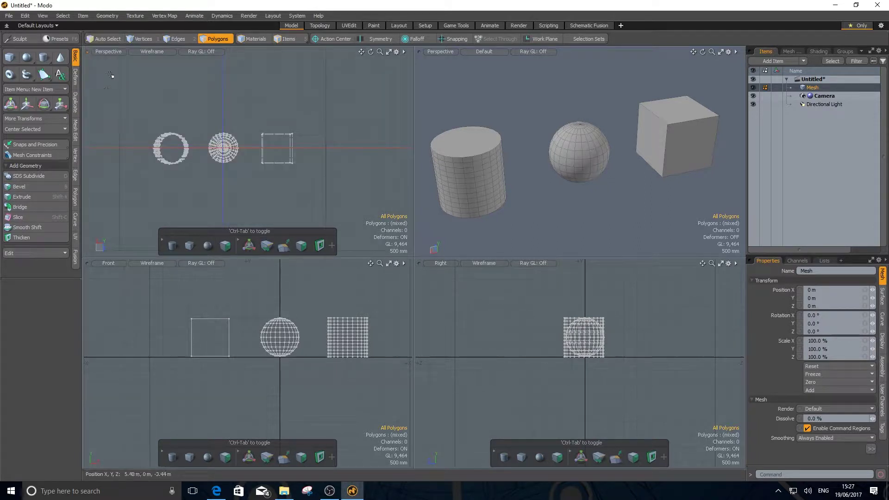
alt+drag(230, 200, 248, 88)
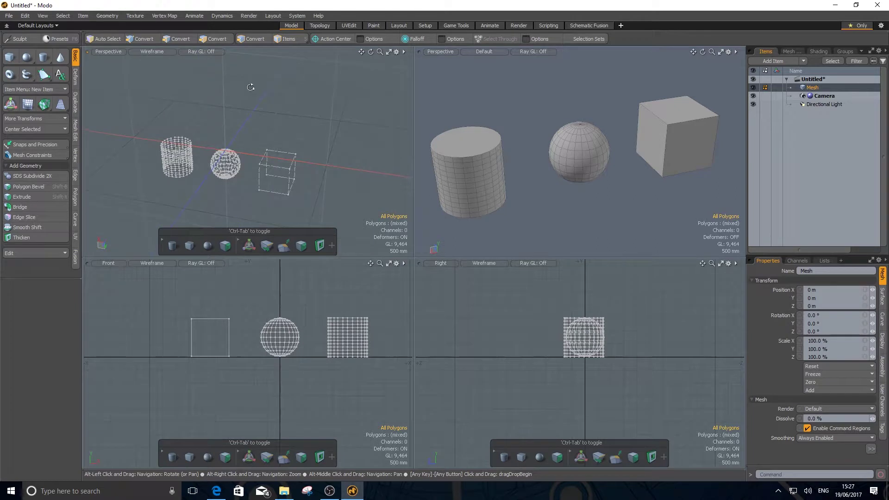
click(107, 52)
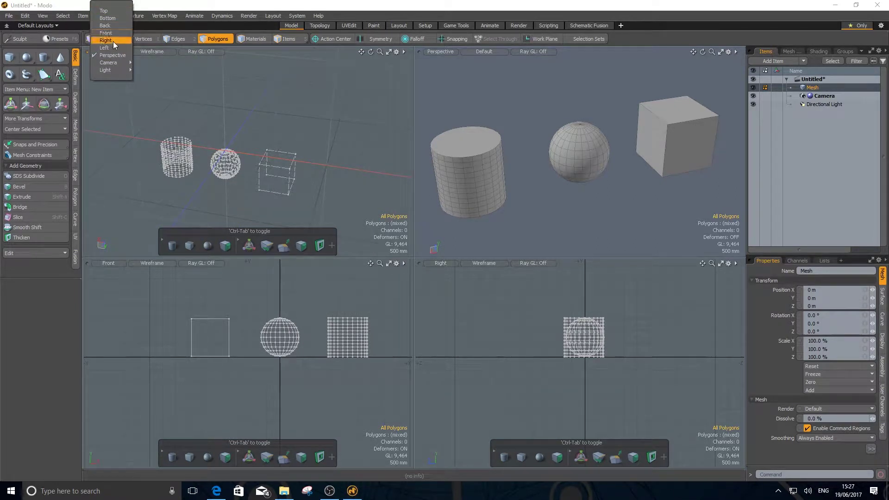
click(110, 12)
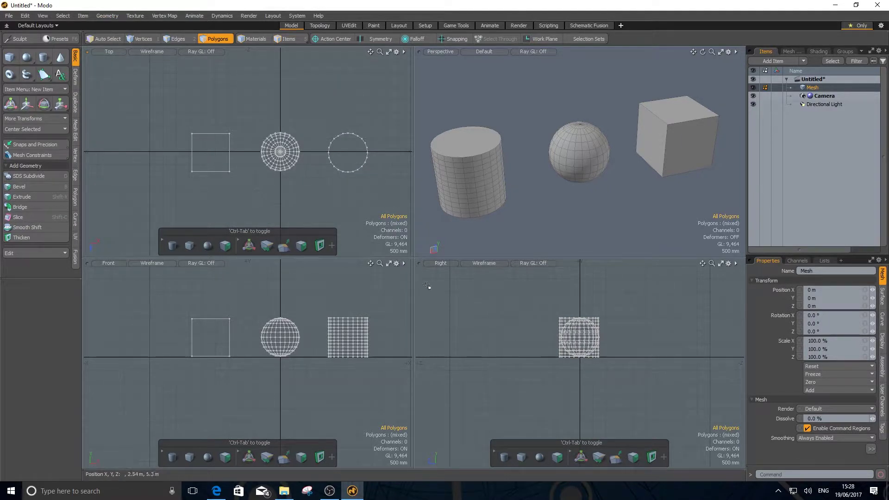
- Zoom and pan the objects in the Top viewport, and zoom out slightly in the Perspective viewport
mouse_move(275, 154)
alt+right_down()
mouse_move(320, 156)
mouse_move(262, 159)
alt+right_up()
alt+drag(283, 152, 259, 165)
mouse_move(253, 168)
alt+right_down()
mouse_move(325, 171)
mouse_move(268, 173)
alt+right_up()
alt+right_drag(518, 175, 482, 176)
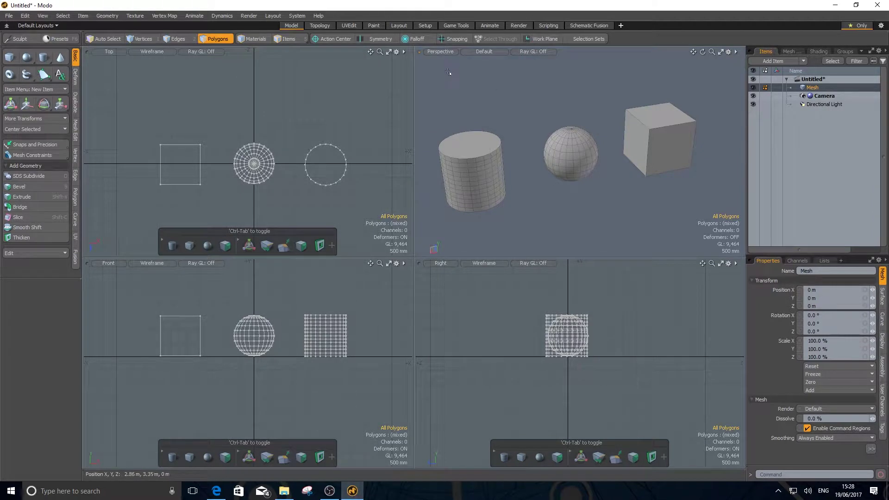
- Maximize the Top viewport and the Right viewport in turn, restoring the four-viewport layout after each
click(389, 52)
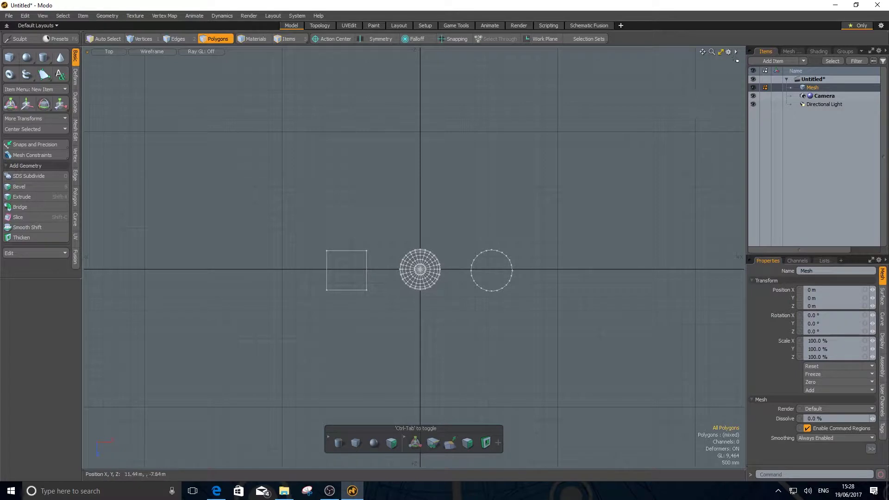
click(721, 52)
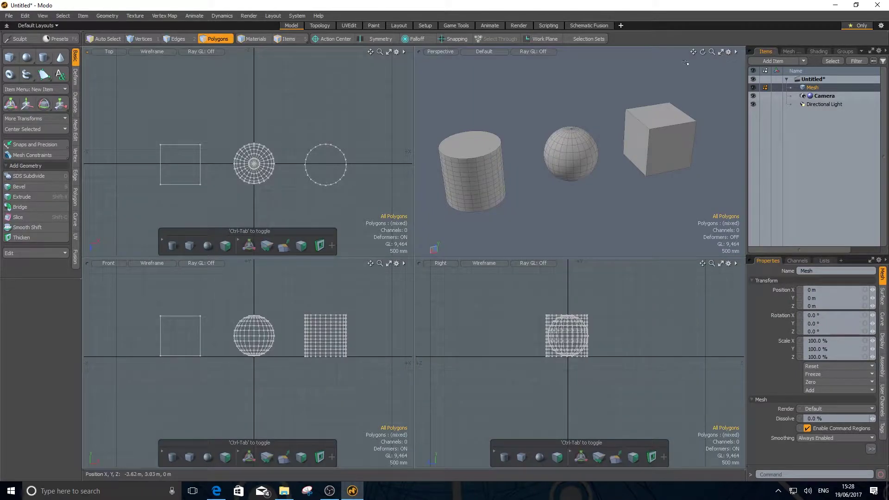
click(720, 264)
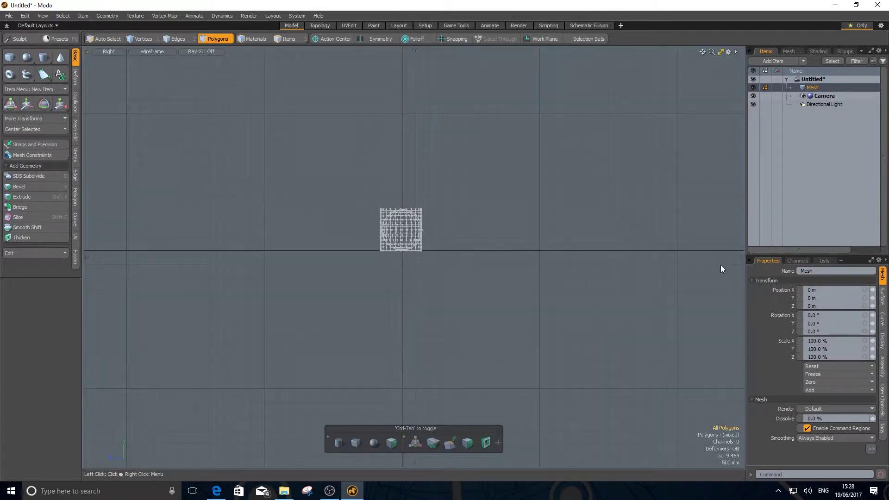
click(721, 52)
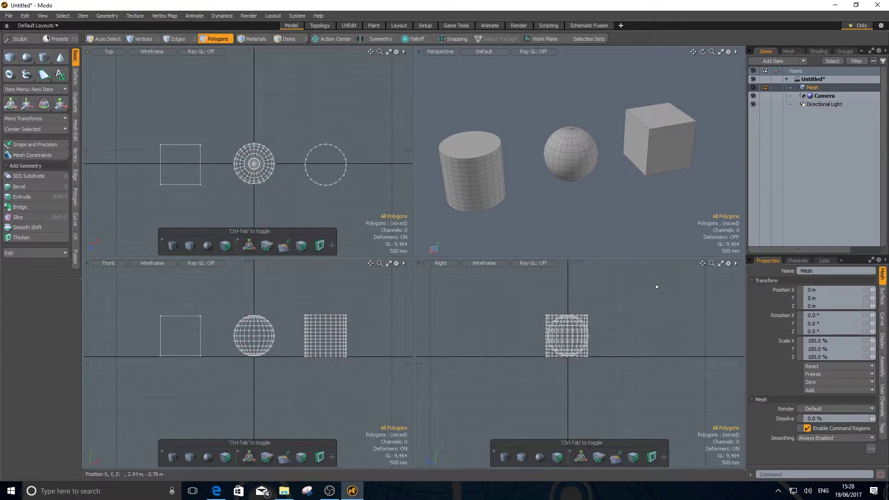
- Maximize the Right viewport, zoom and pan around its wireframe objects, and restore the four-viewport layout
click(720, 264)
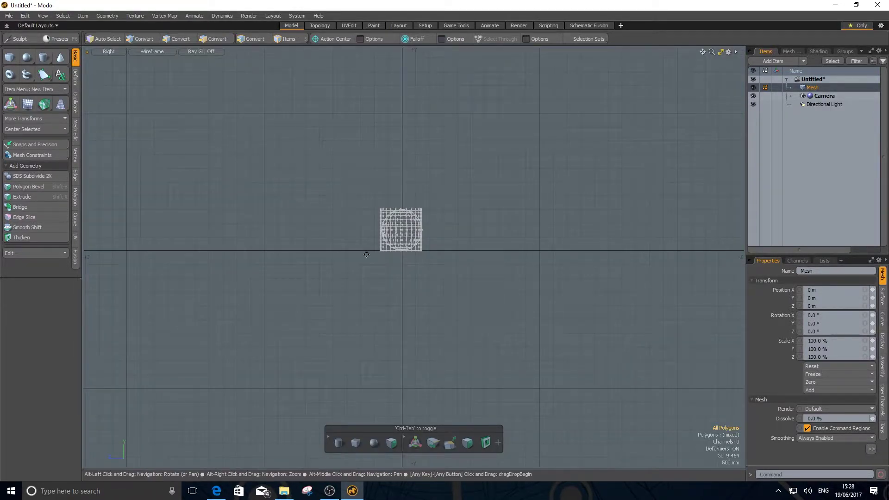
alt+right_drag(426, 210, 382, 238)
alt+middle_drag(382, 238, 396, 252)
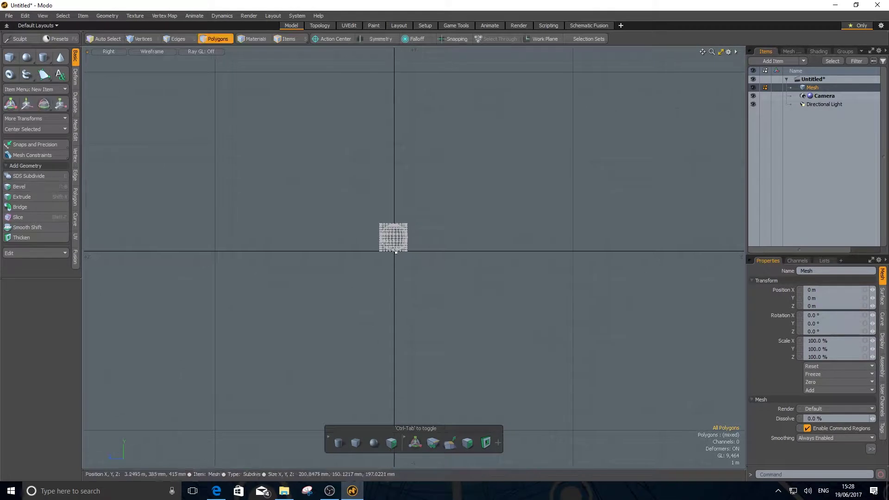
alt+right_drag(398, 250, 420, 230)
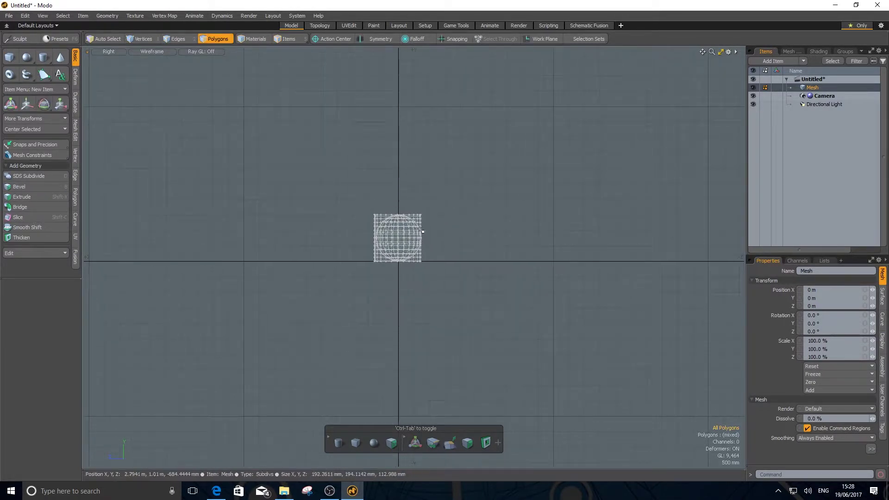
key(Tab)
key(alt)
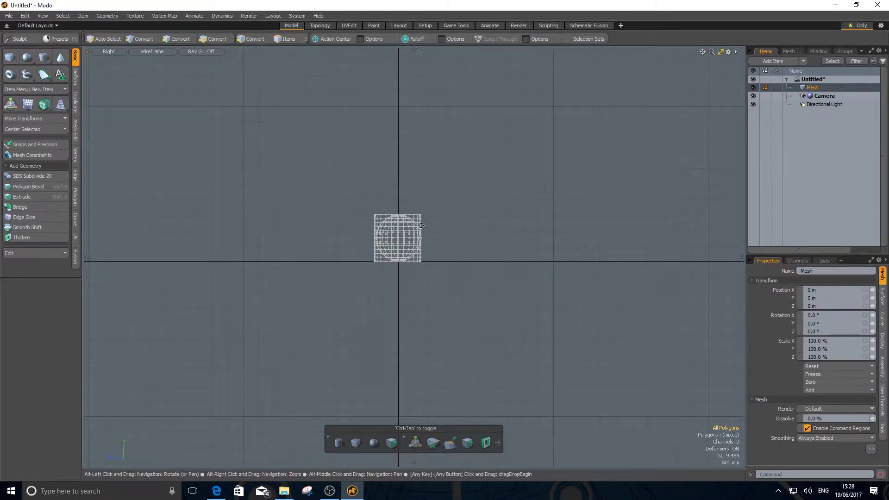
alt+drag(421, 226, 440, 224)
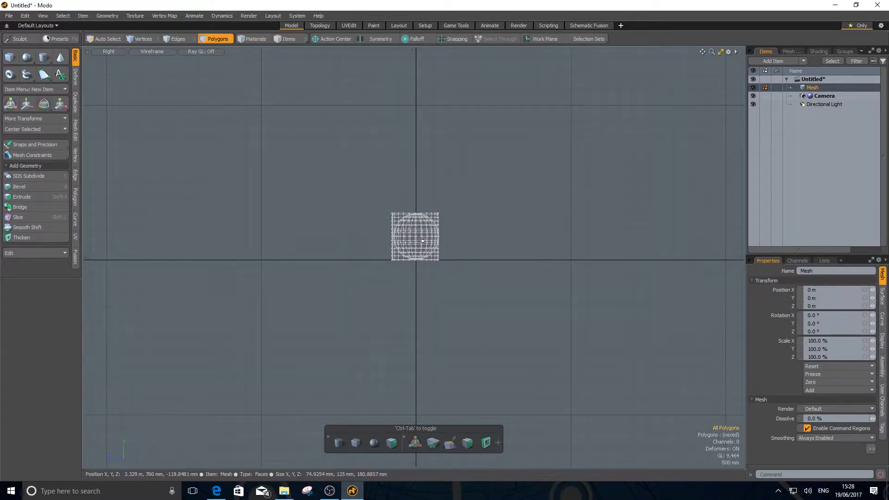
mouse_move(420, 239)
alt+right_down()
mouse_move(538, 241)
mouse_move(488, 244)
mouse_move(498, 241)
mouse_move(371, 202)
mouse_move(520, 232)
mouse_move(404, 215)
mouse_move(532, 271)
mouse_move(425, 248)
alt+right_up()
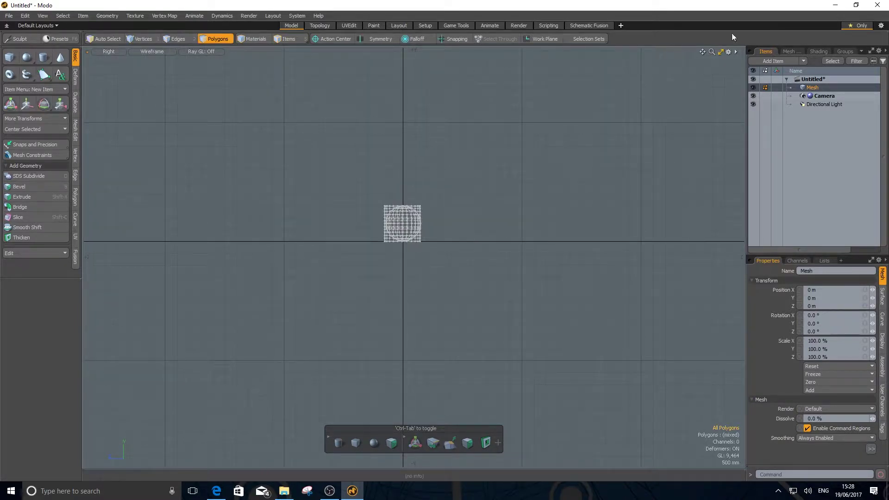
click(721, 51)
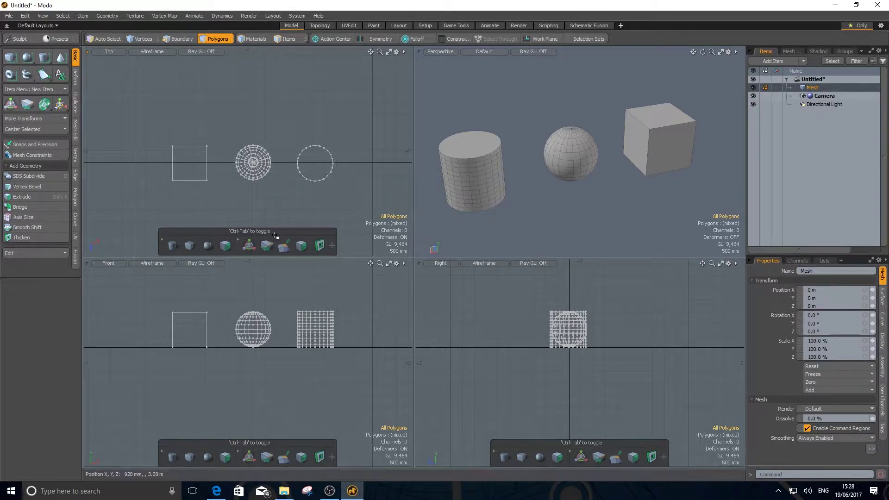
- Toggle the floating tool palettes in the four viewports off and on, leaving them hidden in every viewport
key(ctrl)
key(ctrl+Tab)
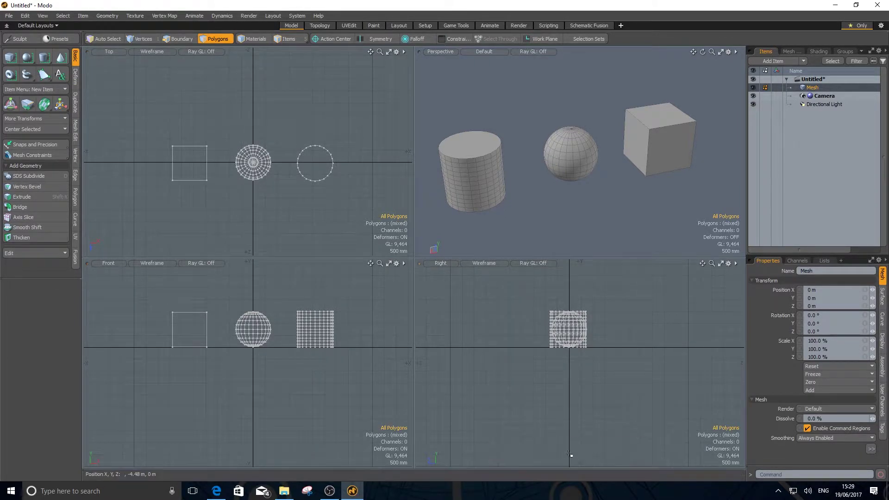
key(ctrl+Tab)
key(ctrl+Tab)
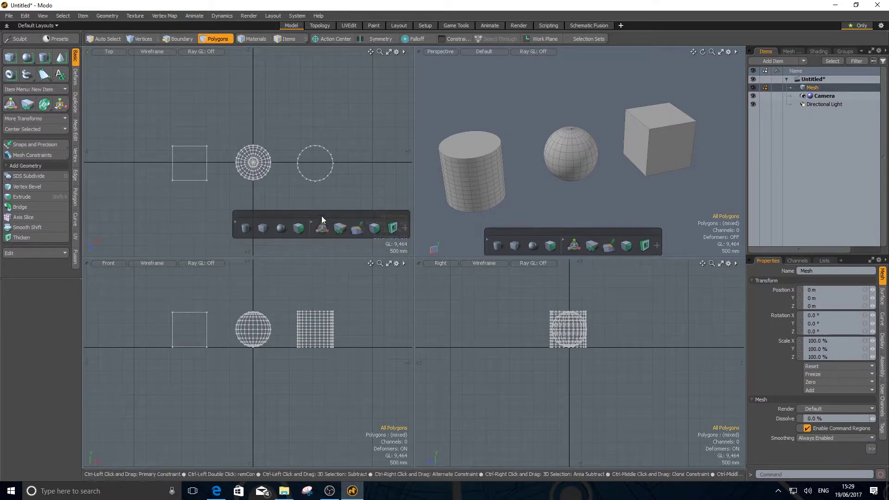
key(ctrl+Tab)
key(ctrl+Tab)
key(ctrl+Tab)
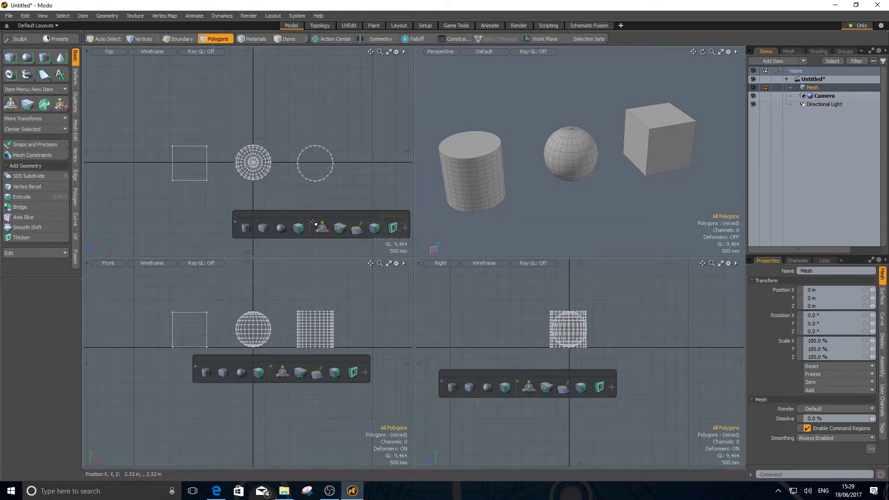
key(ctrl+Tab)
key(ctrl+Tab)
key(ctrl+Tab)
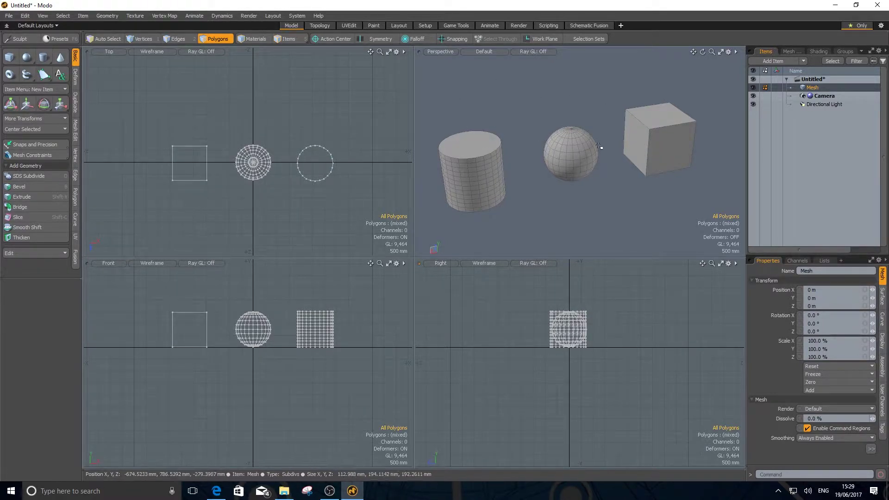
- Orbit the objects in the Perspective viewport, and zoom the linked orthographic views out and back in
alt+drag(597, 199, 643, 141)
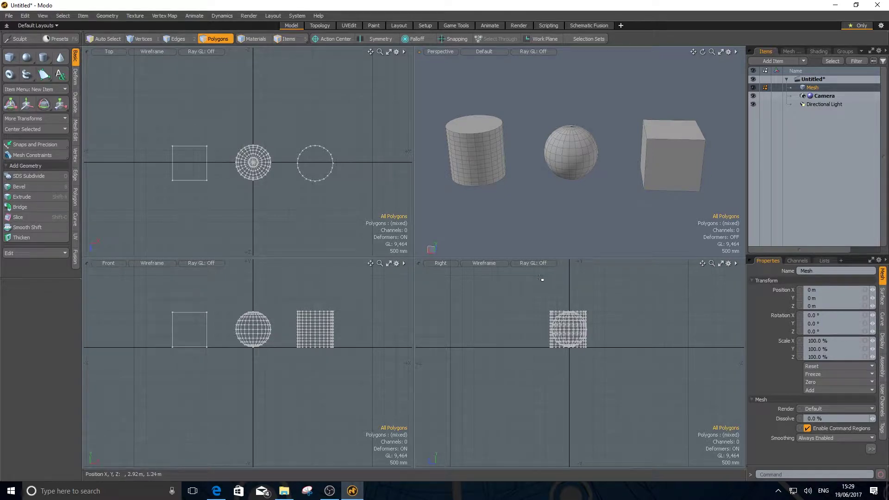
alt+right_drag(320, 164, 256, 234)
alt+right_drag(264, 327, 295, 334)
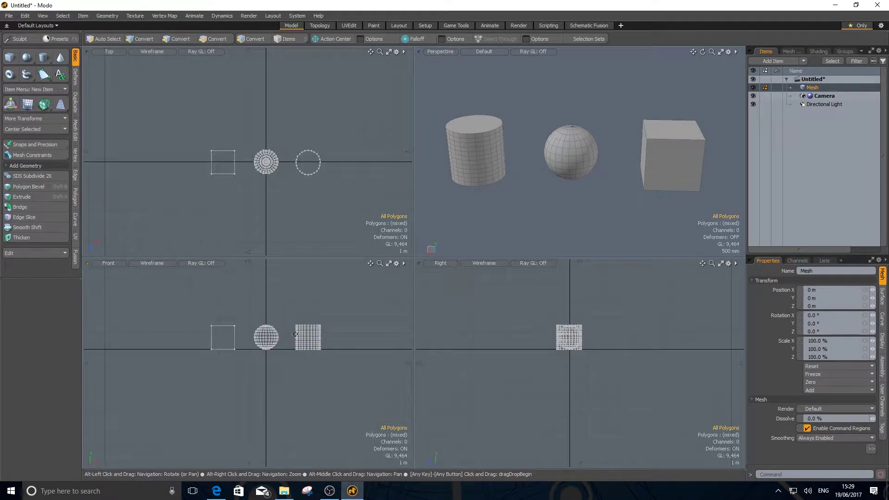
mouse_move(266, 162)
alt+right_down()
mouse_move(374, 167)
mouse_move(267, 175)
mouse_move(359, 167)
mouse_move(272, 159)
alt+right_up()
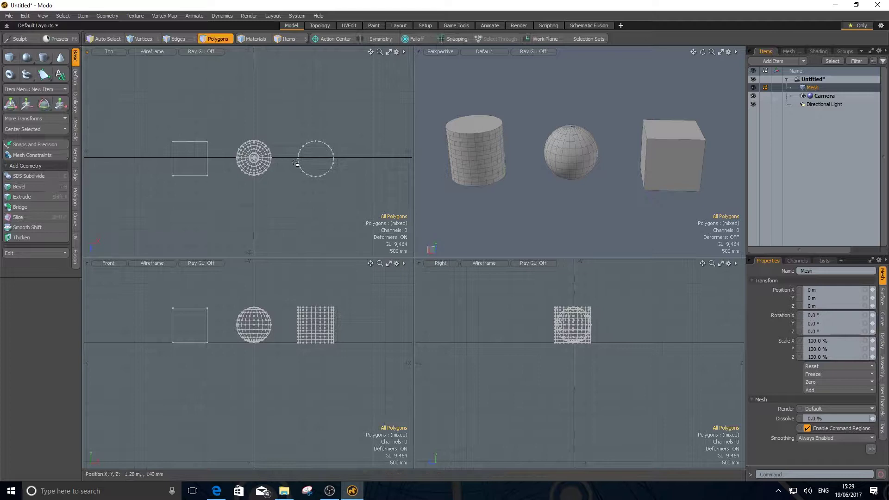
- Set the Top viewport's shading style to Solid and the Front viewport's to Shaded
click(154, 52)
click(154, 50)
click(155, 51)
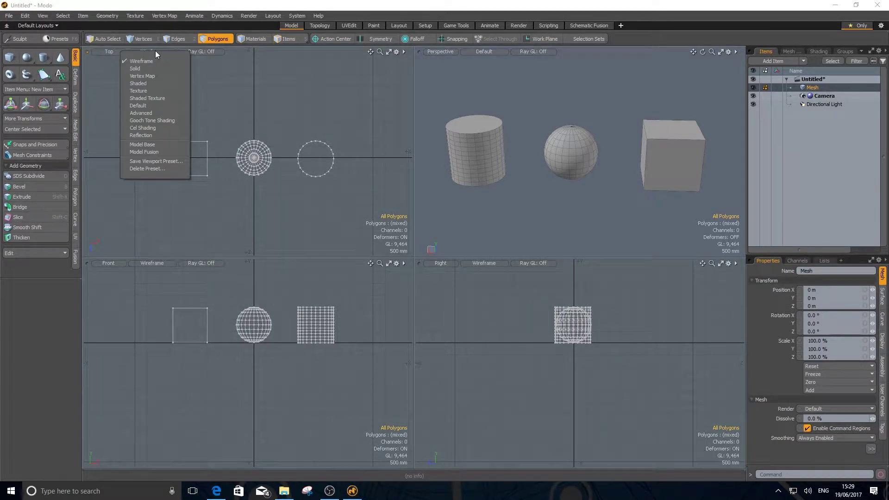
click(136, 68)
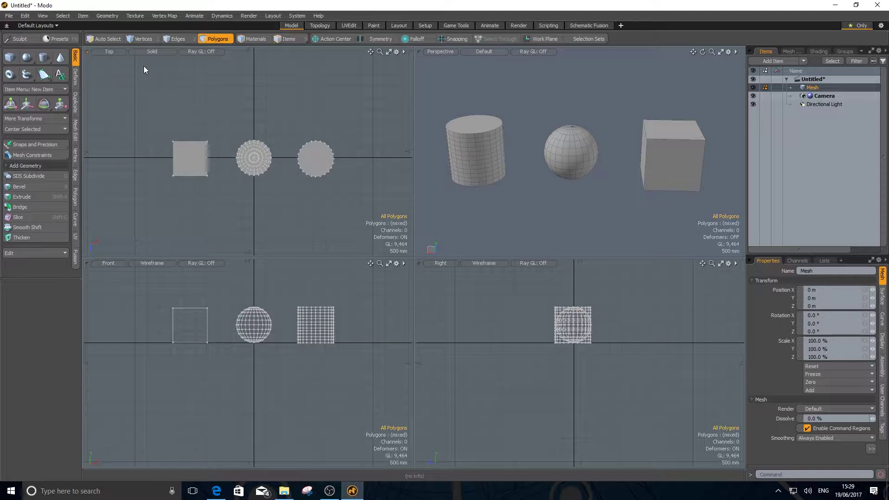
click(155, 265)
click(147, 298)
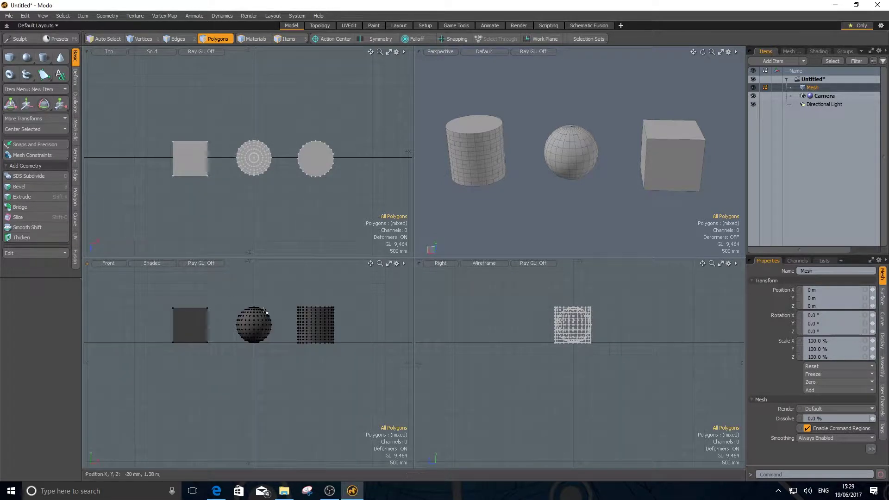
- Set the Right viewport's shading style to Default and the Perspective viewport's to Advanced
click(487, 267)
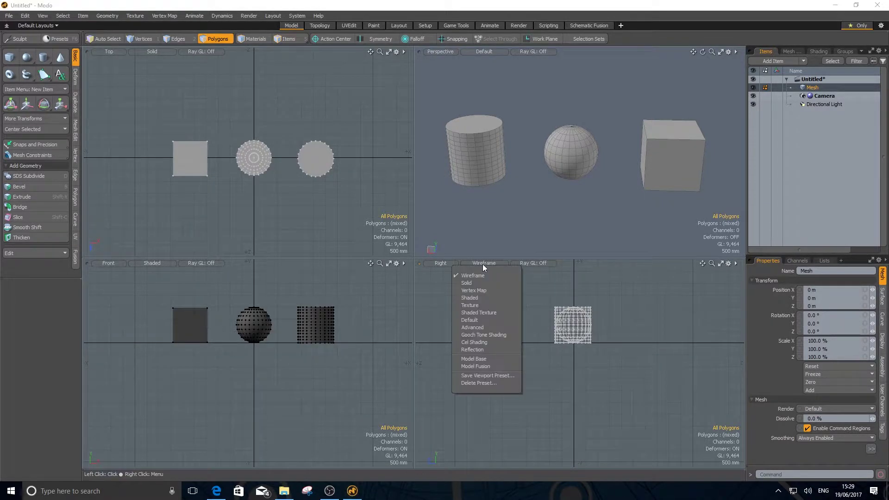
click(477, 324)
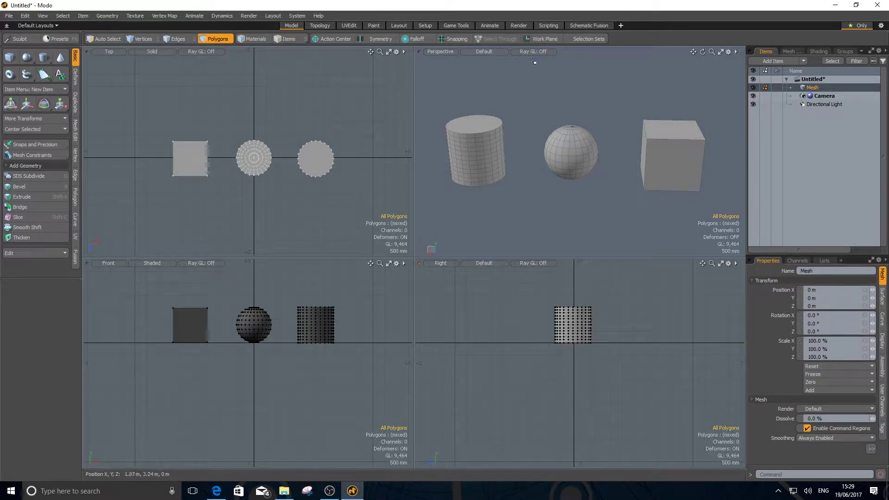
click(491, 53)
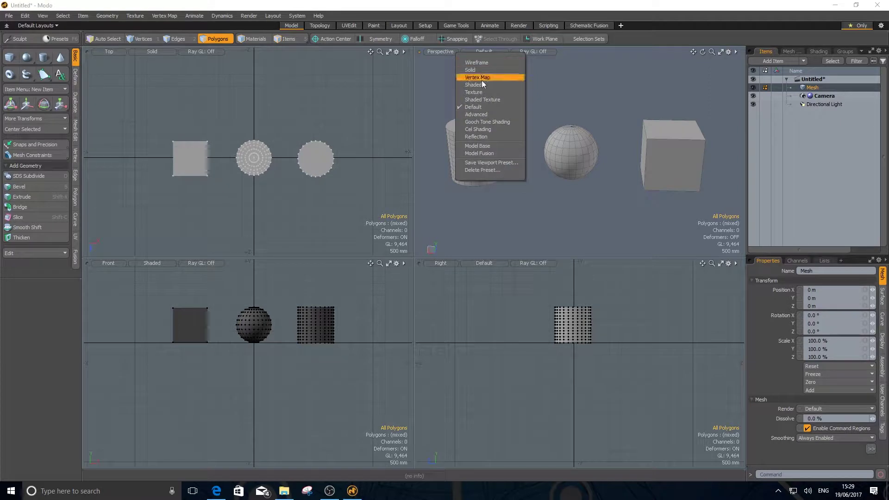
click(479, 114)
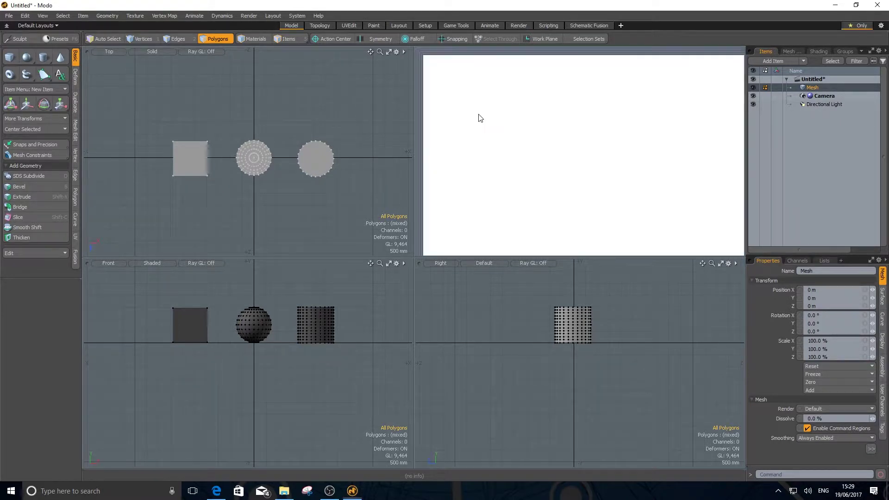
alt+drag(490, 193, 579, 219)
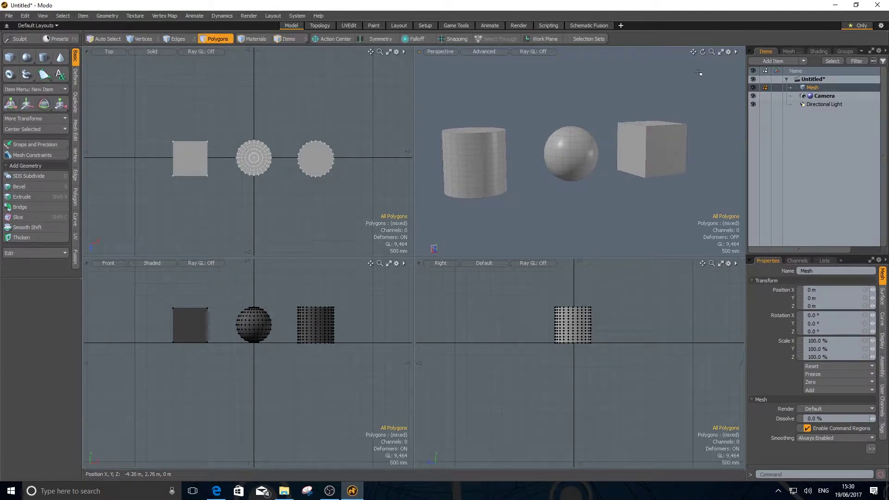
- Maximize the Perspective viewport, and zoom in on and orbit the three shaded objects
click(721, 51)
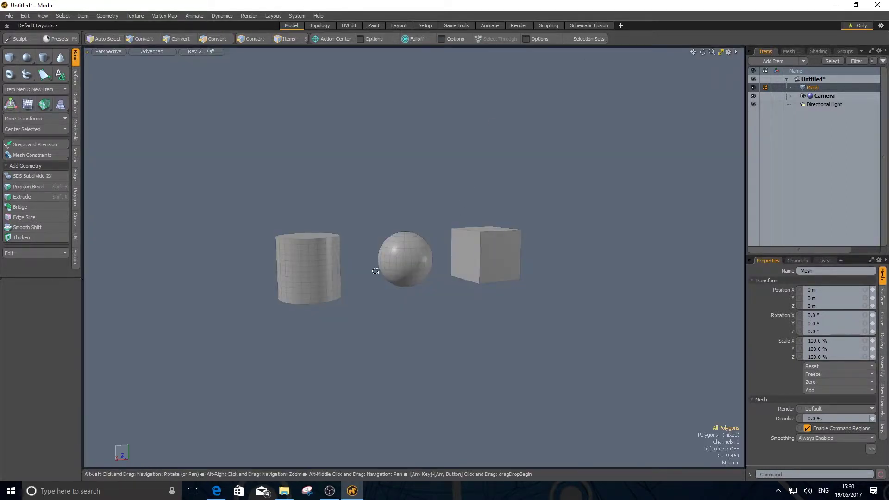
alt+right_drag(376, 271, 403, 270)
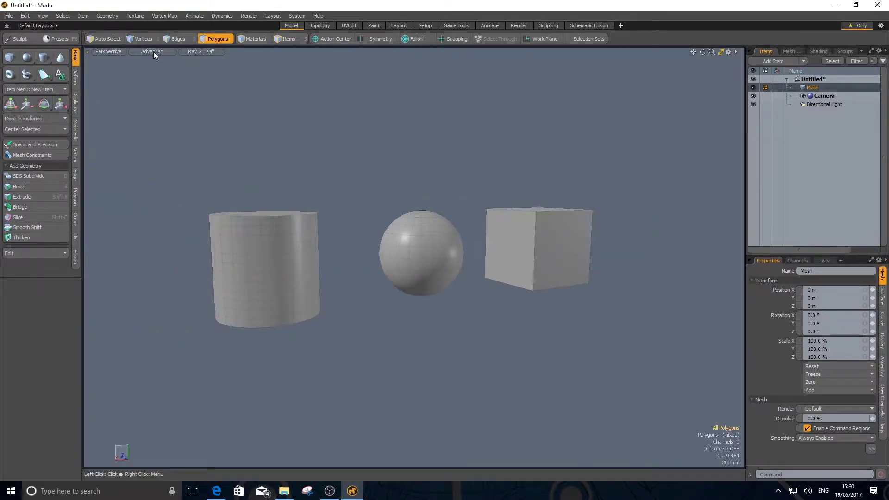
alt+drag(405, 291, 361, 255)
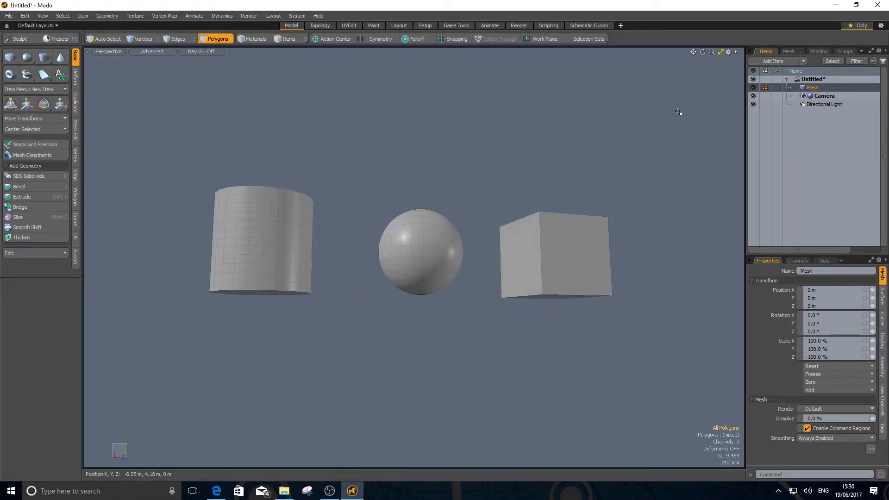
- Set Antialiasing to 9x in the Perspective viewport's advanced options and inspect the objects' edges up close
click(728, 51)
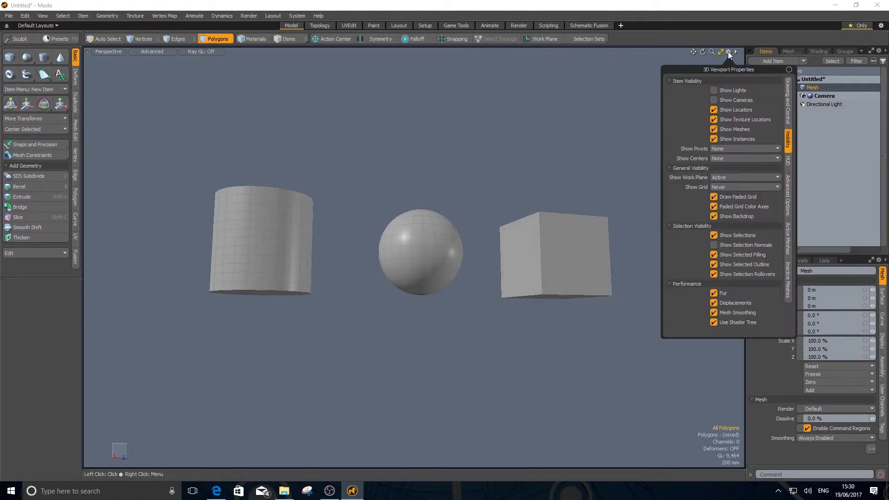
click(728, 51)
click(729, 51)
click(788, 195)
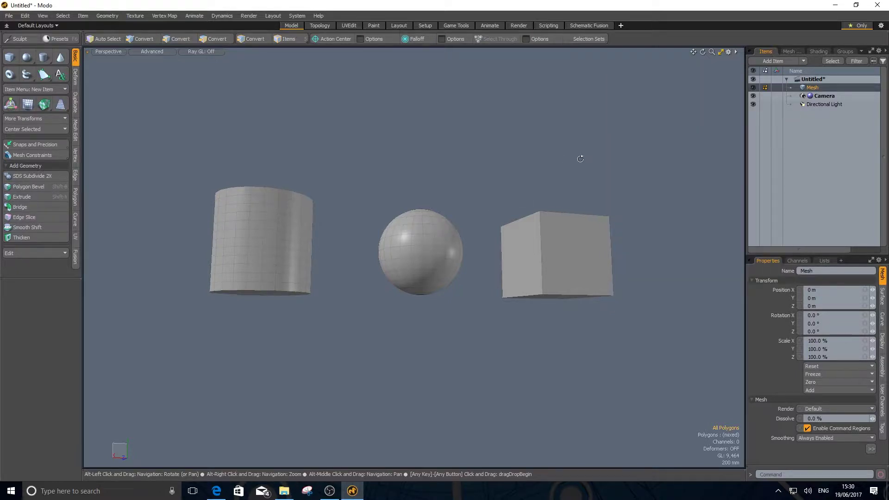
alt+drag(577, 157, 554, 188)
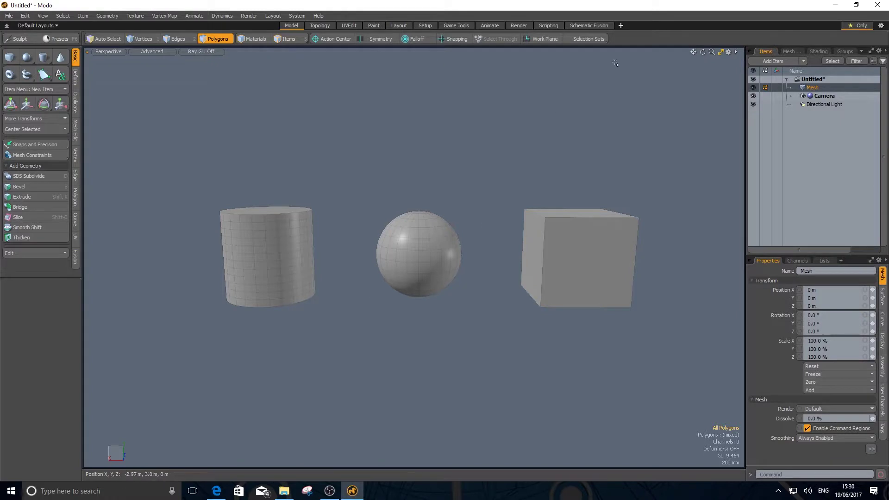
click(729, 52)
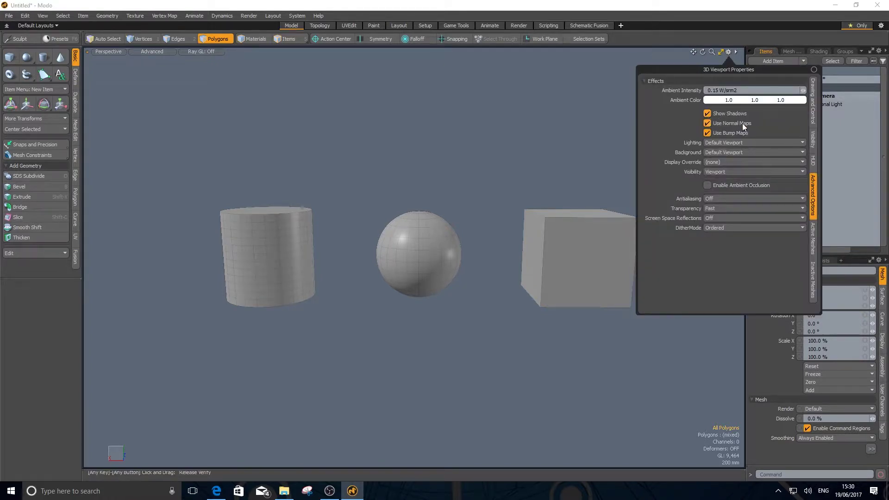
click(720, 198)
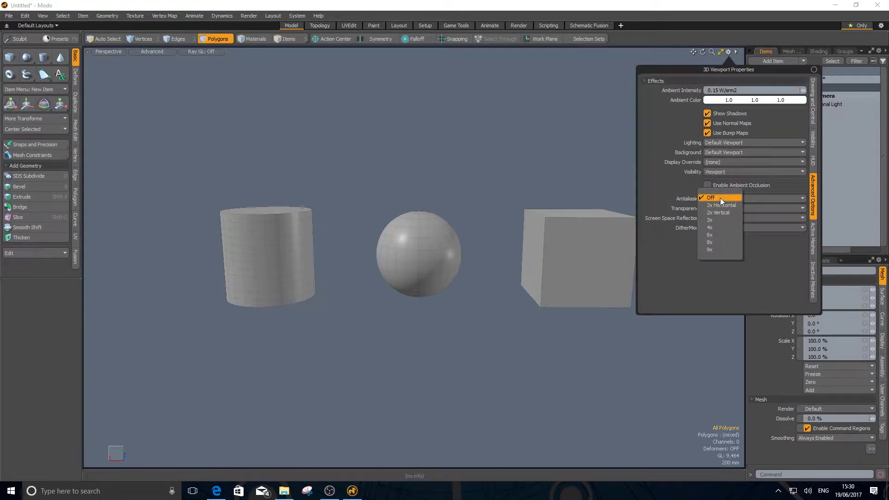
click(709, 251)
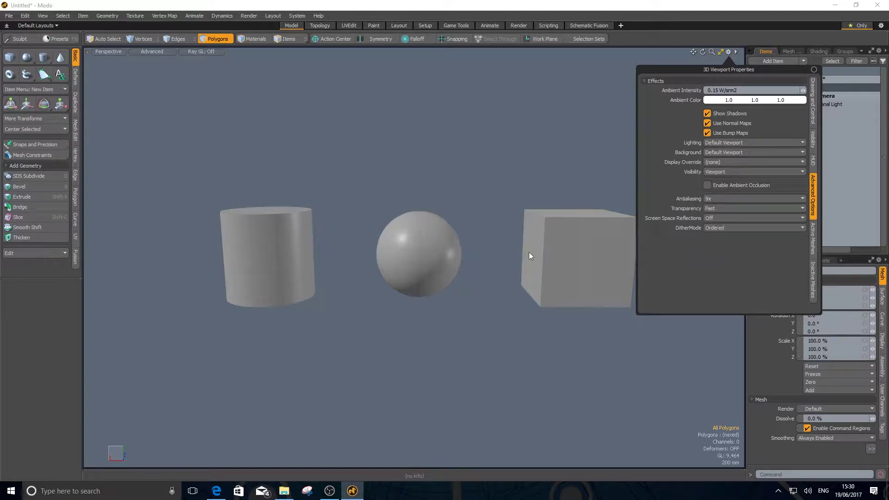
alt+right_drag(472, 246, 440, 242)
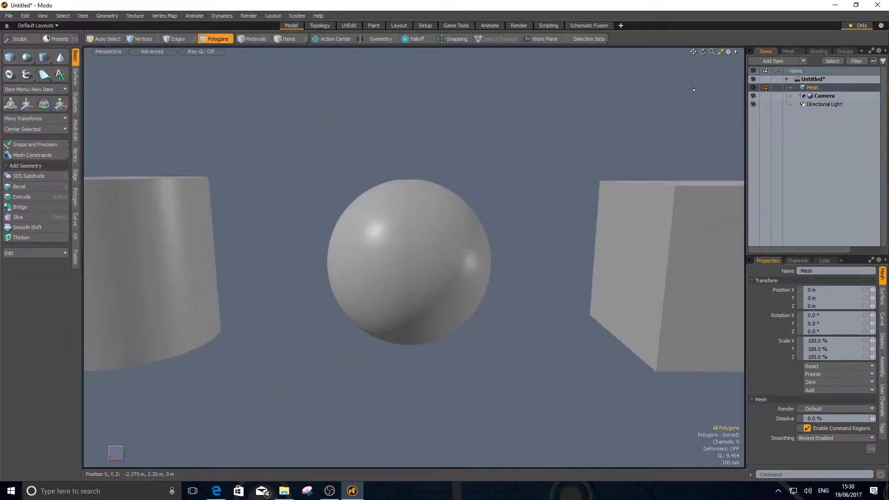
- Set the Perspective viewport's Antialiasing to Off and enable Ambient Occlusion
click(729, 51)
click(712, 198)
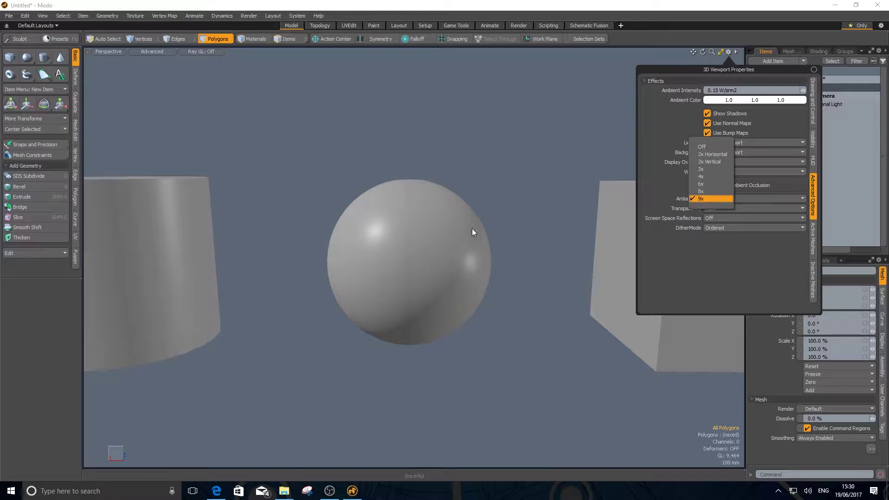
click(712, 146)
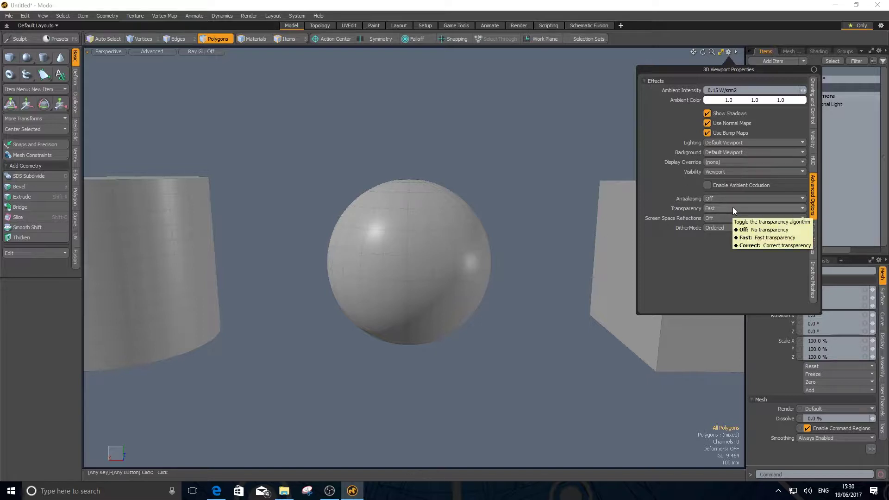
click(707, 185)
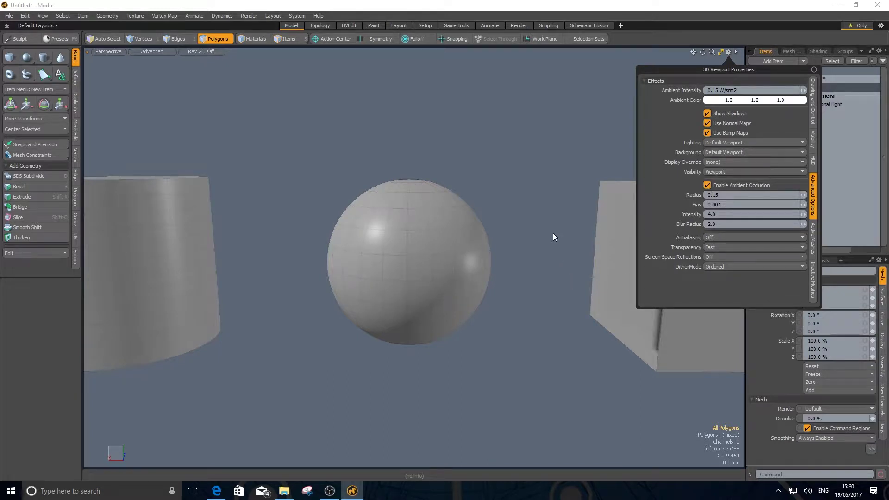
- Turn off Ambient Occlusion in the Perspective viewport's advanced options and compare the shading on the cylinder, sphere and cube
alt+right_drag(558, 228, 492, 239)
alt+drag(492, 238, 545, 238)
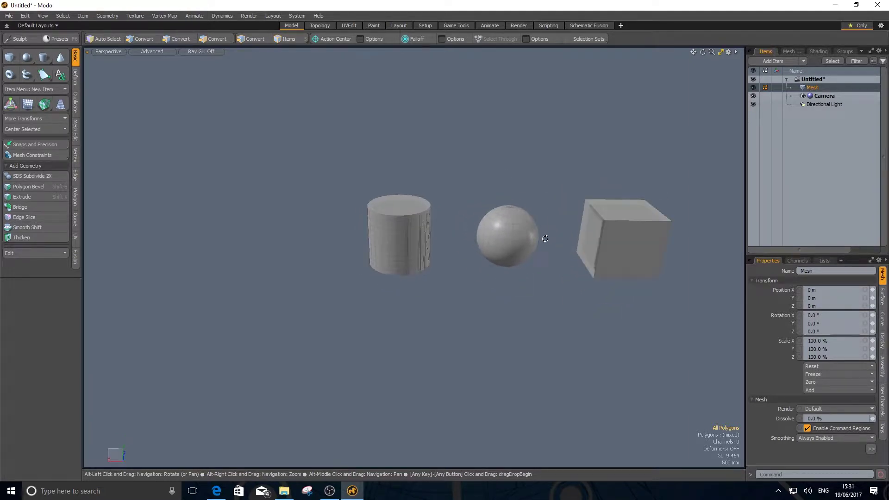
alt+right_drag(545, 238, 561, 259)
alt+drag(561, 259, 598, 218)
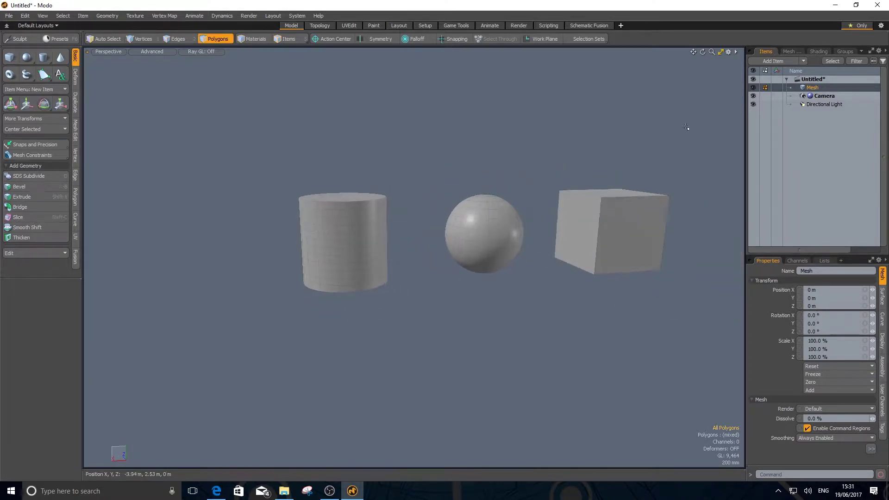
click(728, 52)
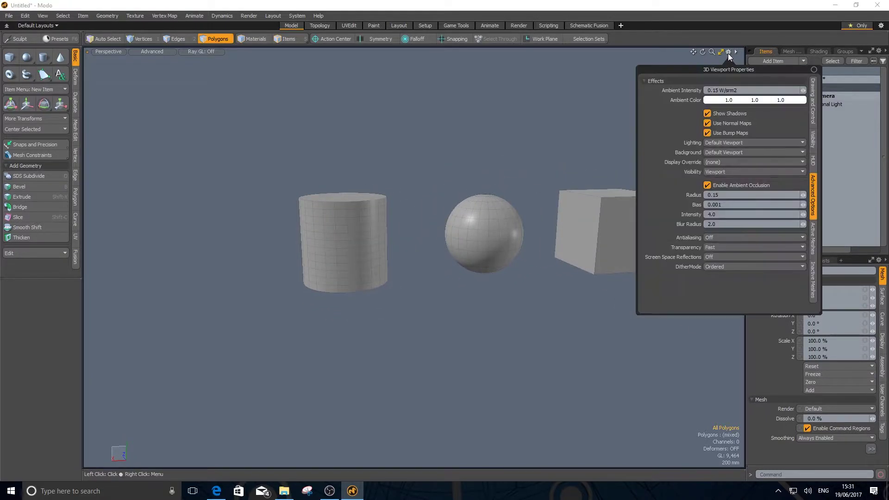
click(707, 185)
click(707, 185)
click(707, 185)
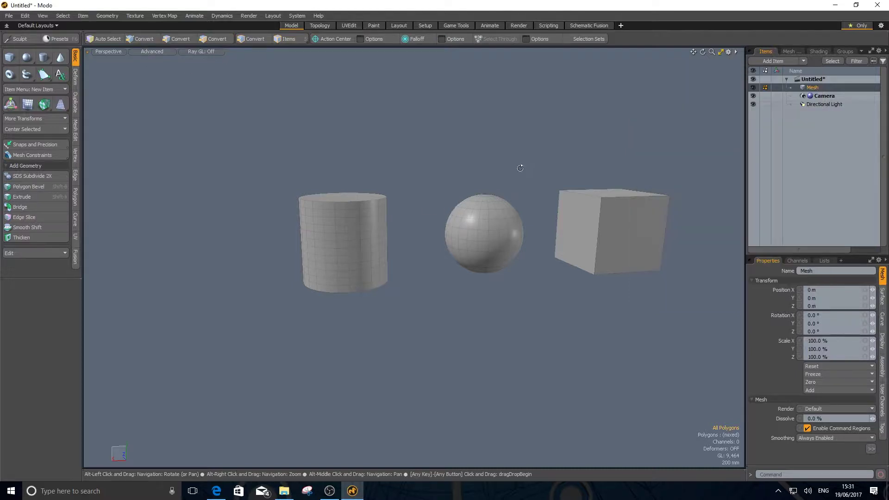
alt+drag(530, 183, 475, 204)
alt+right_drag(442, 237, 423, 242)
click(728, 53)
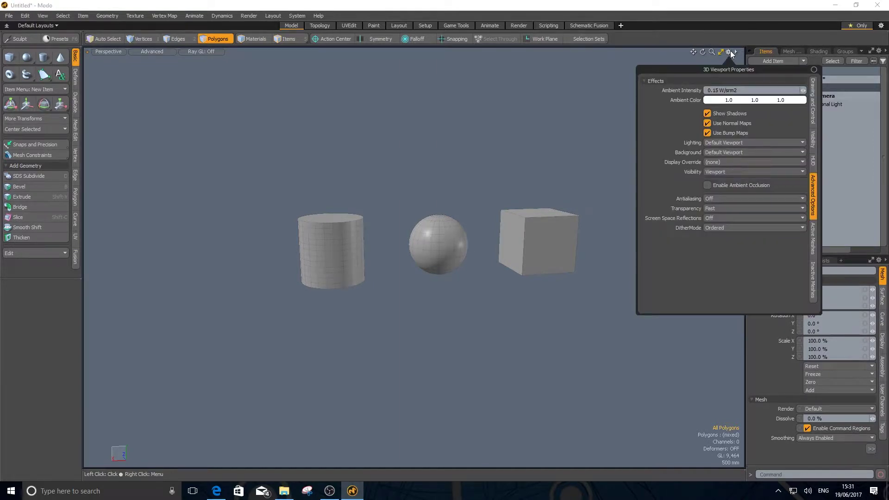
- Set the Perspective viewport's Antialiasing to 9x, enable Ambient Occlusion and orbit around the three objects
click(729, 200)
click(721, 252)
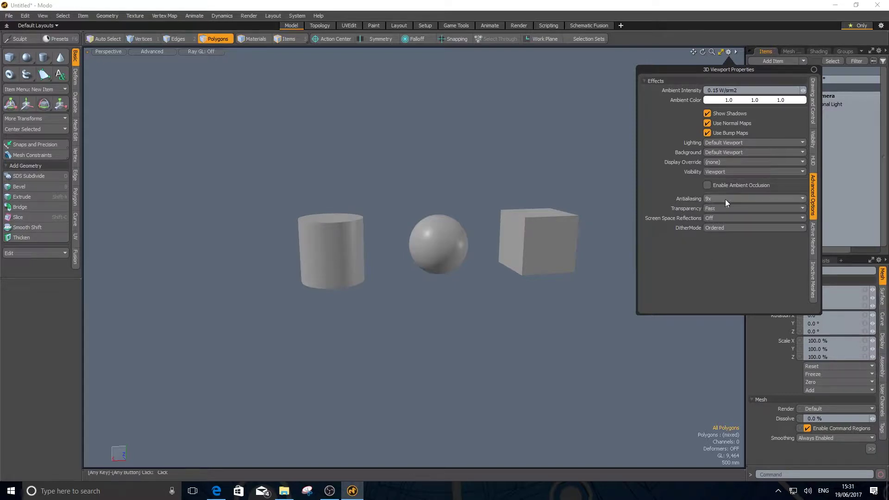
click(707, 185)
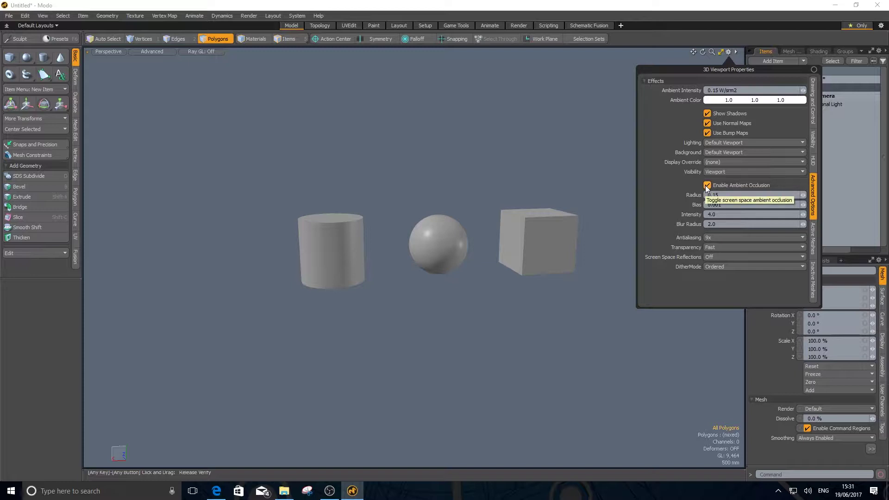
key(alt)
alt+drag(421, 178, 648, 106)
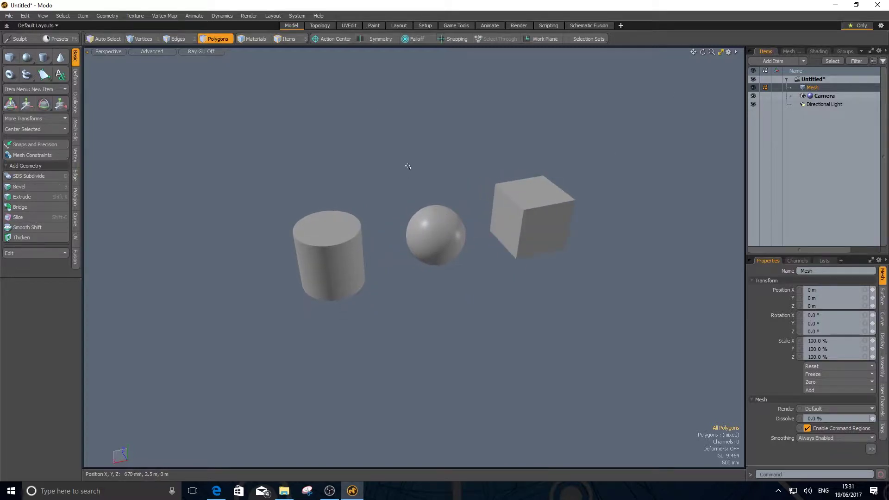
- Set the Perspective viewport's shading style to Default and inspect the three objects up close and from a distance
click(150, 51)
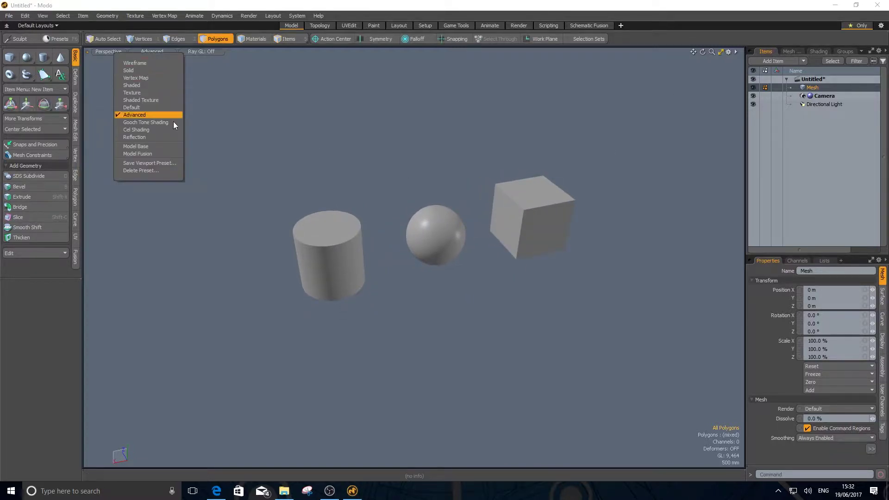
click(130, 107)
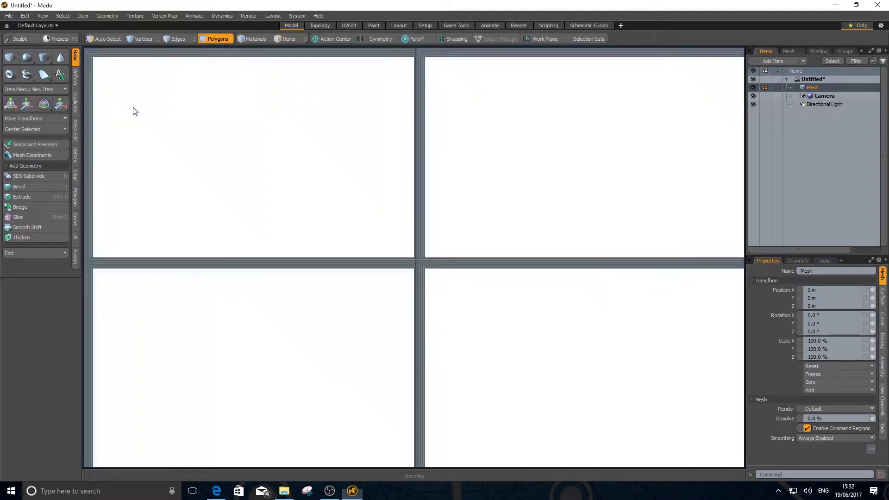
mouse_move(336, 238)
alt+mouse_down()
mouse_move(349, 241)
mouse_move(357, 205)
alt+mouse_up()
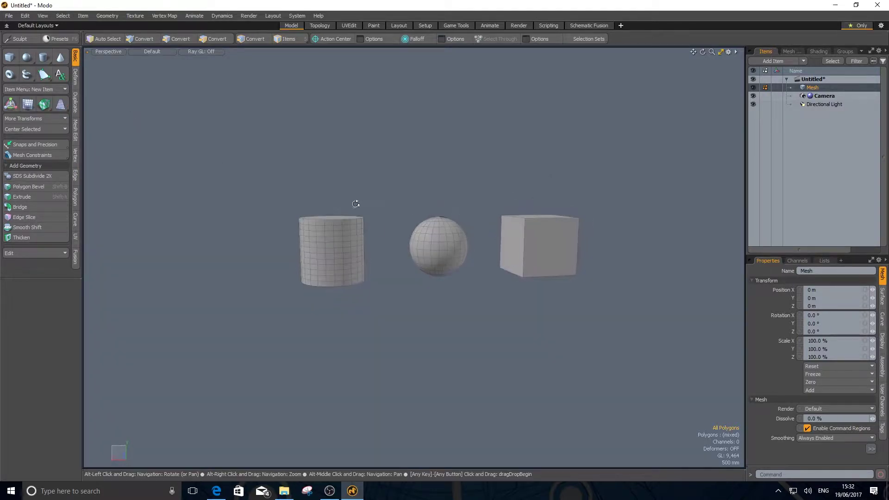
key(3)
scroll(532, 260, up, 5)
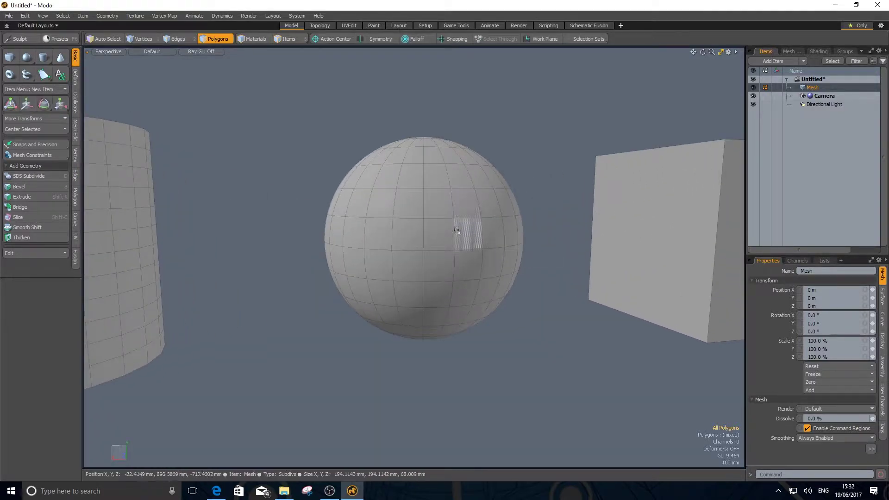
alt+right_drag(500, 224, 439, 233)
alt+drag(440, 233, 411, 241)
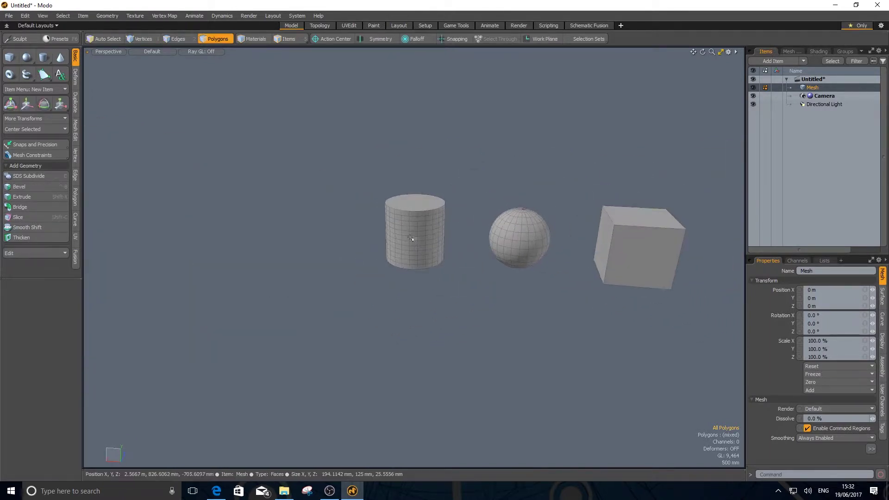
alt+middle_drag(559, 200, 516, 217)
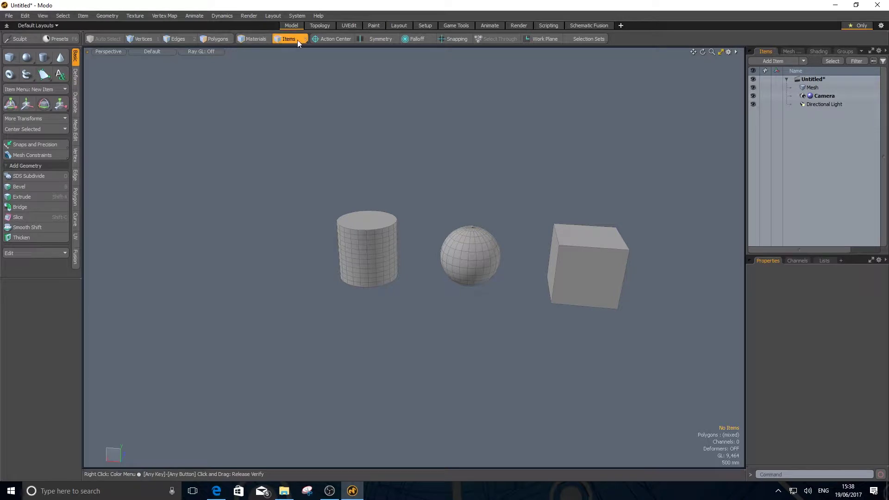
- Delete the mesh item holding the three objects, add a new empty mesh item and select it
click(371, 234)
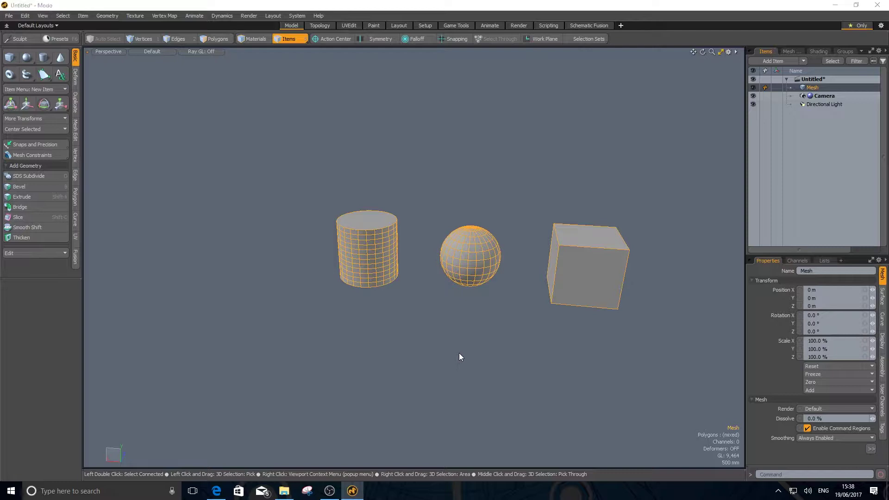
key(Delete)
click(552, 229)
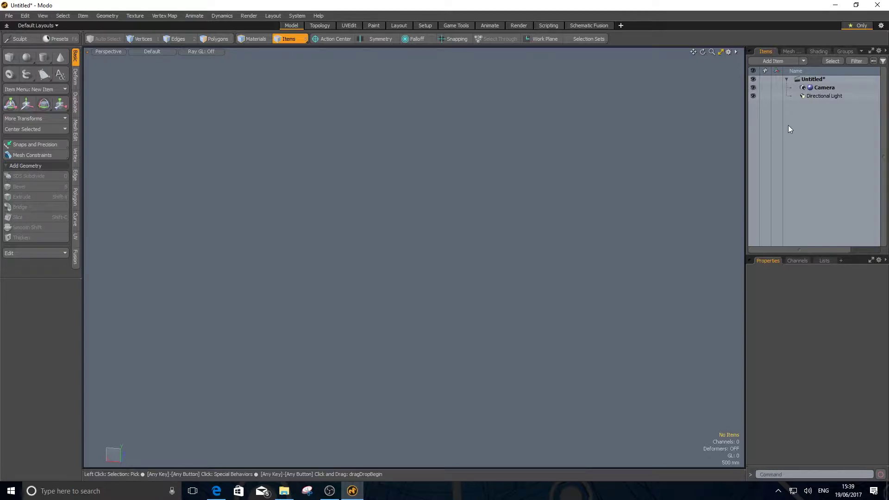
key(n)
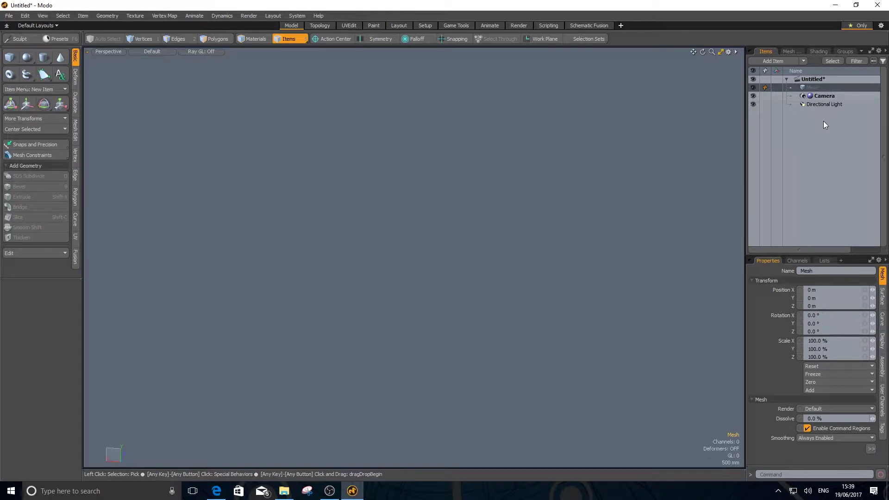
click(826, 102)
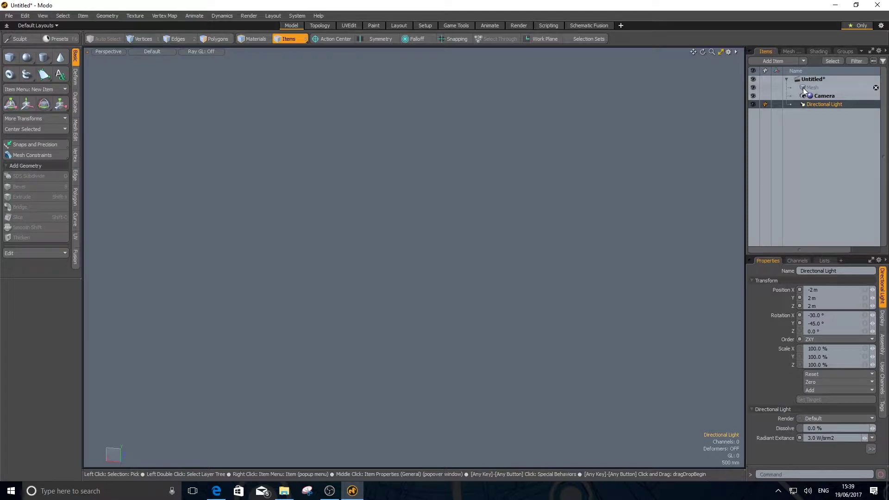
click(803, 88)
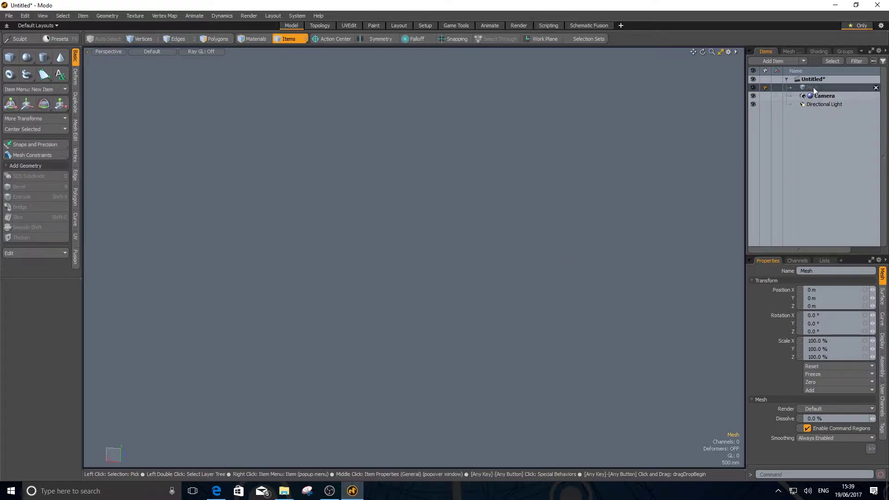
- Set Show Grid to Always in the Perspective viewport's visibility properties and orbit around the empty scene
click(728, 52)
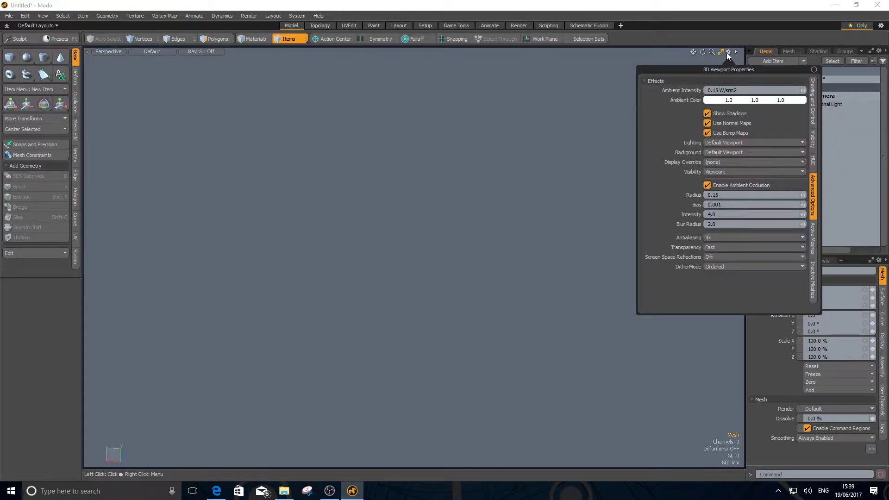
click(813, 140)
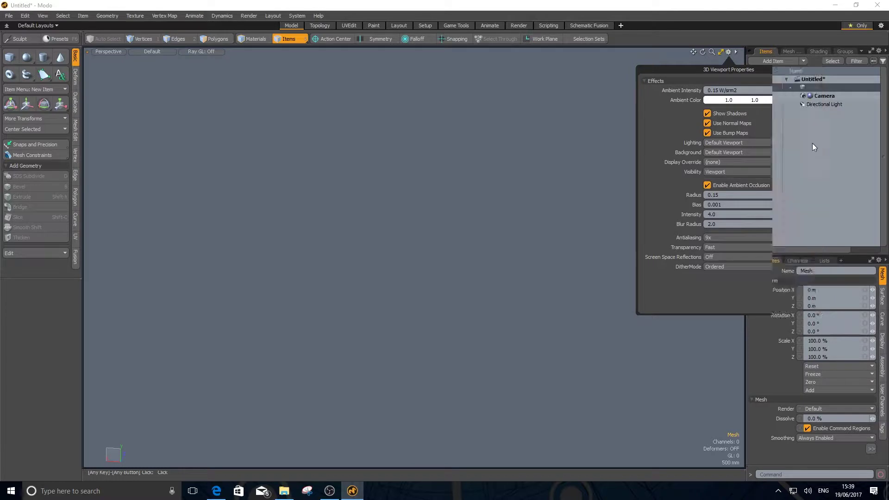
click(777, 187)
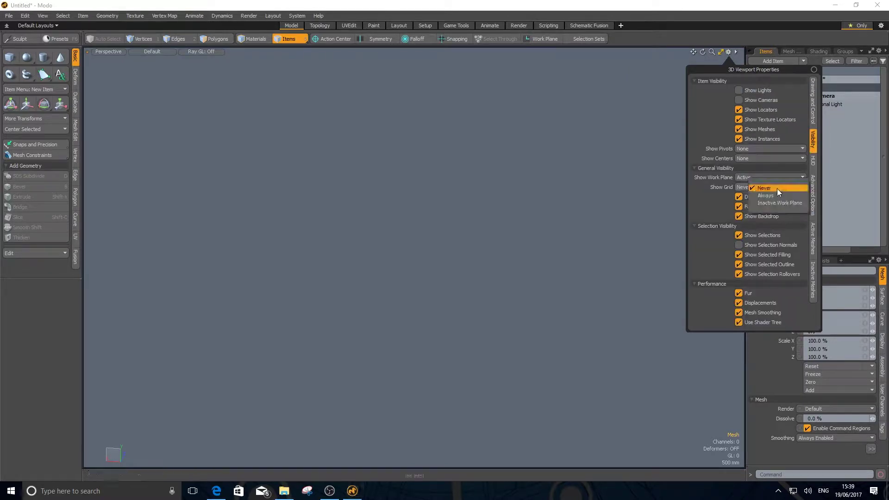
click(769, 196)
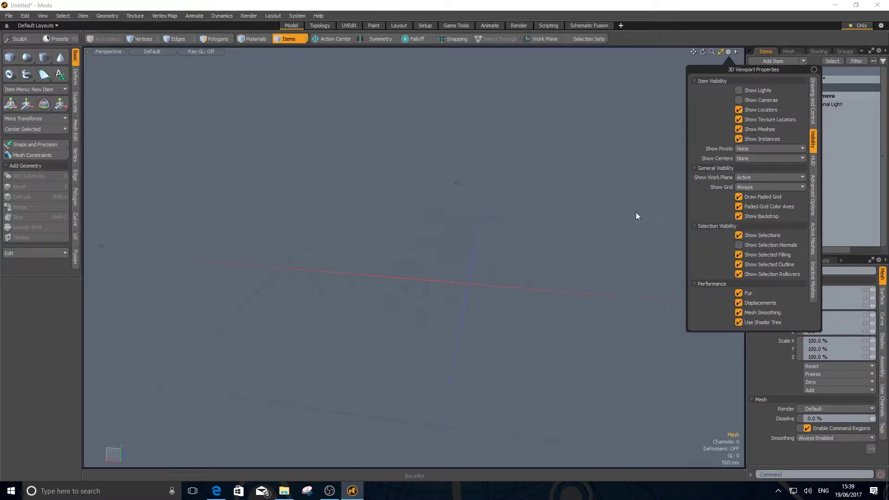
click(728, 51)
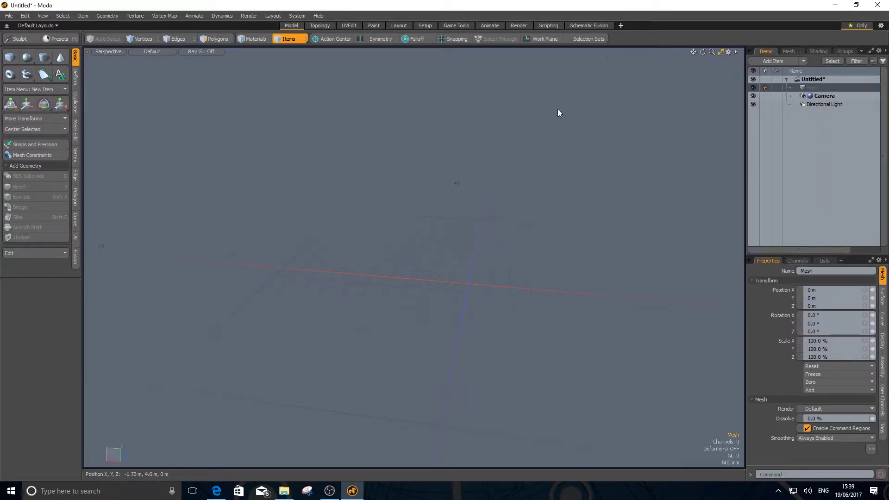
alt+drag(601, 257, 657, 189)
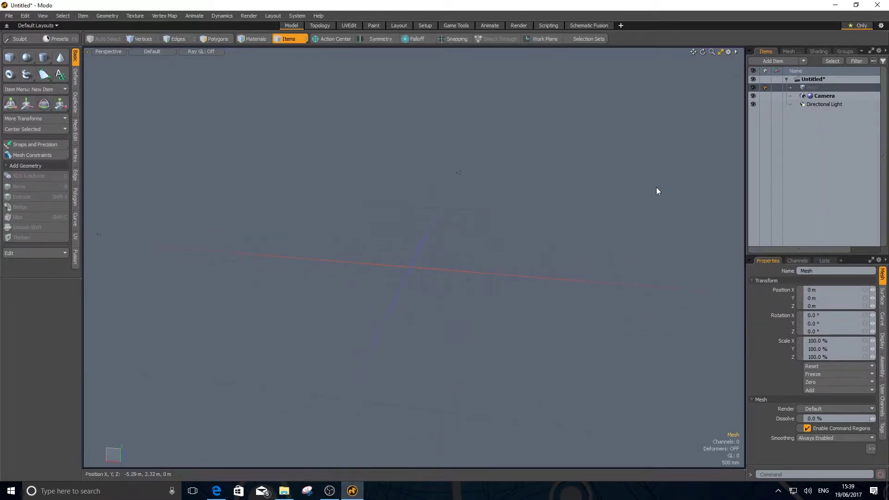
- Look through the Deform, Duplicate, Mesh Edit, Vertex, Edge, Polygon, Curve, UV and Fusion tool sets, and return to Basic
click(74, 77)
click(75, 101)
click(75, 130)
click(75, 157)
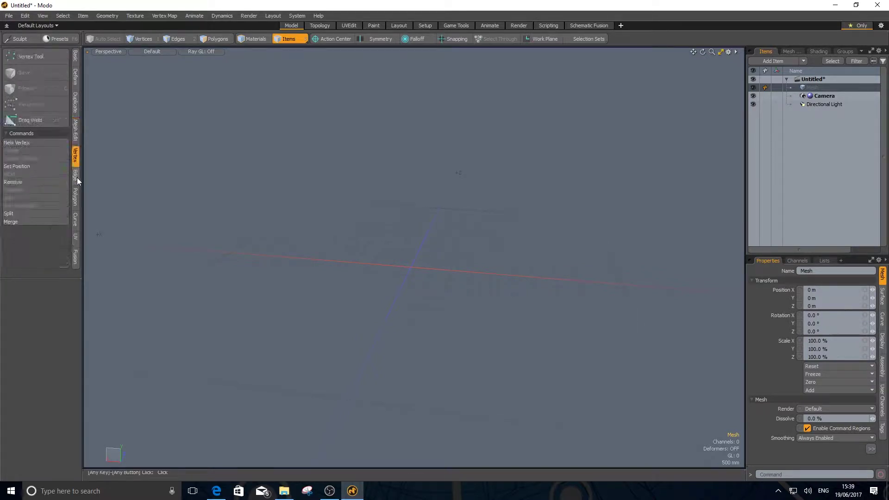
click(77, 177)
click(74, 197)
click(71, 221)
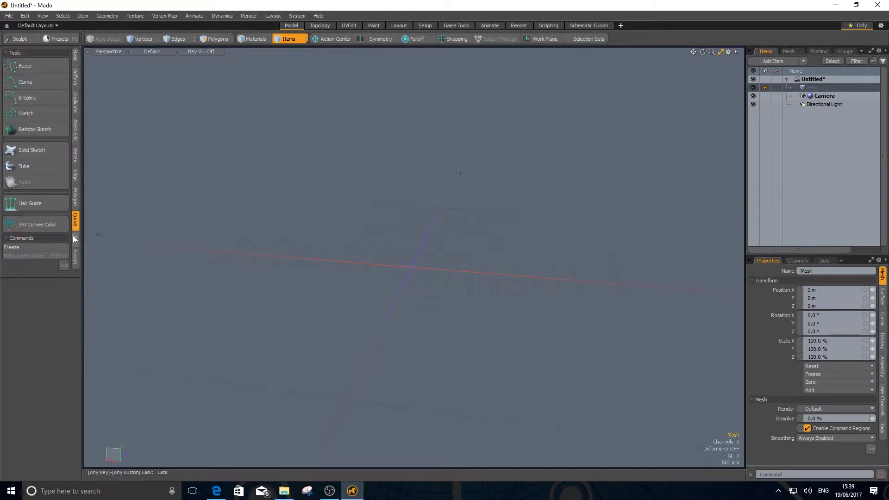
click(73, 235)
click(73, 255)
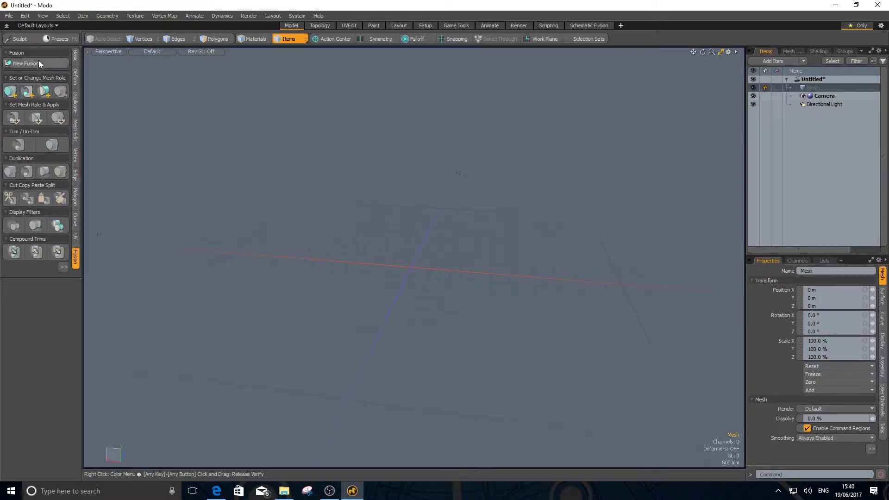
click(75, 58)
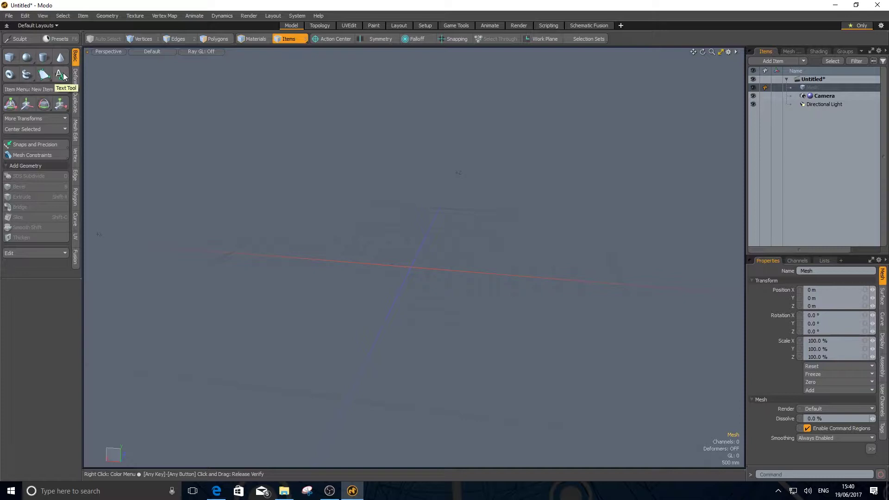
- Look through the primitive variants: switch to Ellipsoid, Capsule, Arc, Tube, Solid Sketch and Pen in turn
click(33, 64)
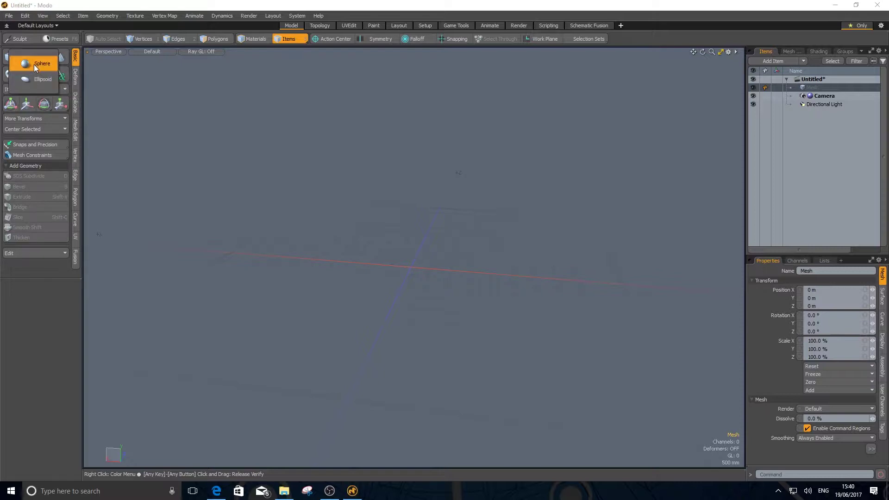
click(35, 78)
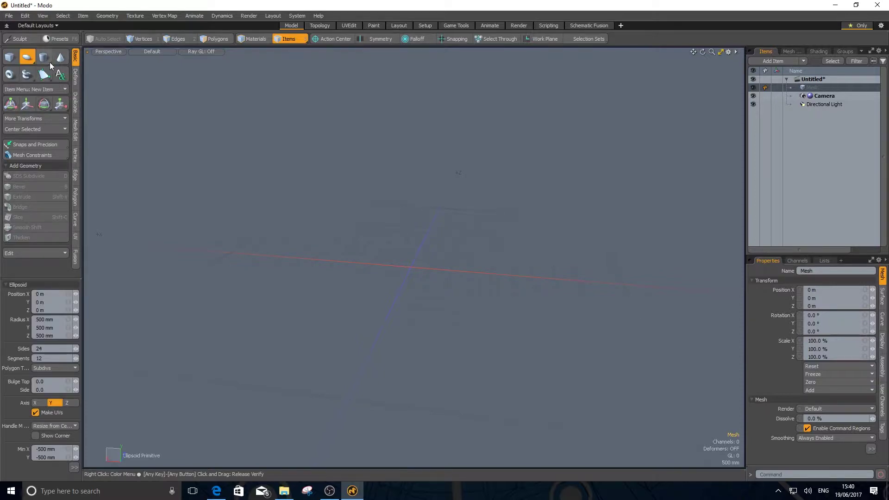
click(49, 62)
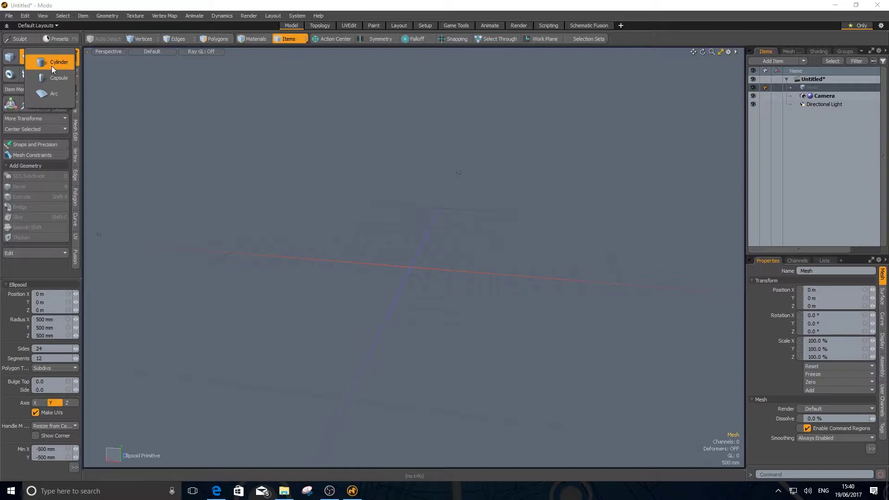
click(55, 77)
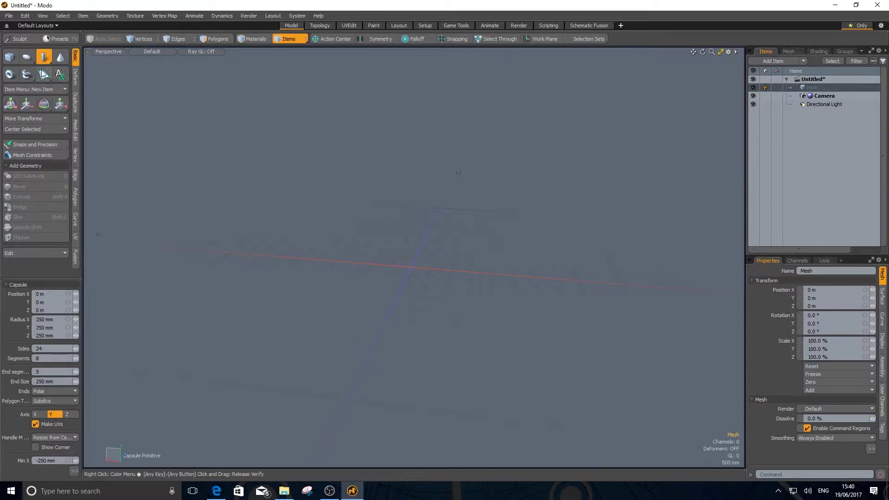
click(26, 74)
click(29, 82)
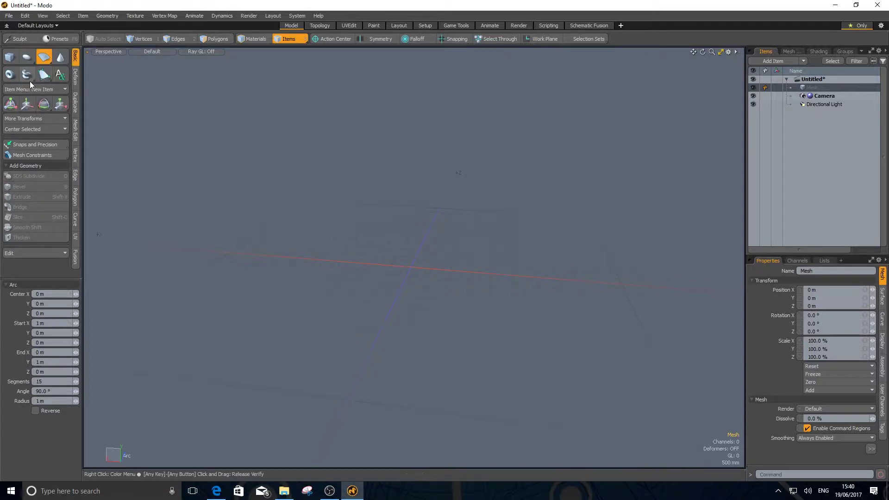
click(31, 80)
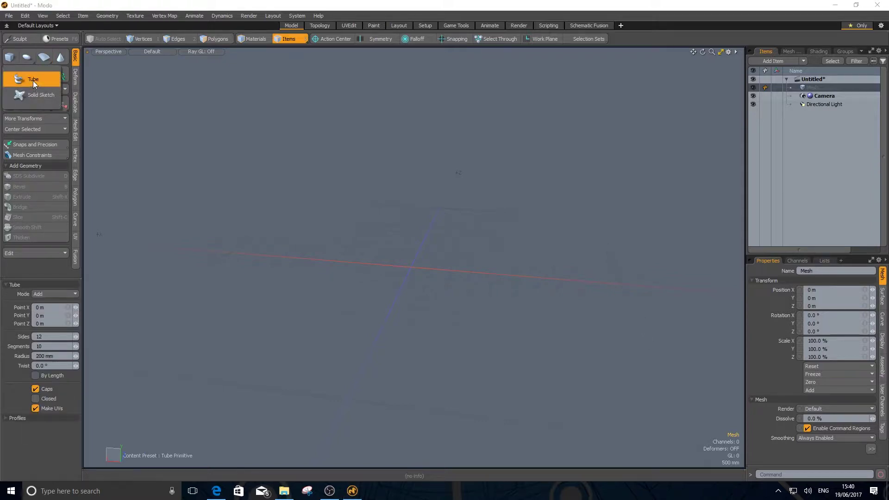
click(39, 94)
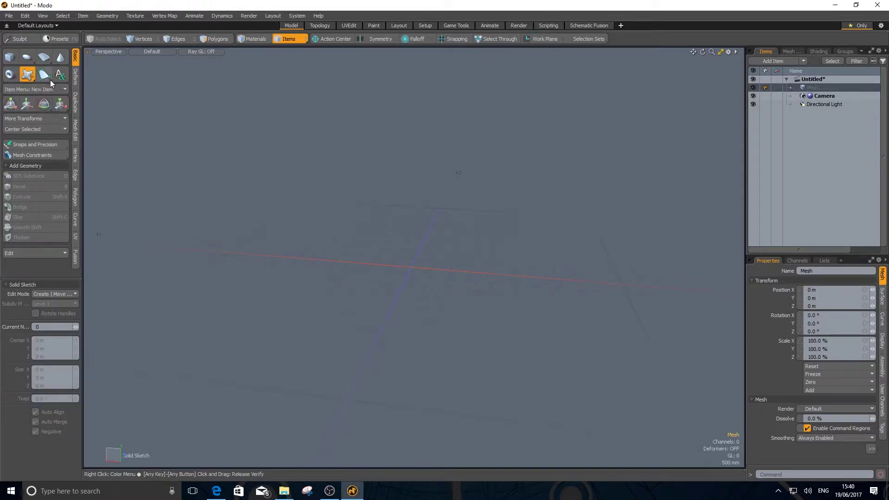
click(49, 79)
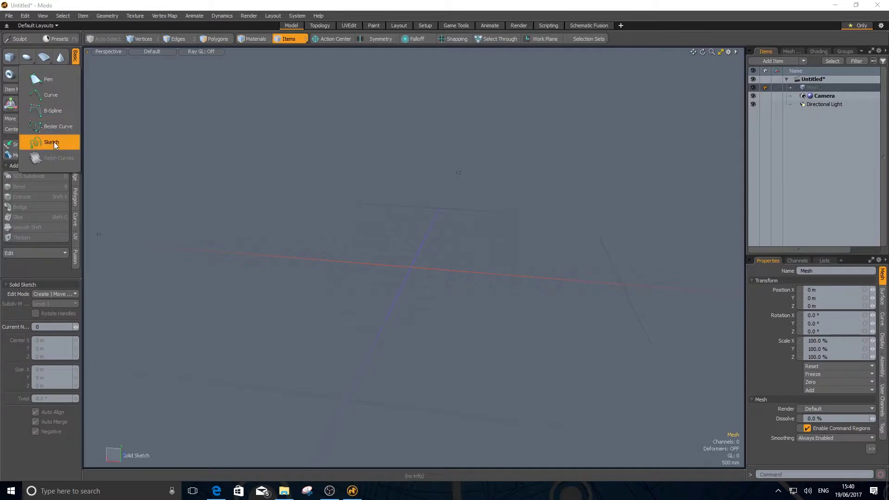
click(52, 82)
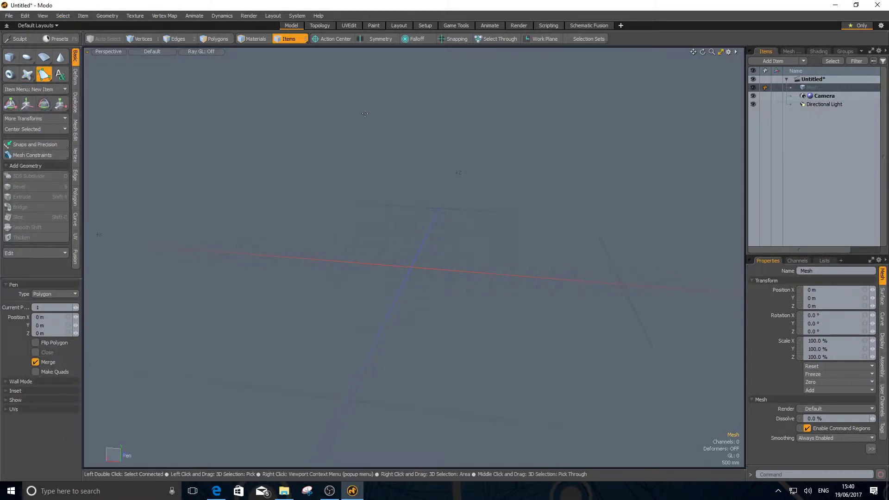
- Draw a cube near the origin with a base of about 2.04 × 2.08 m and pull it up about 1.83 m high
click(11, 57)
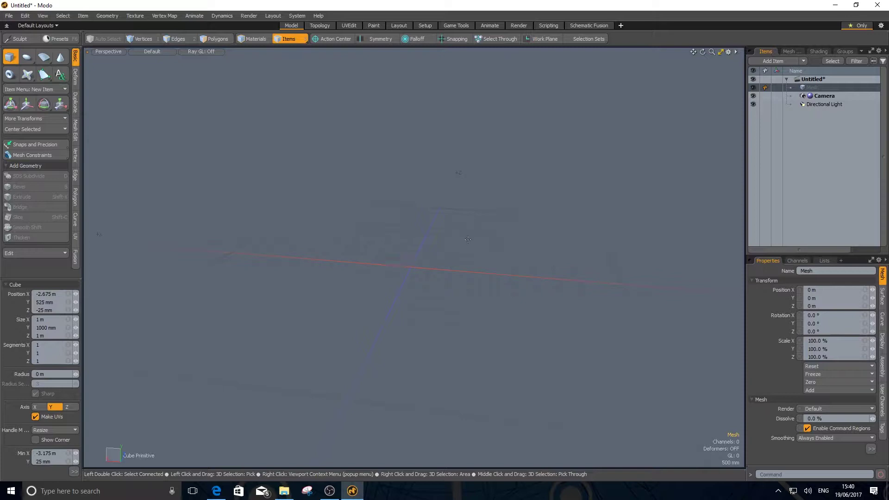
alt+drag(490, 224, 438, 316)
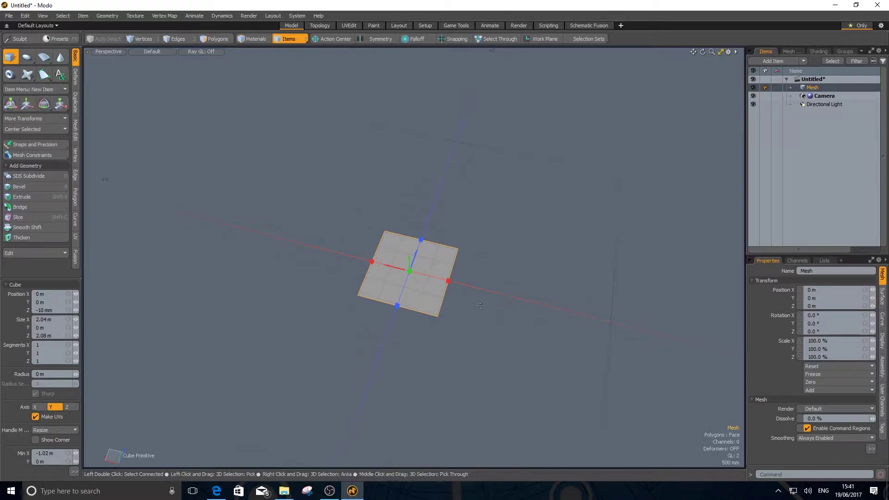
alt+drag(482, 313, 428, 247)
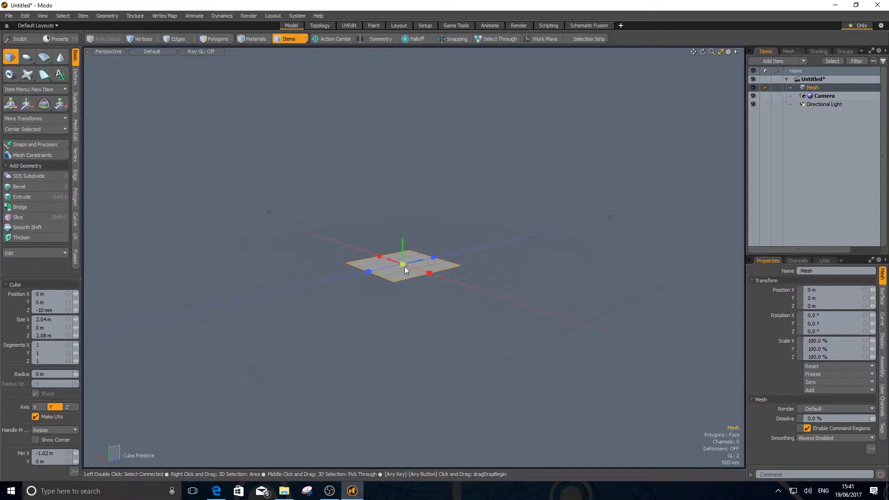
drag(403, 265, 402, 192)
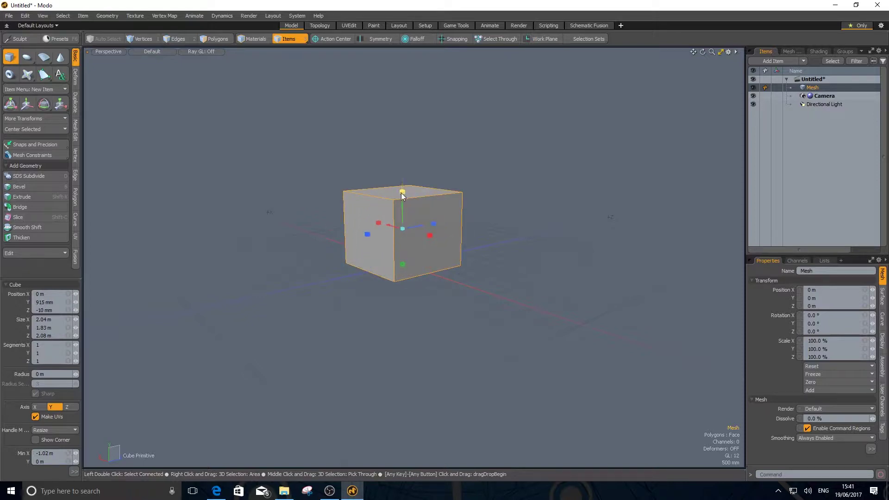
alt+drag(592, 233, 542, 248)
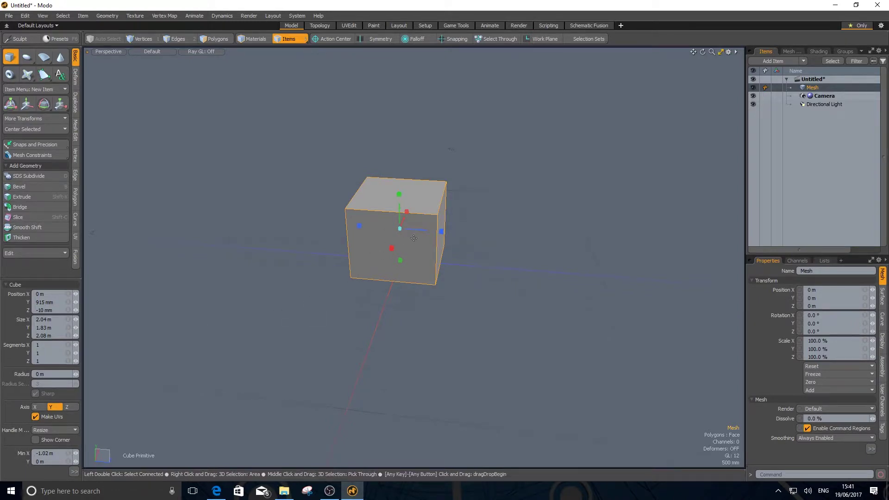
- Set the cube's X, Y and Z sizes to 1 m, one axis at a time
click(46, 320)
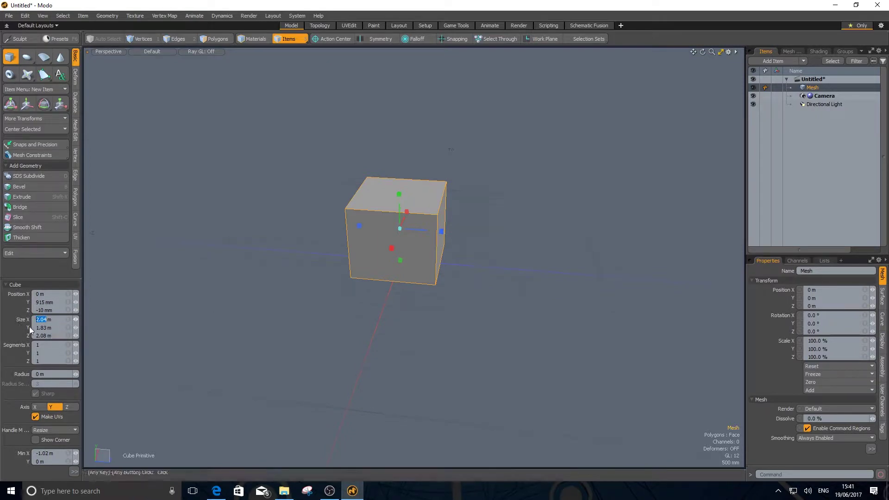
text(1)
click(45, 328)
text(1)
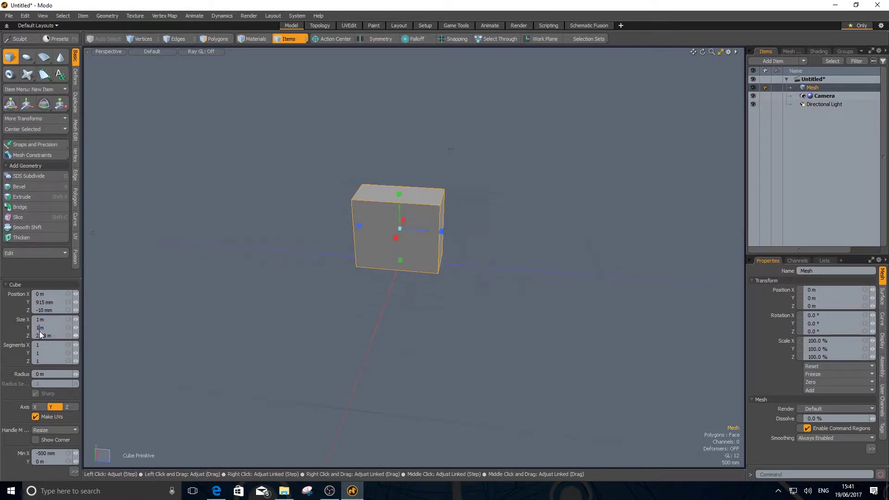
click(47, 336)
text(1)
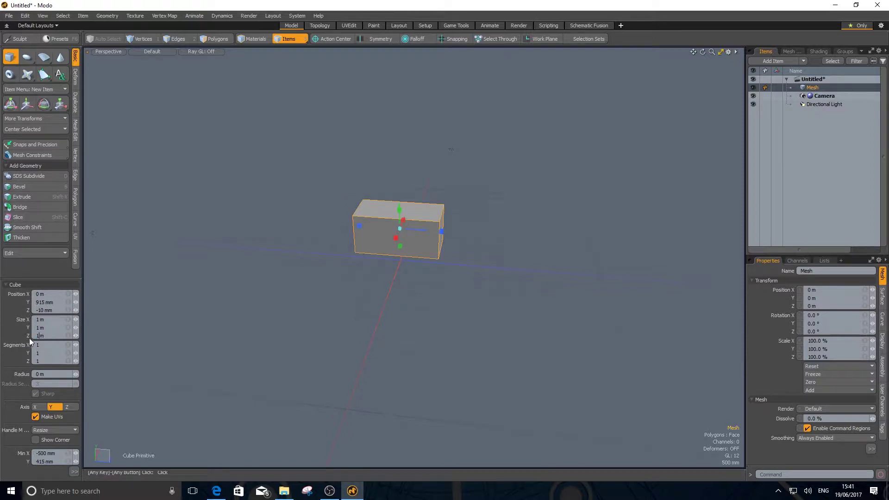
key(Return)
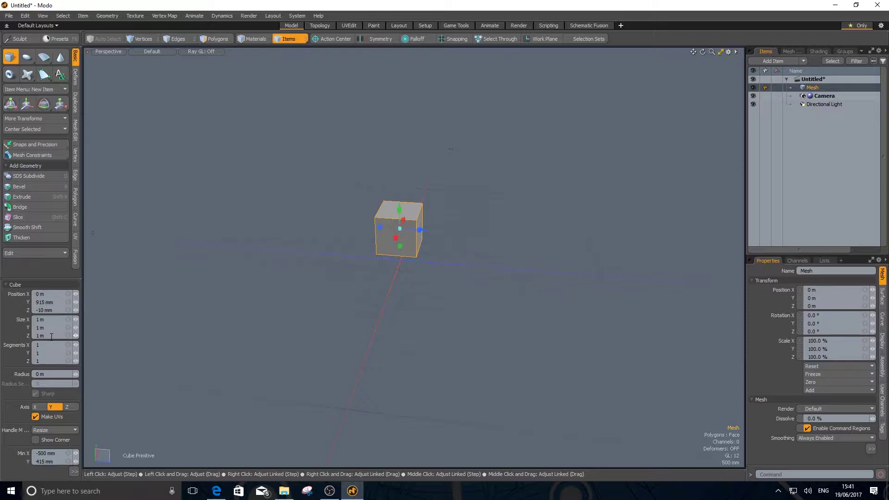
- Set the cube's X, Y and Z sizes together to 3 m in a single entry
click(68, 319)
click(55, 319)
text(3m)
key(Return)
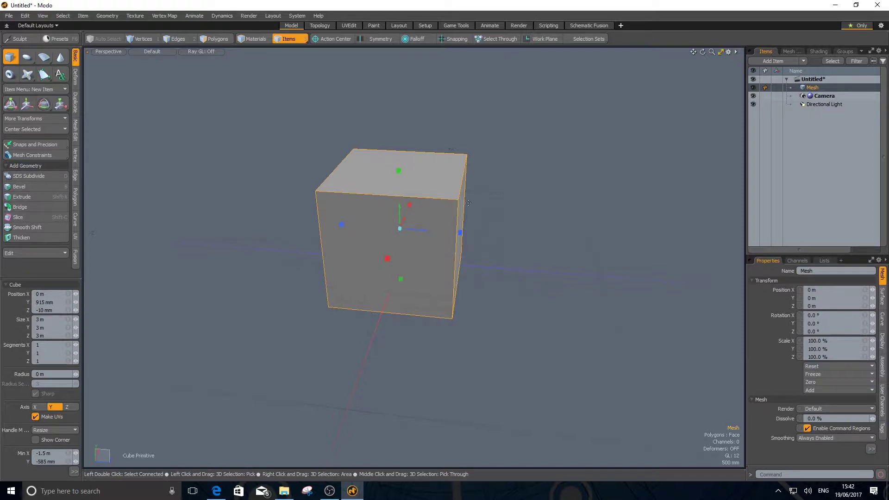
- Resize the cube by its face handles to about 3.95 × 3.45 × 4.28 m and move it to about -1.315, 1.33, 2.01 m
drag(463, 235, 513, 237)
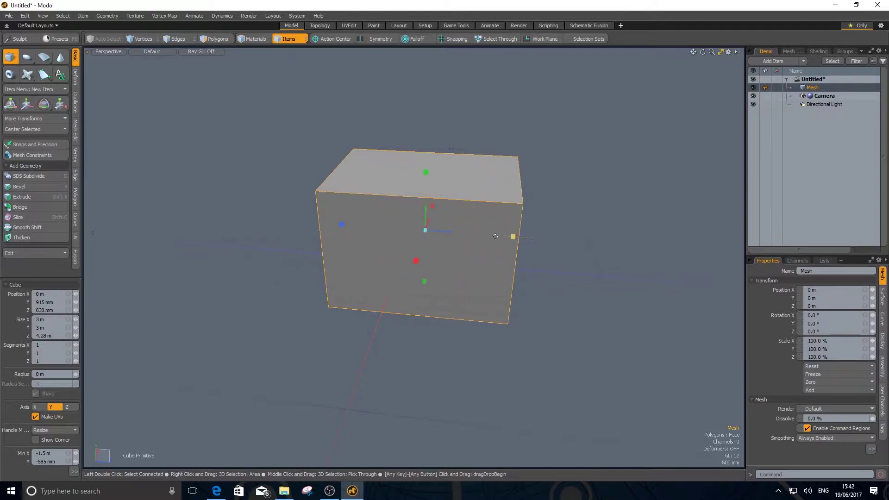
drag(416, 260, 408, 284)
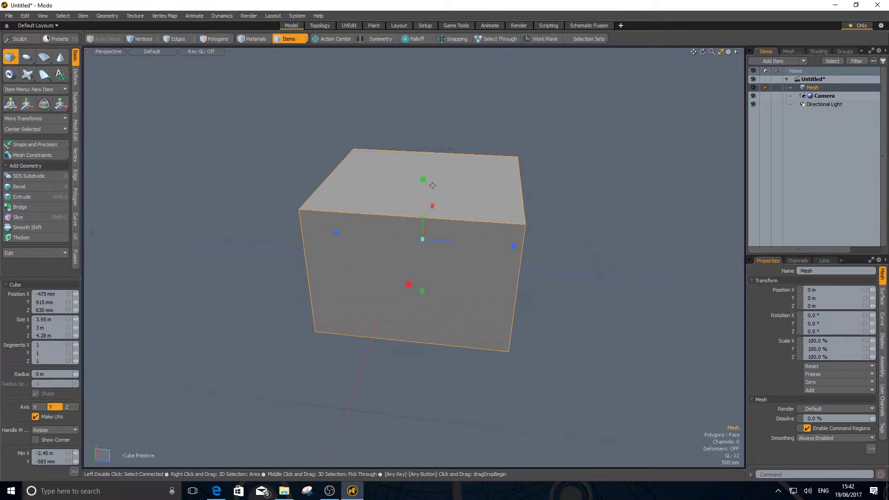
drag(424, 179, 423, 159)
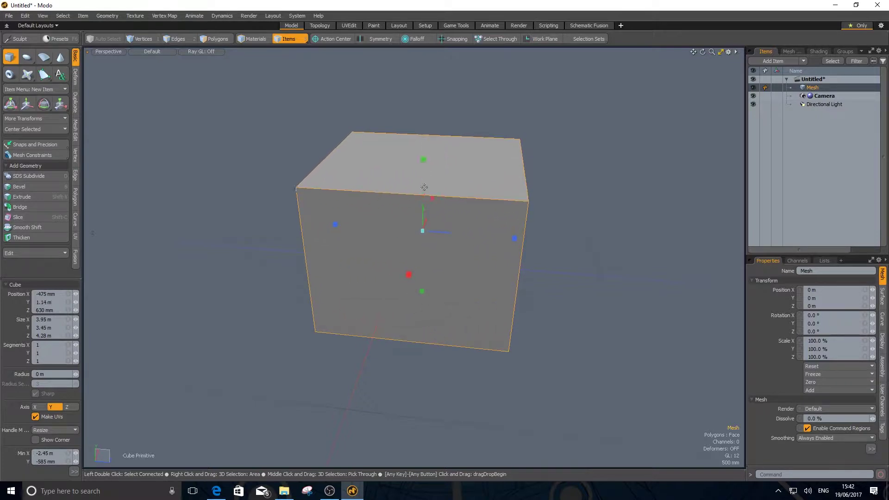
drag(422, 231, 405, 222)
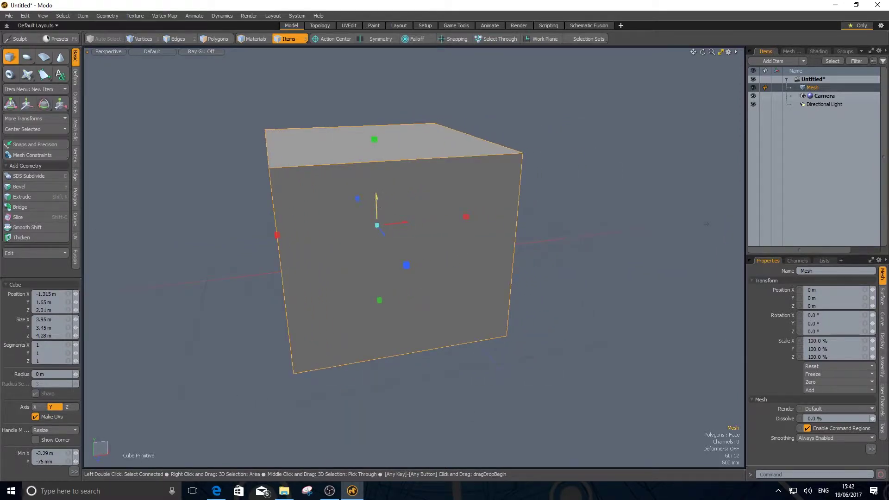
drag(376, 197, 377, 213)
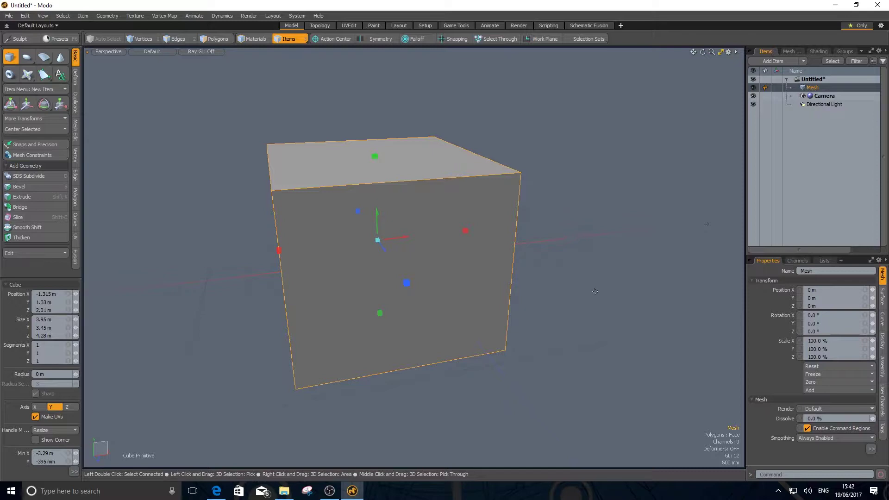
- Leave the Cube tool, decline deleting the only mesh item and undo the cube's creation
key(space)
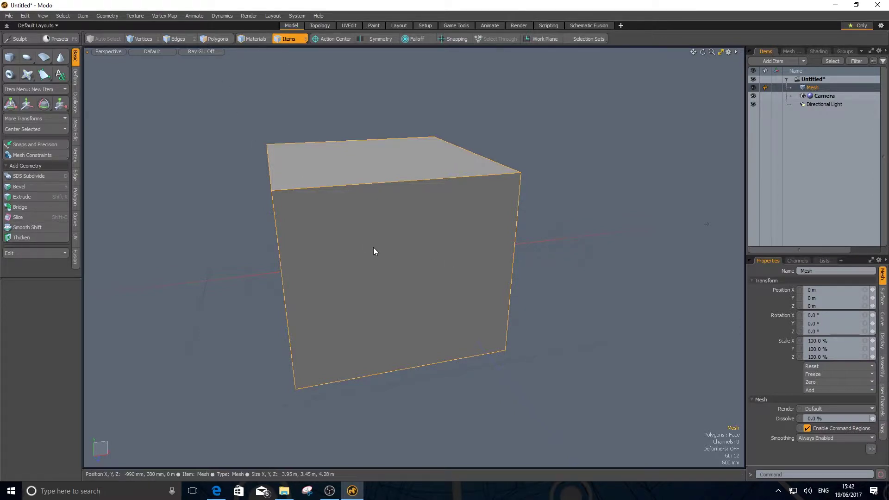
key(Delete)
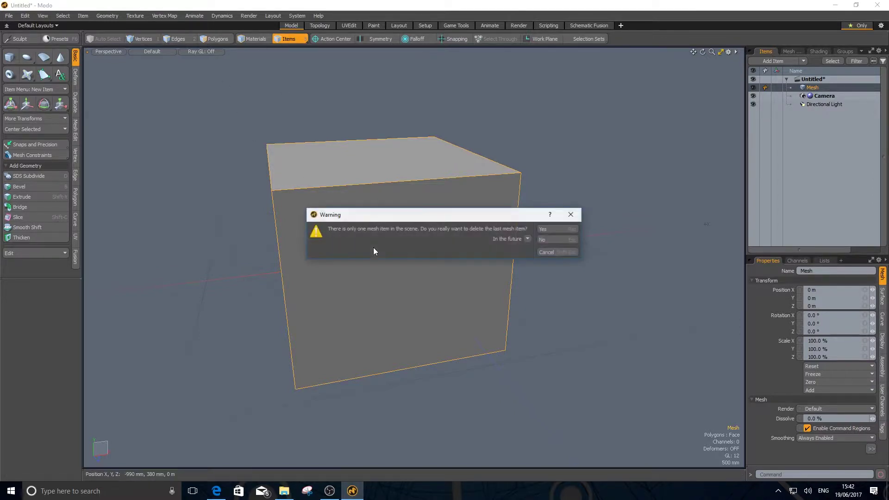
click(546, 237)
key(ctrl+z)
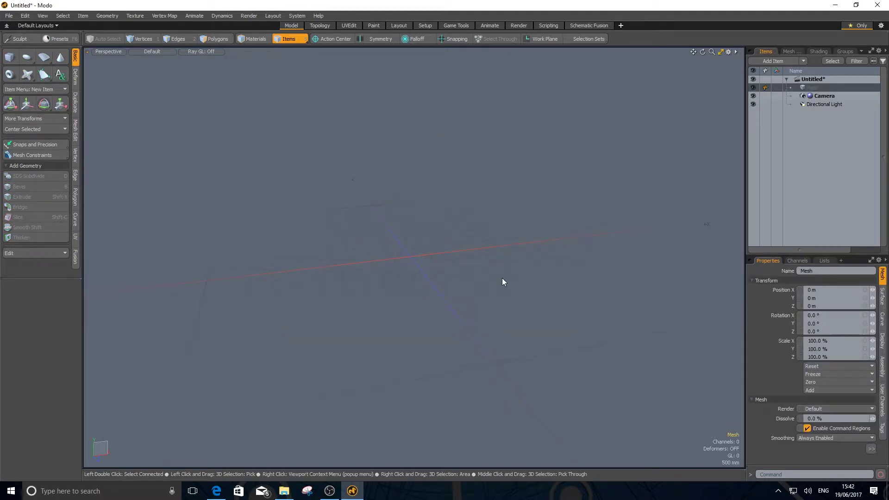
- Draw a new cube from the origin, set all three of its sizes to 2 m and leave the Cube tool
click(10, 57)
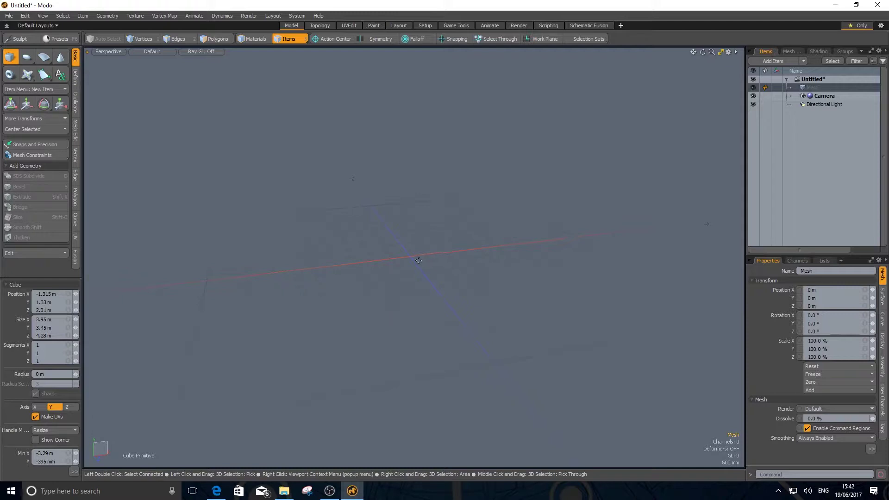
drag(411, 257, 343, 308)
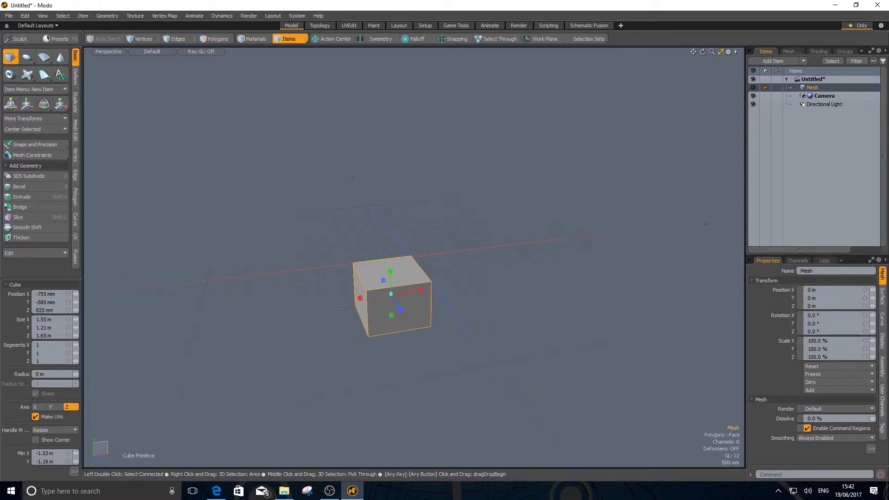
click(65, 320)
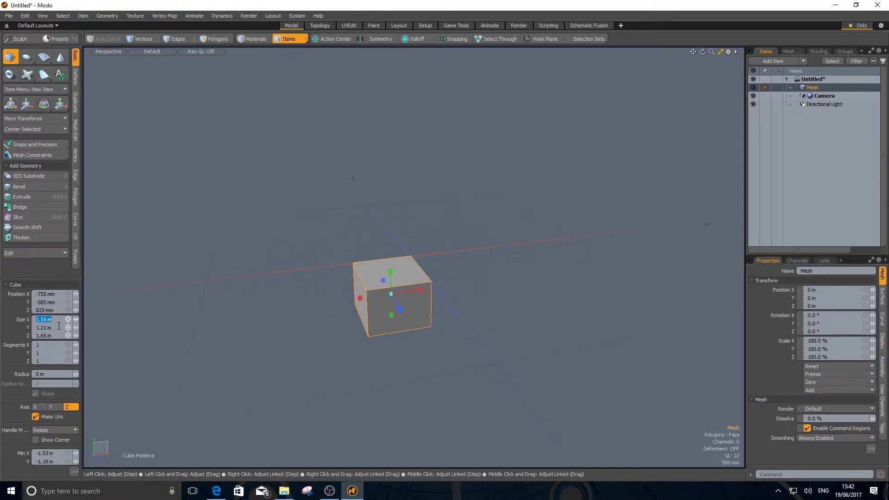
text(2 m)
key(Return)
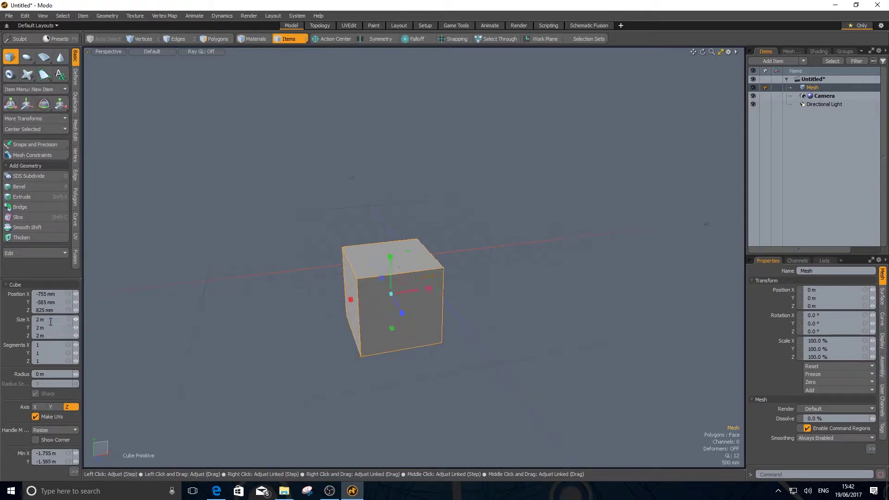
alt+drag(398, 305, 444, 338)
key(space)
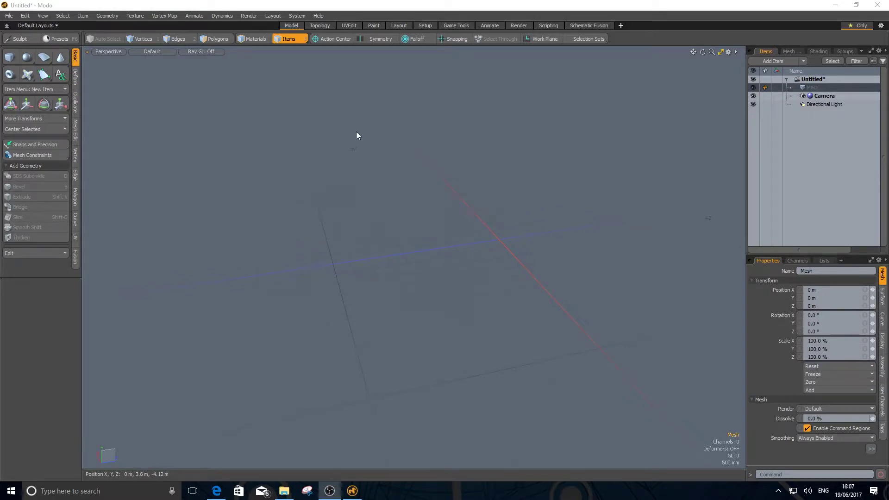
- Create a unit cube at the origin directly in the empty mesh item, without drawing it by hand
alt+right_drag(433, 227, 439, 284)
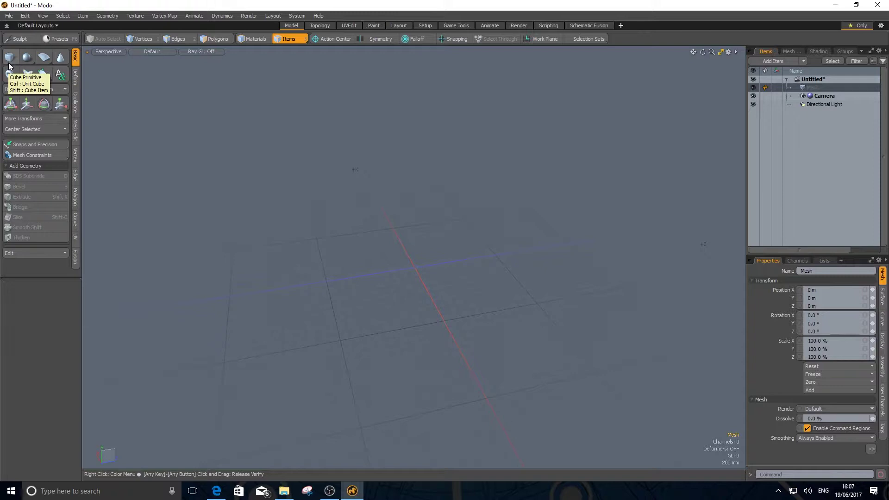
key(shift)
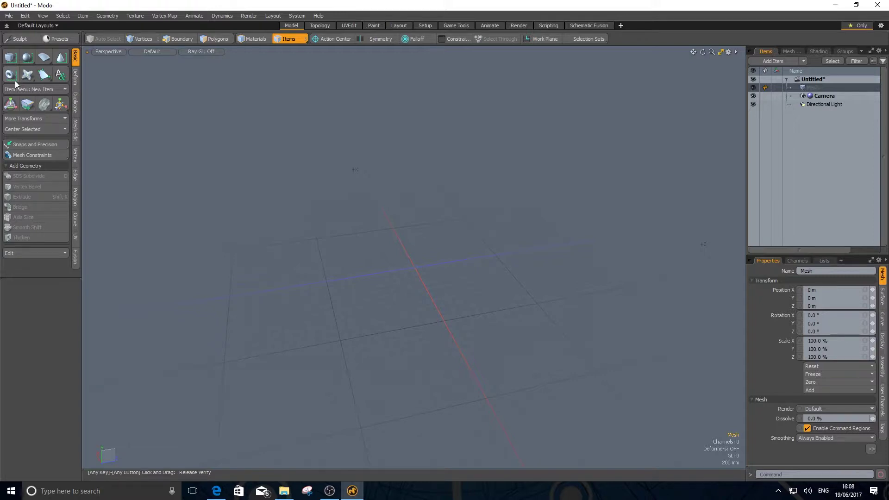
key(ctrl)
ctrl+click(10, 57)
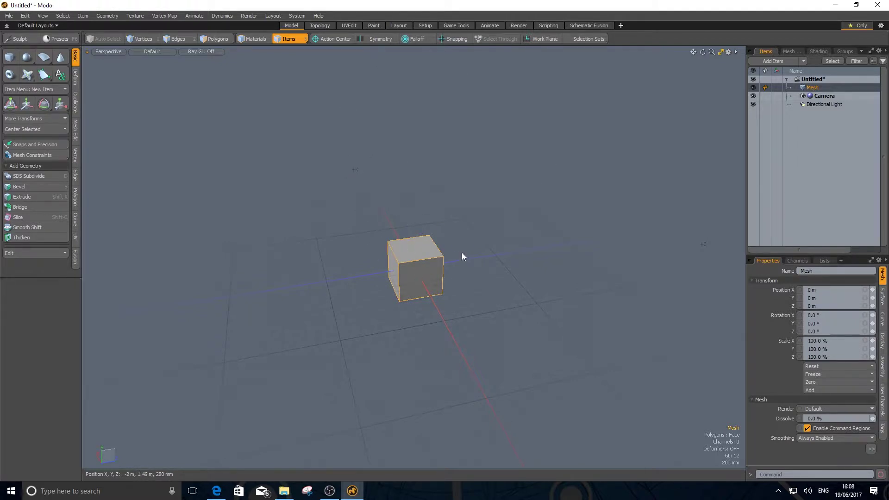
- In the Units preferences, set the distance unit system to Metric and the default unit to Millimeters
click(298, 15)
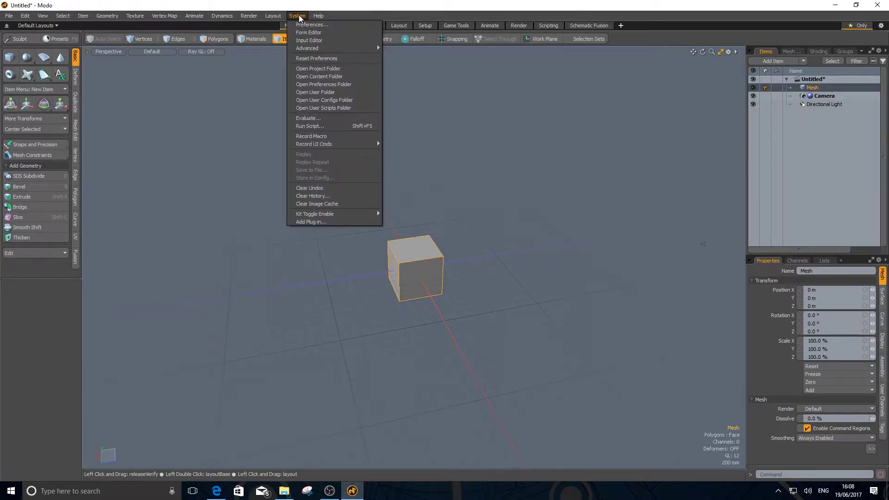
click(304, 26)
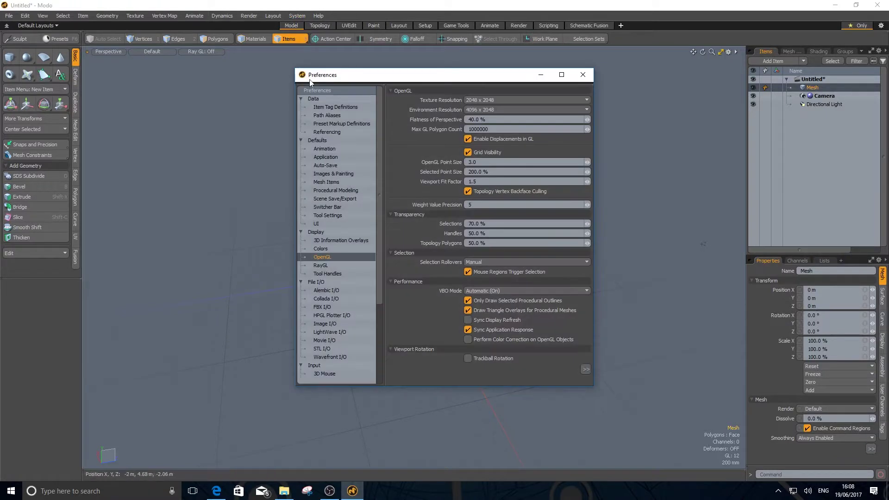
drag(379, 207, 380, 295)
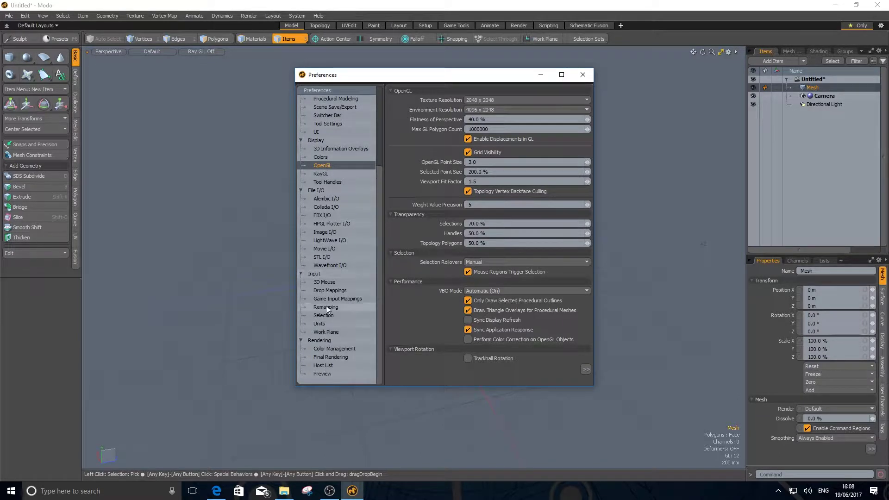
click(320, 324)
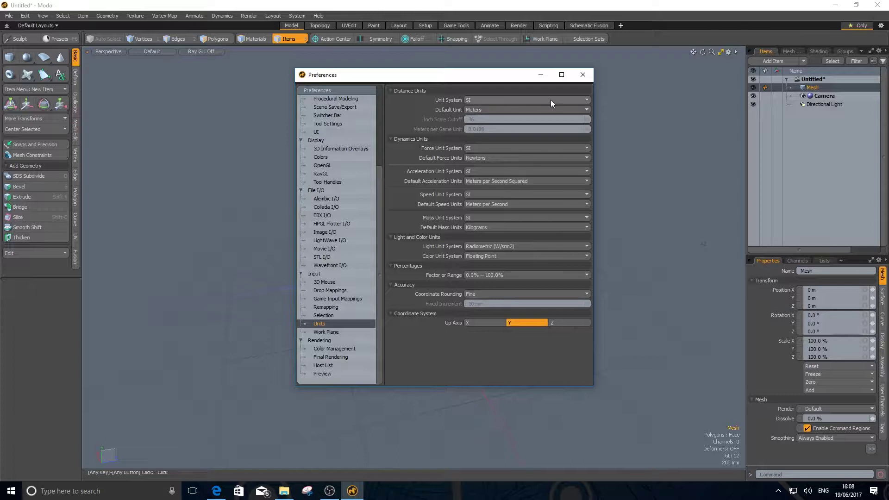
click(586, 101)
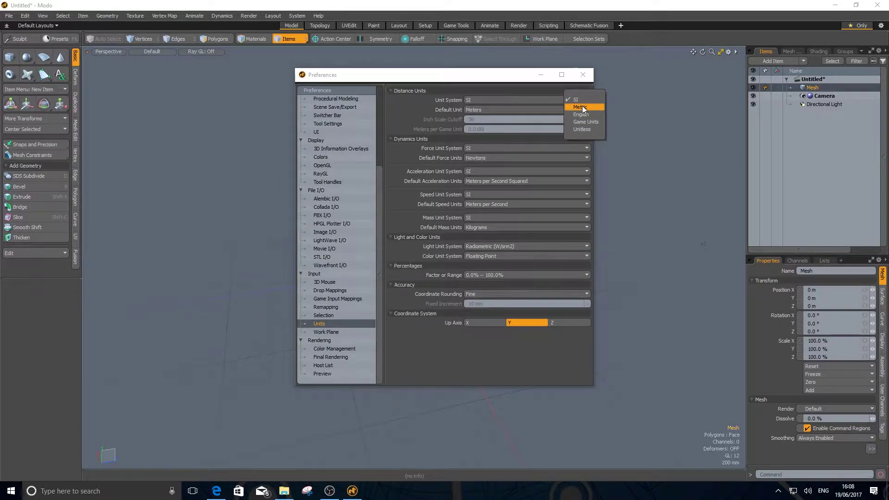
click(582, 107)
click(587, 110)
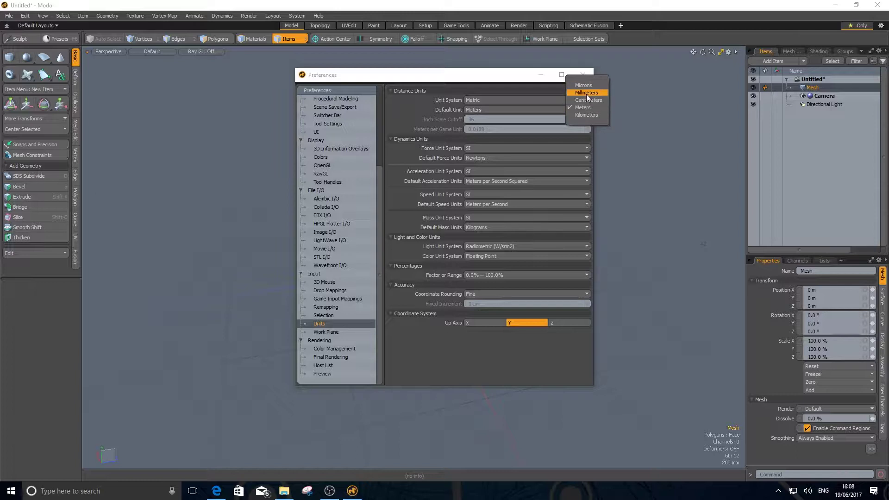
click(586, 93)
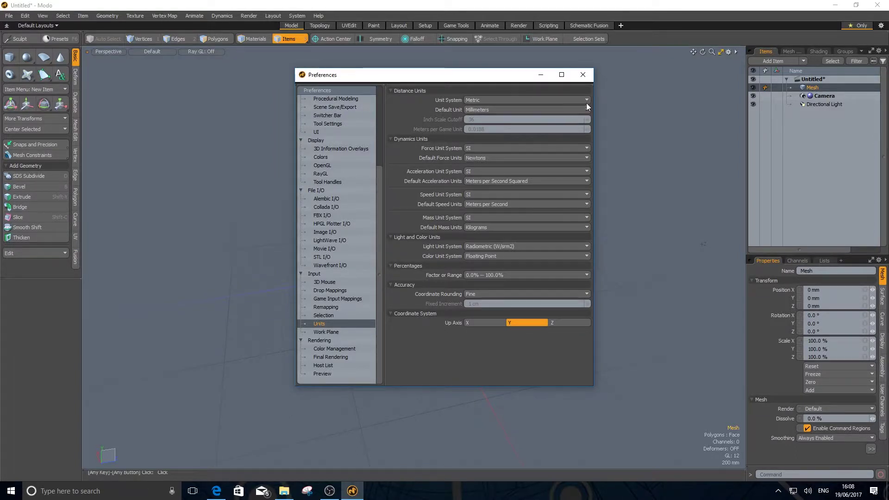
- Restore the distance unit system to SI with Meters as the default unit and close the preferences
click(586, 102)
click(586, 89)
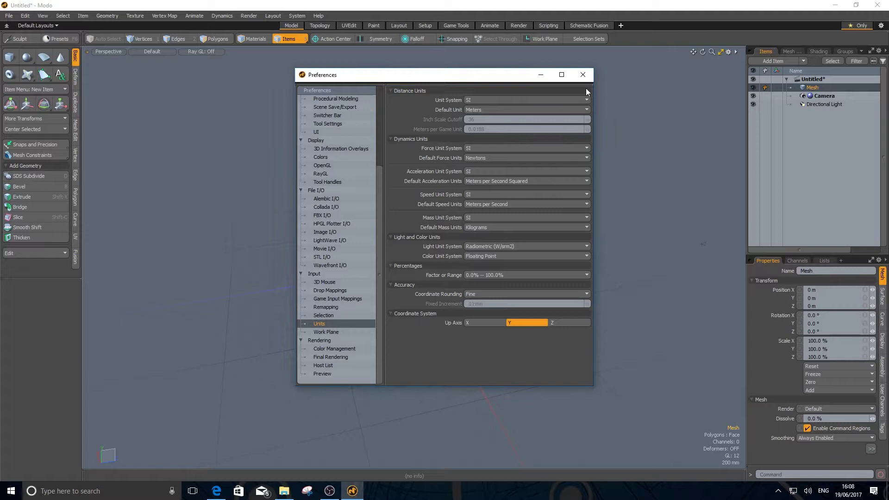
click(565, 110)
click(555, 108)
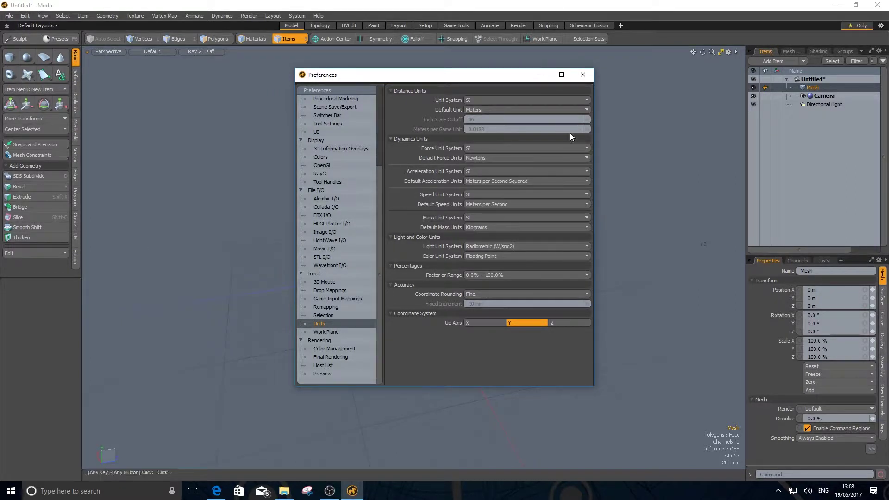
click(583, 75)
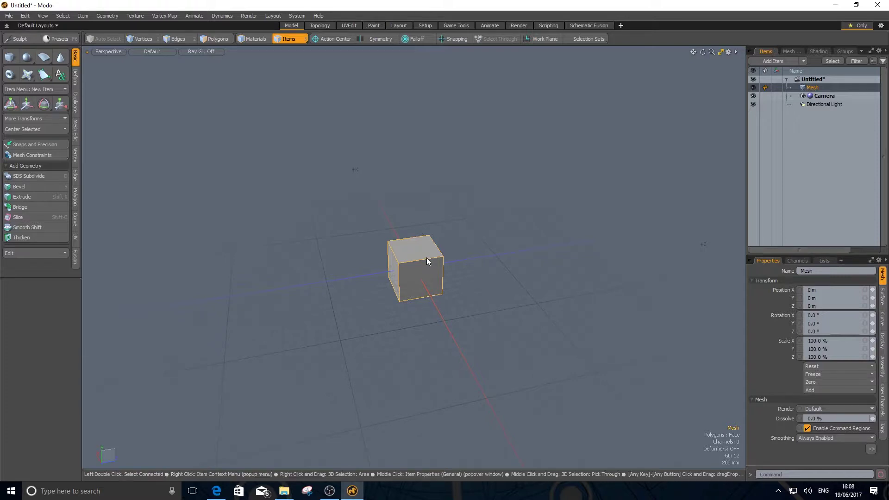
- Move the cube's mesh item along Z to about -2.9 m and leave the transform tool
key(w)
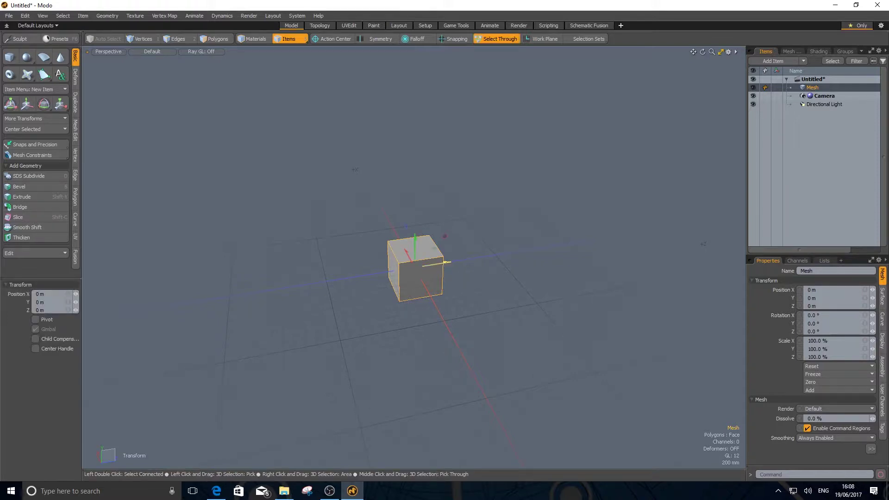
drag(443, 263, 324, 282)
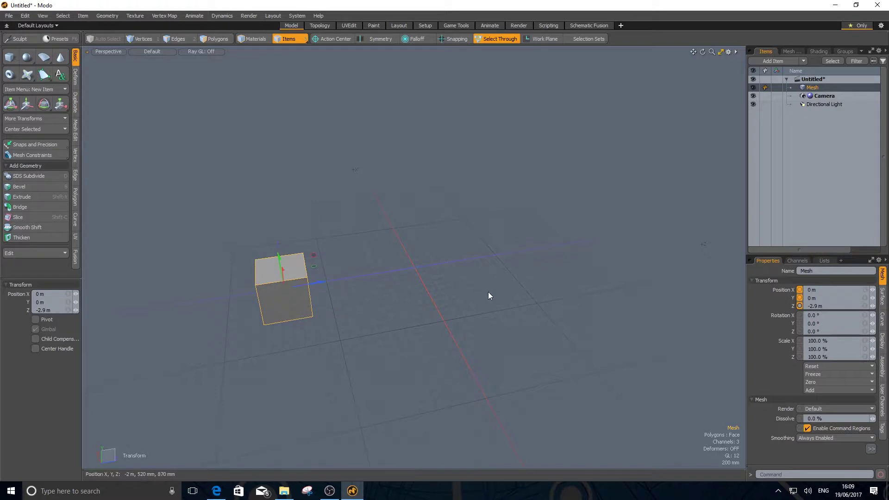
key(space)
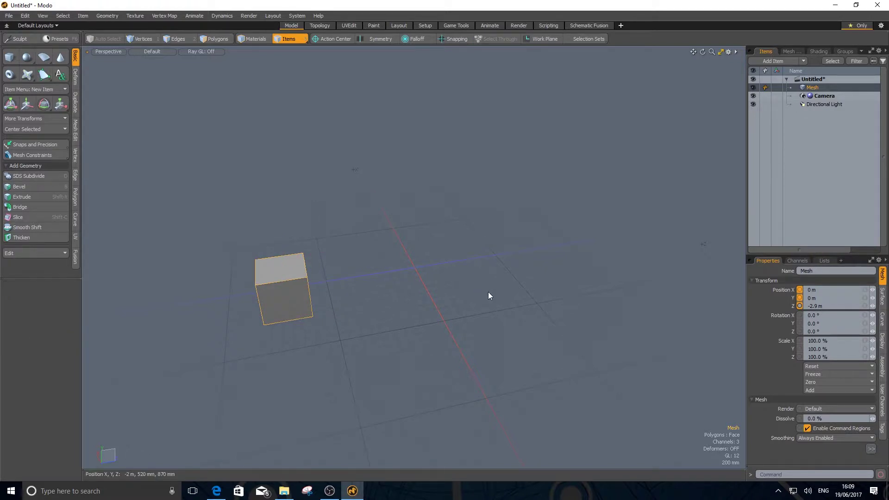
- Create a unit sphere directly at the origin within the same mesh item as the cube
ctrl+click(27, 58)
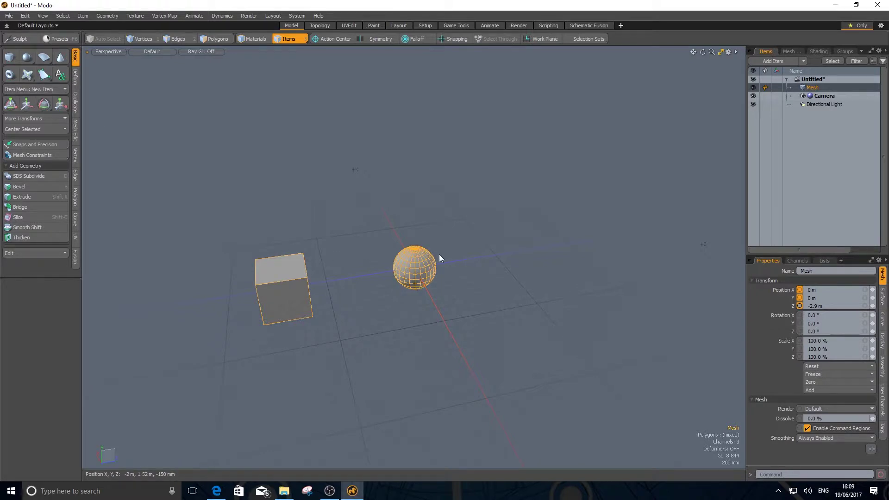
click(419, 271)
key(w)
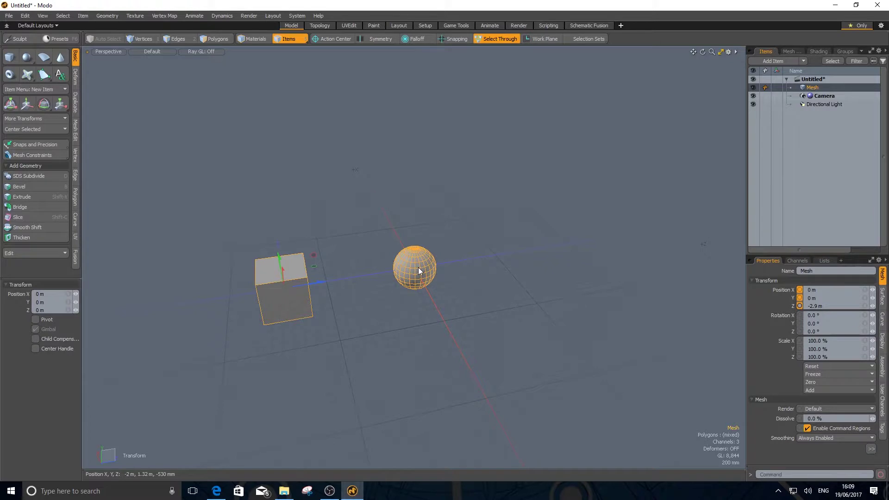
key(space)
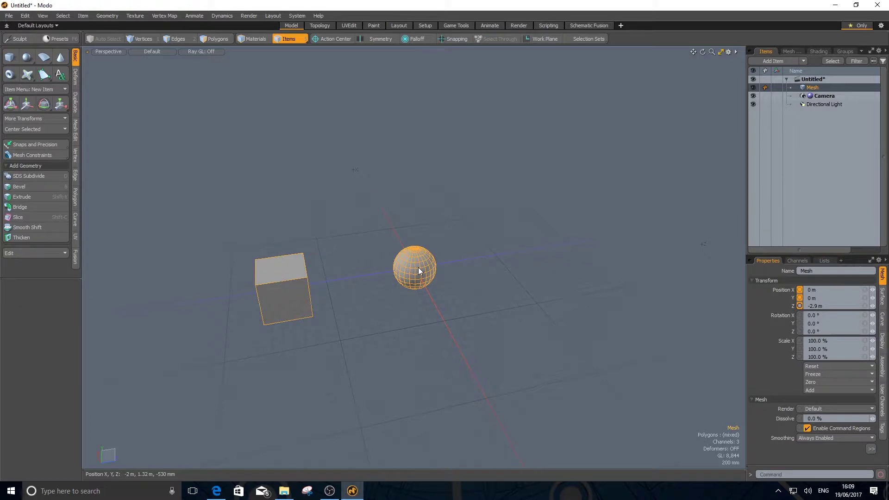
- Move the mesh item containing the cube and sphere back and forth along Z, ending at about -4.88 m
key(w)
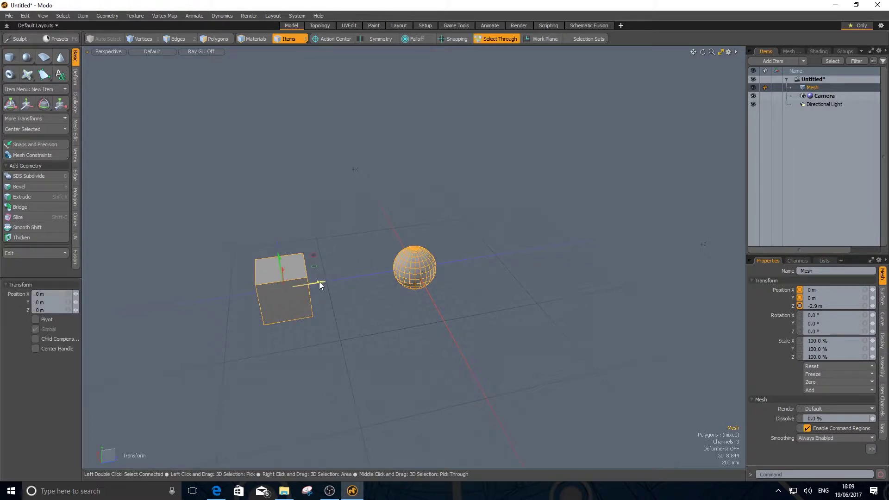
drag(319, 281, 222, 297)
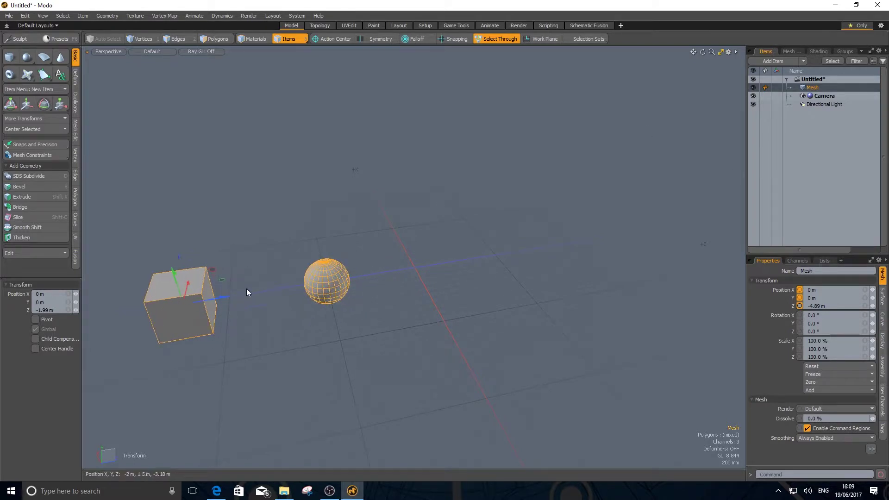
drag(222, 297, 374, 273)
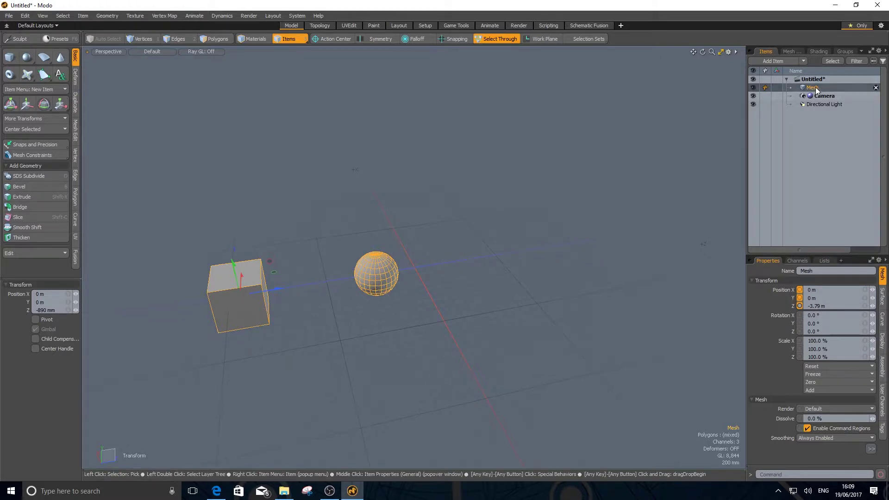
drag(272, 288, 227, 298)
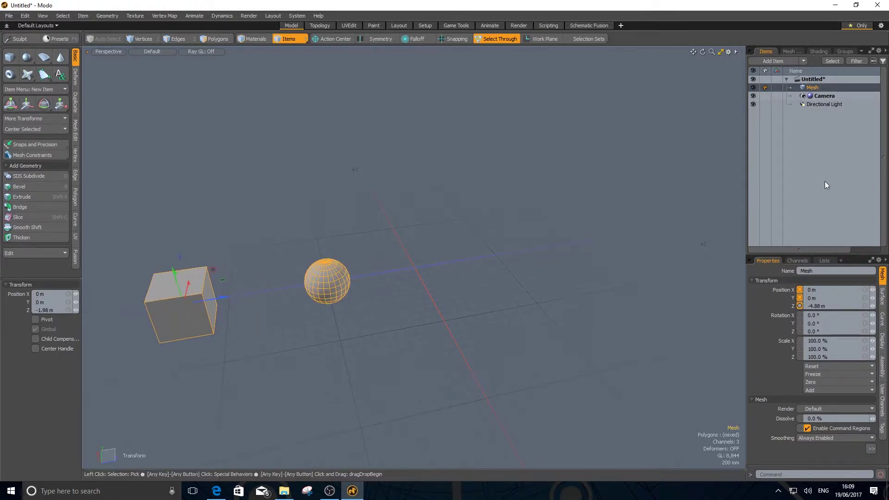
- Add a new mesh item and create a unit cone directly at the origin in it
key(n)
double_click(814, 88)
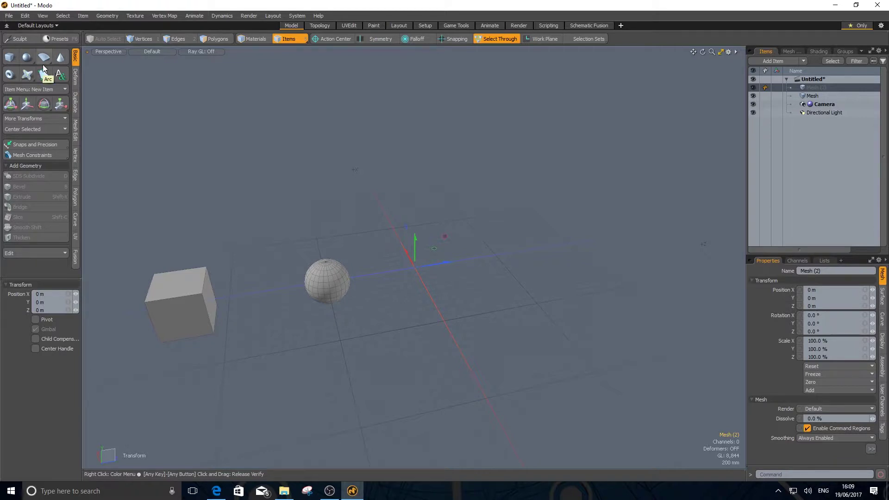
key(ctrl)
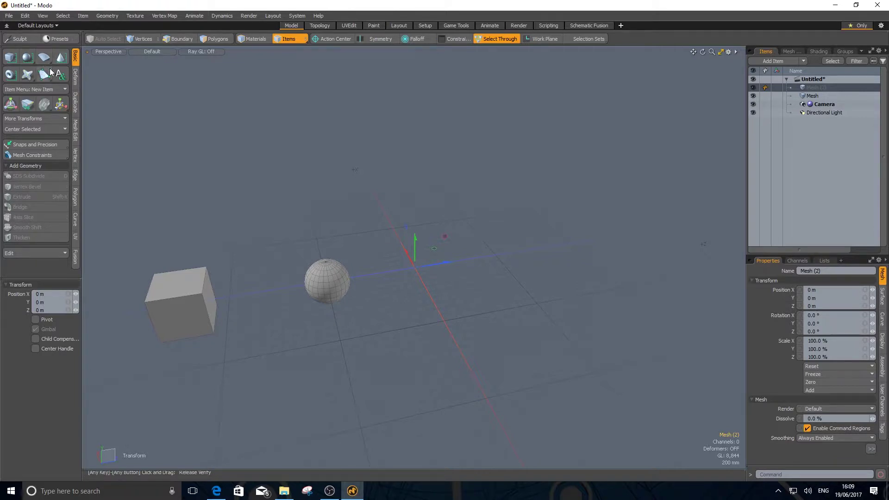
ctrl+click(64, 57)
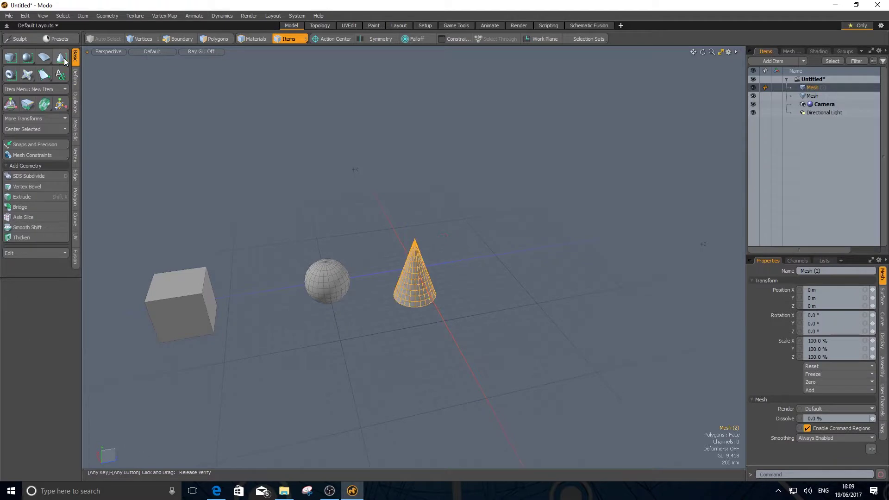
alt+drag(433, 300, 409, 324)
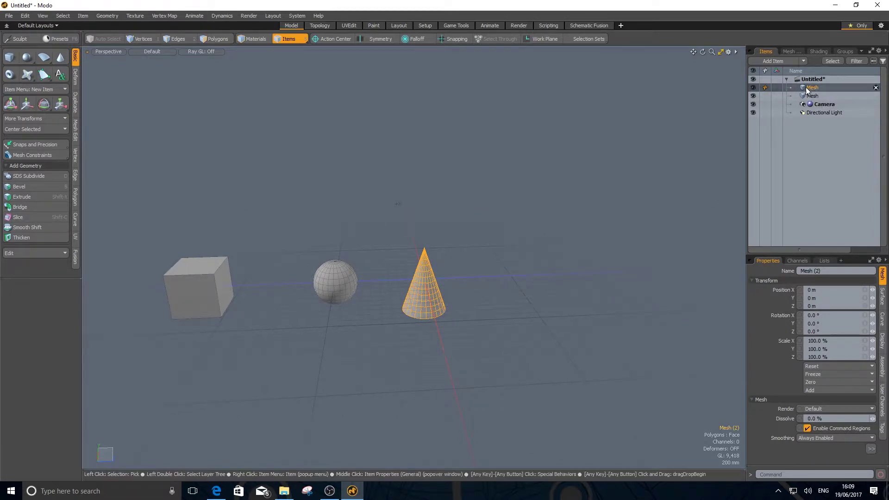
- Select the cube-and-sphere mesh and the cone mesh in turn to compare which shapes belong to each item
click(351, 279)
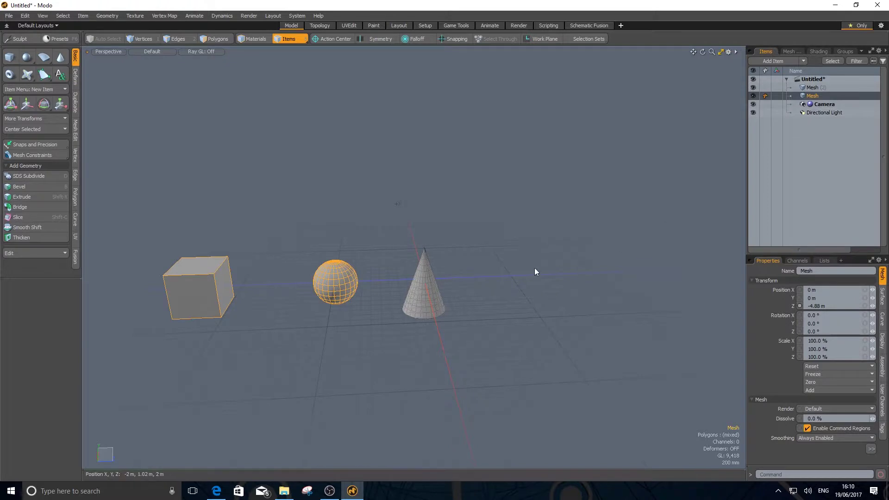
click(423, 297)
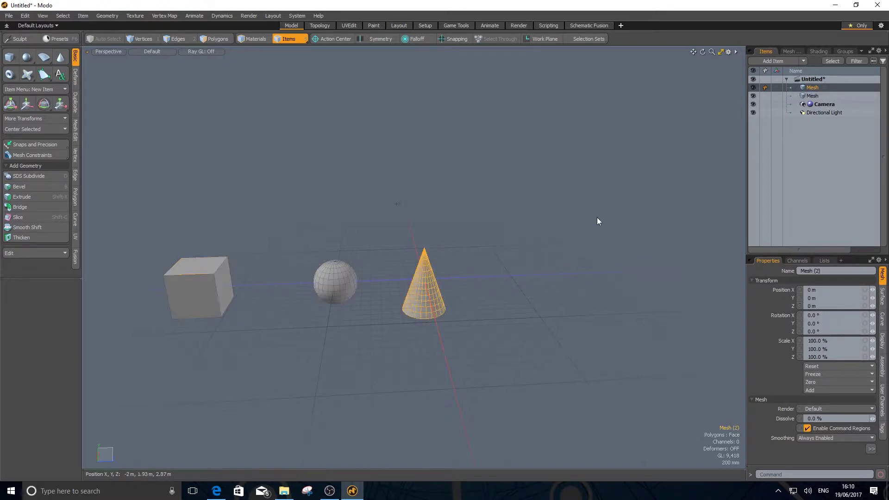
click(354, 298)
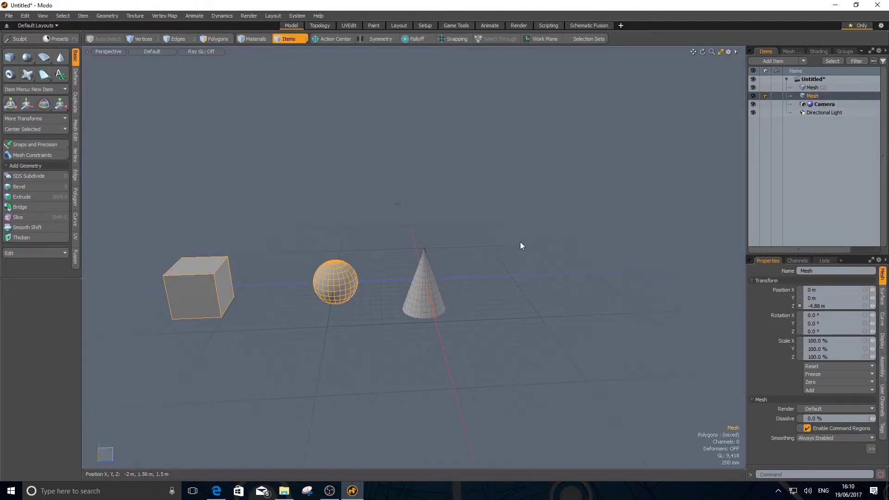
- Rename the mesh item containing the cone as Cone
click(427, 294)
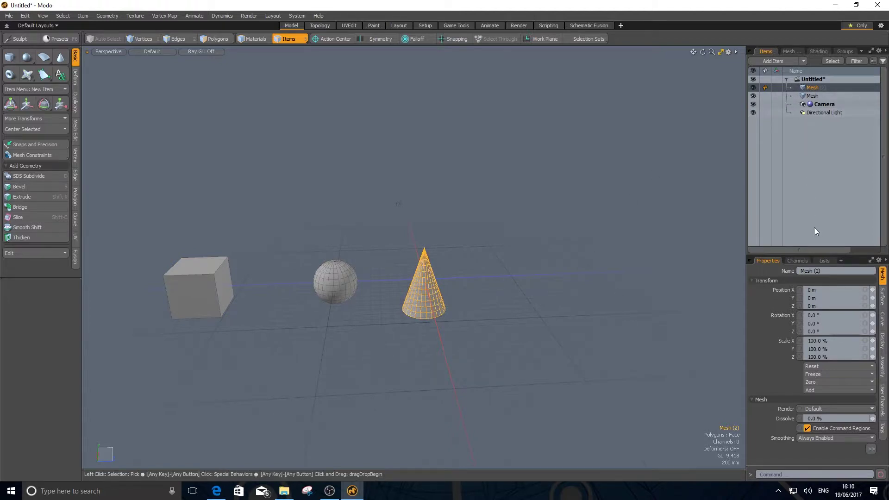
click(825, 271)
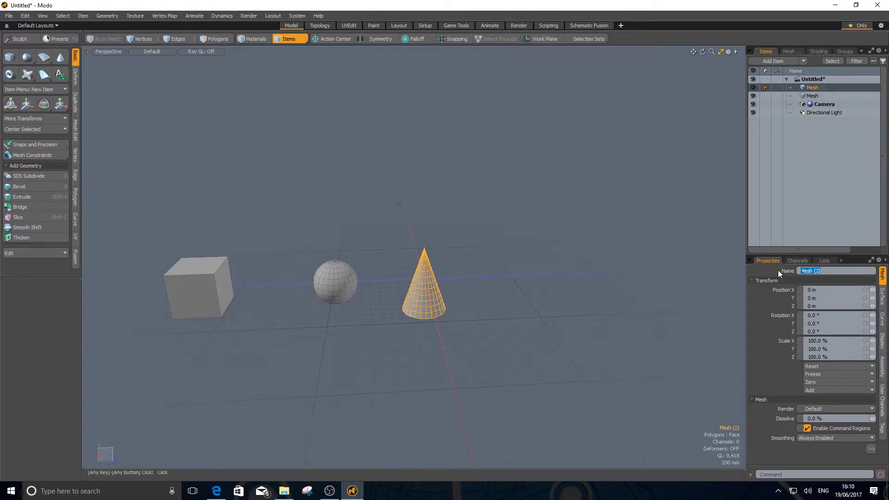
text(Cone)
key(Return)
- Rename the mesh item containing the cube and sphere as Cube Sphere, and select the Cone item
click(816, 96)
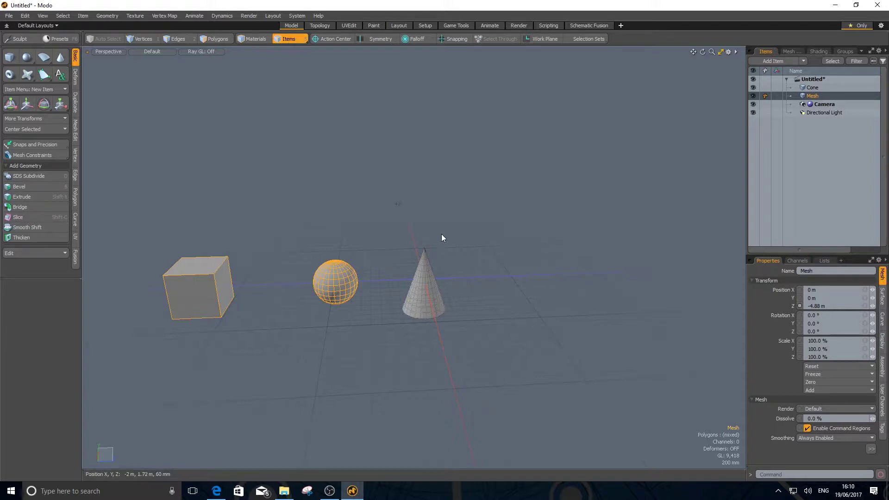
click(432, 279)
click(350, 274)
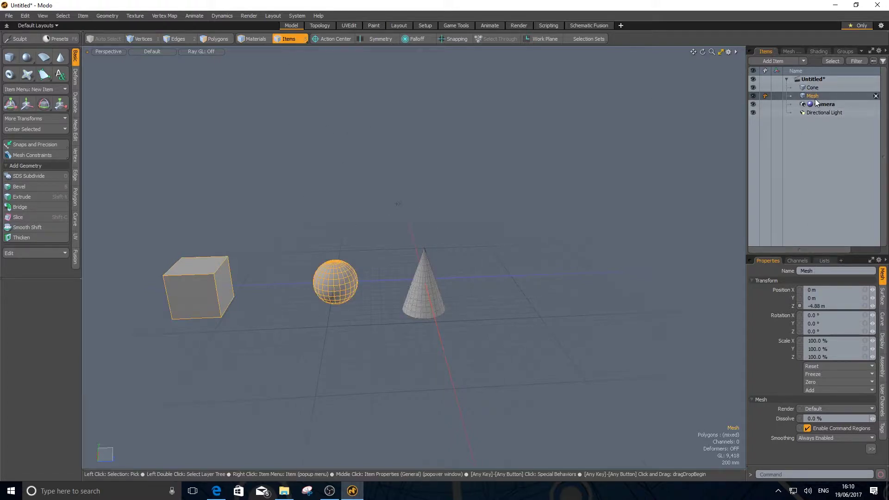
click(812, 270)
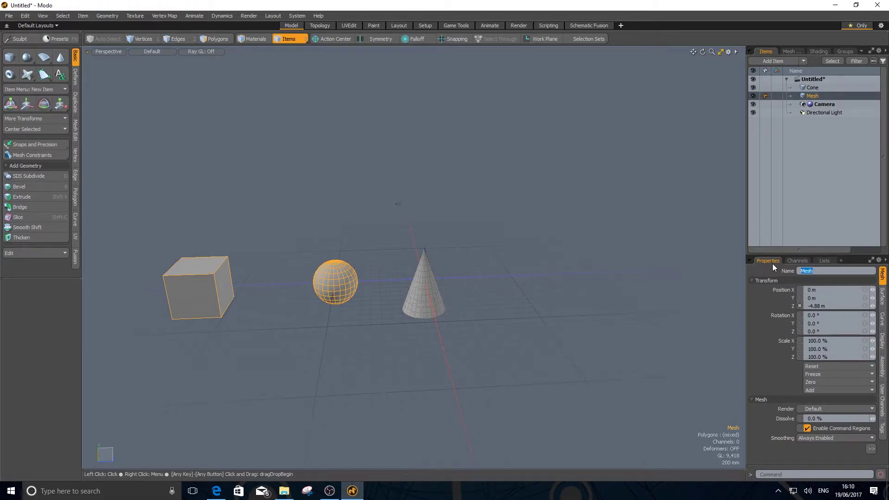
text(Cube )
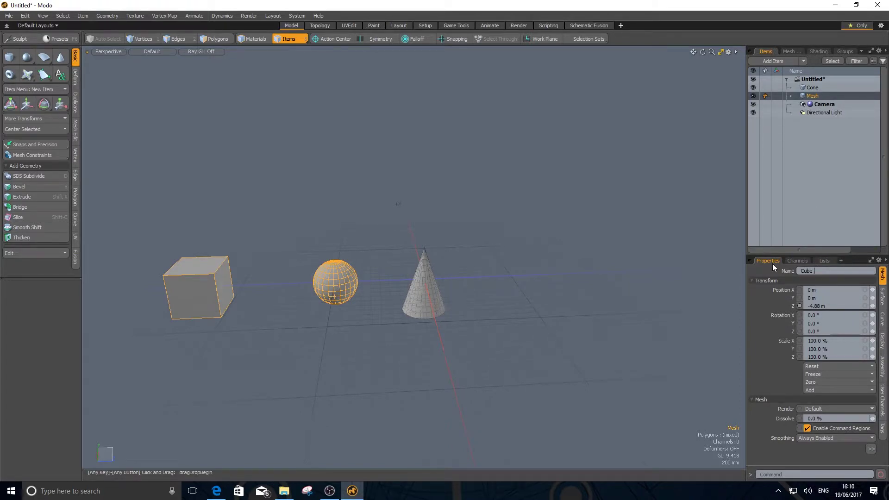
text(Sphere)
key(Return)
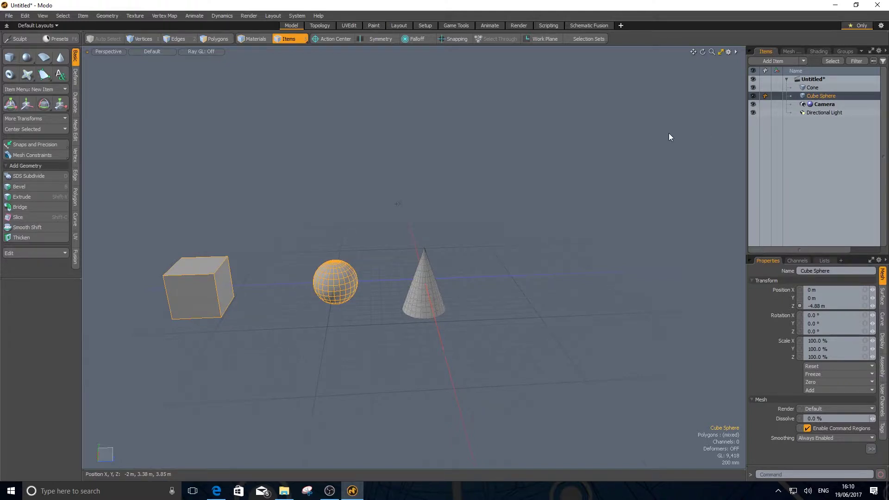
click(811, 87)
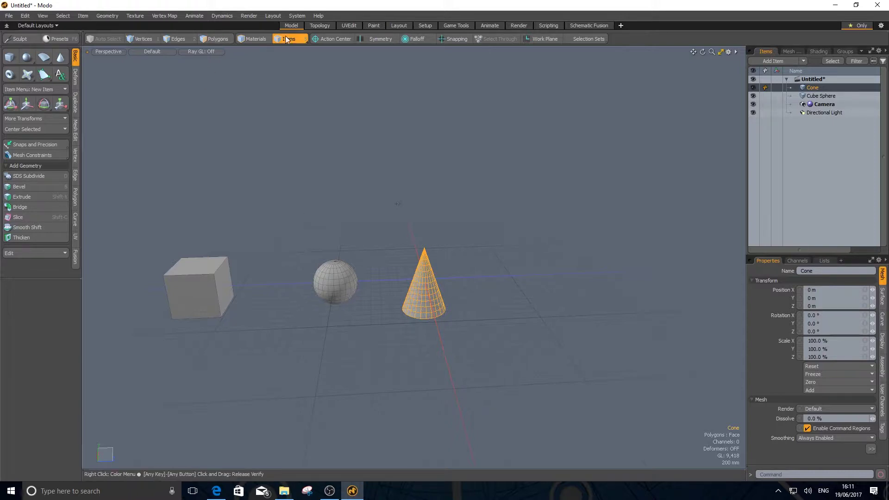
- Clear the item selection, pick the Cube Sphere and Cone items in turn in the viewport, and finish with Cube Sphere selected
click(360, 280)
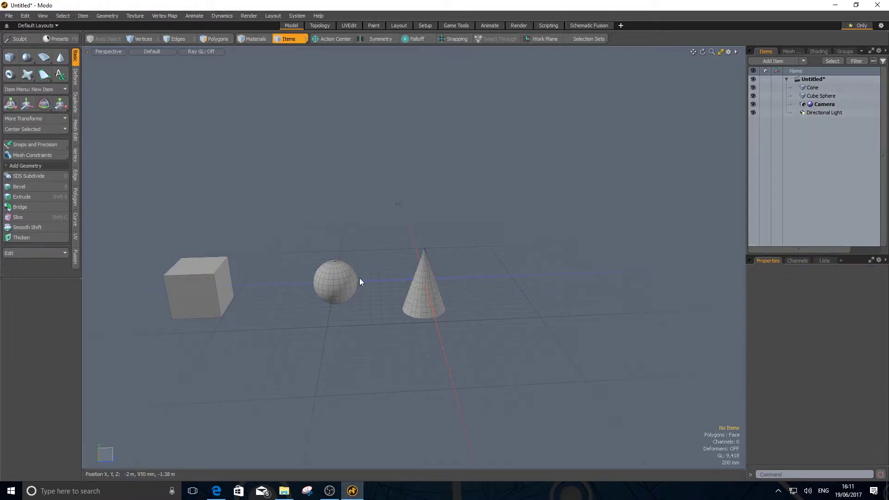
click(347, 282)
click(422, 290)
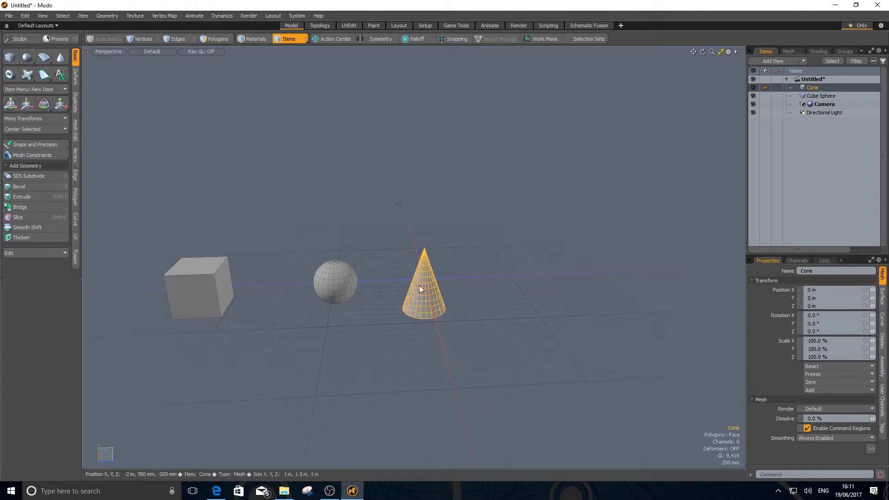
click(338, 284)
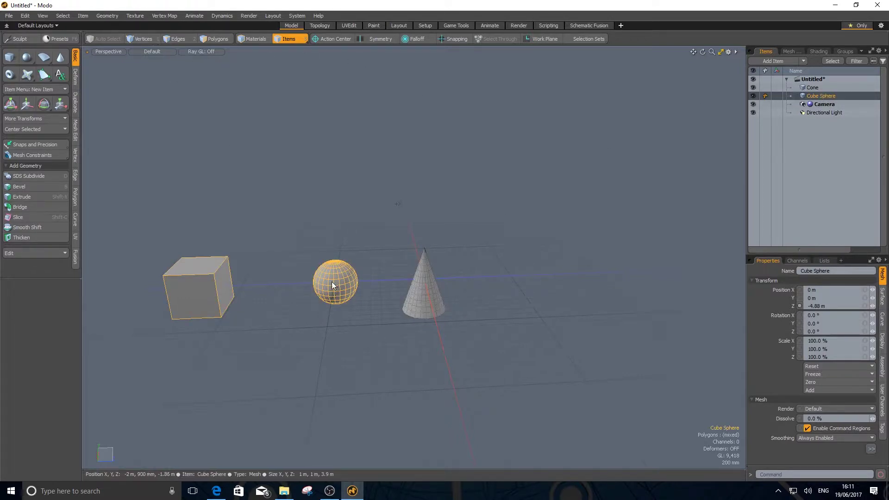
scroll(368, 283, up, 3)
scroll(336, 285, down, 2)
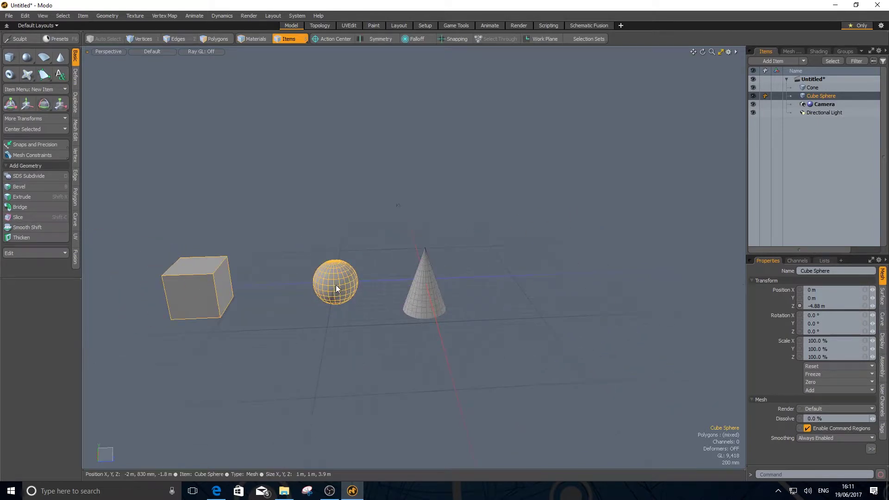
scroll(330, 278, up, 6)
scroll(454, 279, down, 4)
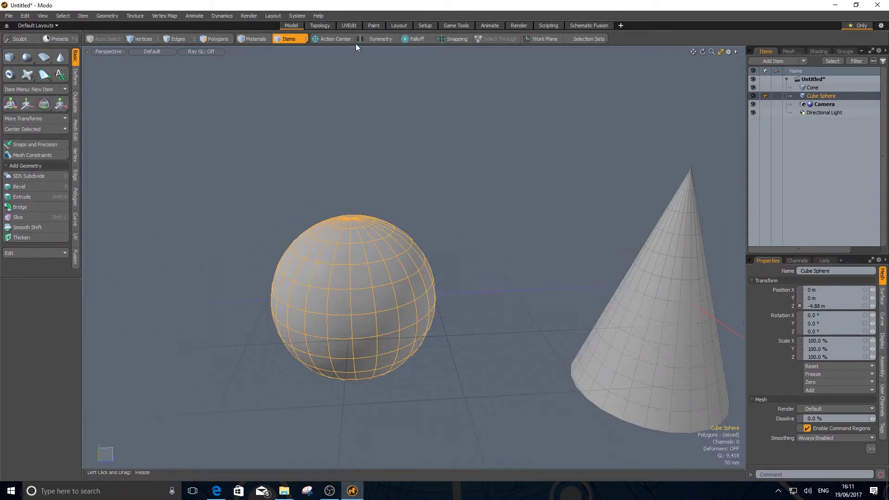
- In vertex mode, select a single vertex near the top of the sphere and move it up about 346 mm in Y
click(147, 38)
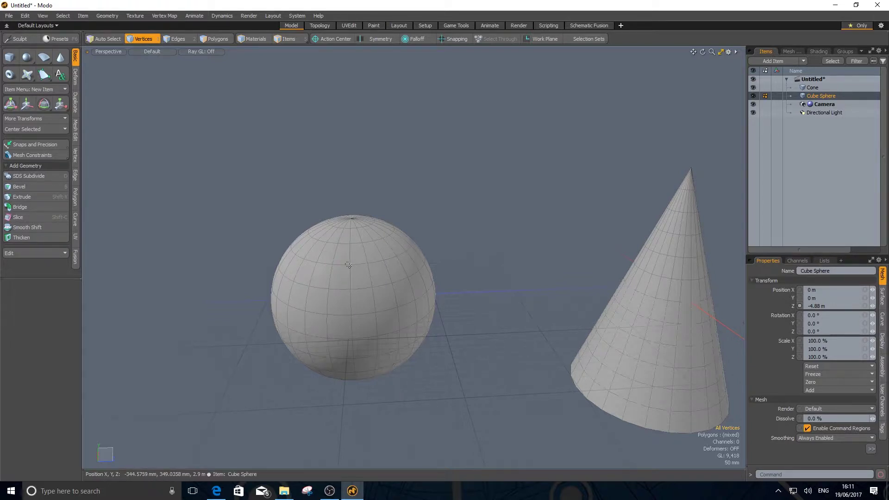
click(363, 241)
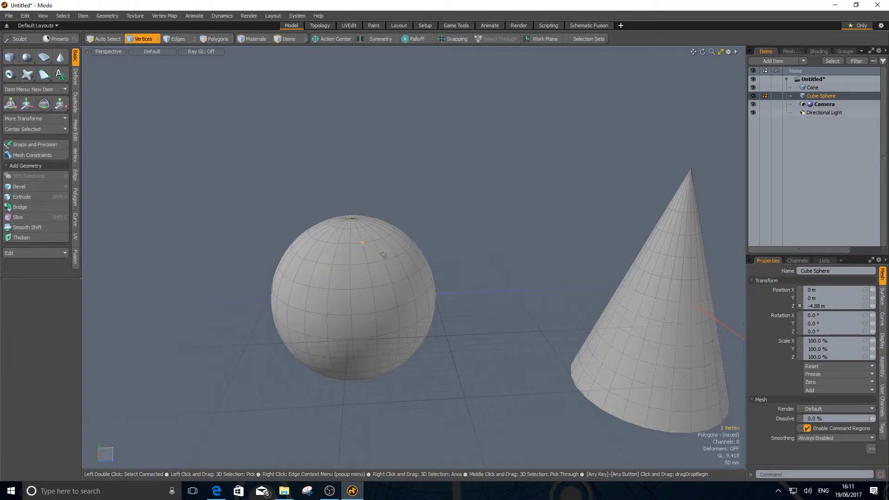
key(w)
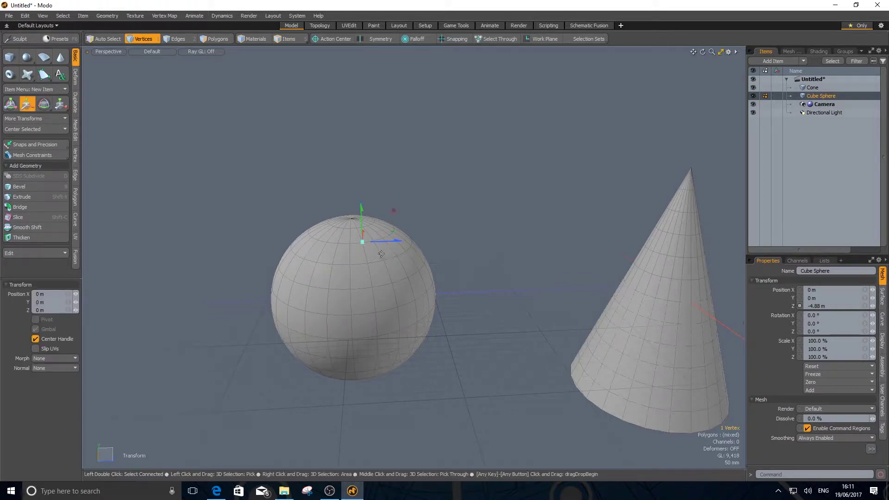
drag(362, 216, 360, 149)
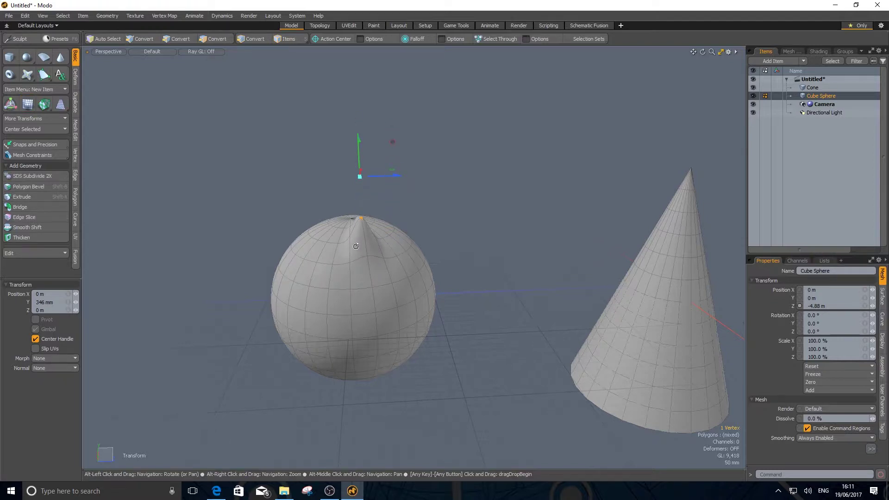
alt+drag(363, 245, 434, 252)
alt+drag(304, 248, 450, 280)
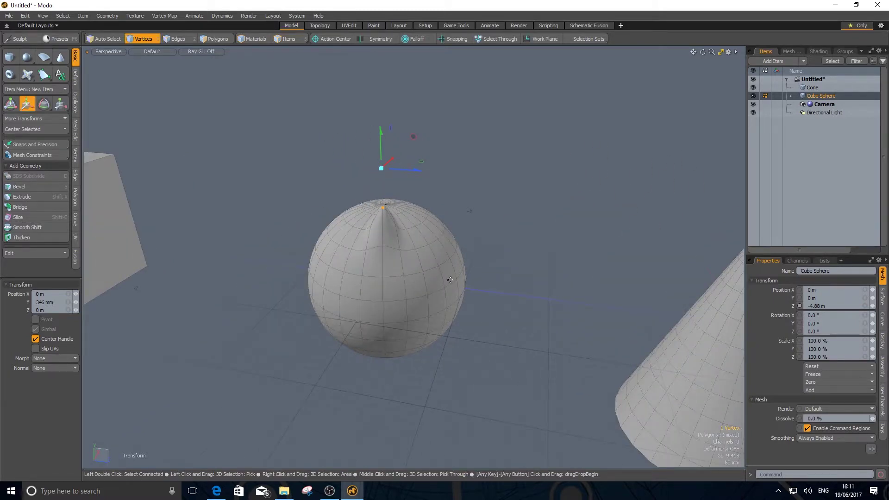
- Turn off subdivision smoothing on the Cube Sphere mesh and return the raised vertex to the sphere's surface
key(Tab)
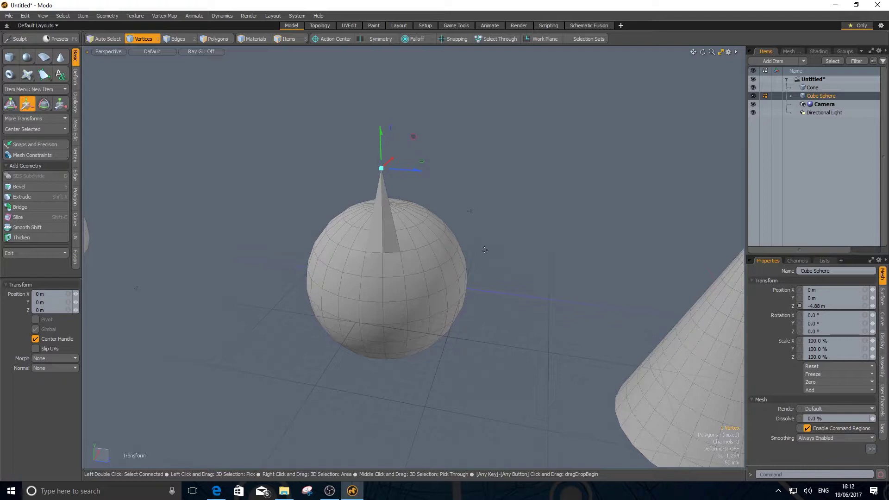
alt+drag(547, 189, 594, 192)
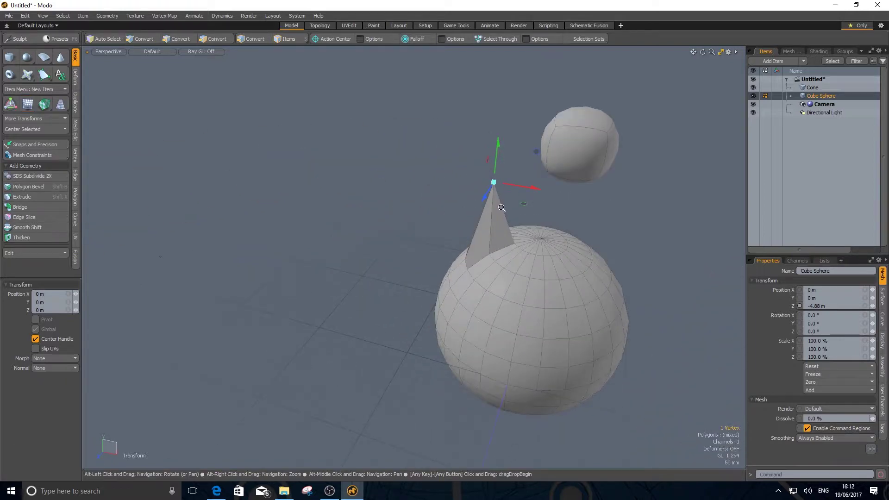
alt+right_drag(594, 193, 533, 206)
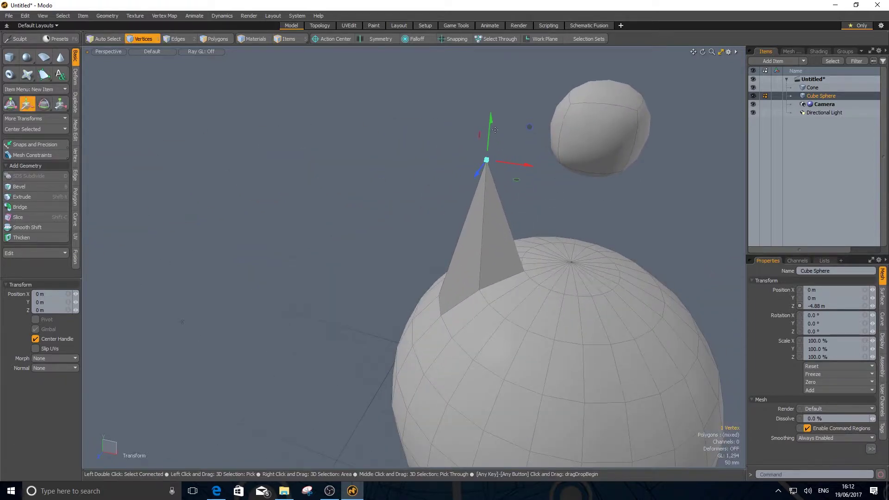
drag(494, 130, 545, 283)
drag(394, 250, 393, 231)
key(space)
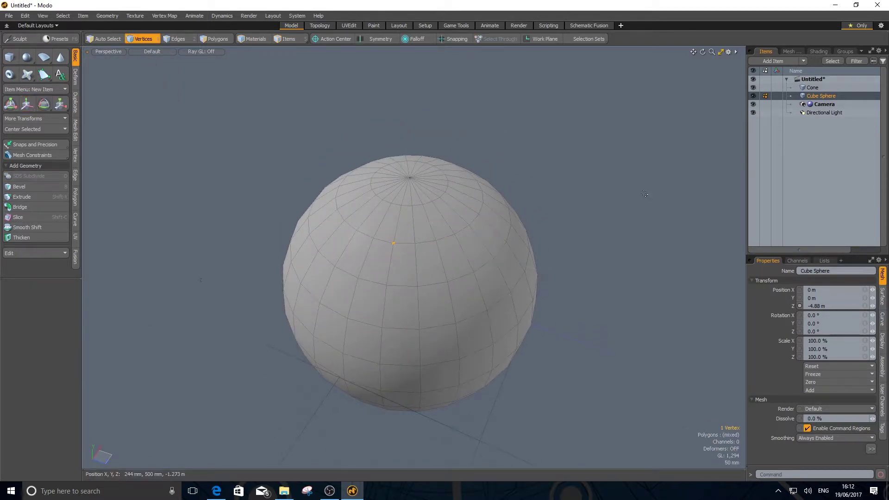
- Pick single vertices on the sphere's upper front, and extend the selection to neighbouring vertices across two adjacent rings
click(415, 243)
click(437, 240)
click(455, 235)
key(ctrl)
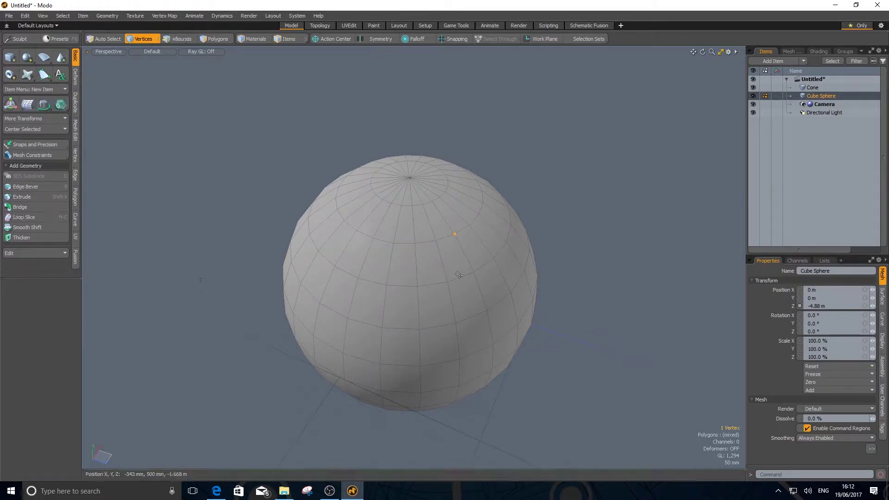
shift+click(436, 240)
shift+click(416, 243)
shift+click(418, 287)
shift+click(448, 282)
shift+click(474, 272)
shift+click(494, 258)
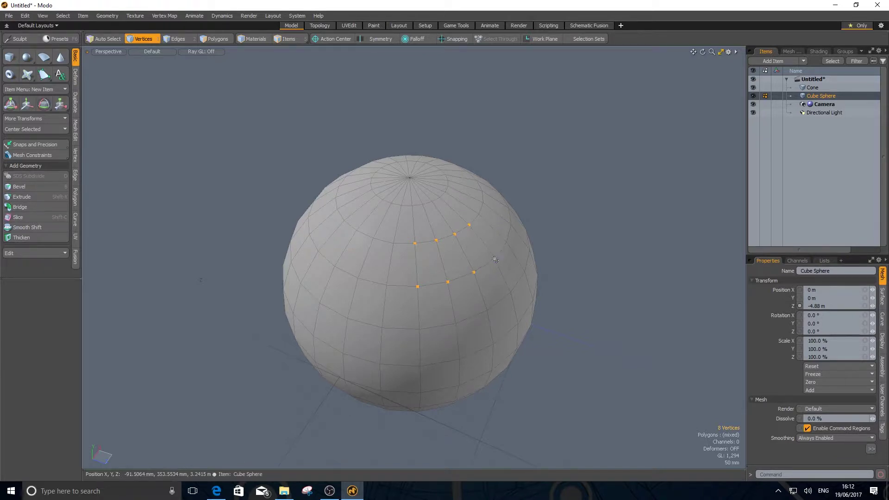
- Remove the selected vertices on the sphere from the selection one by one until none is left
key(ctrl)
ctrl+click(470, 225)
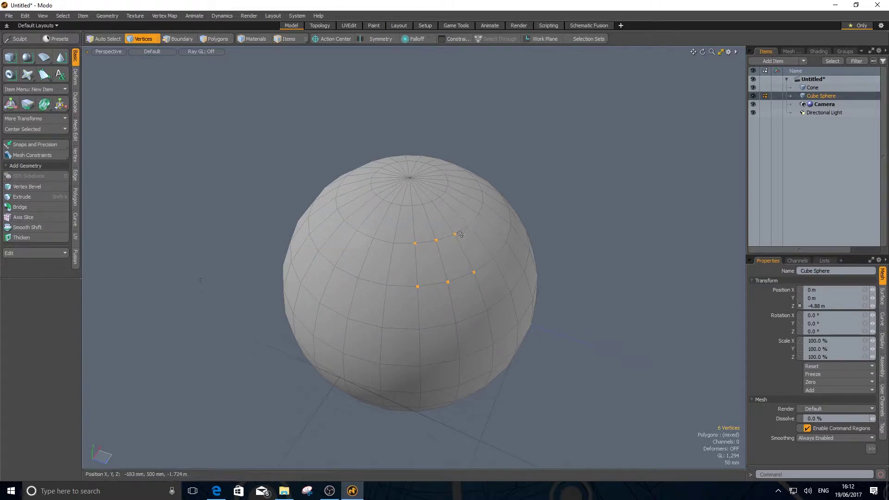
ctrl+click(455, 234)
ctrl+click(474, 272)
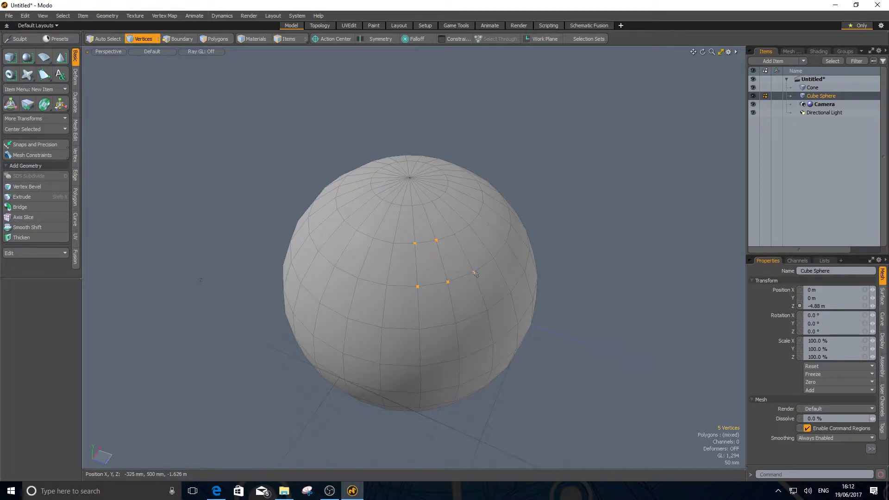
ctrl+click(436, 240)
ctrl+click(448, 282)
ctrl+click(418, 287)
ctrl+click(415, 243)
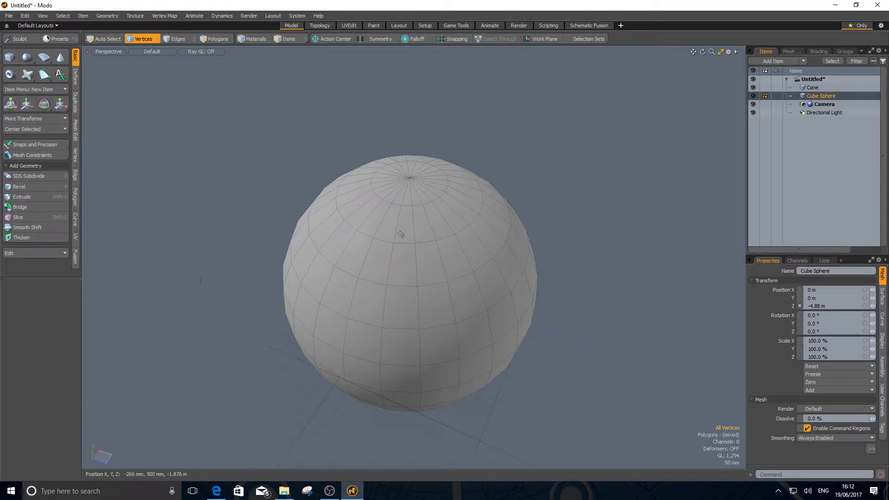
- Sweep over the sphere's front several times to select groups of vertices, and clear the vertex selection
drag(412, 247, 458, 303)
drag(457, 303, 456, 293)
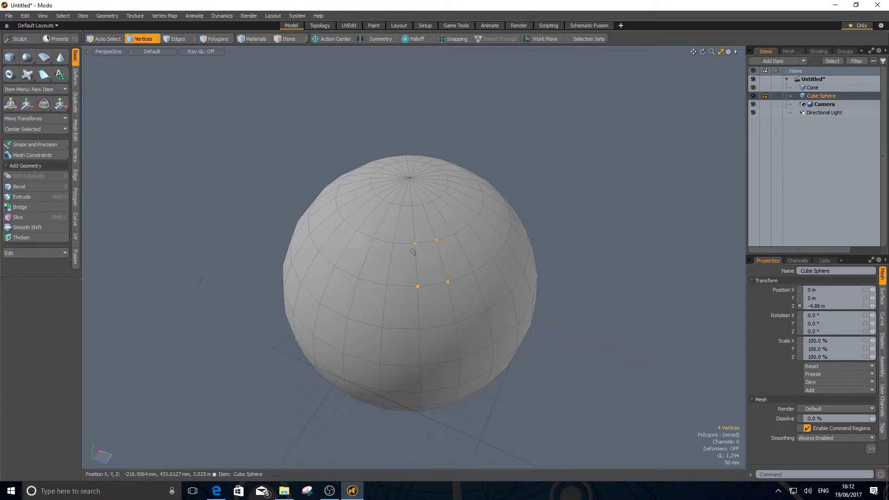
drag(440, 232, 519, 308)
drag(439, 216, 514, 314)
drag(436, 222, 515, 294)
drag(433, 237, 462, 303)
drag(405, 258, 494, 302)
drag(357, 218, 513, 307)
drag(339, 217, 468, 315)
drag(350, 221, 500, 301)
click(605, 296)
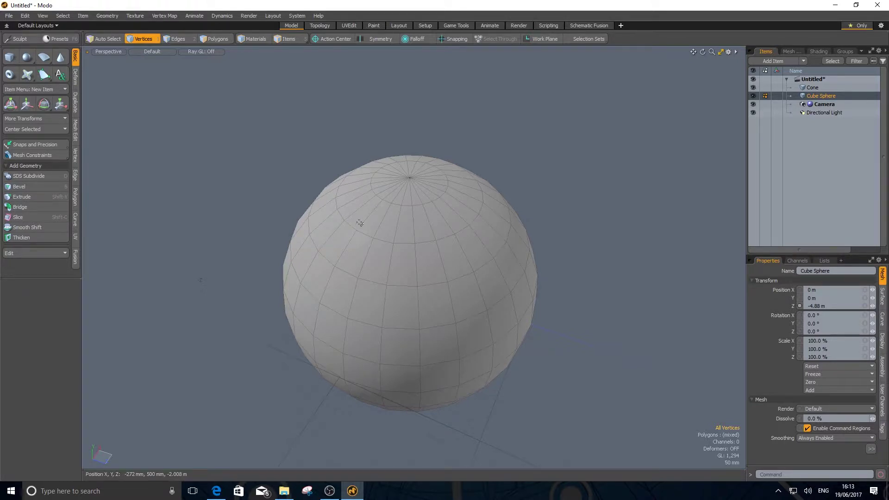
- Area-select vertices on the sphere's front, and reselect a block of them from an angle showing all three shapes
right_drag(360, 223, 483, 305)
alt+drag(522, 249, 685, 352)
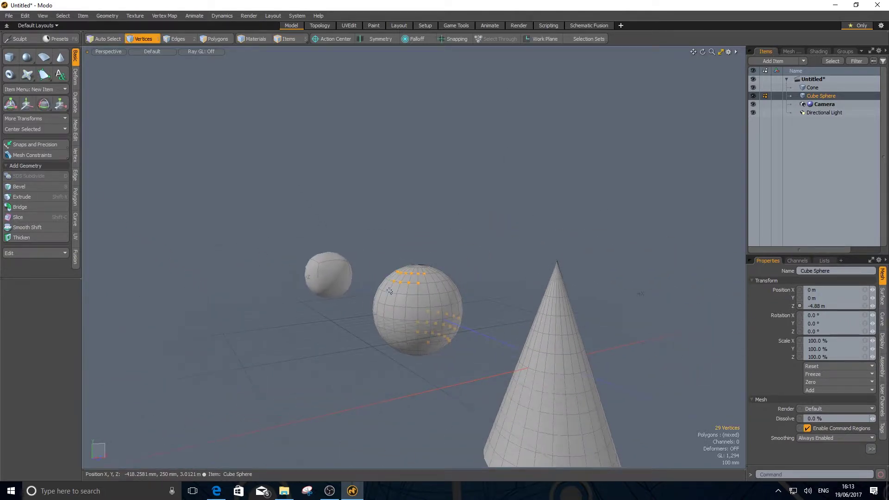
drag(393, 296, 446, 331)
drag(392, 290, 447, 330)
- Set the perspective viewport's shading style to Wireframe and clear the sphere's vertex selection
click(158, 51)
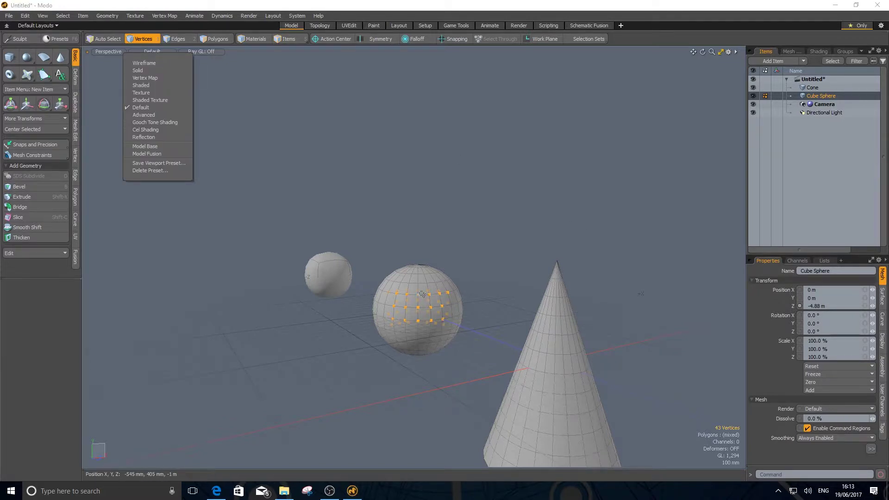
click(146, 65)
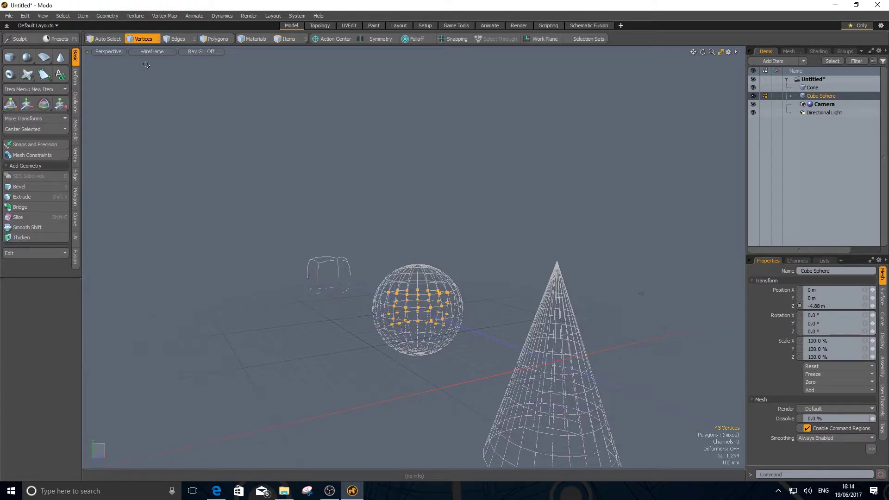
click(489, 229)
alt+drag(567, 321, 530, 258)
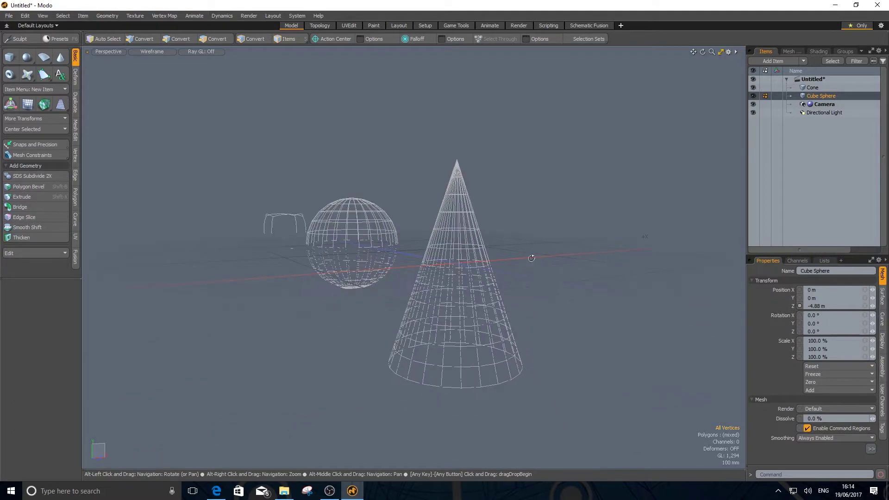
- Make Cone the active item and, in vertex mode, area-select the vertices of its tip and upper rings twice from different angles
click(285, 39)
click(466, 227)
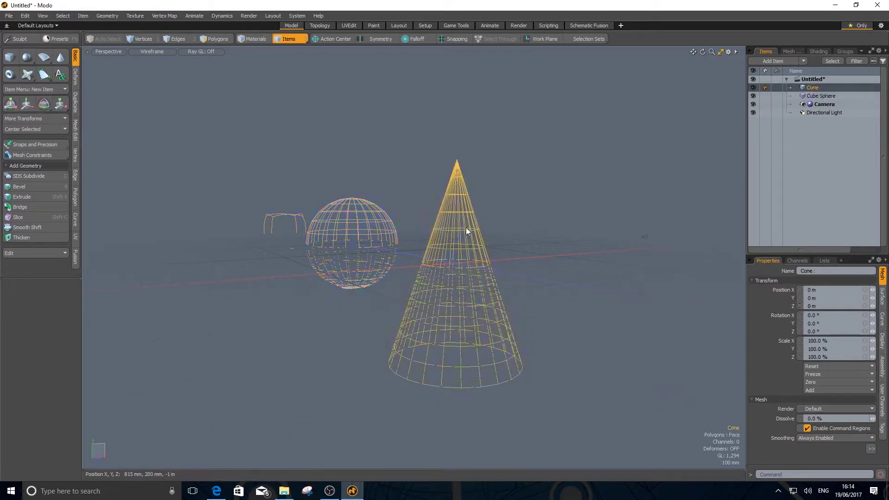
click(143, 39)
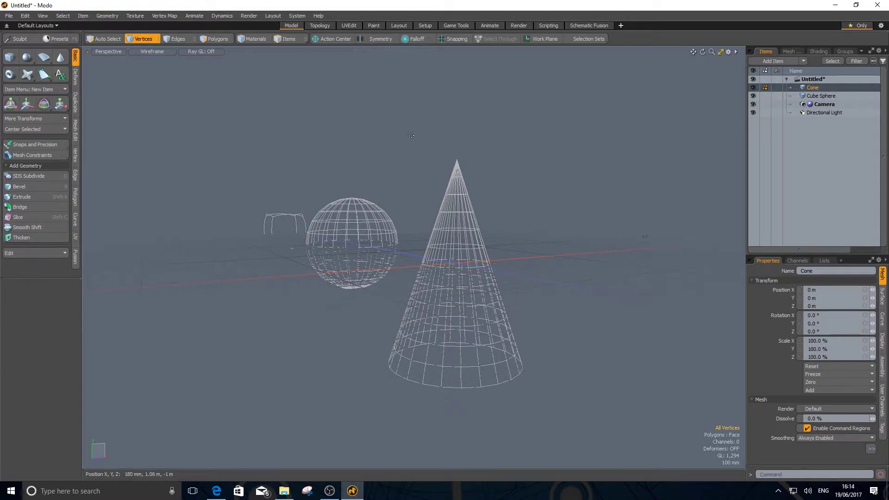
drag(410, 135, 506, 238)
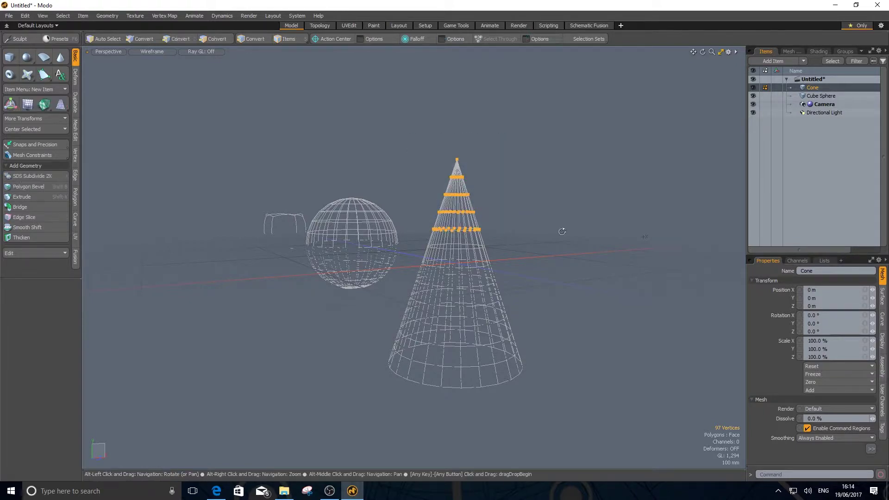
alt+drag(562, 231, 610, 234)
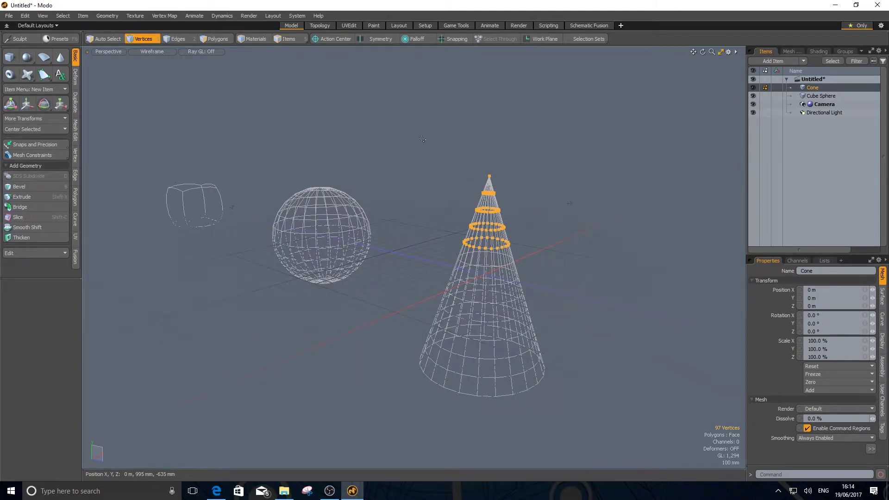
drag(423, 139, 600, 242)
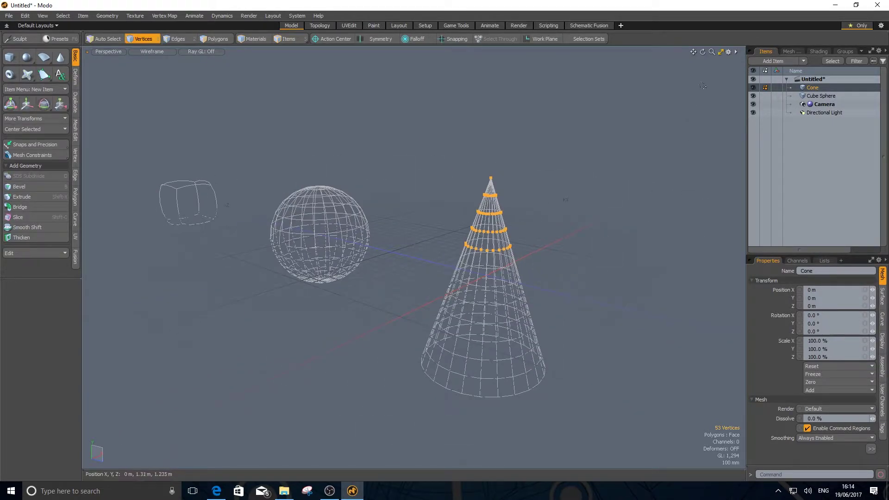
- Show all four viewports and, in the Right view, area-select the cone's lower-middle rings, replacing them with one side of its middle rings
click(721, 52)
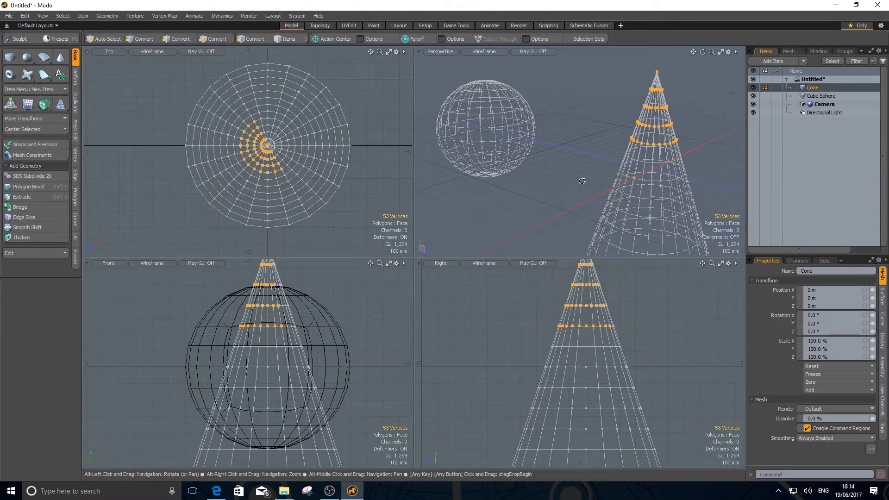
key(a)
key(a)
alt+drag(465, 342, 375, 339)
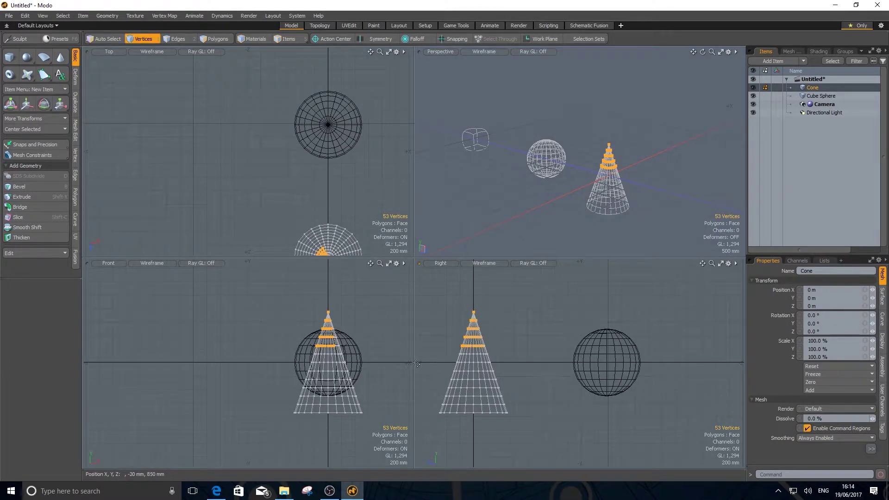
drag(422, 356, 530, 397)
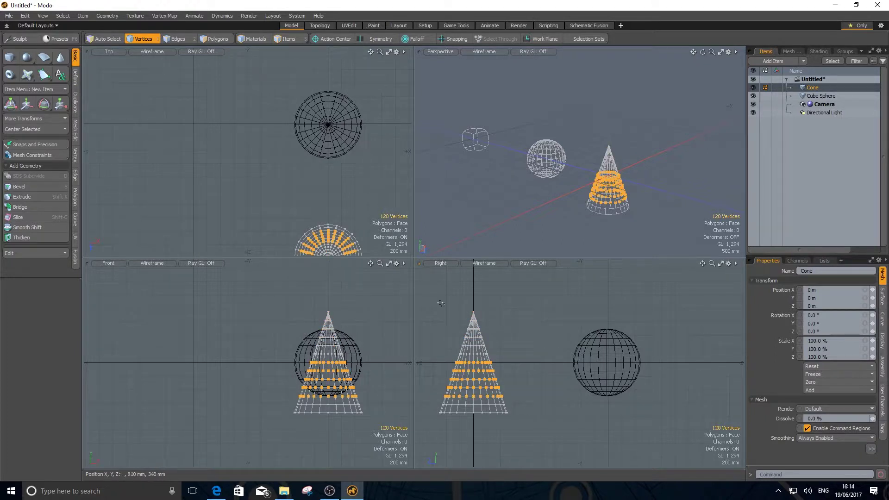
alt+drag(354, 204, 339, 125)
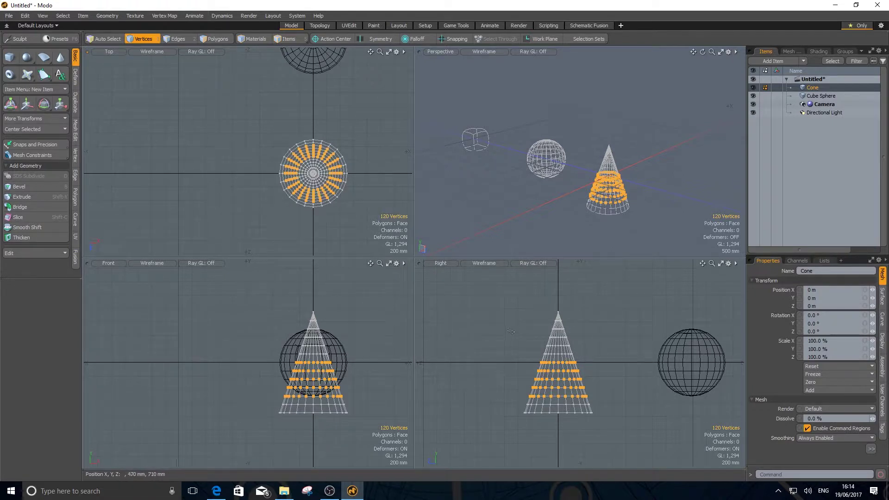
drag(525, 337, 564, 376)
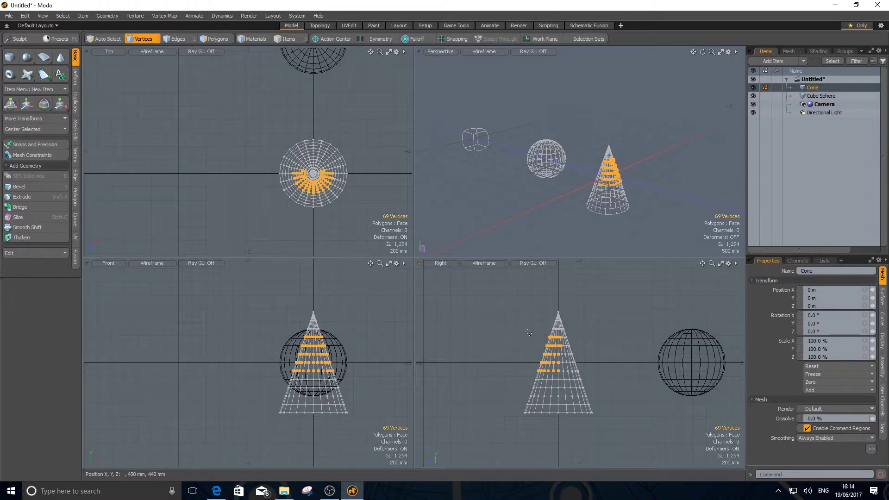
- Area-select several blocks of the cone's upper and middle rings in the Right view, and clear the vertex selection
drag(519, 328, 564, 382)
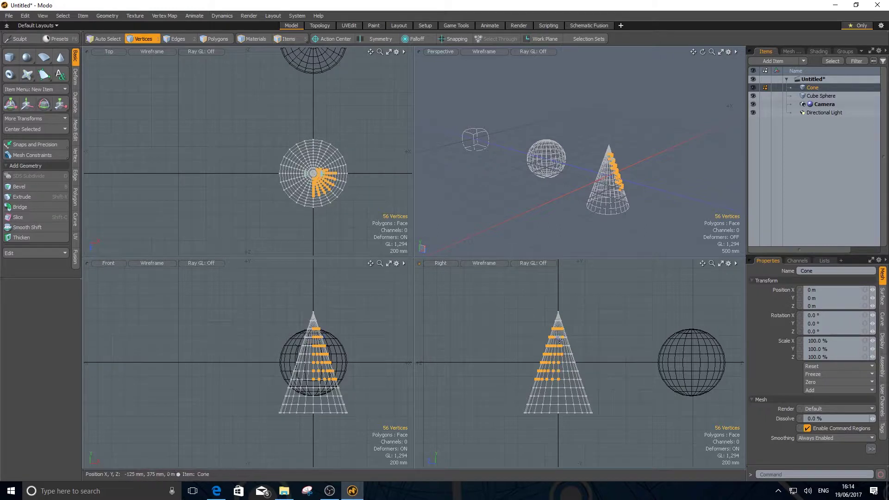
drag(531, 296, 604, 372)
drag(508, 279, 580, 374)
click(447, 253)
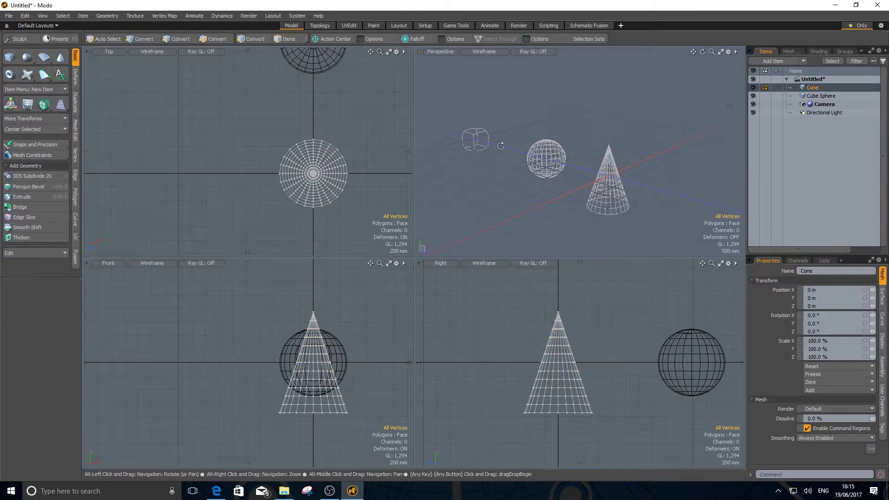
- Maximize the perspective viewport around the cone and change its shading style to Solid and finally to Default
alt+right_drag(447, 253, 644, 192)
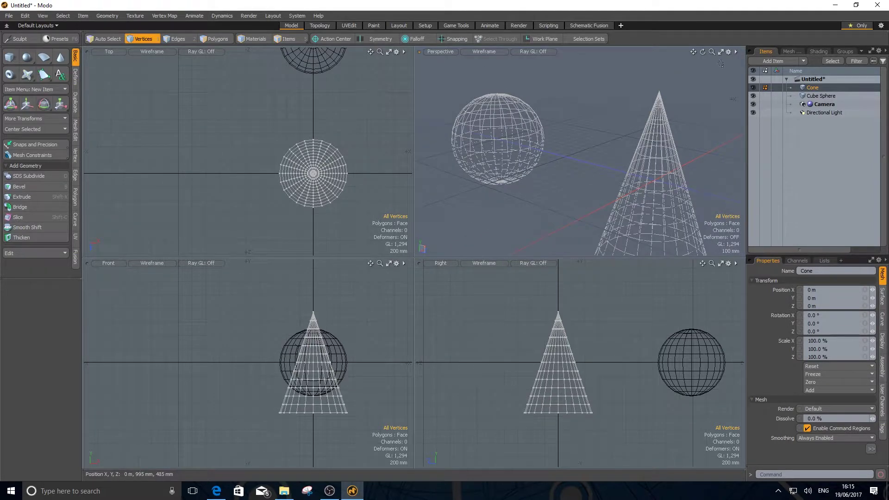
click(721, 52)
click(721, 52)
click(720, 52)
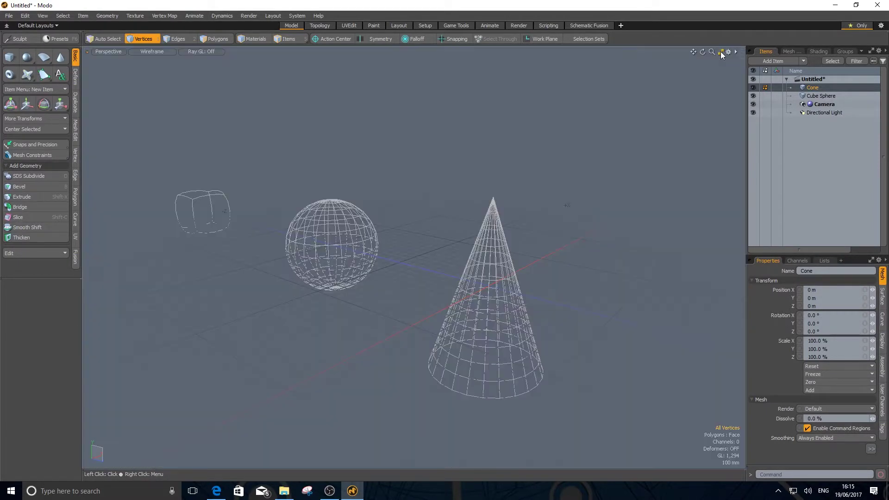
alt+middle_drag(627, 218, 549, 167)
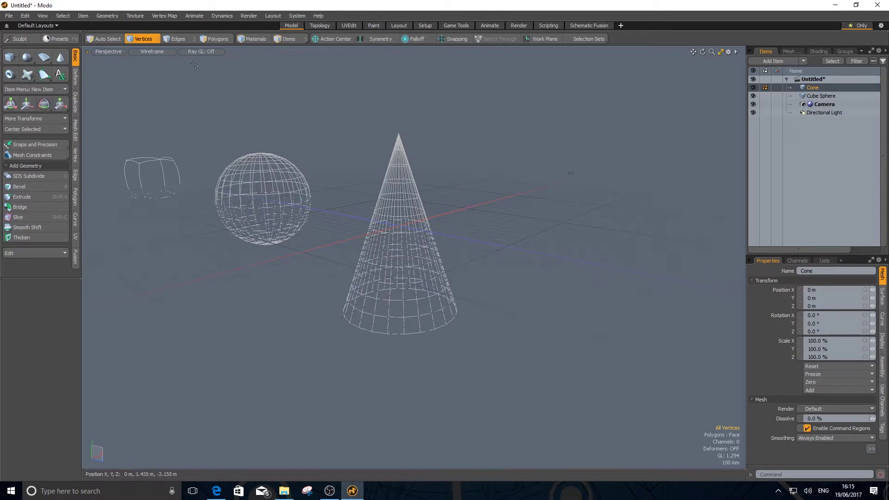
click(145, 51)
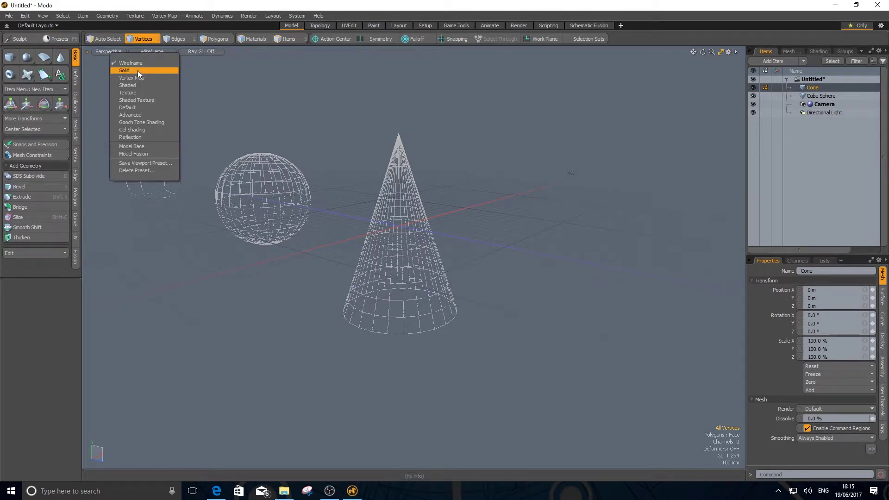
click(138, 71)
click(149, 49)
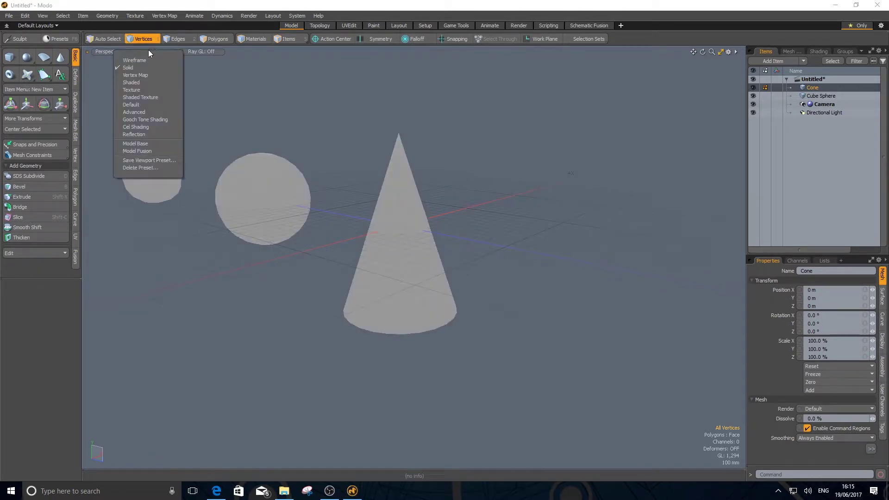
click(142, 106)
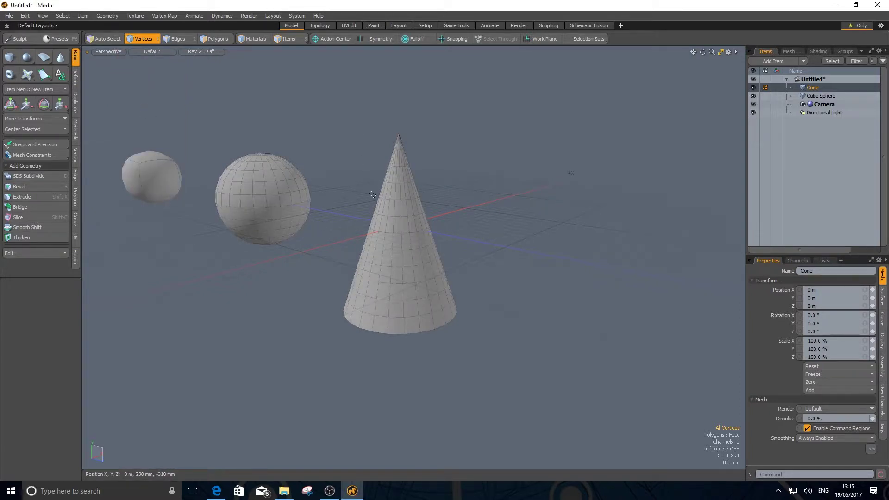
- Area-select the vertices of the cone's middle rings with a rectangle in the perspective view and check them from another angle
mouse_move(406, 200)
mouse_down()
mouse_move(386, 210)
mouse_move(391, 218)
mouse_up()
right_drag(356, 186, 445, 259)
alt+drag(443, 258, 535, 251)
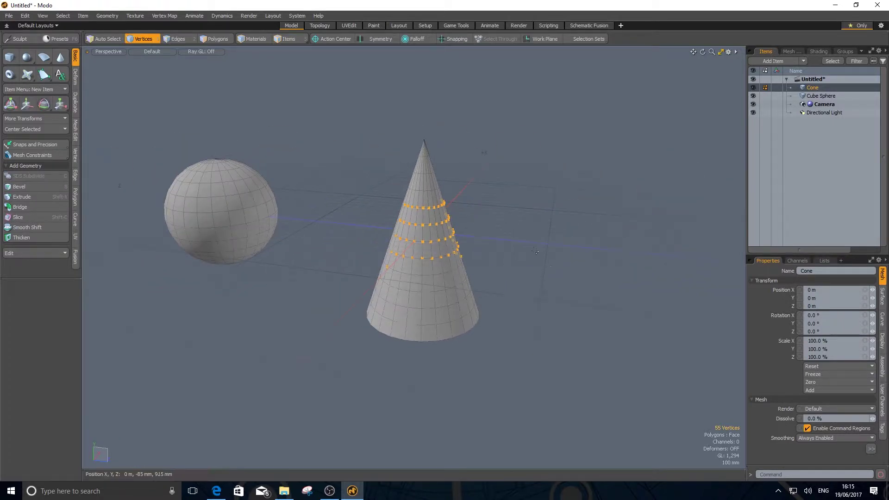
- Set the selection's lasso style to Lasso and clear the cone's vertex selection
right_click(525, 221)
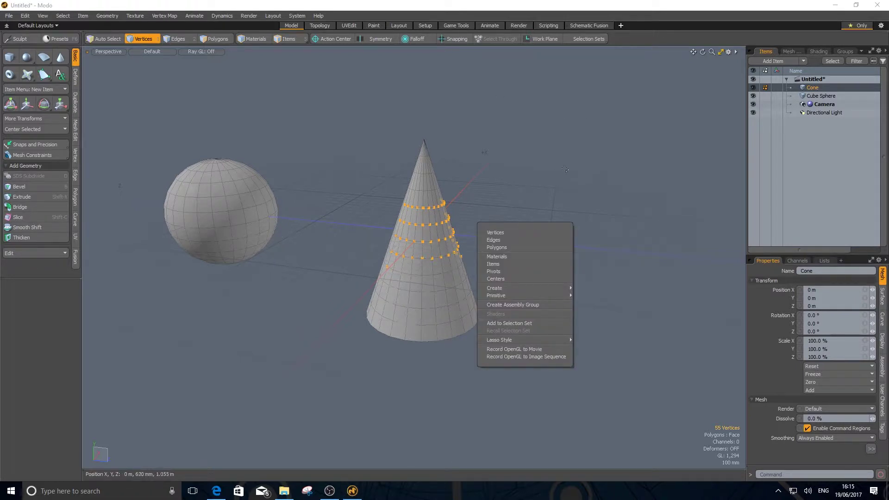
mouse_move(507, 341)
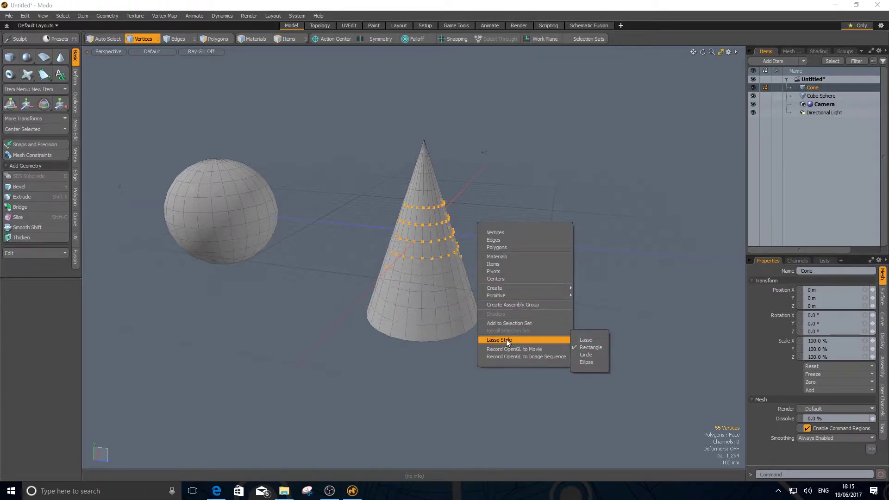
click(587, 341)
click(554, 253)
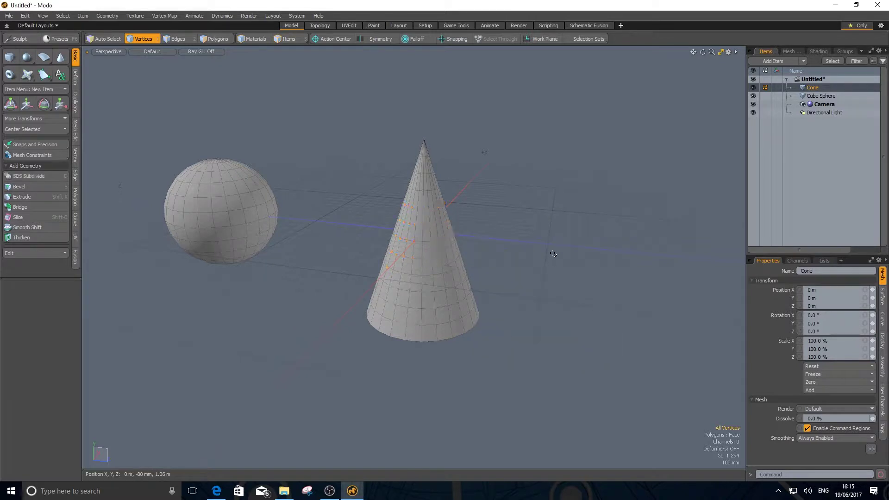
- Lasso-select vertices on one side of the cone, add vertices on its other side to the selection, and clear it
mouse_move(517, 220)
right_down()
mouse_move(424, 305)
mouse_move(528, 286)
right_up()
mouse_move(478, 259)
right_down()
mouse_move(409, 290)
mouse_move(533, 262)
right_up()
mouse_move(496, 233)
right_down()
mouse_move(412, 241)
mouse_move(424, 312)
mouse_move(472, 283)
mouse_move(484, 240)
mouse_move(496, 236)
right_up()
alt+drag(558, 293, 593, 269)
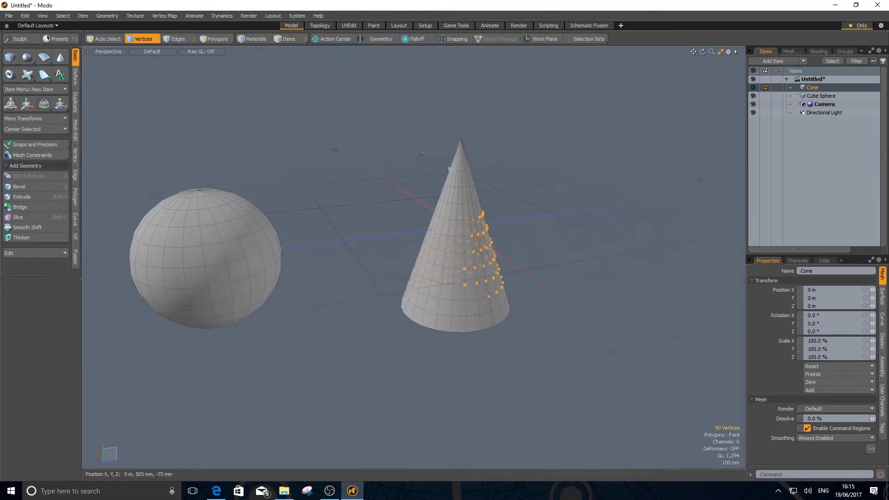
mouse_move(391, 170)
right_down()
mouse_move(460, 204)
mouse_move(364, 260)
mouse_move(367, 241)
right_up()
mouse_move(377, 173)
shift+right_down()
mouse_move(435, 178)
mouse_move(473, 232)
mouse_move(396, 283)
mouse_move(365, 246)
shift+right_up()
click(550, 206)
- Move all of the cone's vertices about 1.15 m along Z, away from the sphere
scroll(512, 211, down, 5)
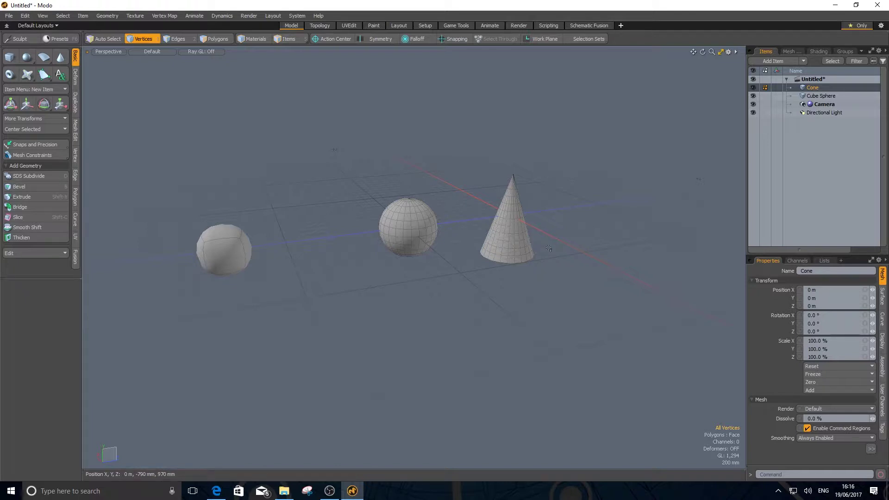
mouse_move(521, 213)
alt+right_down()
mouse_move(593, 226)
mouse_move(517, 222)
alt+right_up()
alt+middle_drag(517, 222, 429, 215)
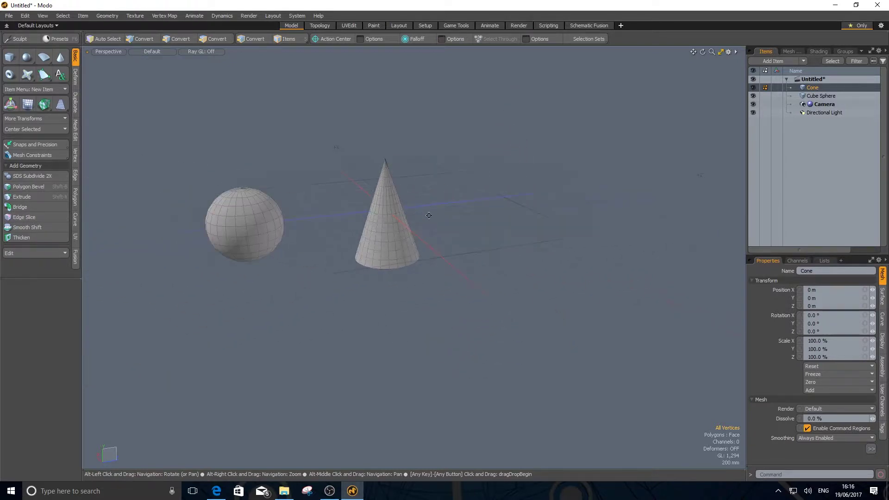
mouse_move(429, 215)
alt+right_down()
mouse_move(445, 222)
mouse_move(419, 225)
alt+right_up()
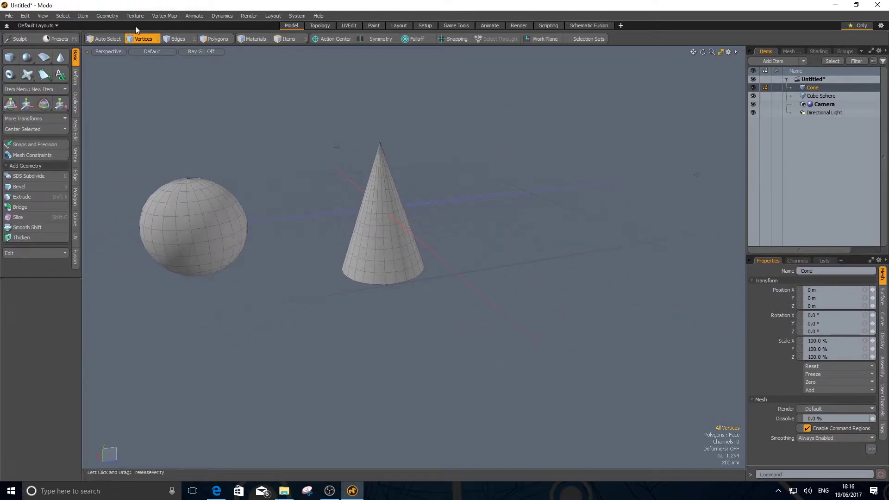
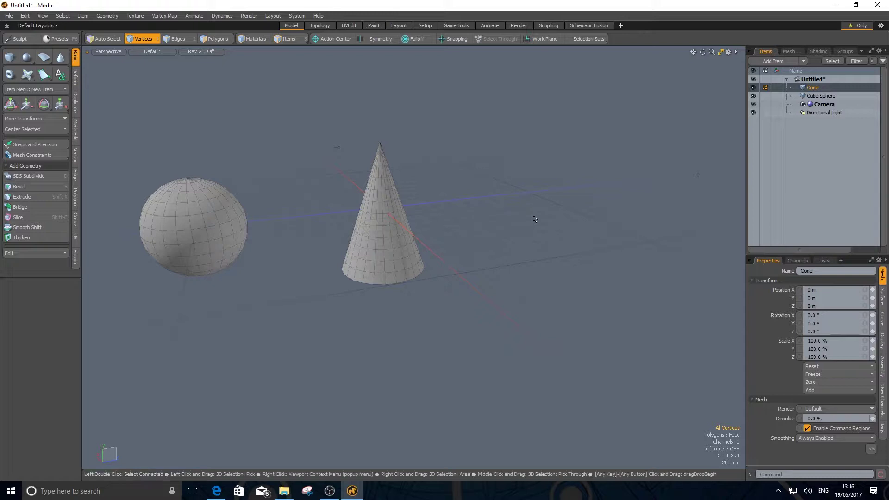
key(w)
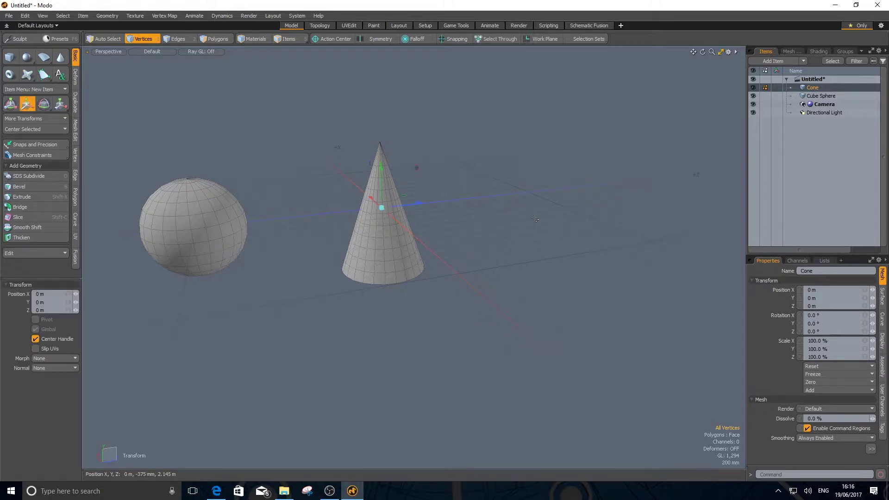
drag(414, 209, 498, 199)
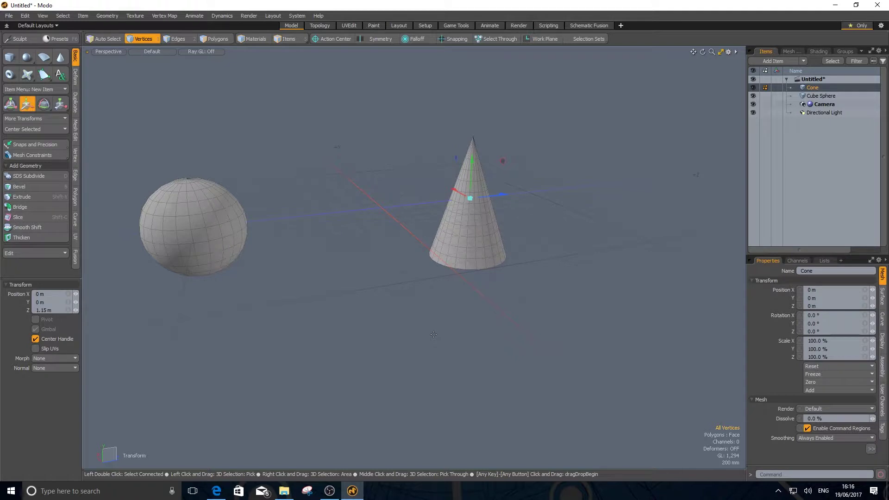
- Scale the whole cone uniformly to about 192%, rotate it about -18° around Y, and drop the transform tool
key(r)
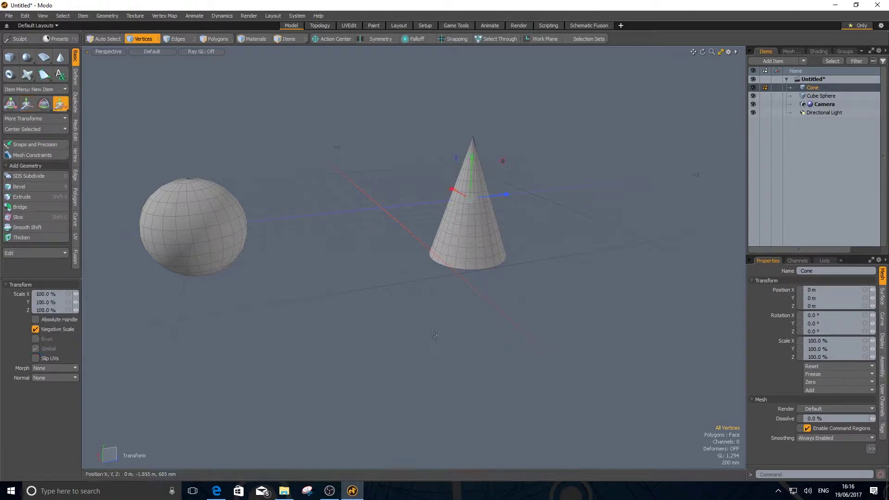
drag(470, 198, 517, 202)
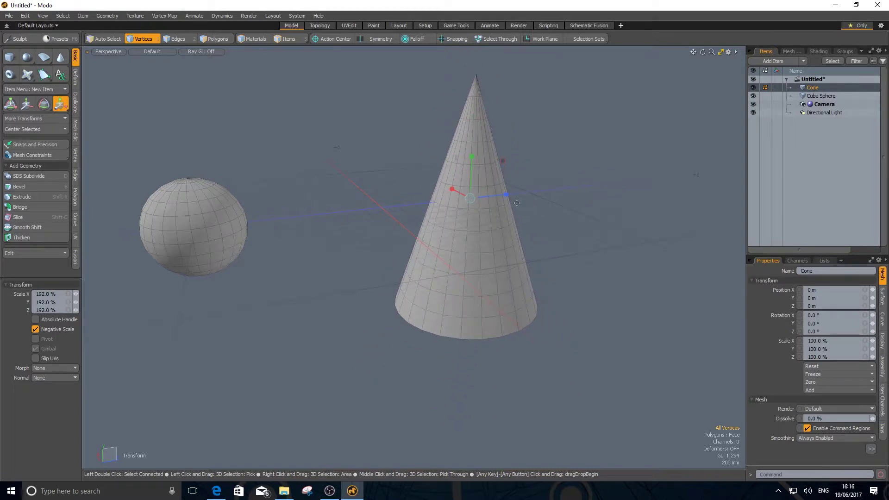
key(e)
drag(428, 204, 507, 216)
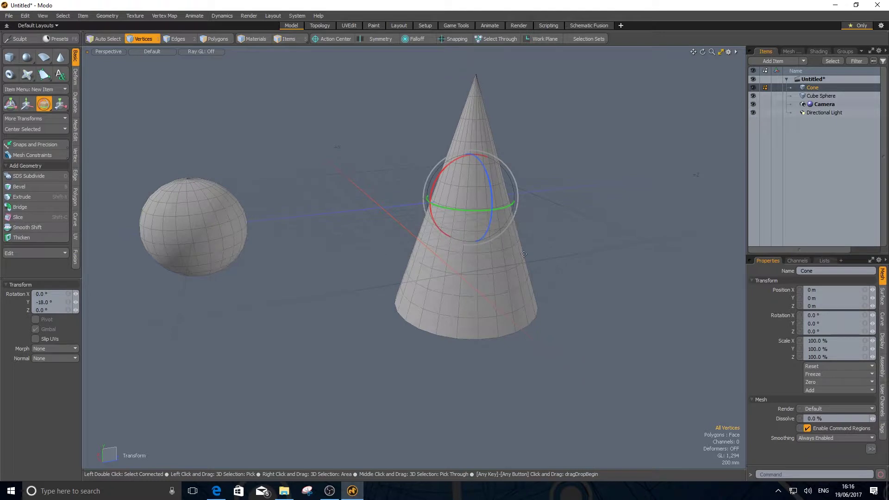
key(q)
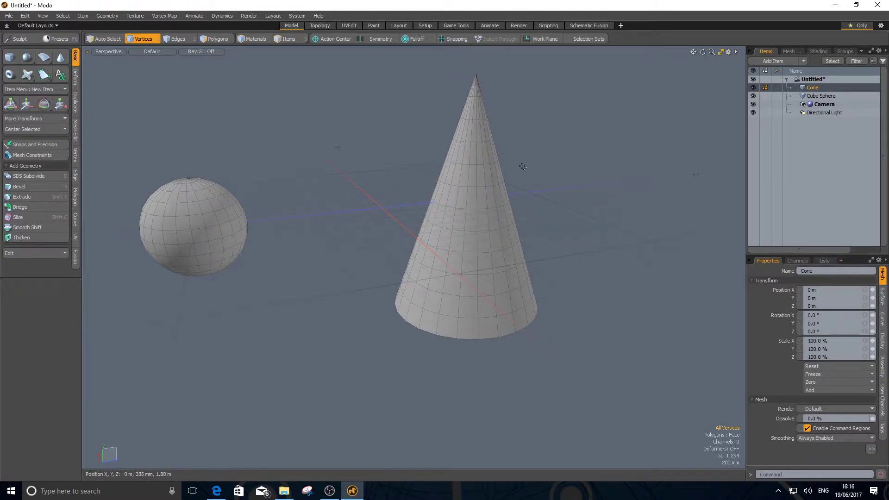
- Lasso-select a patch of vertices on the cone's side facing away from the sphere and move them outward
mouse_move(506, 172)
right_down()
mouse_move(532, 282)
mouse_move(607, 216)
right_up()
key(w)
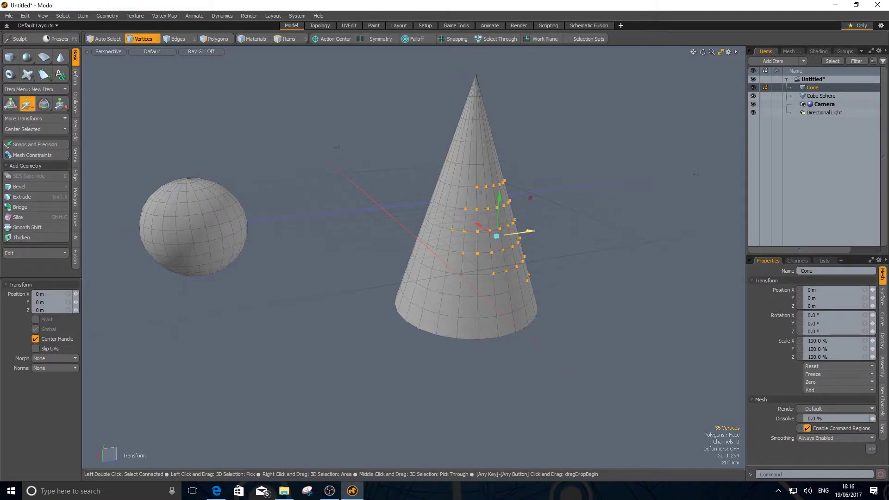
mouse_move(528, 232)
mouse_down()
mouse_move(562, 227)
mouse_move(488, 224)
mouse_move(514, 254)
mouse_move(484, 245)
mouse_move(484, 215)
mouse_move(528, 241)
mouse_move(530, 216)
mouse_up()
- Rotate the selected vertices freely to about 4.4° on X and 6.4° on Y, and set their Z rotation to 0
key(e)
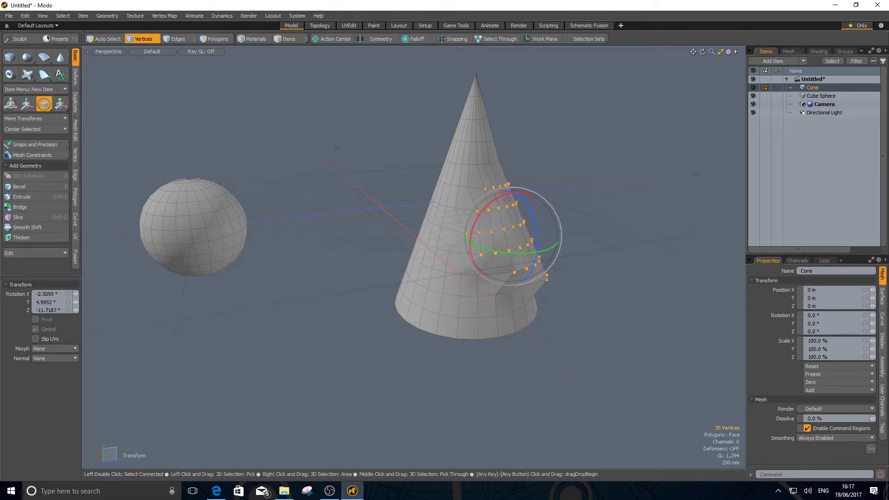
mouse_move(503, 202)
mouse_down()
mouse_move(486, 217)
mouse_move(506, 203)
mouse_up()
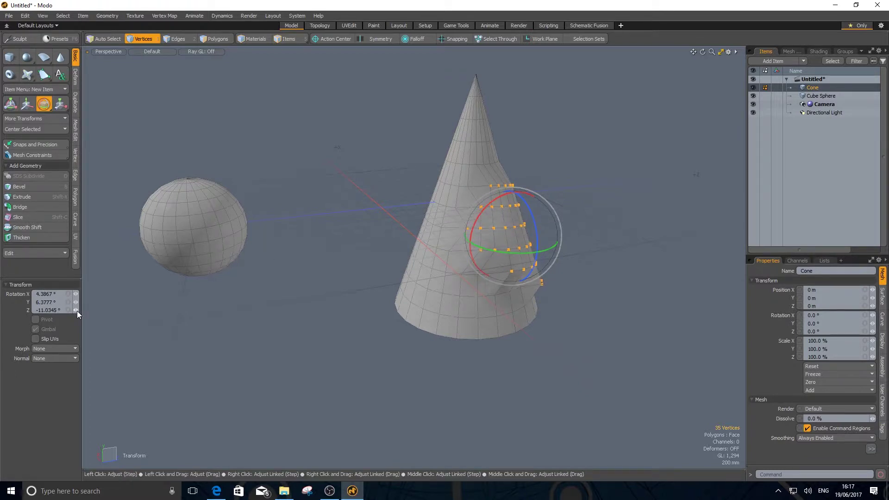
drag(77, 310, 40, 323)
click(47, 311)
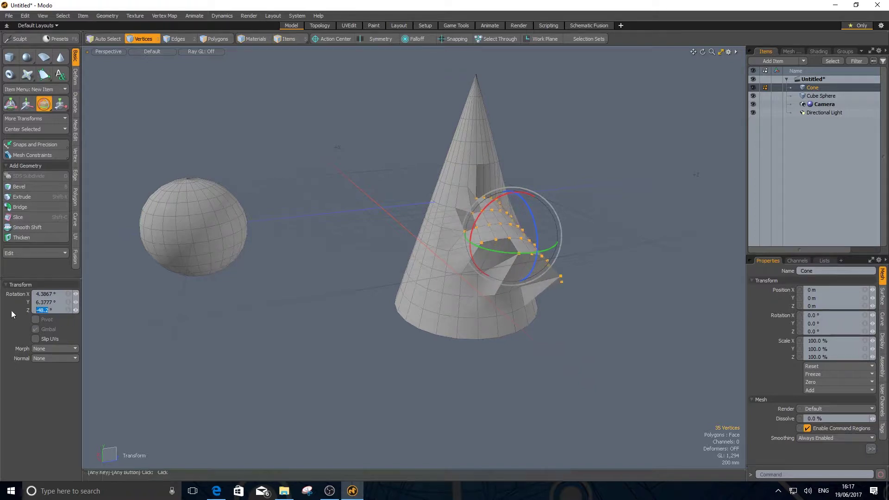
text(0)
key(Return)
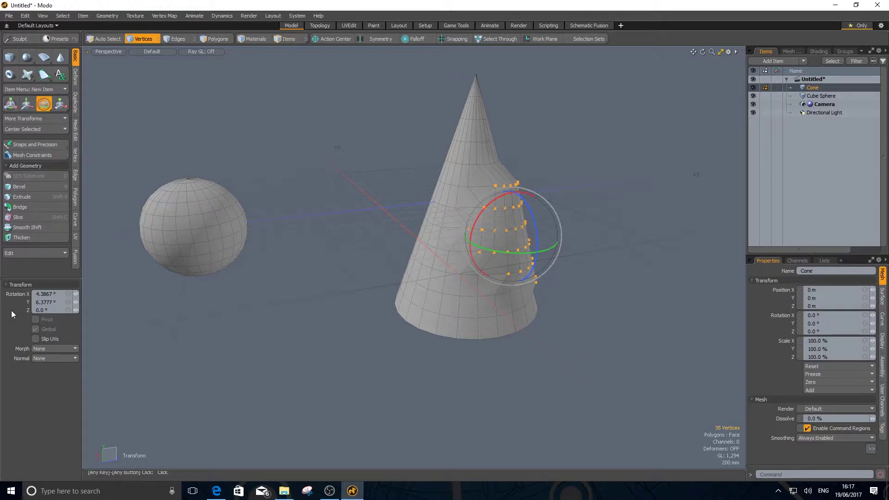
- Move the selected vertices about 415 mm along Z, reset that offset to 0, and set it to about 38.5 mm
key(w)
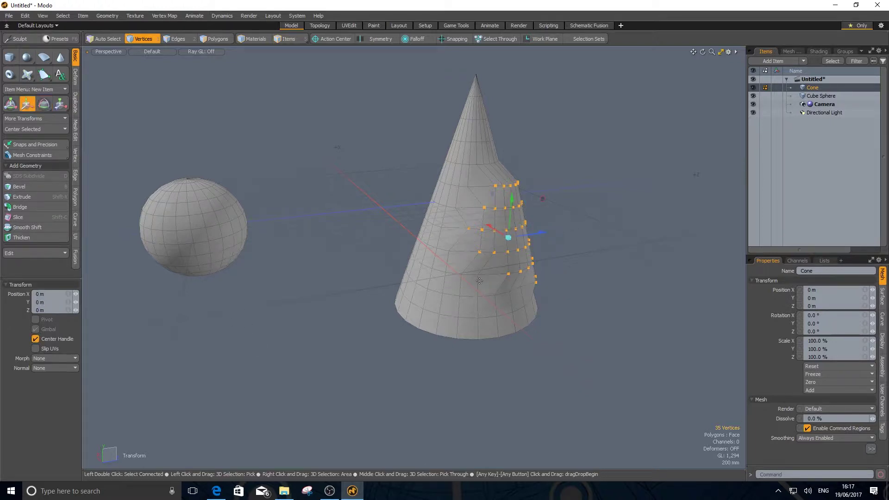
drag(536, 236, 565, 233)
click(46, 310)
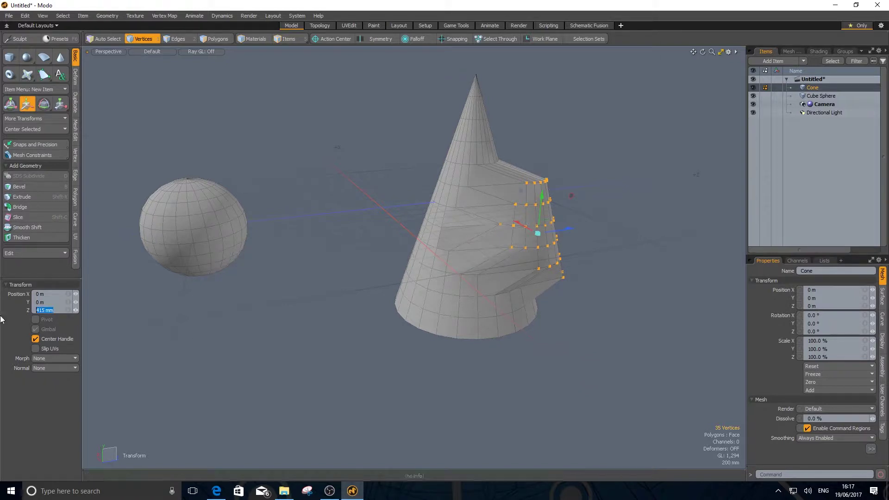
text(0)
key(Return)
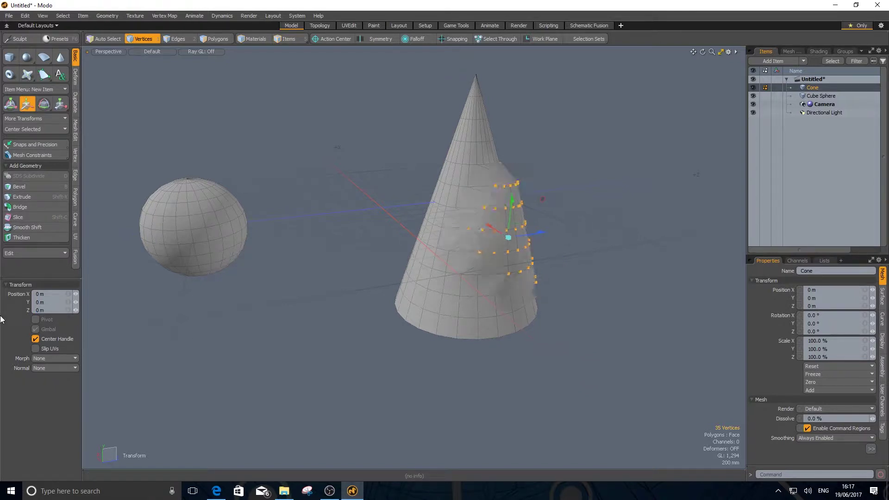
mouse_move(74, 310)
mouse_down()
mouse_move(55, 315)
mouse_move(86, 309)
mouse_up()
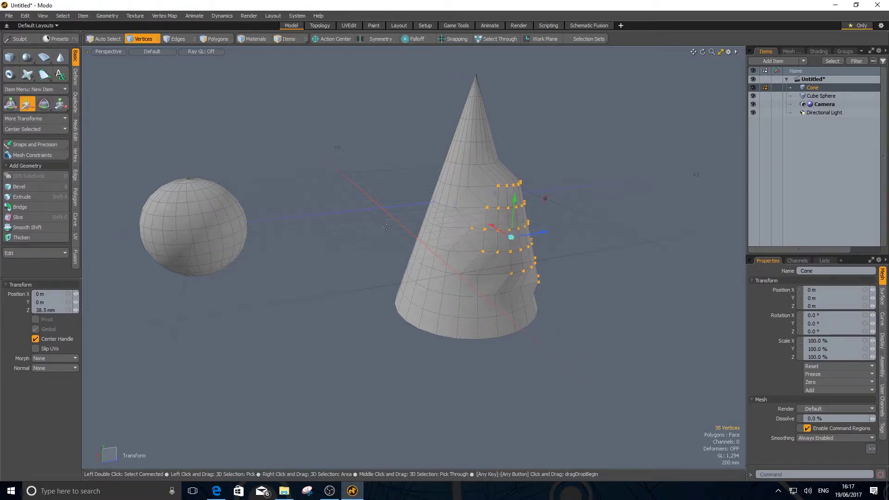
key(space)
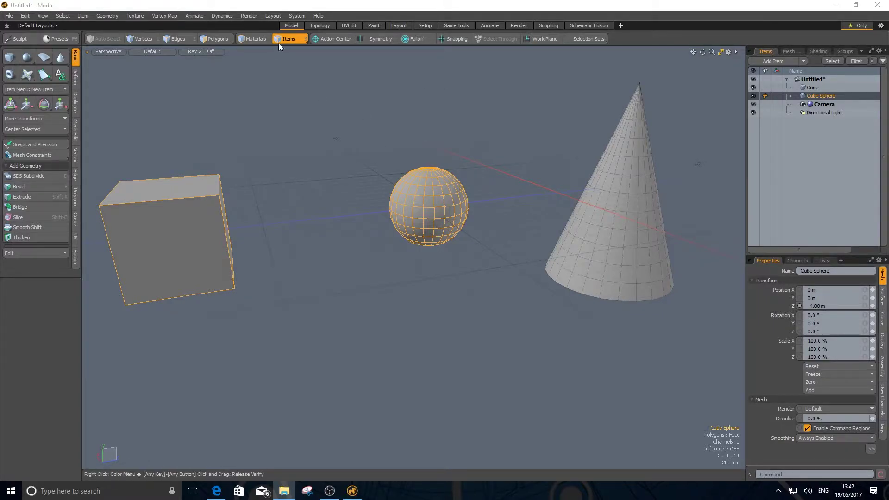
- Switch to vertex mode with Cube Sphere active and select a single vertex on the sphere's upper front
click(146, 37)
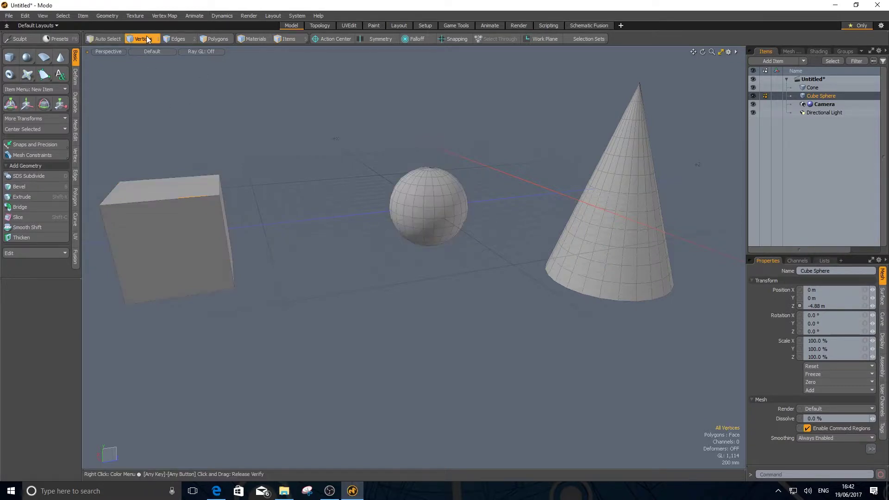
click(419, 184)
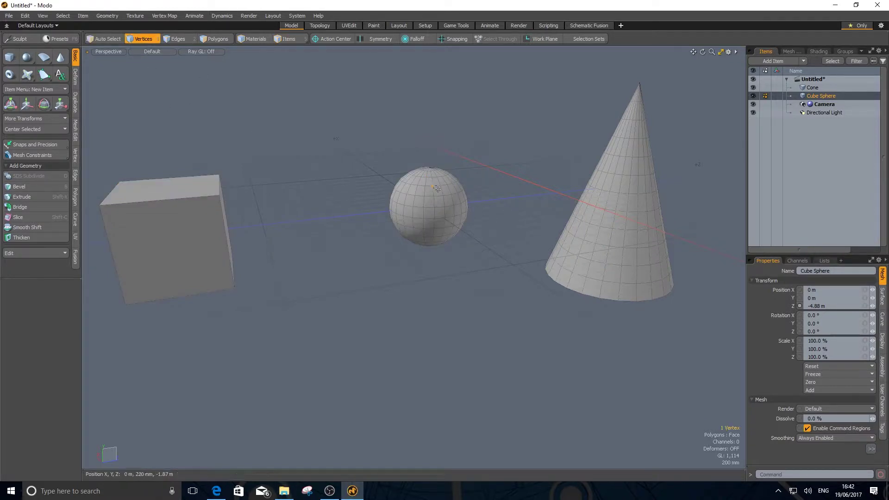
- Select another vertex on the sphere's upper front, then switch to edge mode and select a single upright edge there
click(443, 196)
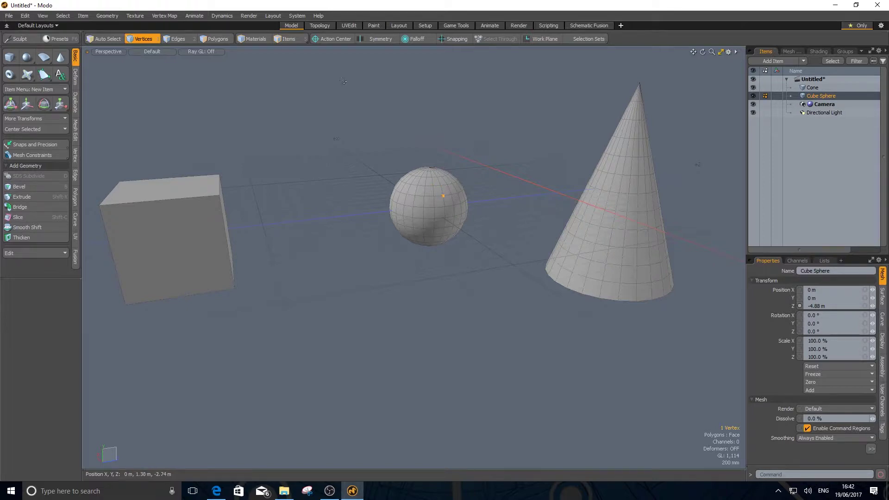
click(185, 38)
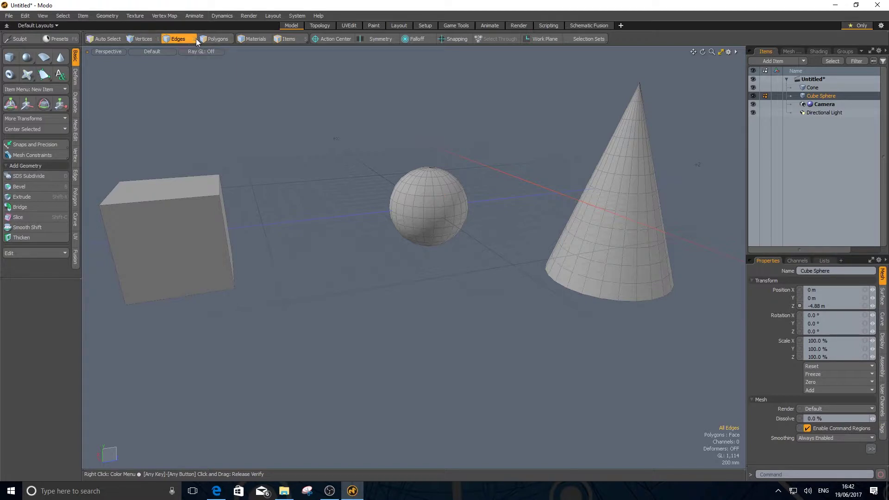
alt+right_drag(482, 194, 448, 186)
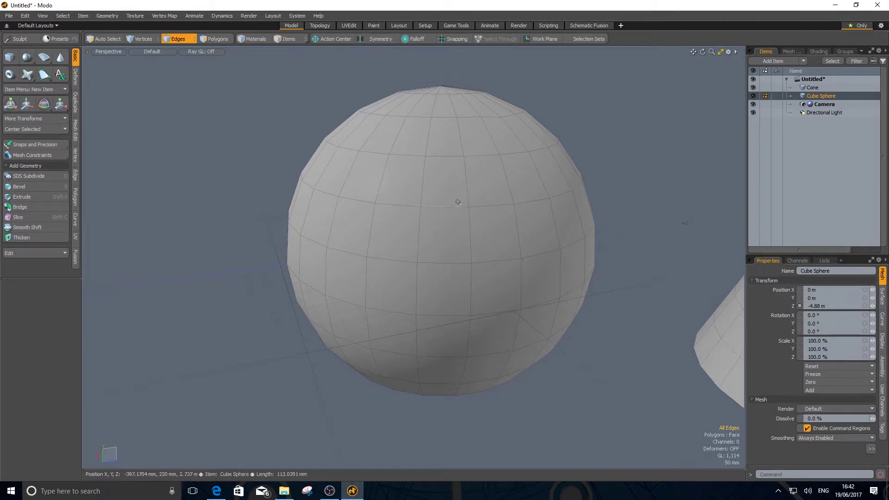
click(431, 208)
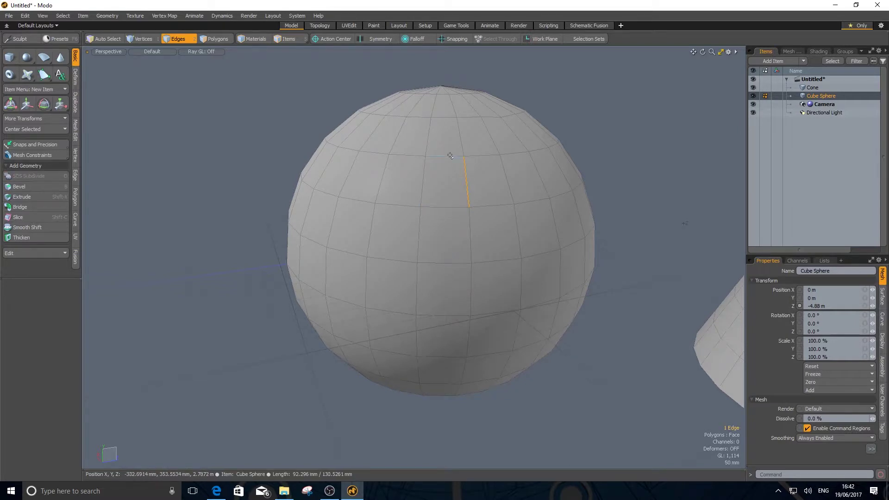
click(422, 172)
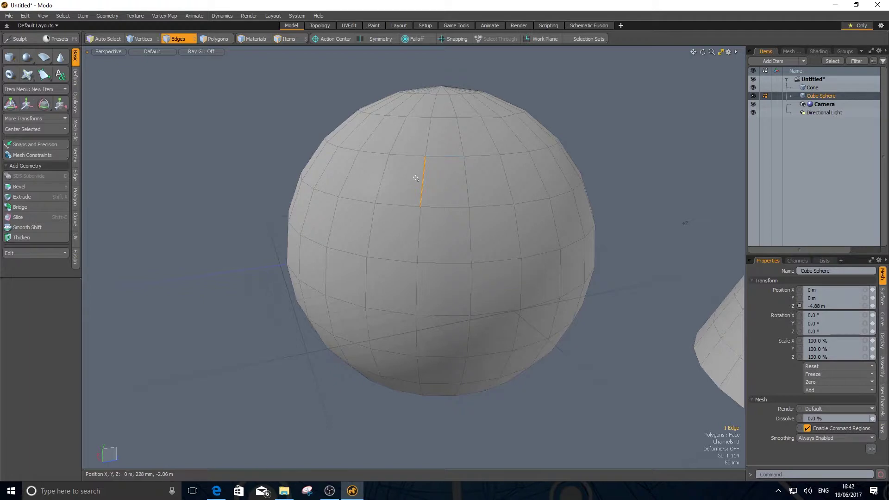
- Add the remaining edges of the adjacent front face and the edges extending from its corners to the selection
shift+click(445, 157)
shift+click(464, 172)
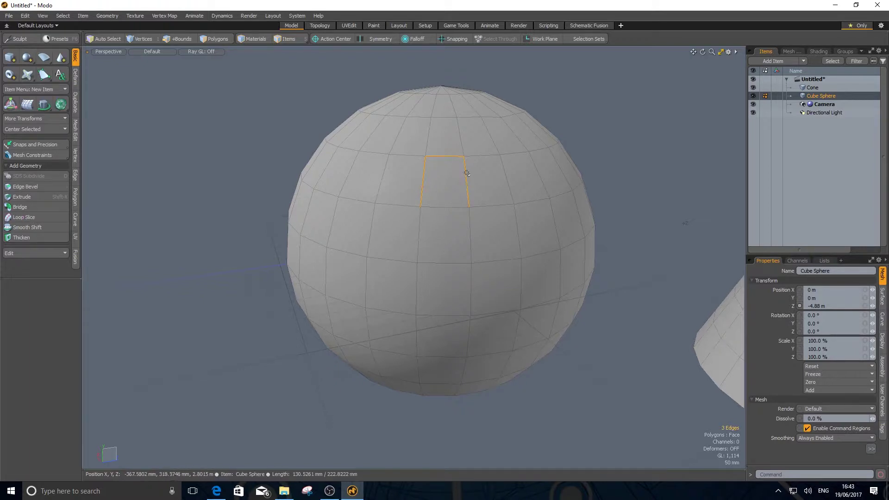
shift+click(453, 206)
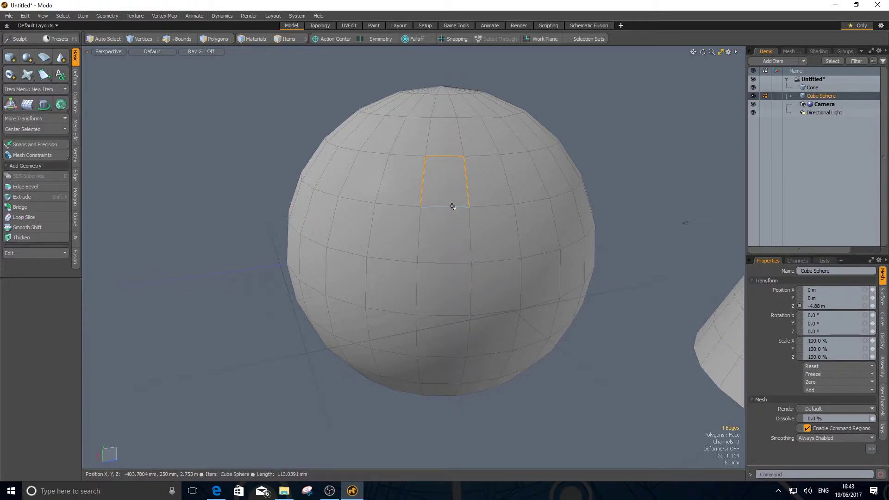
shift+click(469, 230)
shift+click(419, 229)
shift+click(398, 205)
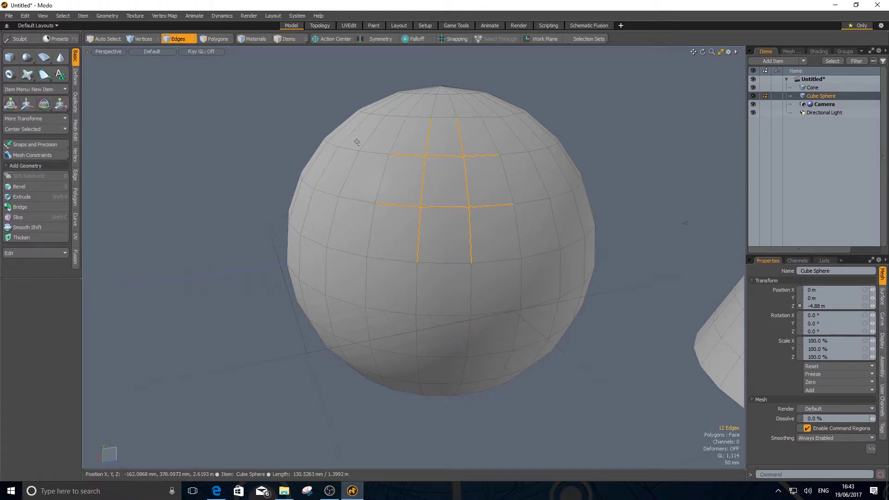
- Lasso more edges on the sphere's lower front into the selection, then clear the whole edge selection
right_drag(373, 238, 459, 289)
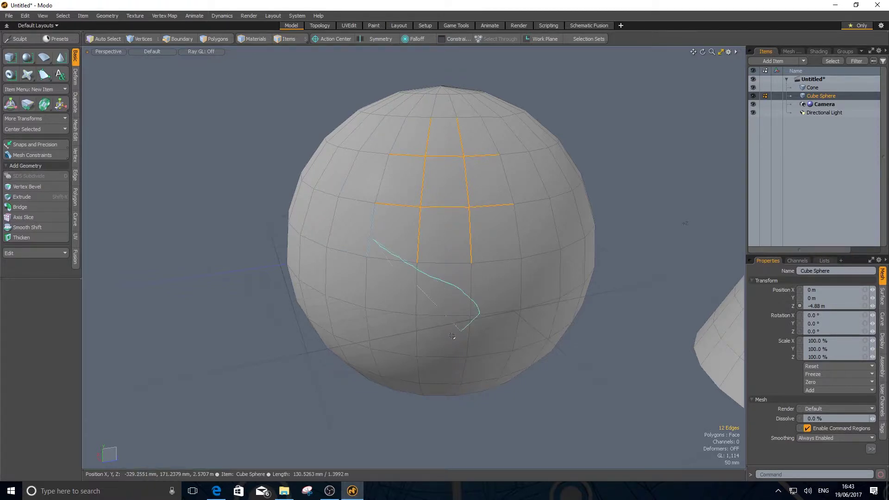
mouse_move(452, 336)
right_down()
mouse_move(357, 296)
mouse_move(365, 227)
mouse_move(493, 345)
mouse_move(340, 259)
right_up()
mouse_move(353, 229)
right_down()
mouse_move(394, 332)
mouse_move(477, 258)
right_up()
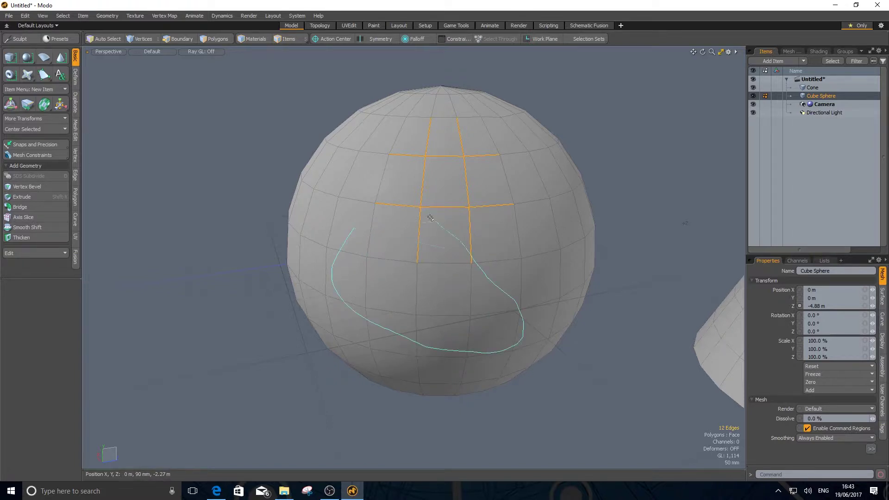
key(2)
mouse_move(419, 211)
shift+right_down()
mouse_move(481, 331)
mouse_move(441, 230)
shift+right_up()
key(2)
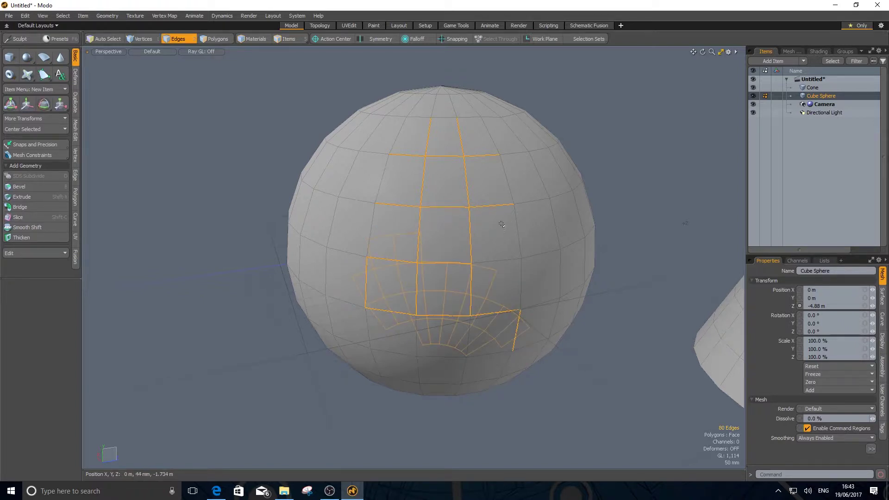
mouse_move(502, 224)
shift+right_down()
mouse_move(475, 234)
mouse_move(538, 224)
shift+right_up()
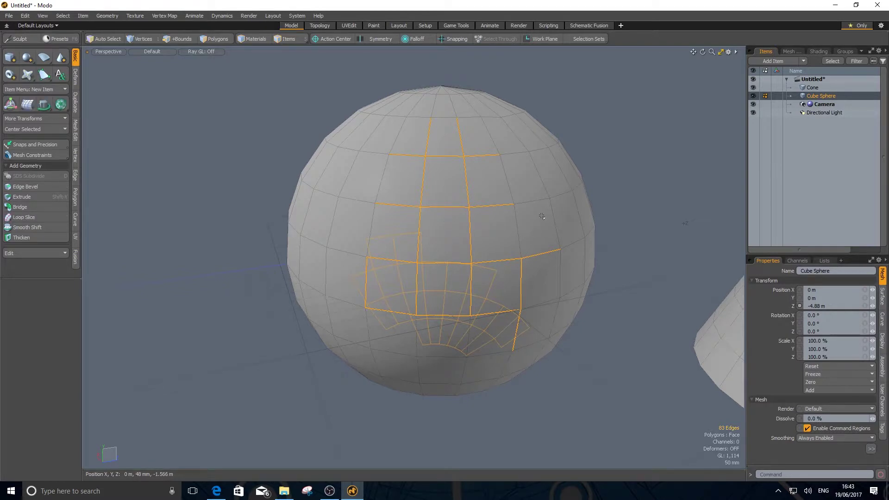
mouse_move(541, 216)
shift+right_down()
mouse_move(417, 227)
mouse_move(555, 318)
mouse_move(514, 187)
mouse_move(521, 192)
shift+right_up()
click(674, 179)
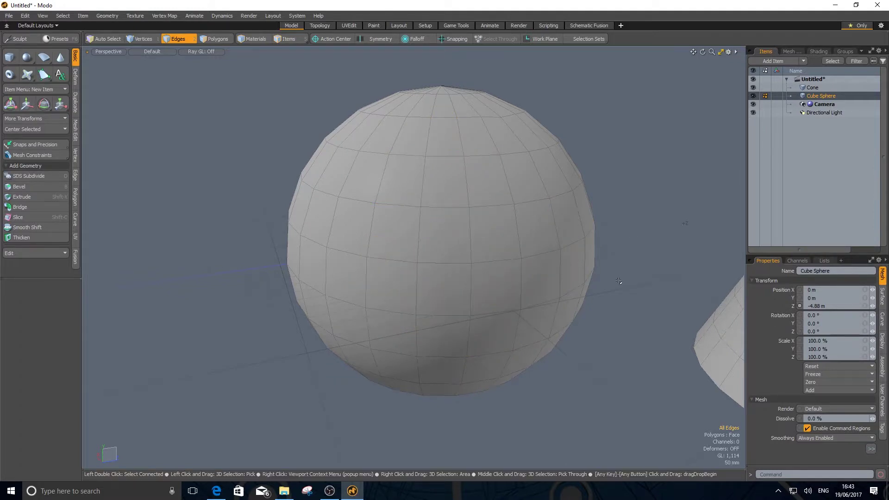
- Select the four edges surrounding a single quad face on the sphere's upper front
click(452, 157)
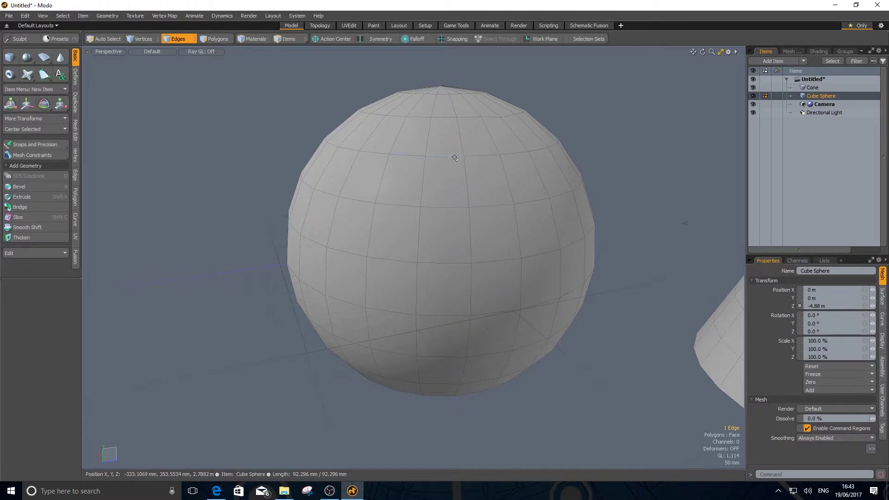
click(424, 160)
shift+click(465, 176)
shift+click(451, 207)
shift+click(422, 190)
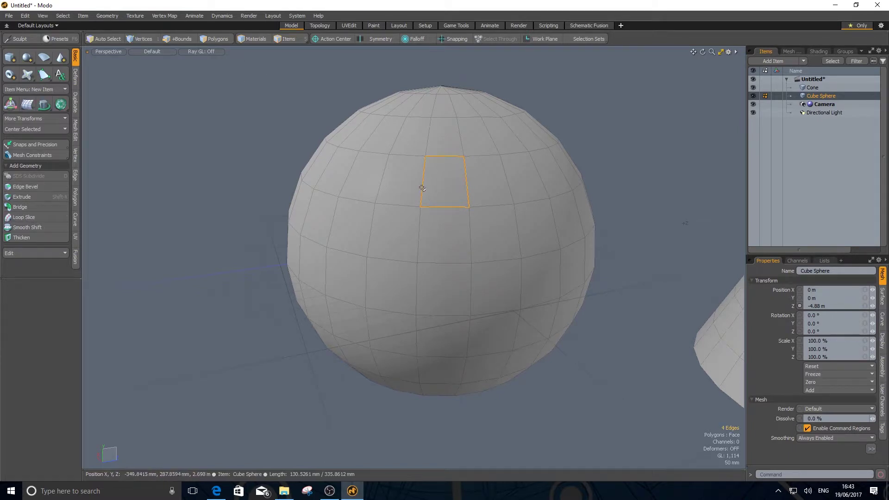
- Convert the vertex selection around that quad back to edges and deselect the stray edge outside the quad
click(137, 38)
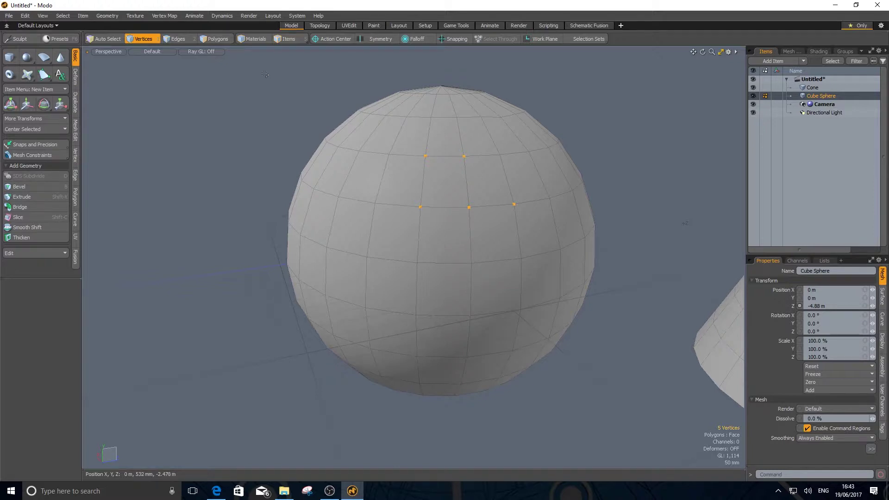
shift+click(178, 41)
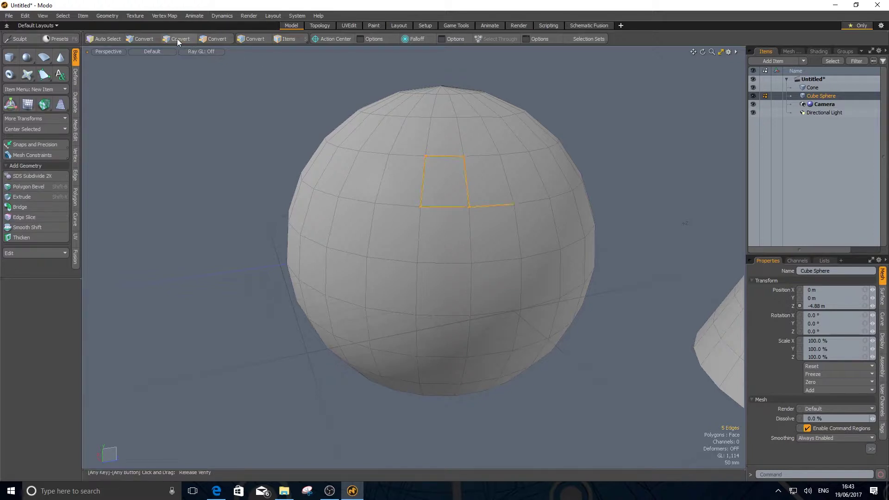
ctrl+click(490, 207)
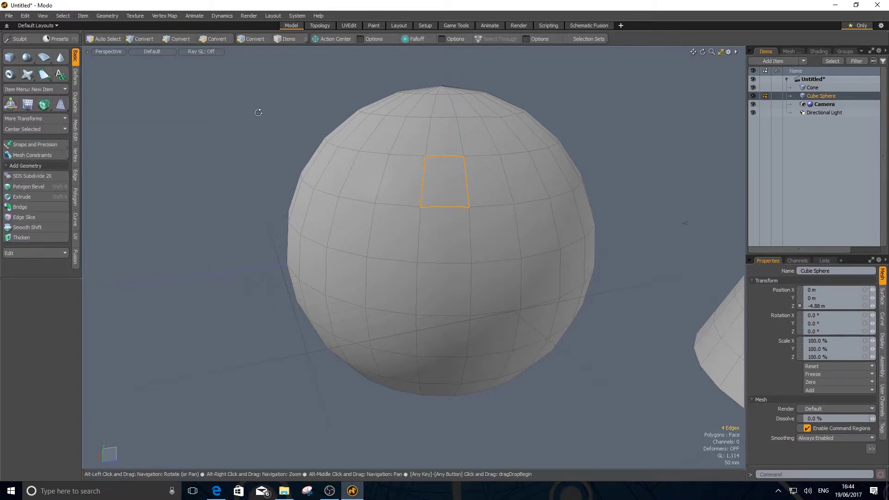
- Convert the quad's four selected edges into a vertex selection
key(alt)
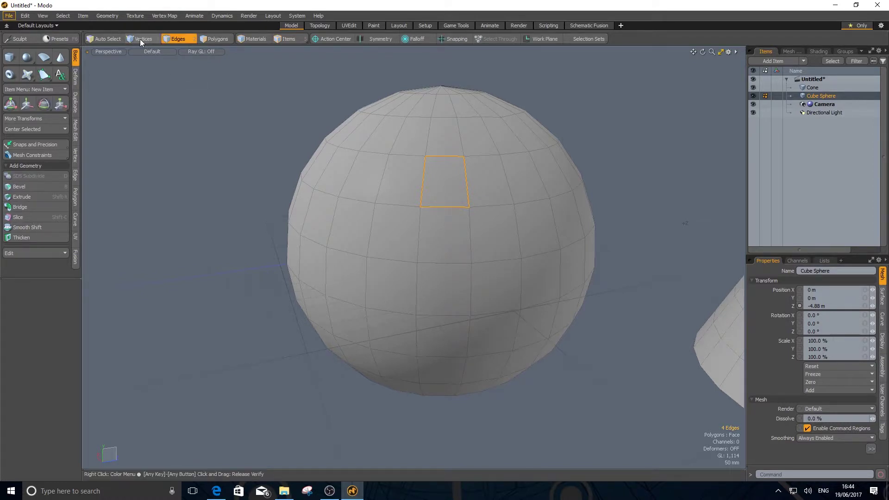
key(alt)
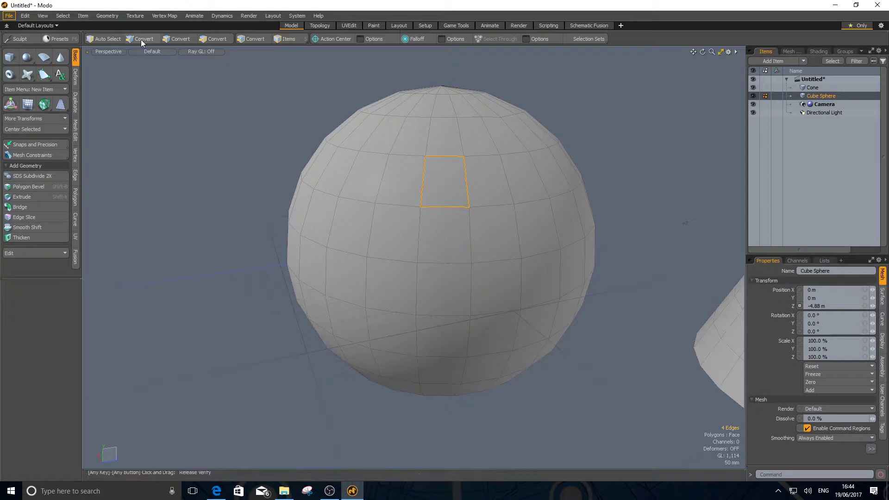
alt+click(141, 40)
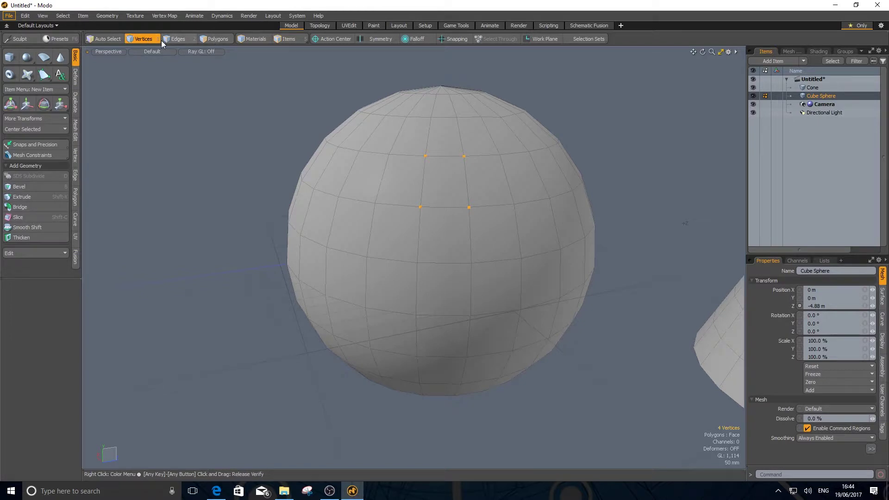
- Convert the four selected vertices into a polygon selection and convert that polygon back to its edges
key(alt)
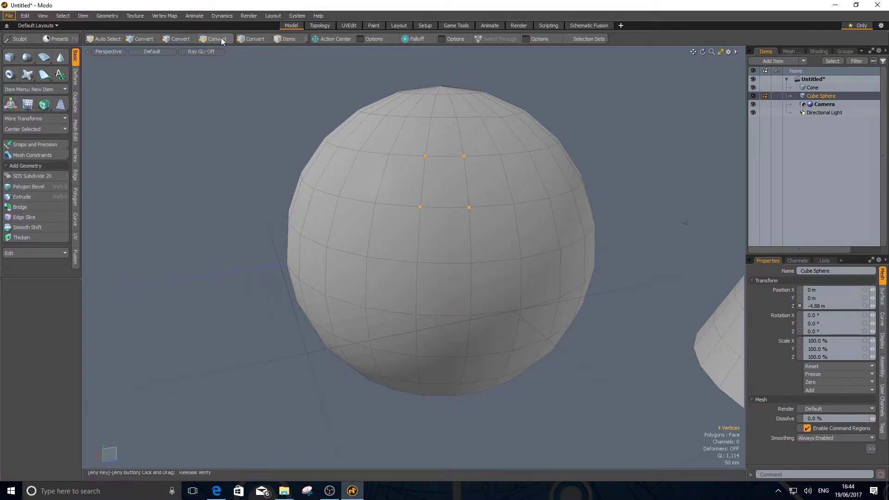
alt+click(221, 40)
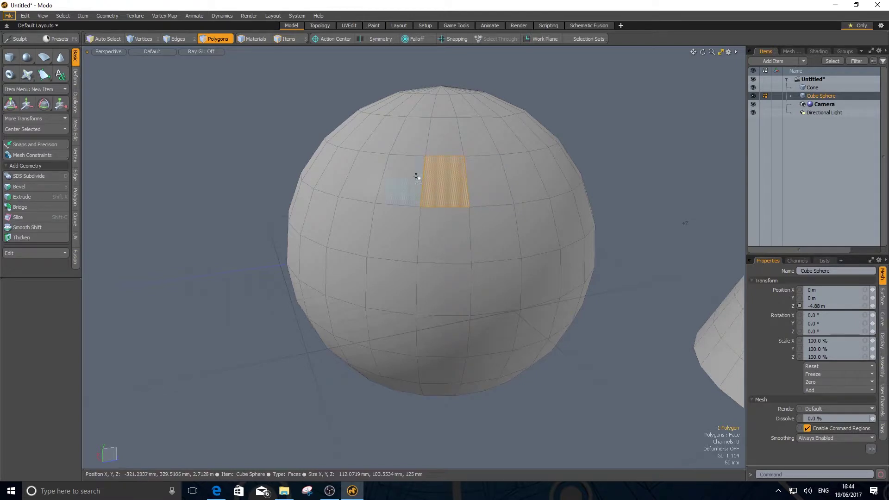
key(alt)
alt+click(176, 41)
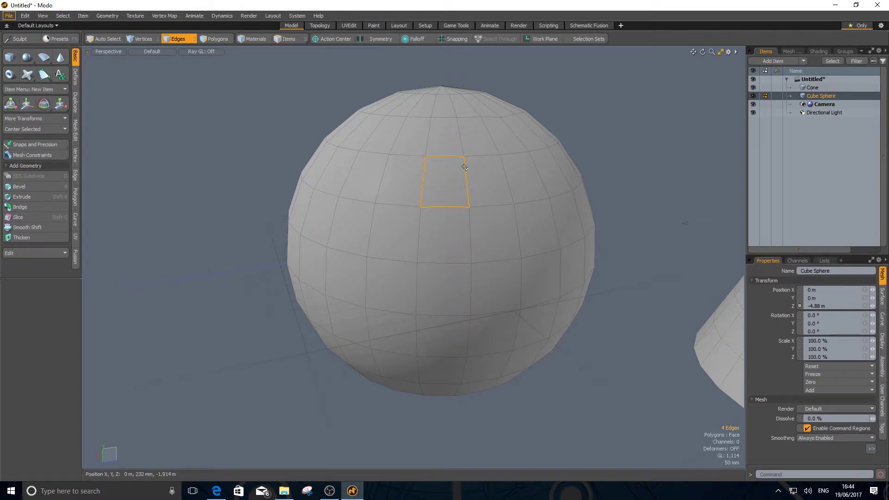
- Select a triangular polygon touching the sphere's top pole, convert it to its component selections and return to polygon mode
alt+drag(481, 146, 421, 239)
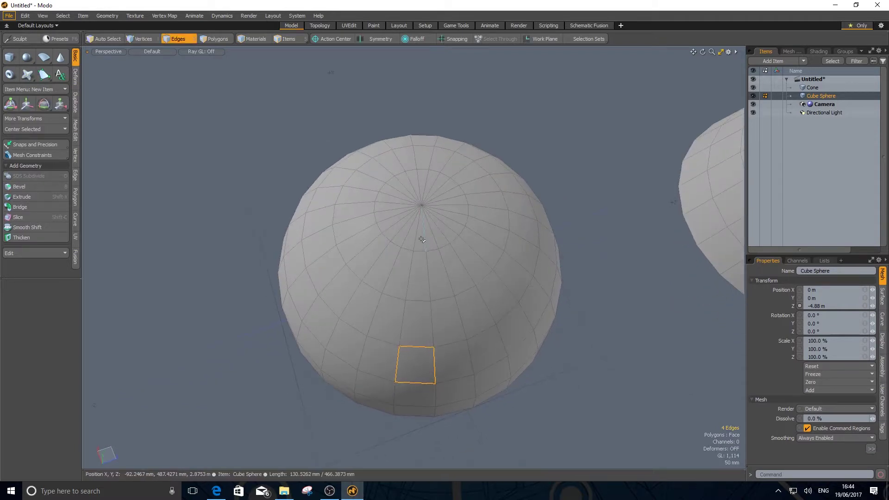
click(217, 38)
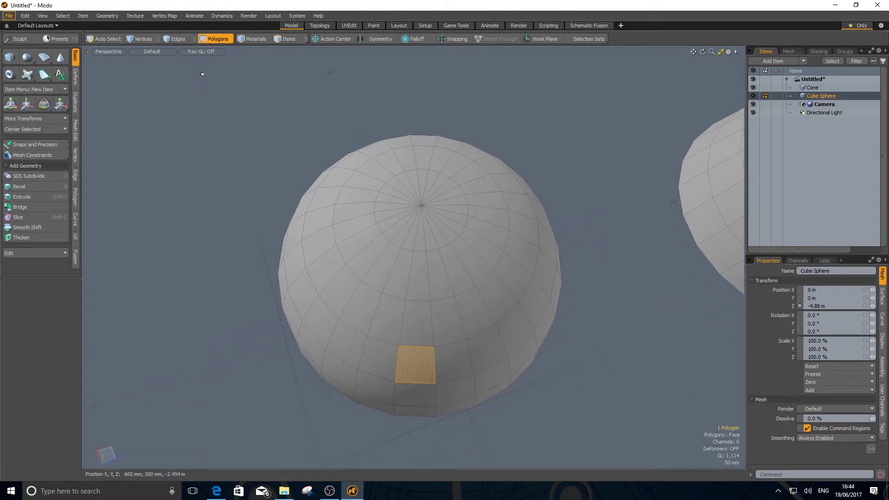
click(420, 241)
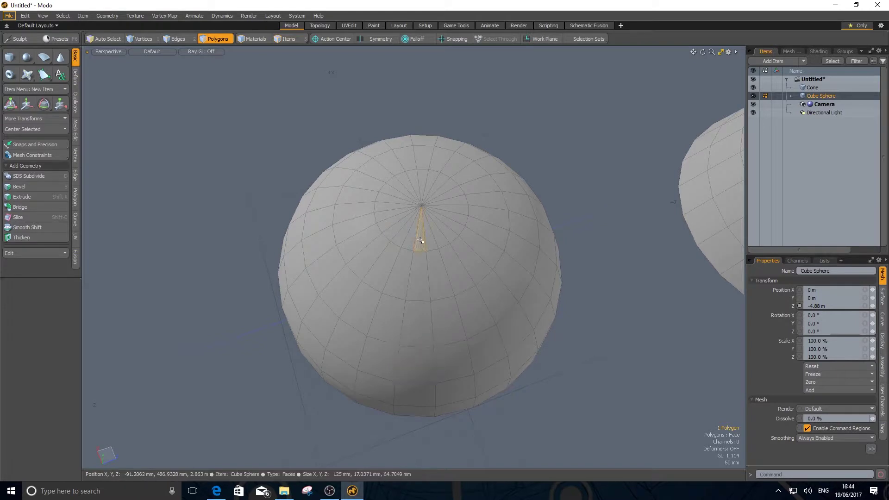
shift+click(179, 39)
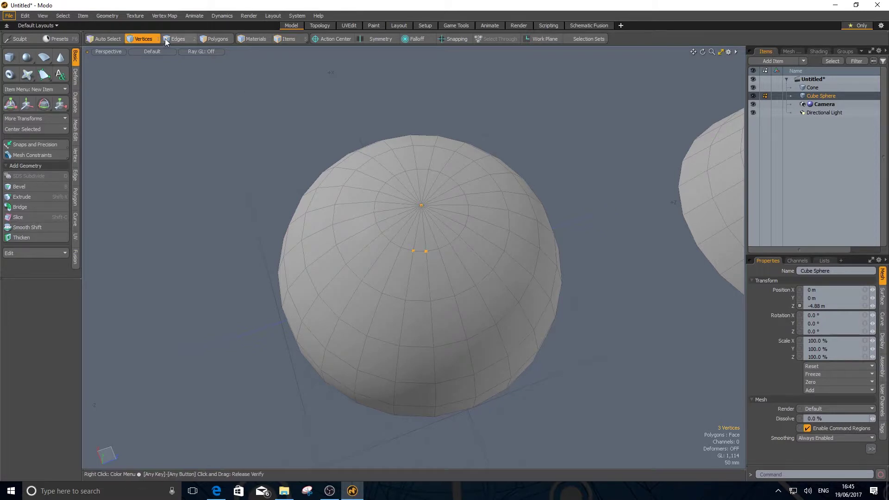
click(217, 39)
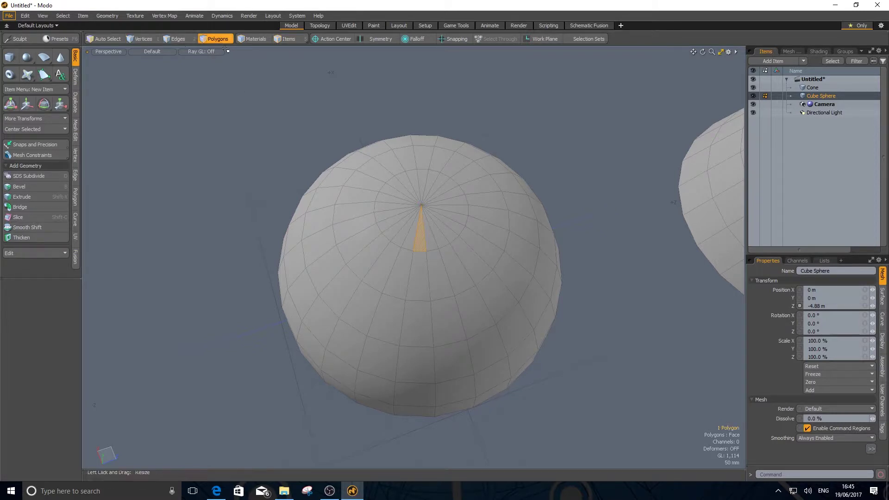
- Select four adjacent polygons in the second ring from the sphere's pole and convert them to edges, vertices and back to polygons
click(360, 253)
shift+drag(381, 270, 401, 278)
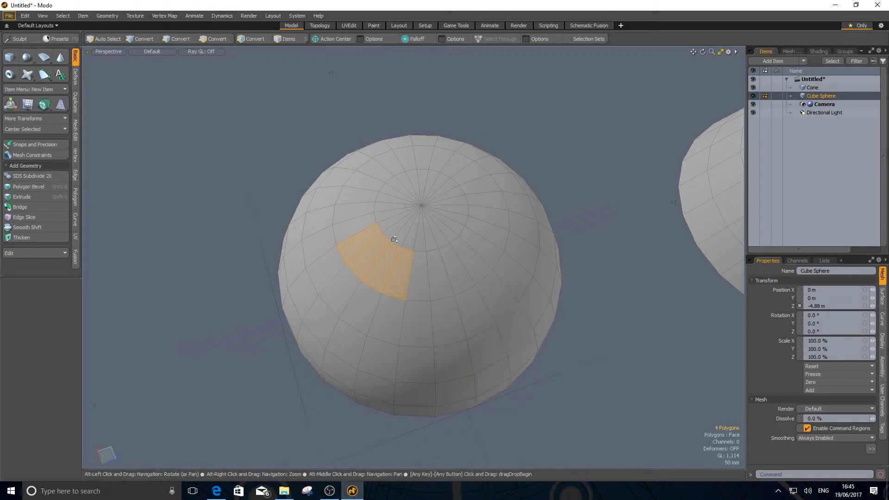
click(183, 40)
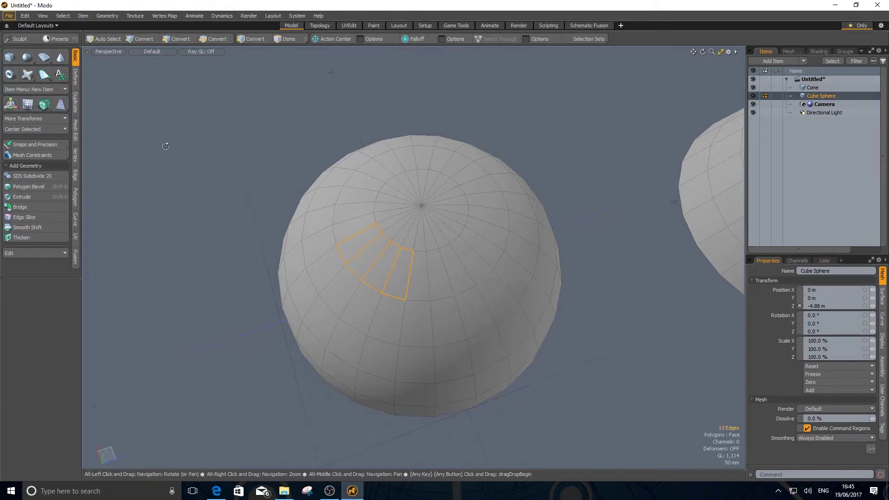
click(145, 39)
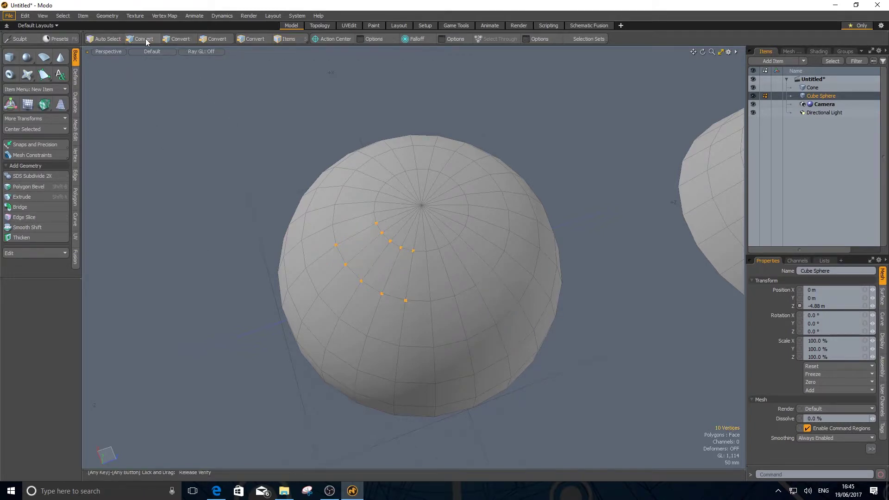
click(217, 40)
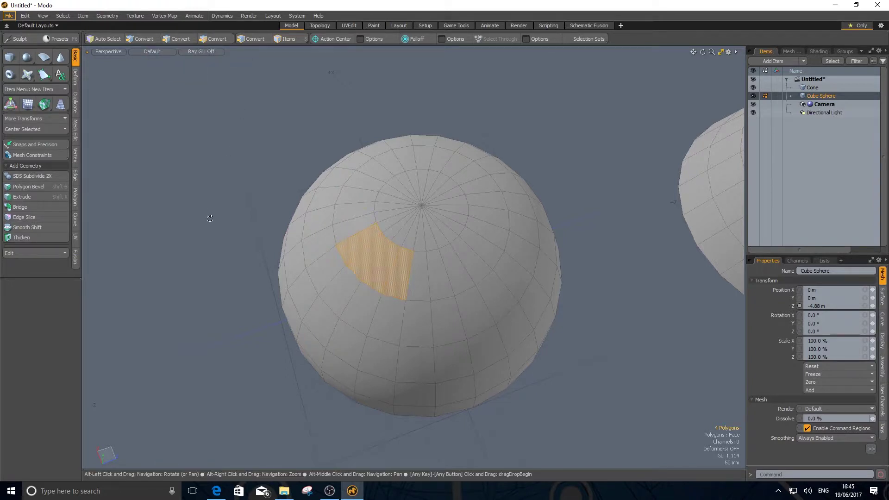
- Extend the four-polygon selection with the four polygons directly below it in the sphere's third ring
alt+drag(211, 218, 359, 305)
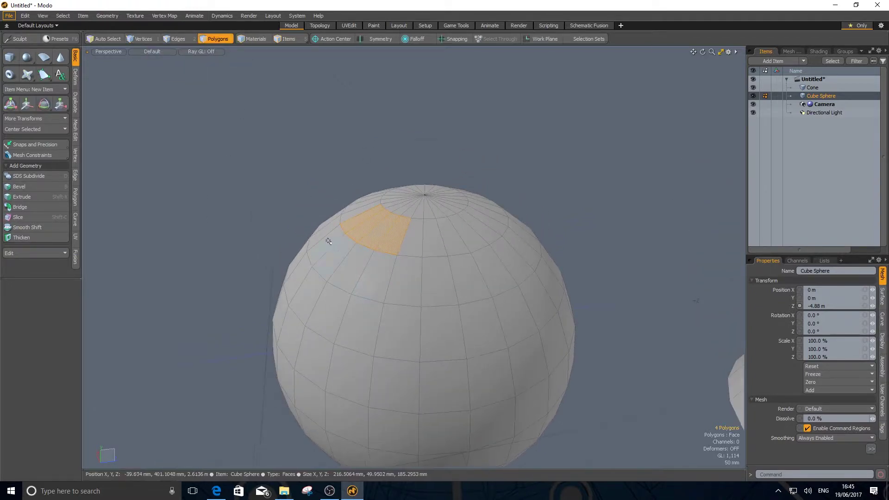
key(ctrl)
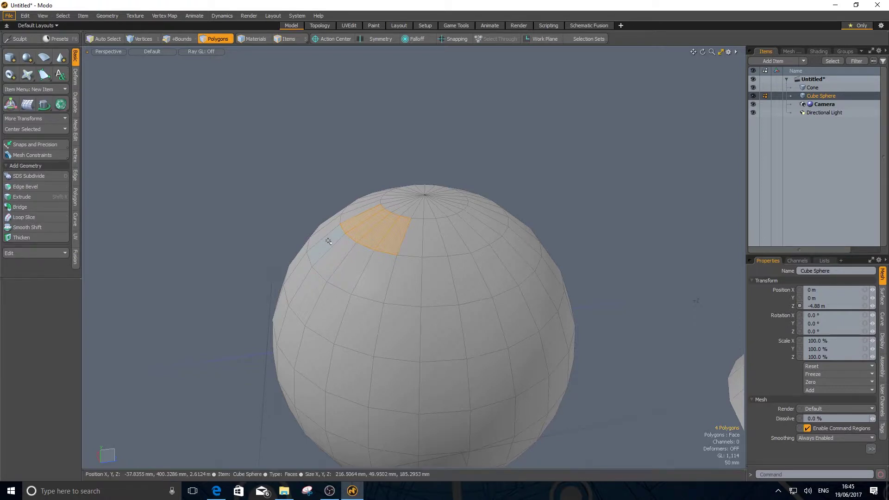
shift+click(368, 265)
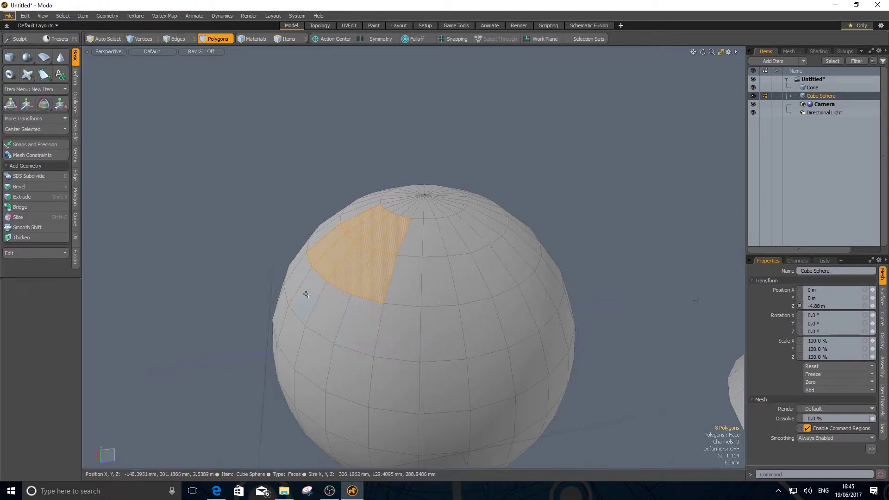
- Lasso additional polygons into the selection, including two in the sphere's fourth ring and two farther along the third ring
key(ctrl)
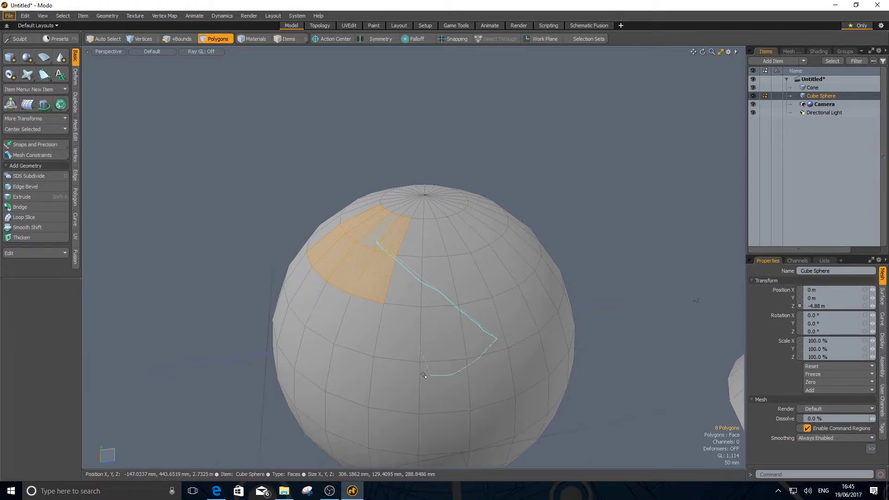
ctrl+right_drag(424, 375, 322, 304)
ctrl+right_drag(363, 269, 363, 267)
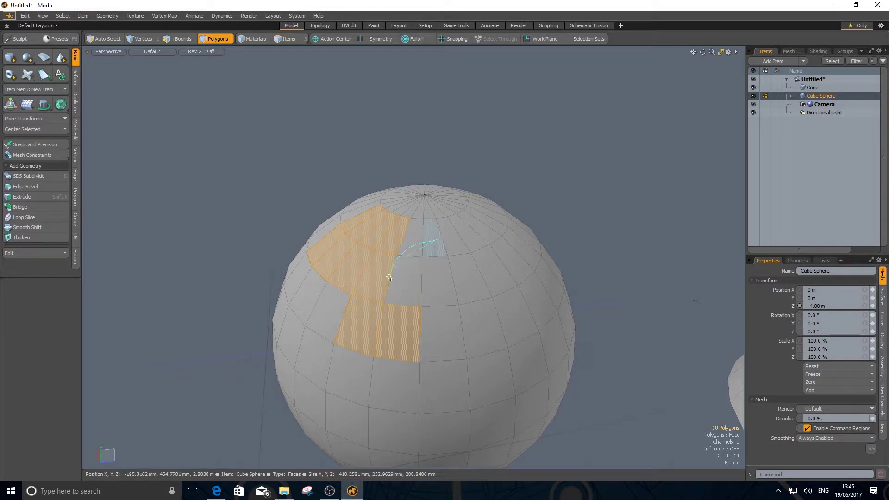
shift+right_drag(474, 245, 463, 240)
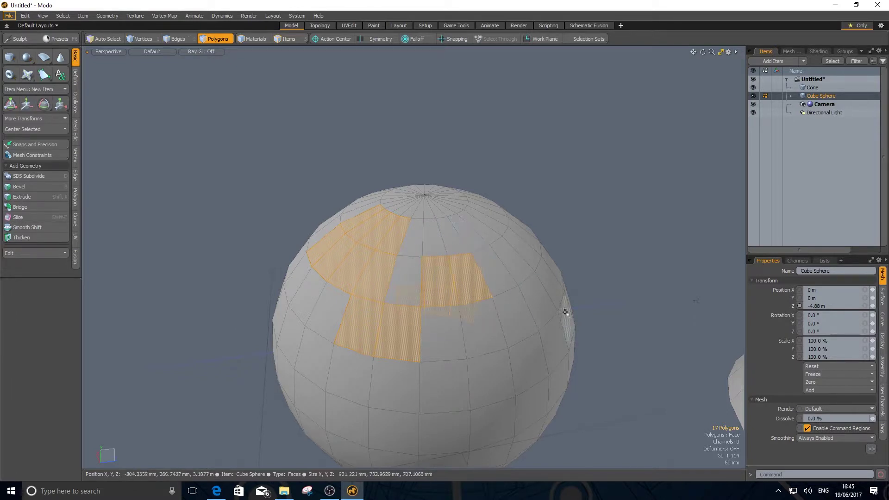
- Deselect the lasso-added polygons on the sphere's front and far side, keeping only the original eight-polygon block
mouse_move(463, 240)
alt+mouse_down()
mouse_move(556, 259)
mouse_move(514, 220)
mouse_move(379, 159)
mouse_move(653, 256)
mouse_move(533, 273)
alt+mouse_up()
ctrl+drag(477, 268, 433, 278)
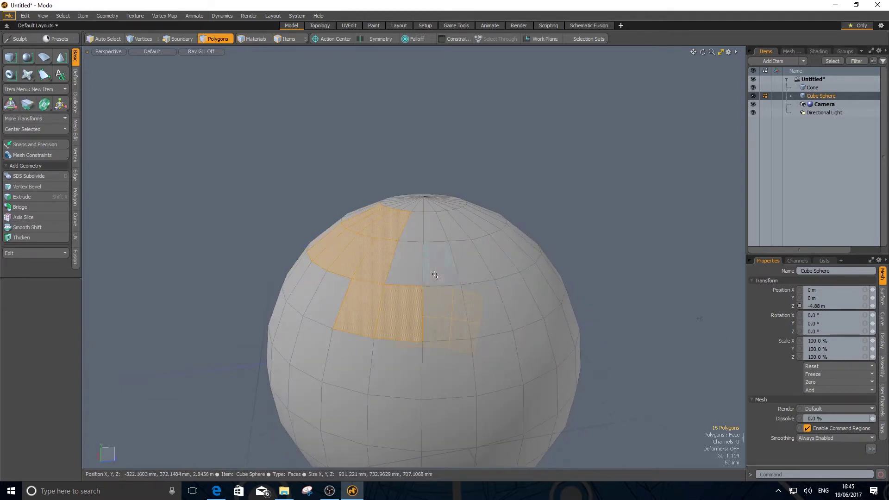
ctrl+drag(400, 314, 357, 309)
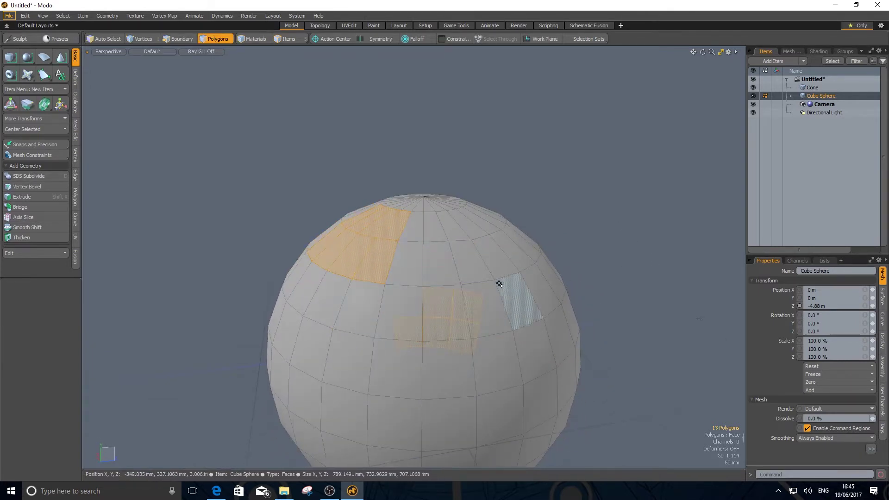
drag(505, 265, 376, 303)
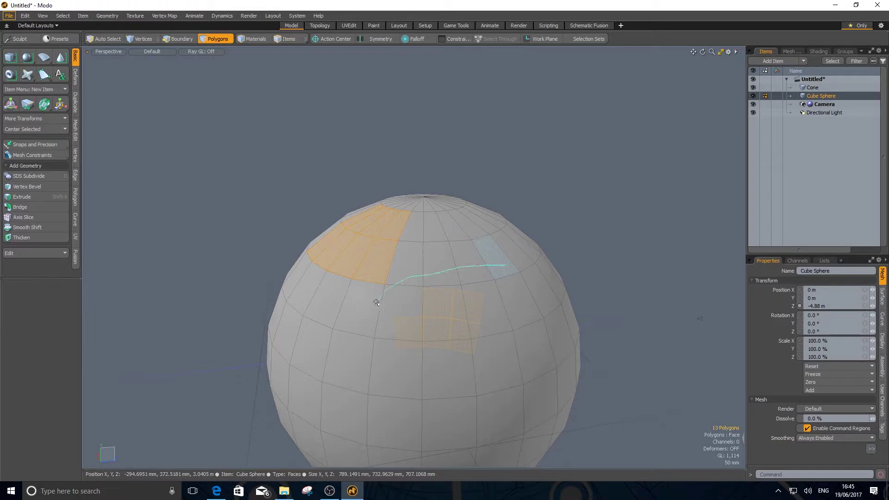
drag(517, 307, 517, 307)
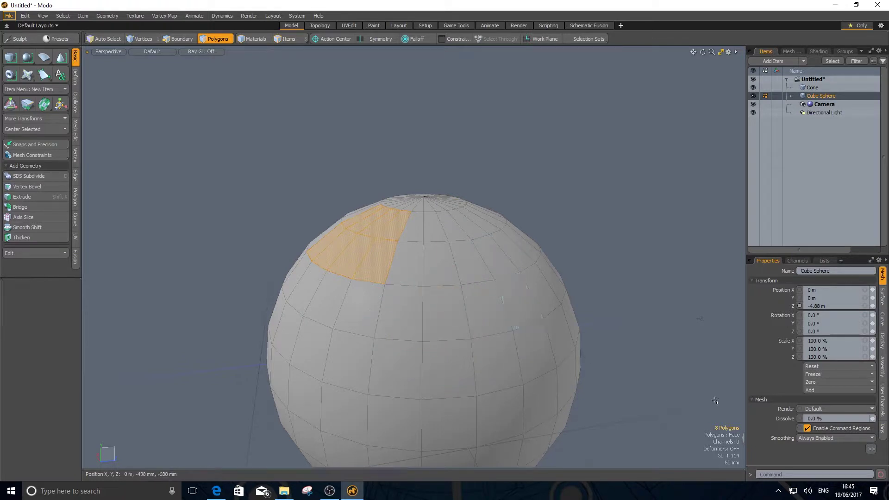
- Switch to item selection and examine which shapes belong to the Cube Sphere item
mouse_move(675, 322)
alt+mouse_down()
mouse_move(627, 339)
mouse_move(616, 324)
mouse_move(625, 304)
mouse_move(562, 324)
mouse_move(654, 289)
alt+mouse_up()
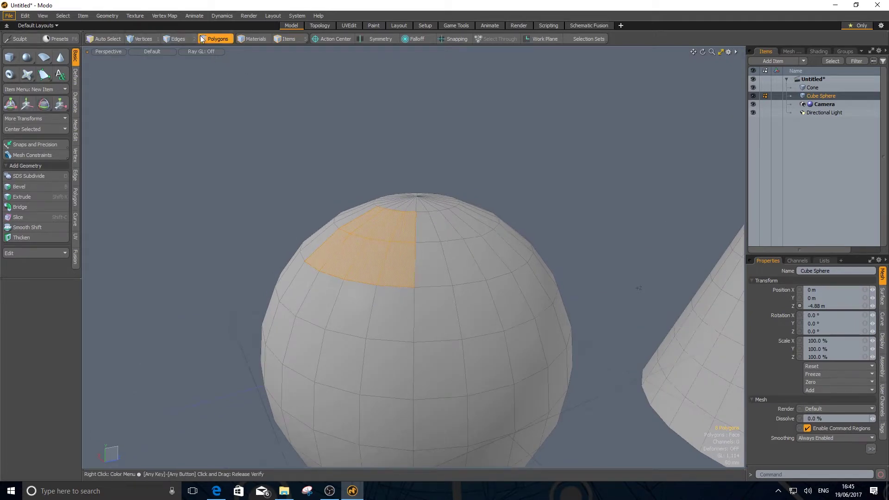
click(283, 38)
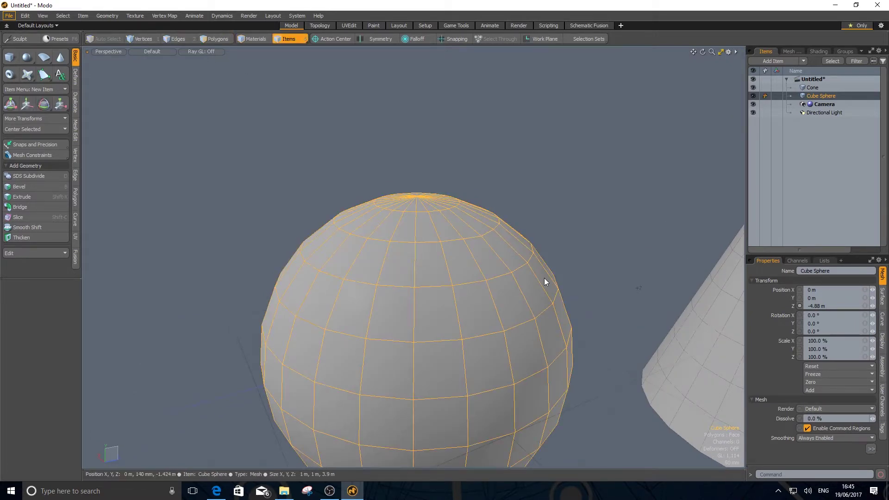
scroll(600, 232, down, 5)
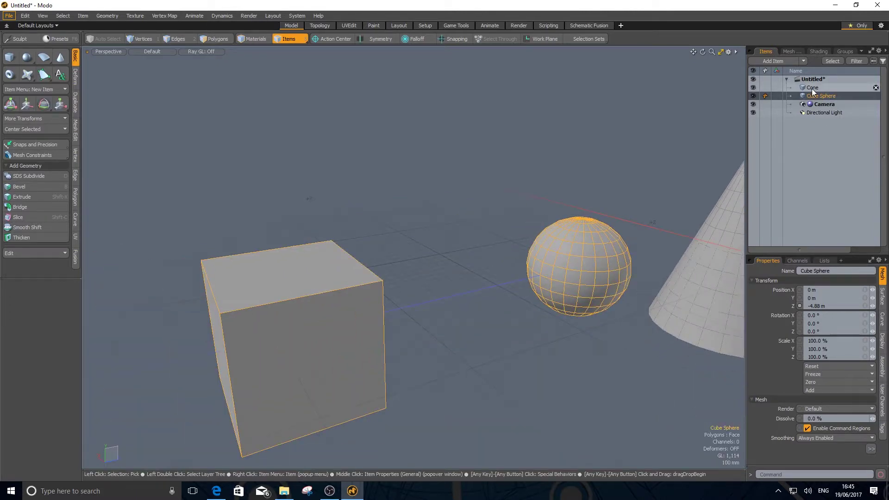
alt+drag(657, 238, 449, 241)
scroll(578, 234, down, 5)
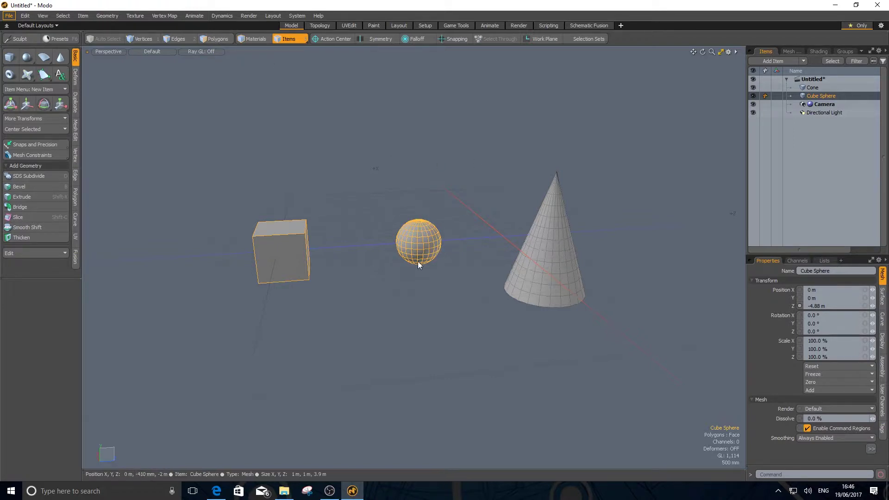
- Switch to polygon selection and set the lasso style to Rectangle
click(213, 39)
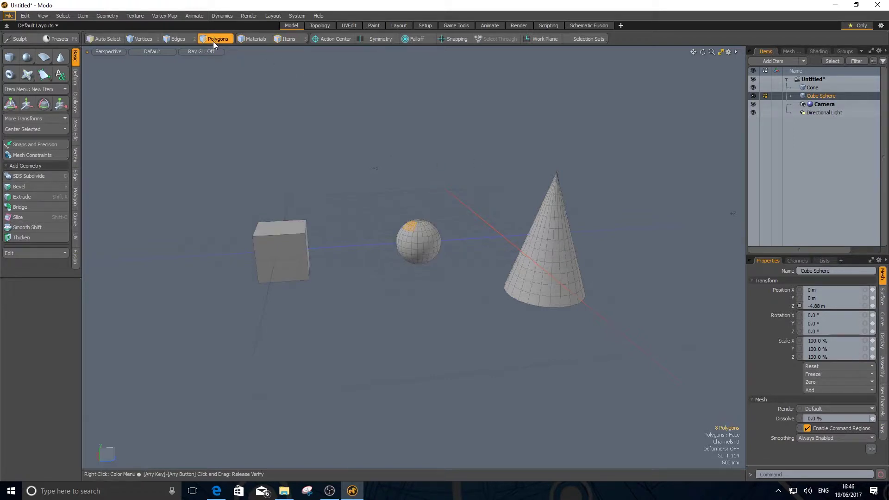
right_click(378, 198)
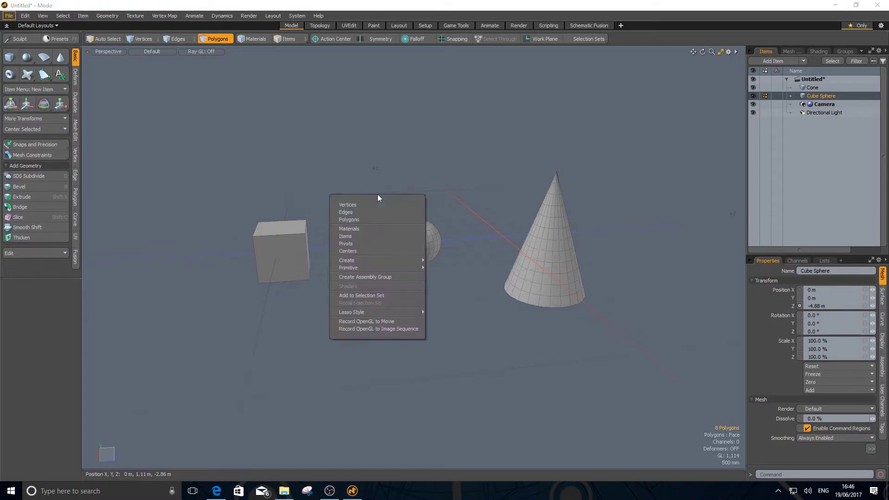
mouse_move(365, 263)
mouse_move(382, 312)
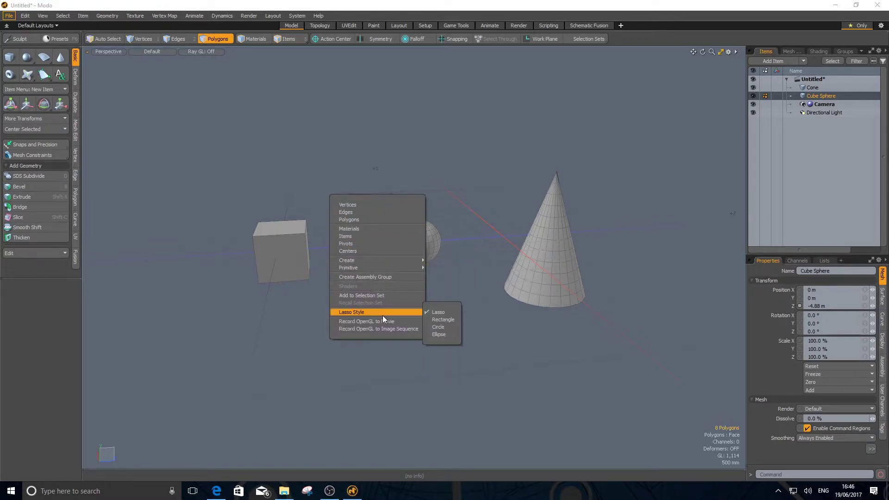
click(457, 319)
alt+scroll(417, 246, up, 6)
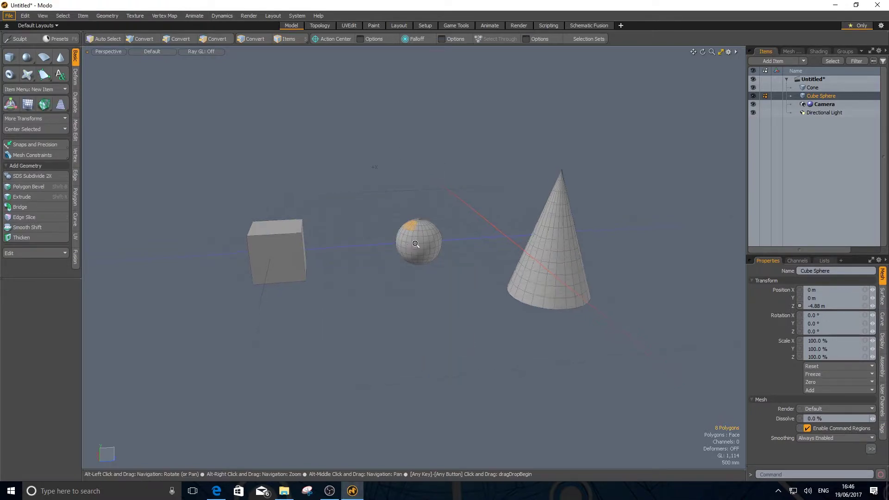
alt+drag(506, 273, 512, 276)
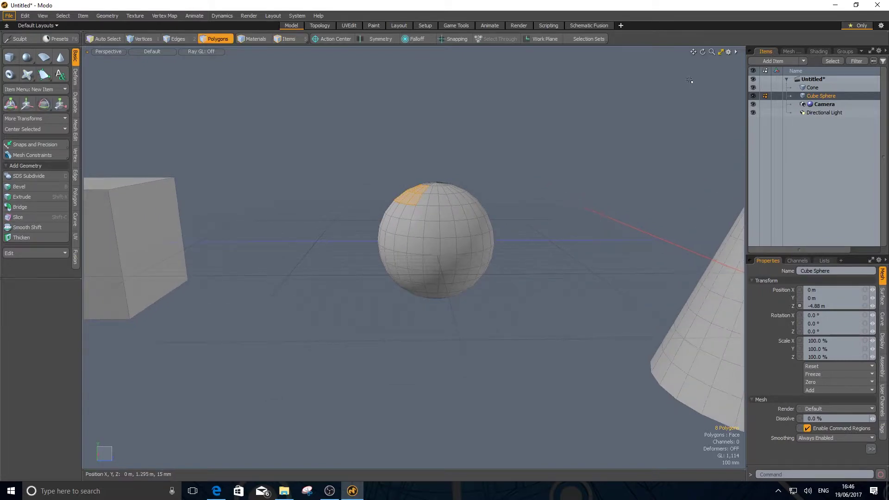
- In the quad view, select the half of the sphere facing the cone, then cut it and paste it into the Cone mesh
click(721, 52)
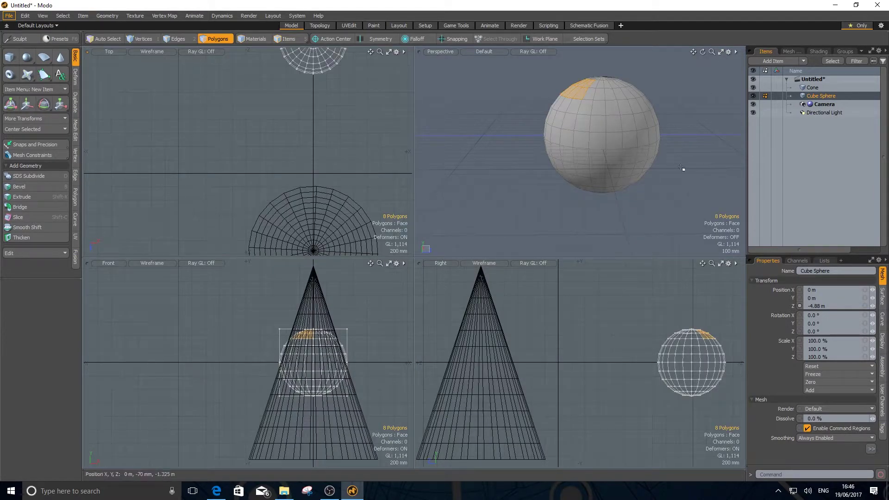
key(shift+a)
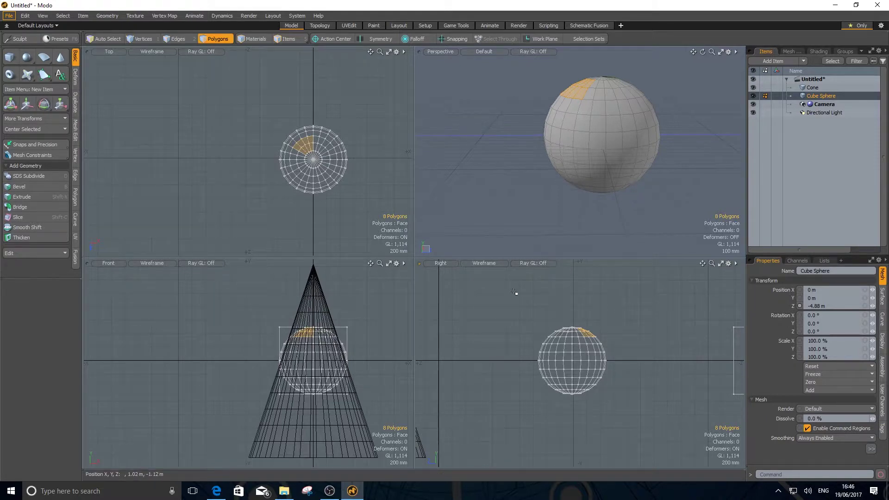
drag(514, 292, 575, 413)
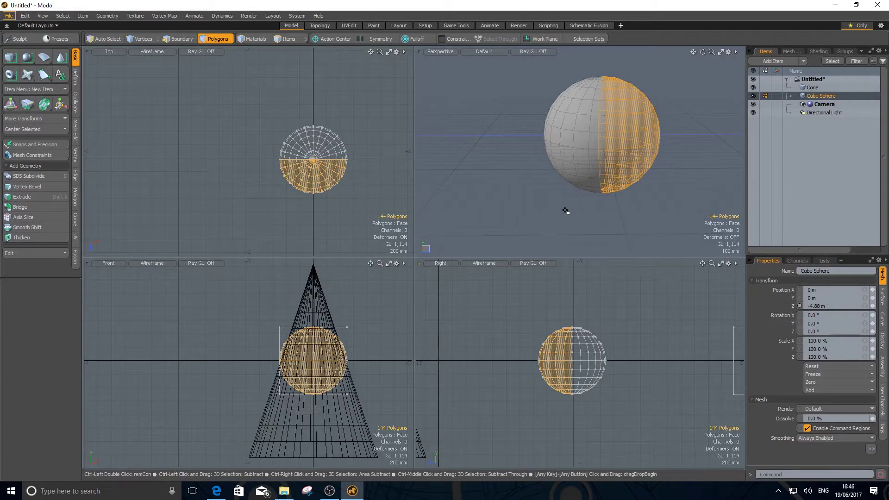
key(Delete)
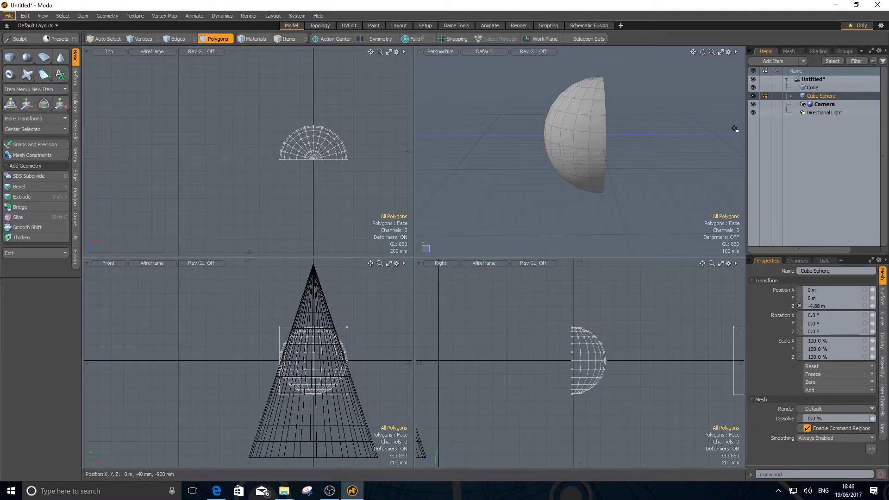
click(821, 88)
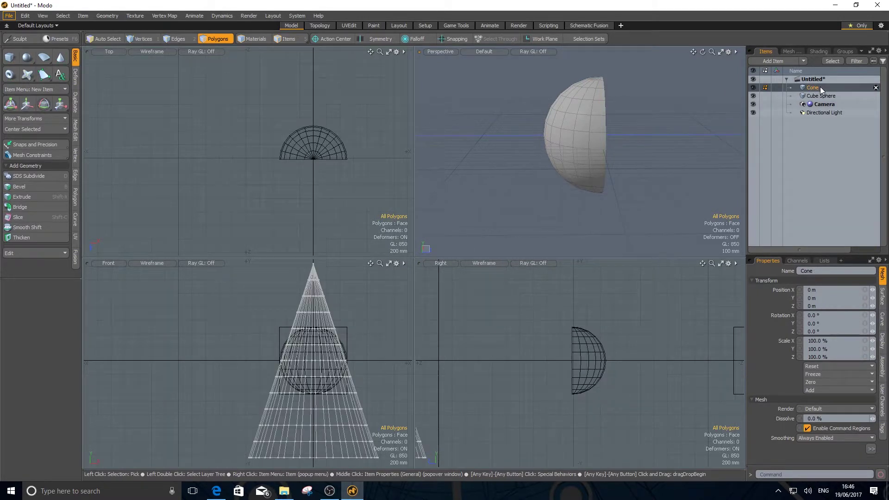
key(ctrl)
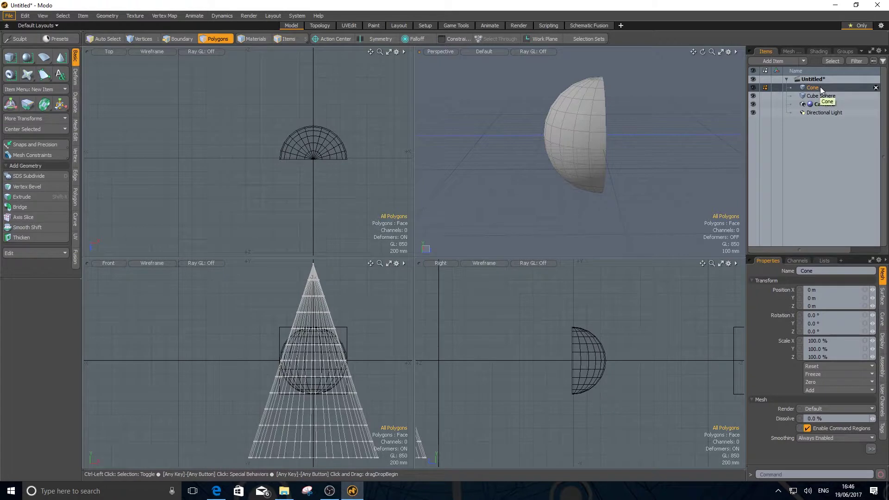
key(ctrl+z)
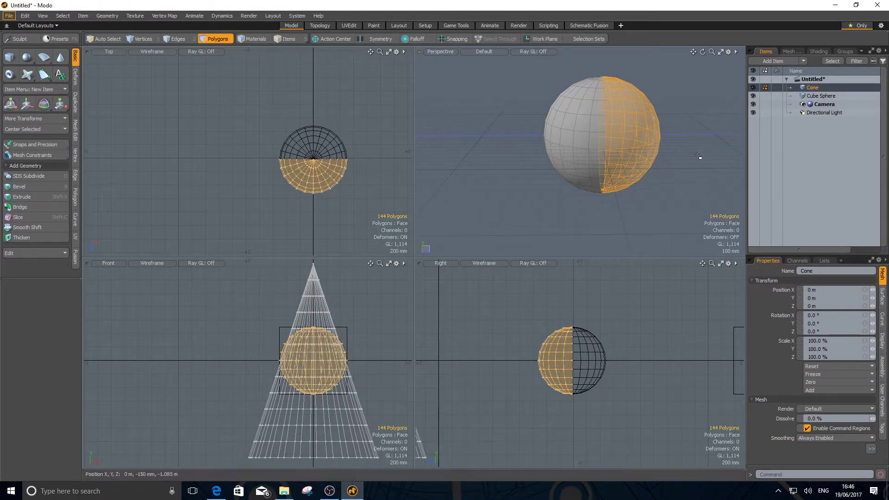
- Switch to item selection and check which half of the sphere belongs to the Cone item and which to the Cube Sphere item
alt+right_drag(698, 155, 618, 163)
alt+middle_drag(618, 162, 488, 163)
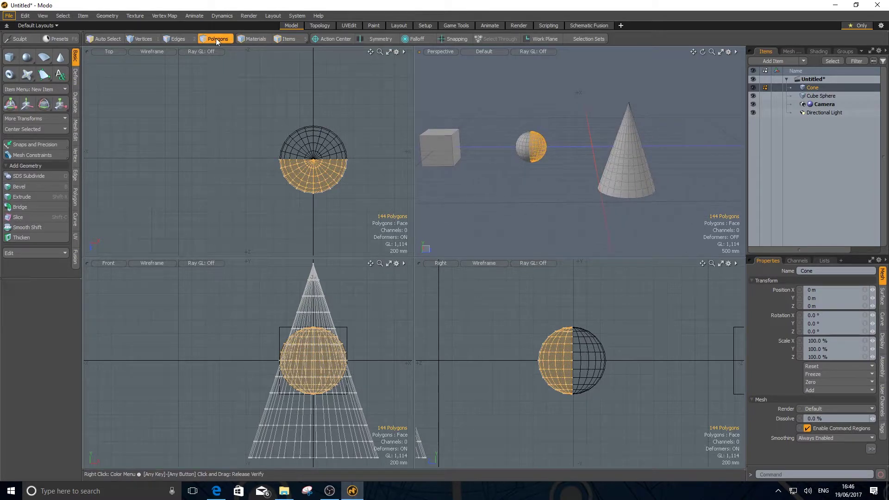
click(289, 39)
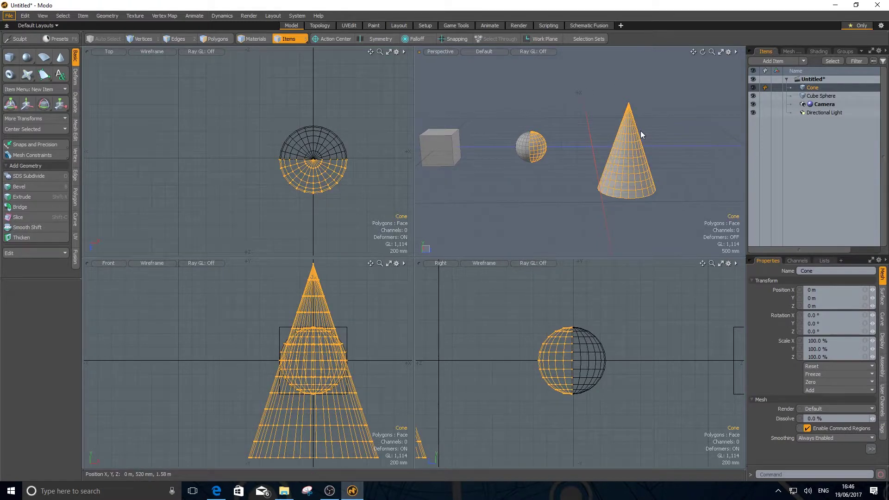
click(827, 96)
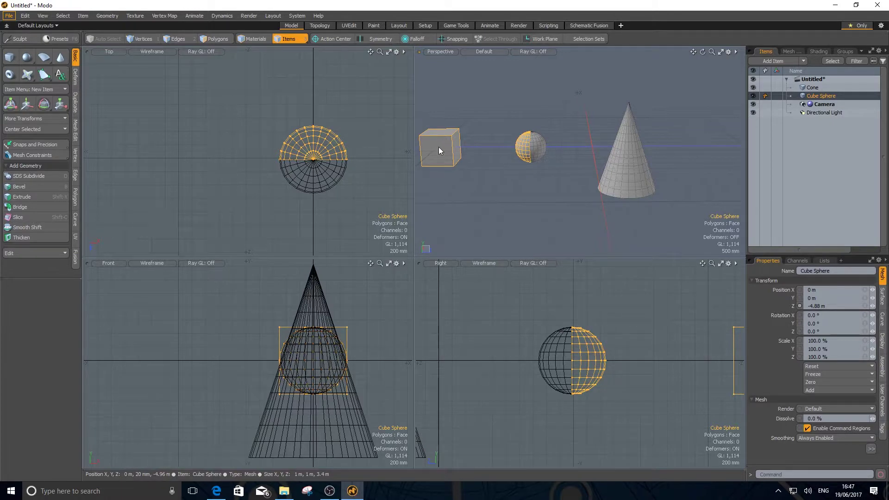
click(533, 143)
click(526, 144)
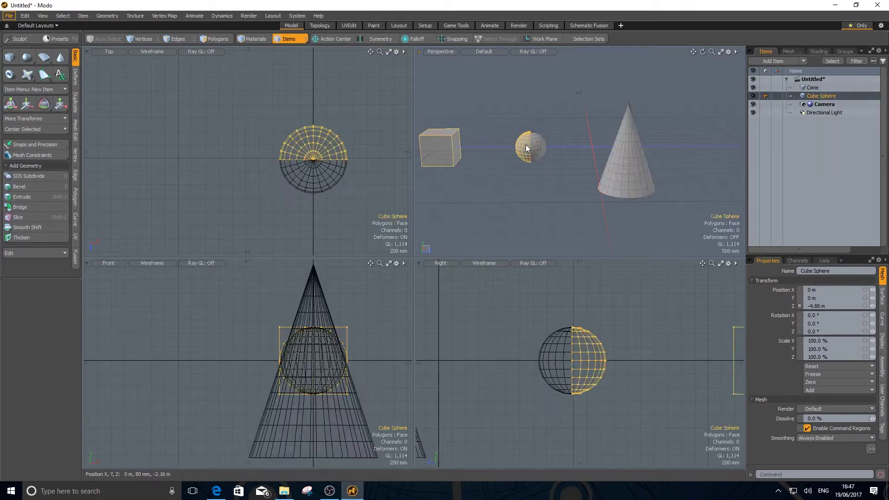
click(539, 145)
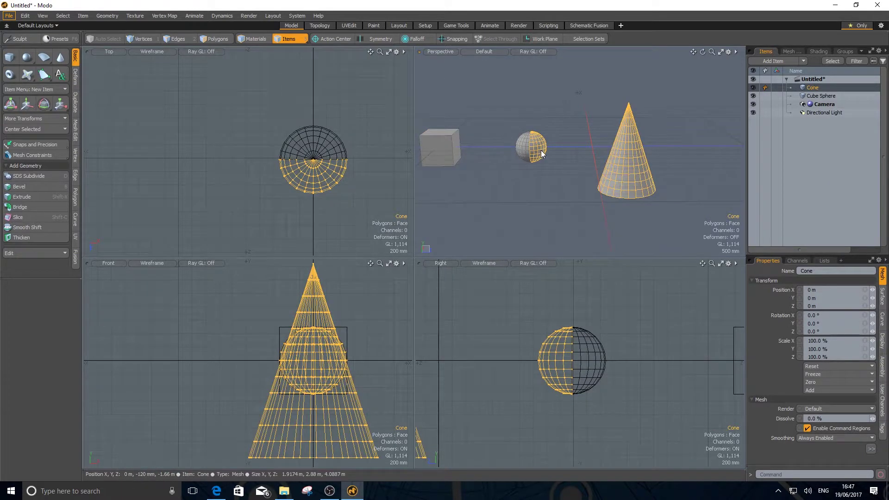
- Move the Cone item along the Z axis to 440 mm, carrying its half of the sphere with it
key(w)
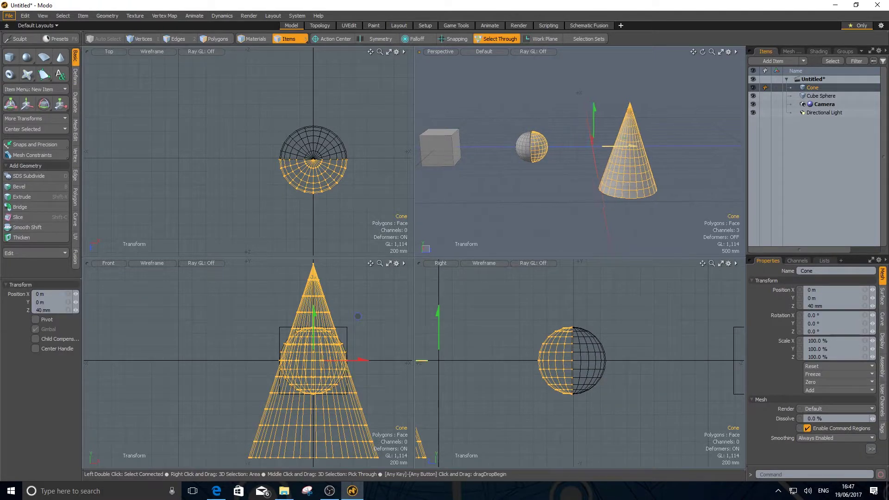
drag(627, 149, 642, 148)
key(space)
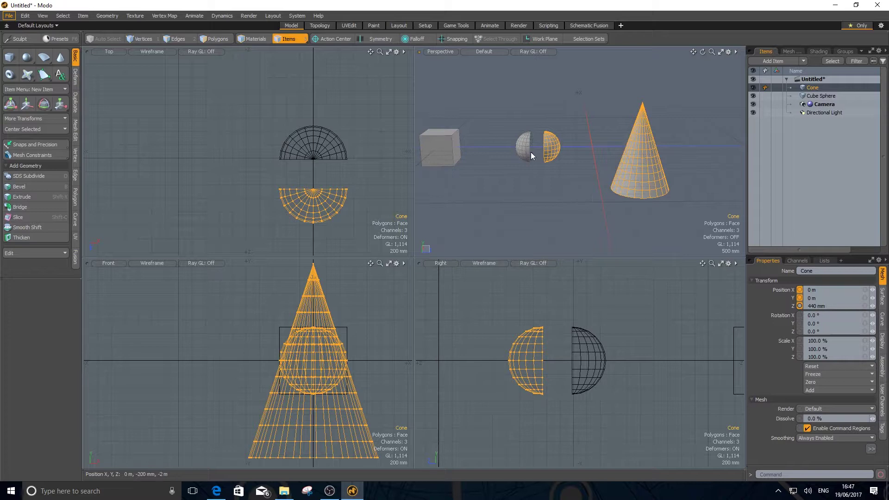
- Make the Cube Sphere item active and switch to polygon selection
mouse_move(530, 152)
alt+right_down()
mouse_move(588, 149)
mouse_move(622, 161)
mouse_move(537, 162)
alt+right_up()
alt+middle_drag(439, 147, 529, 162)
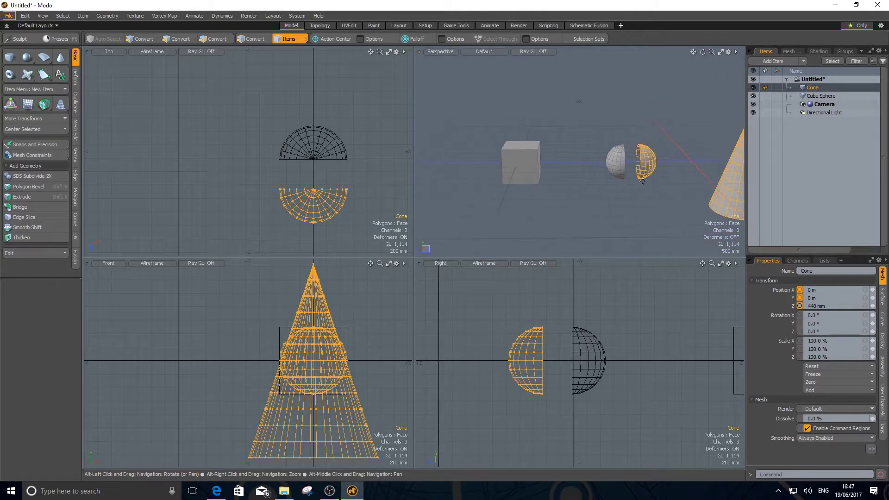
click(529, 162)
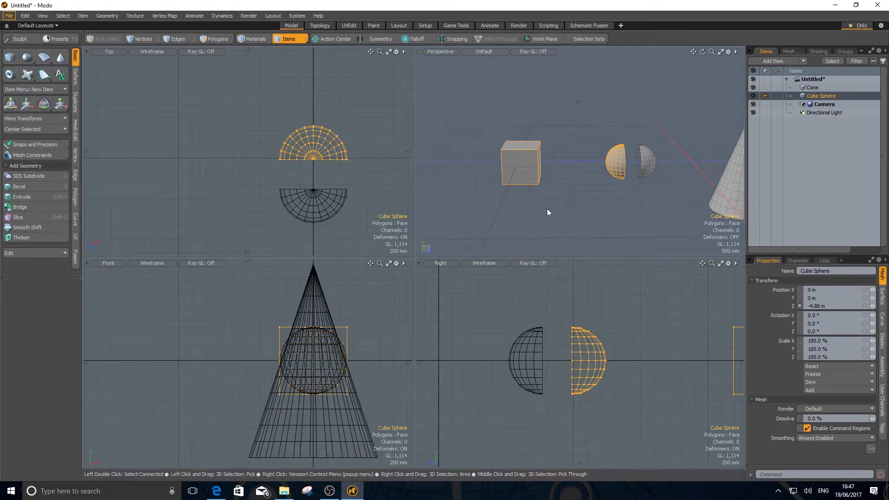
key(3)
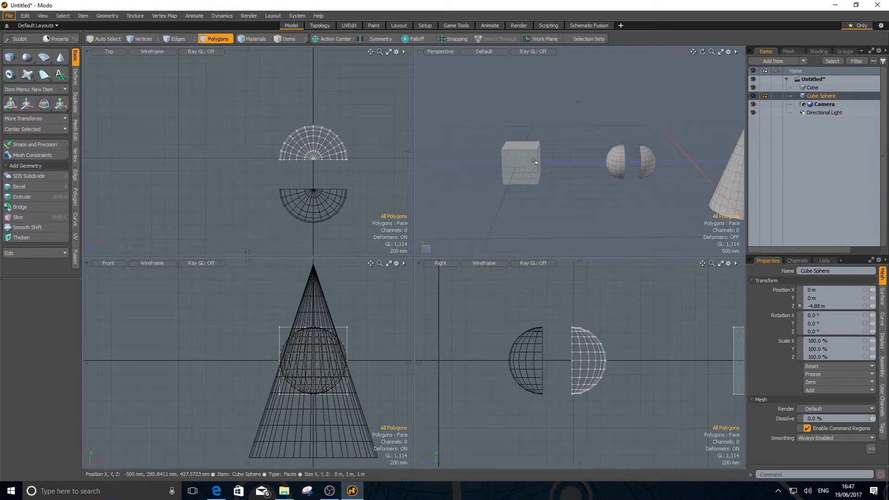
- Select all six polygons of the cube one by one from different sides
click(519, 171)
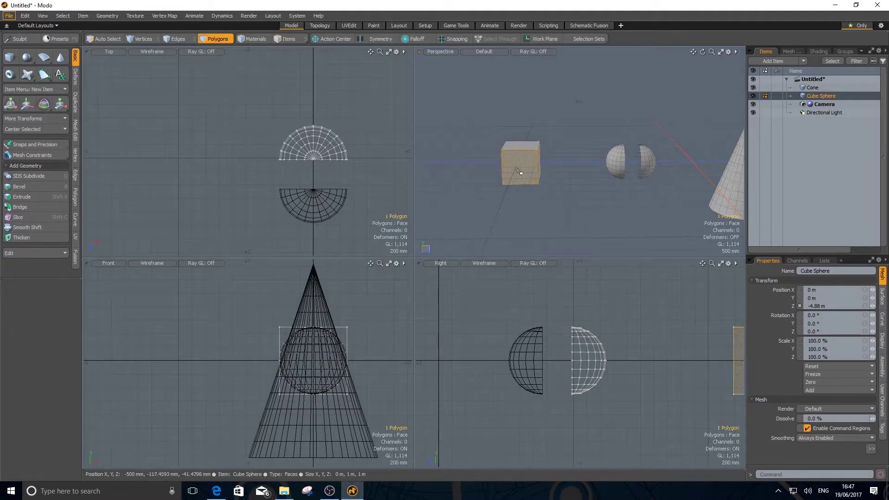
shift+click(529, 145)
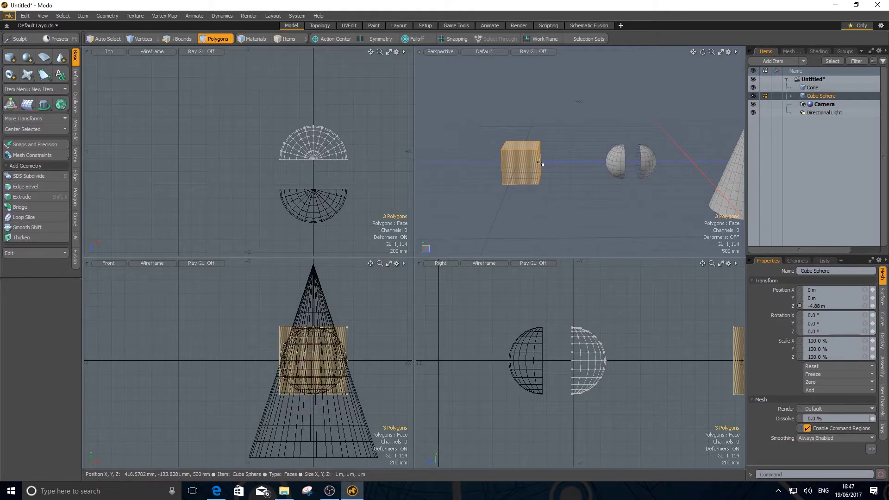
key(grave)
mouse_move(569, 169)
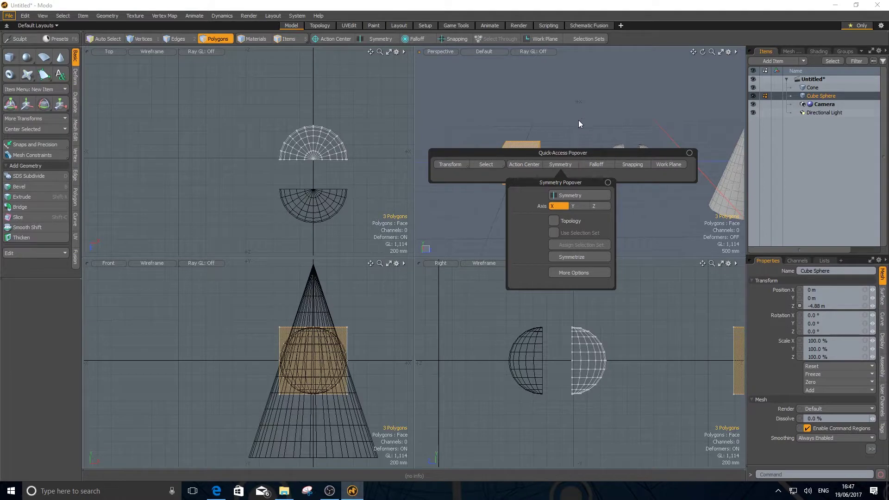
alt+drag(552, 162, 639, 181)
shift+click(619, 134)
shift+click(641, 182)
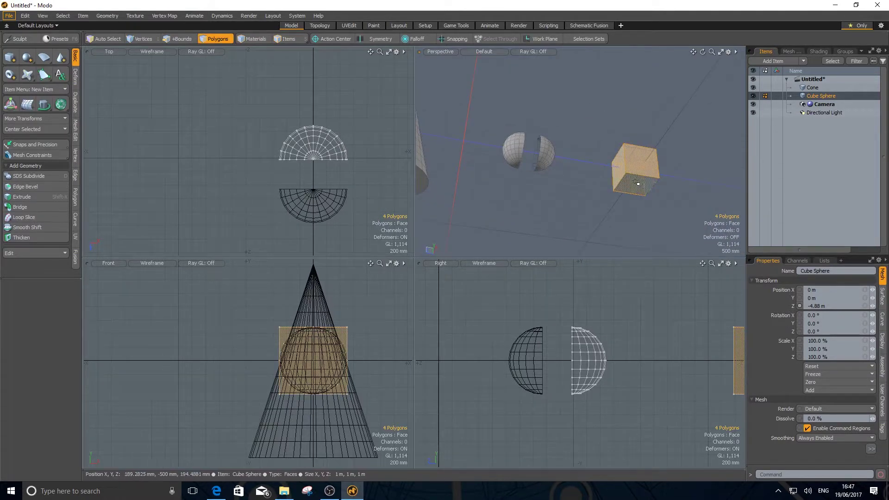
alt+drag(704, 183, 553, 194)
shift+click(551, 150)
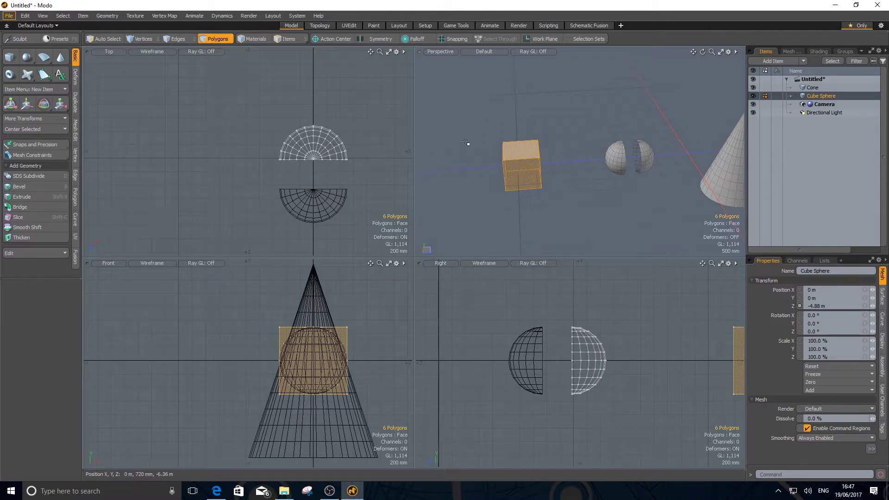
- Try area selections around the cube, then clear the polygon selection
drag(476, 110, 560, 221)
click(465, 136)
drag(482, 119, 575, 227)
click(593, 211)
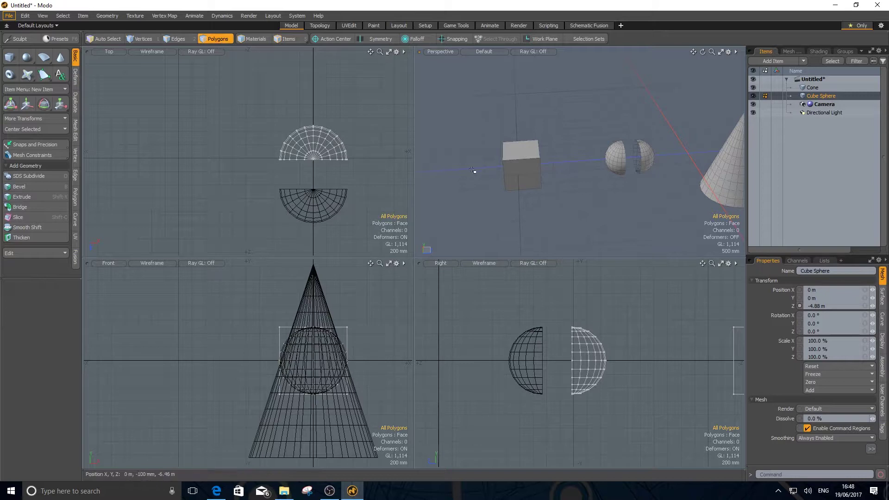
- Select all connected polygons of the cube at once and cut them from the Cube Sphere mesh
double_click(521, 173)
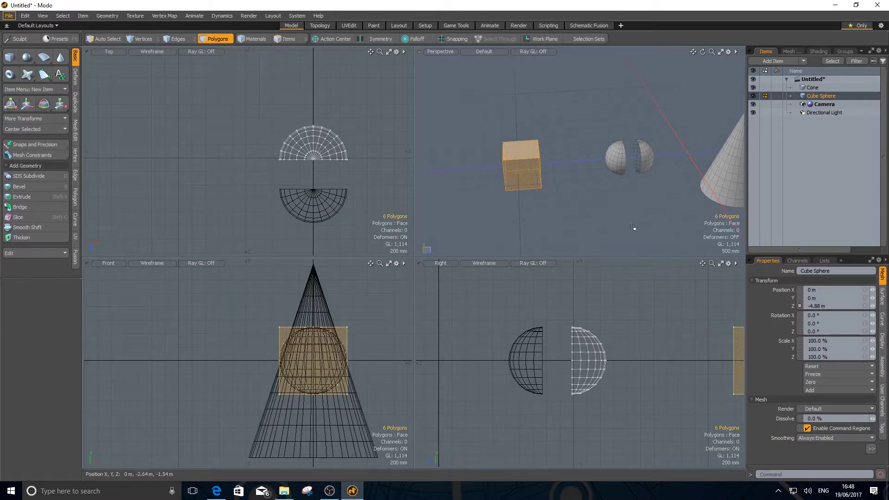
alt+drag(632, 227, 598, 222)
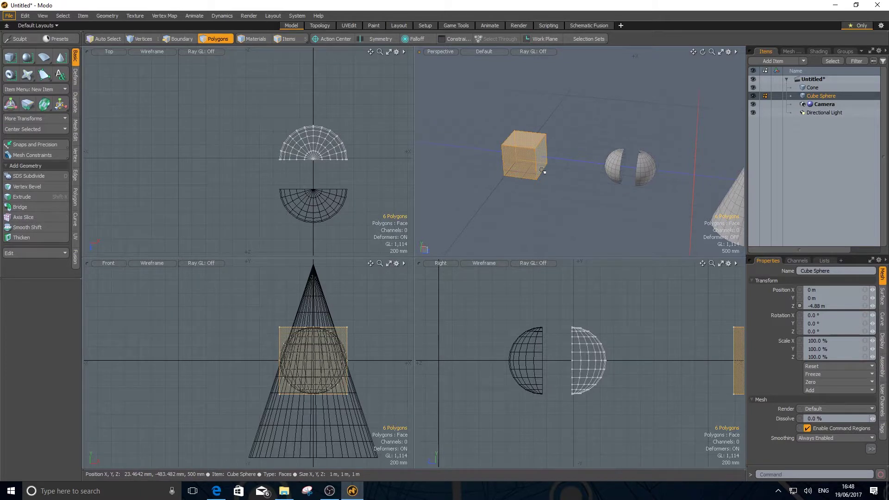
key(Delete)
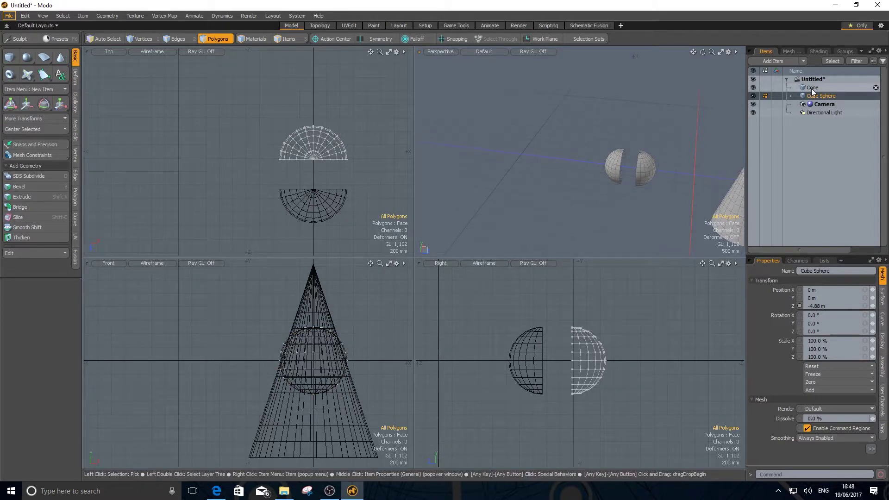
- Make the Cone item active and paste the cut cube polygons into its mesh
click(812, 88)
key(ctrl+z)
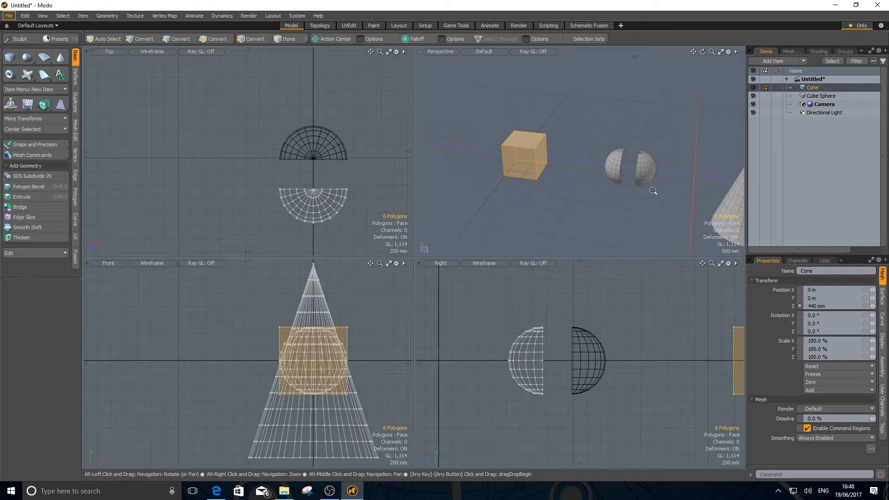
alt+drag(654, 192, 665, 191)
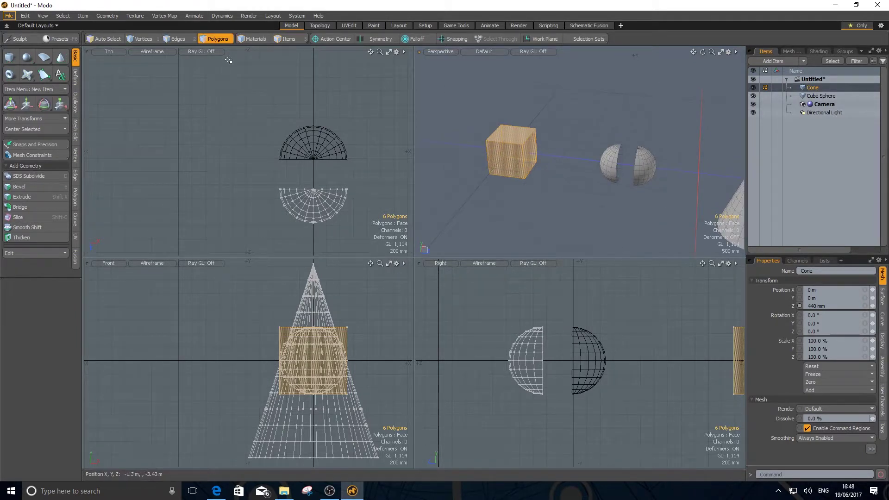
- Switch to item selection and select the Cube Sphere and Cone items in turn to compare which geometry each contains
click(288, 38)
key(a)
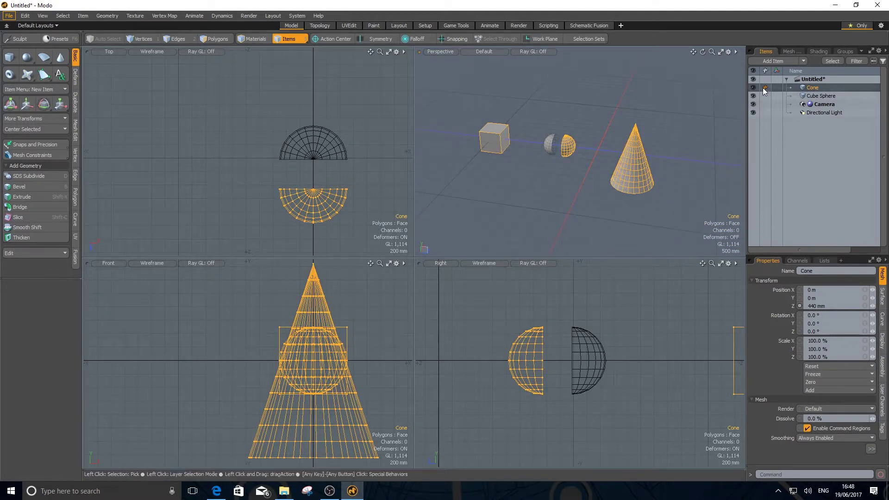
click(810, 97)
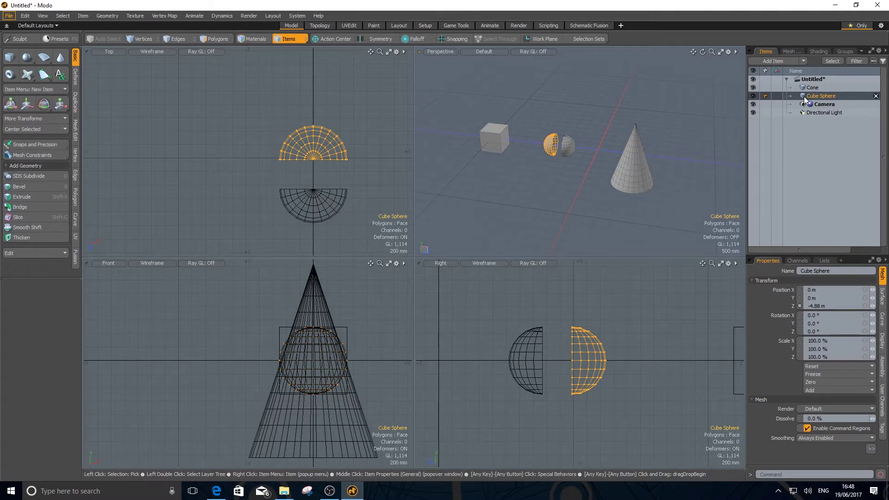
click(573, 149)
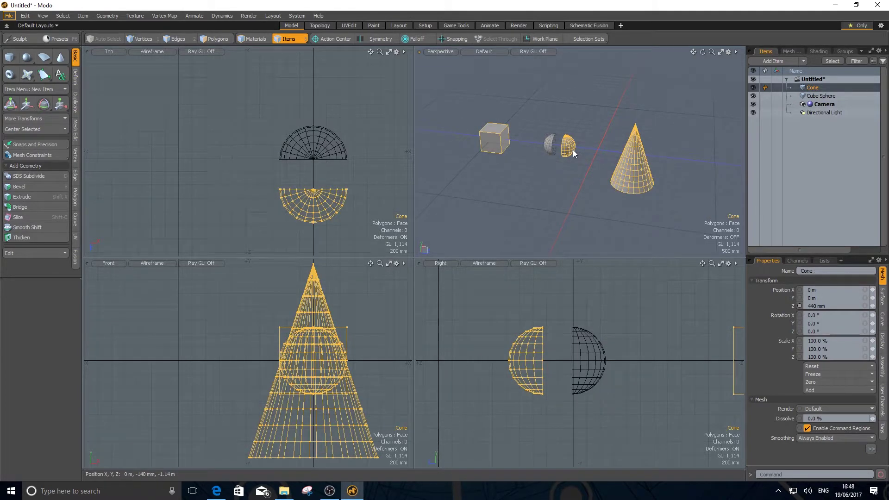
- Switch to polygon selection, select all connected polygons of the Cone mesh's half sphere and copy them
click(218, 39)
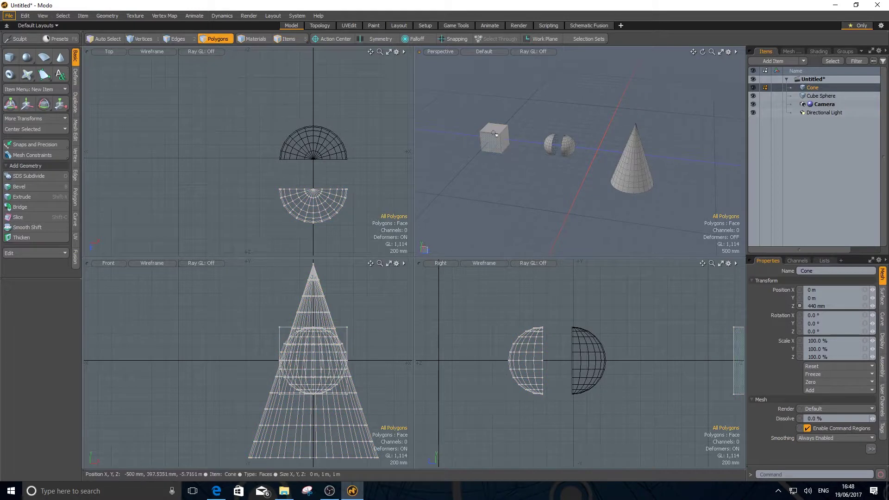
double_click(566, 145)
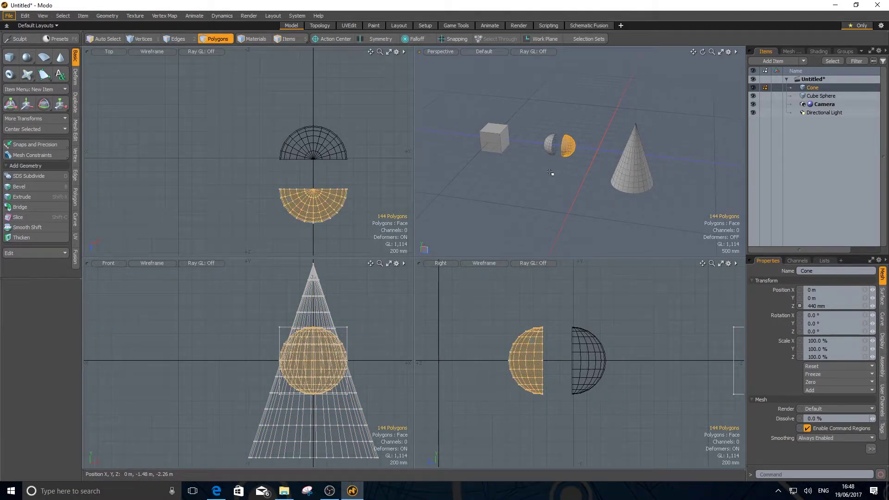
key(ctrl)
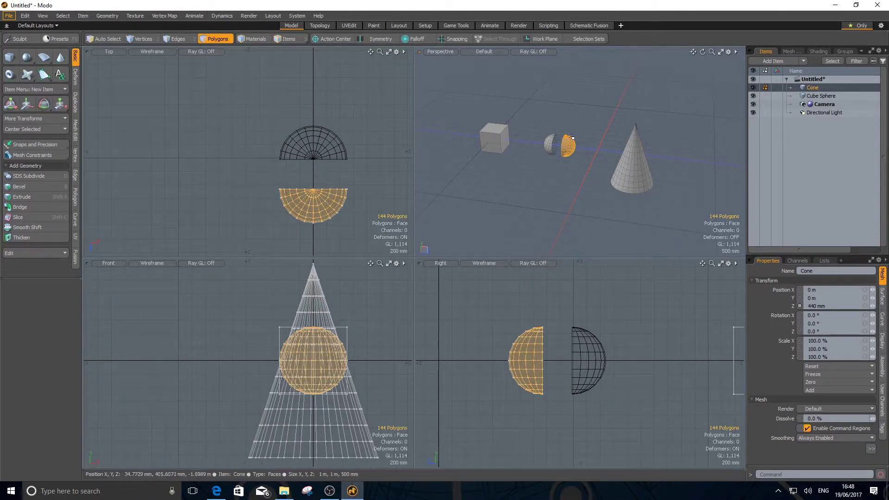
- Paste the copied half sphere into the Cube Sphere mesh and return to polygon selection
click(818, 97)
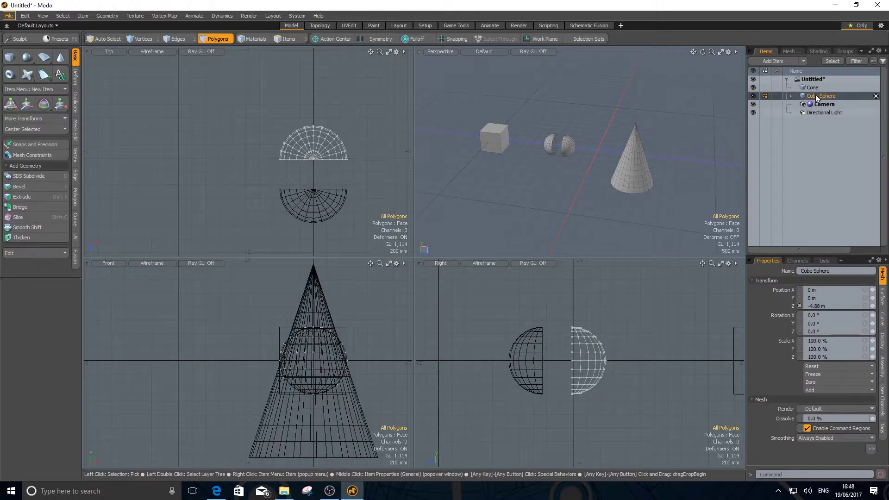
click(290, 40)
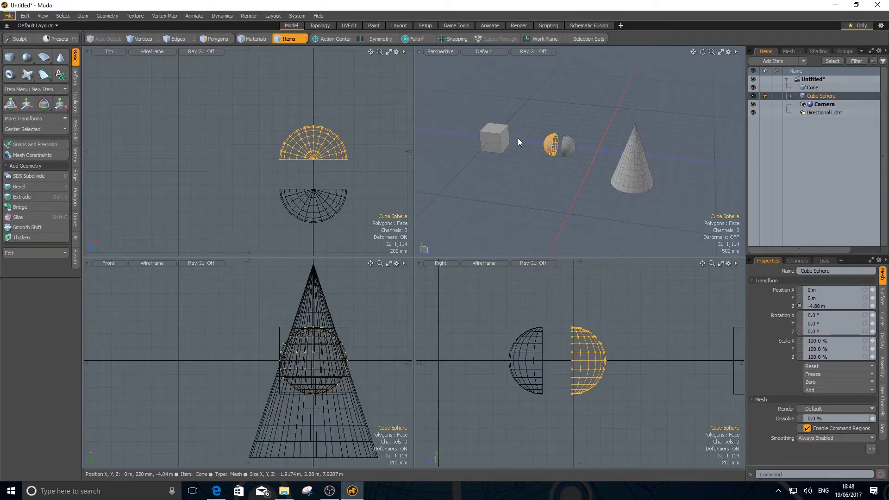
key(ctrl)
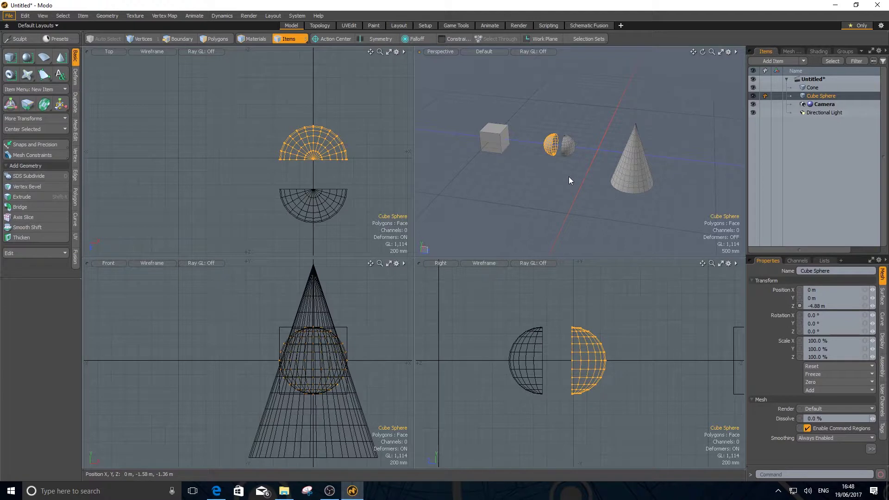
key(3)
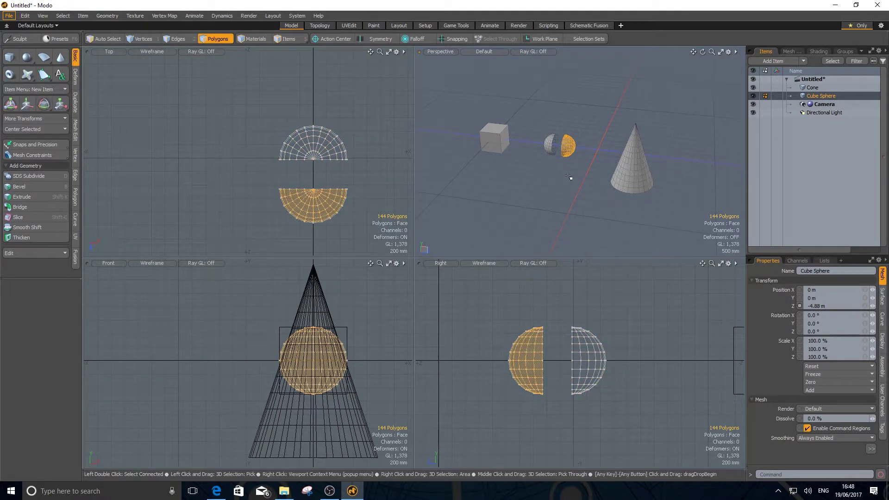
- Move the pasted half-sphere polygons -400 mm along Z, then undo the move
key(w)
mouse_move(598, 149)
mouse_down()
mouse_move(561, 146)
mouse_move(600, 153)
mouse_up()
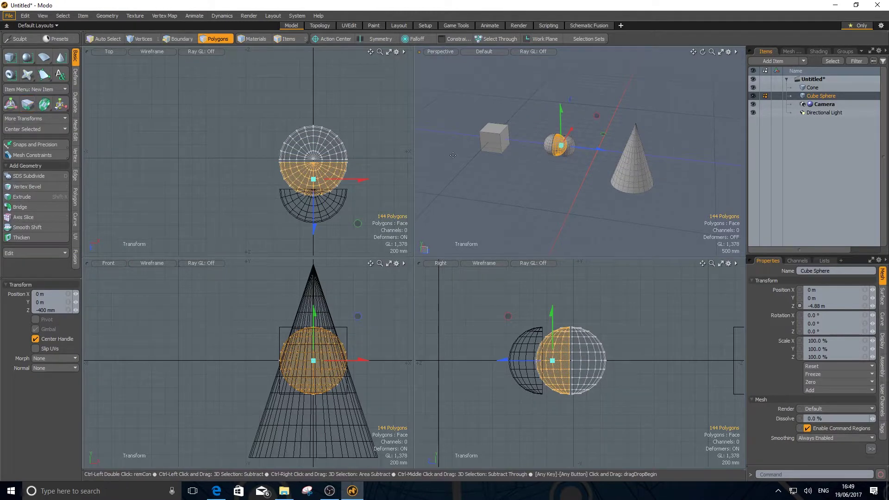
key(ctrl+z)
key(ctrl+z)
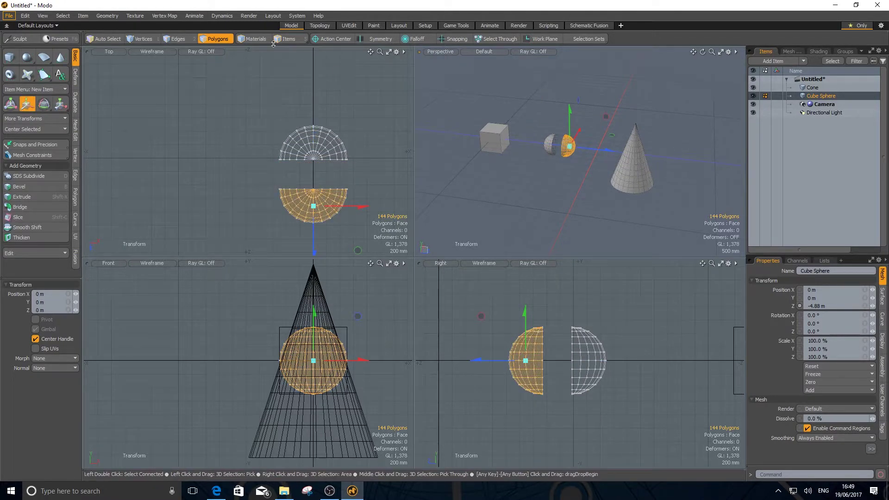
- Switch to item selection and move the whole Cube Sphere item -1.3 m along Z
click(289, 39)
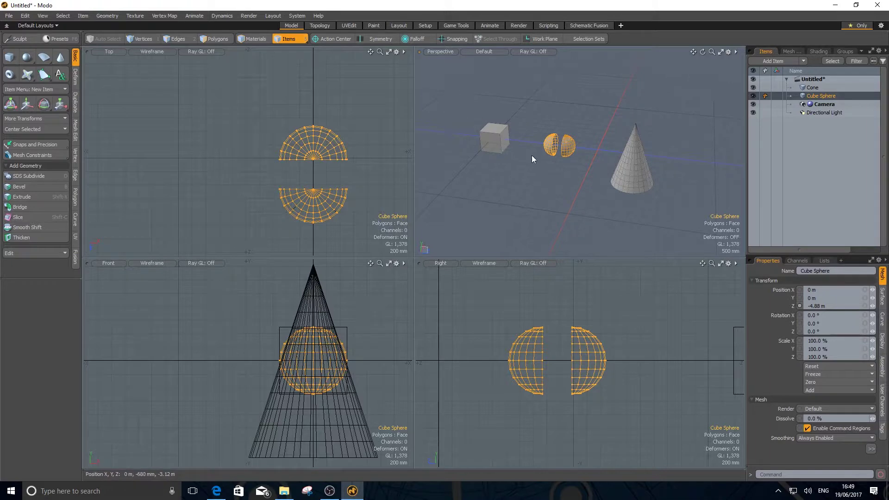
key(w)
drag(529, 141, 551, 148)
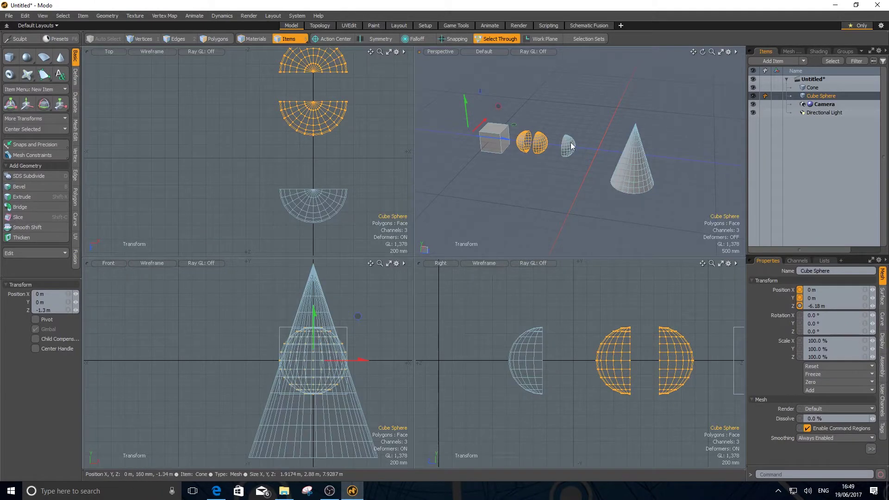
- Maximize the perspective viewport and examine the moved half spheres beside the original half sphere, cube and cone
alt+drag(576, 184, 589, 171)
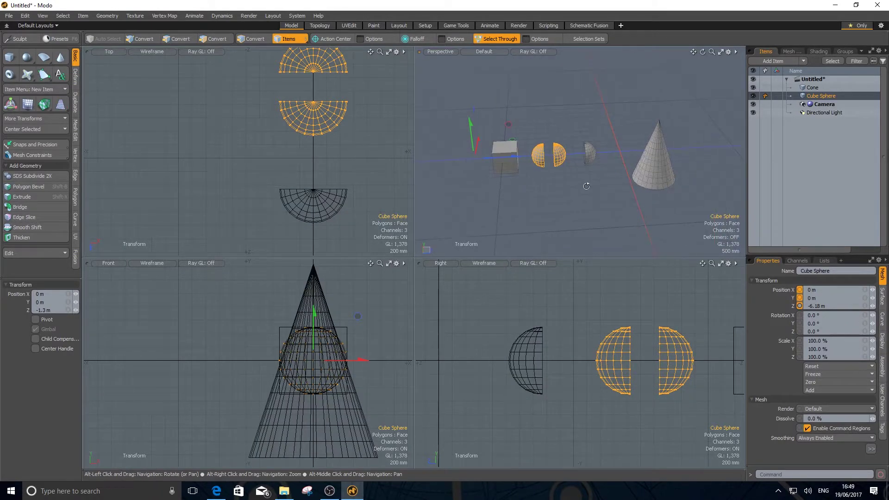
click(720, 52)
scroll(427, 262, up, 5)
scroll(426, 261, down, 3)
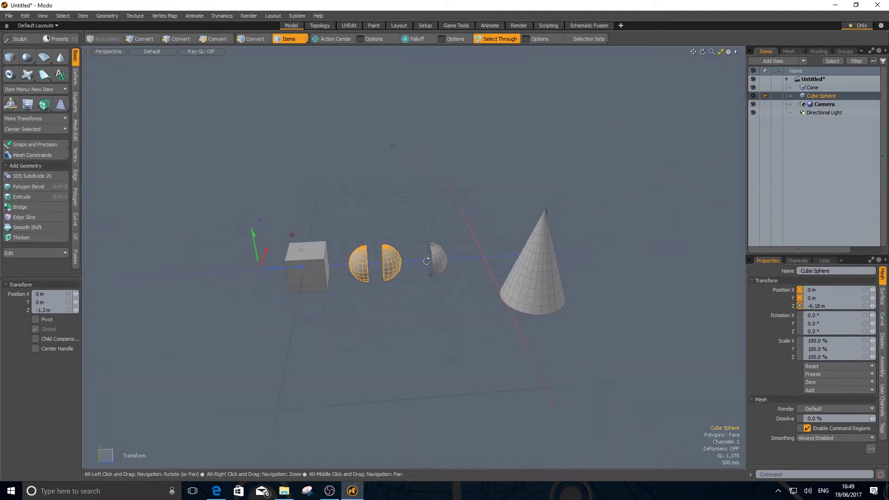
alt+drag(427, 261, 415, 292)
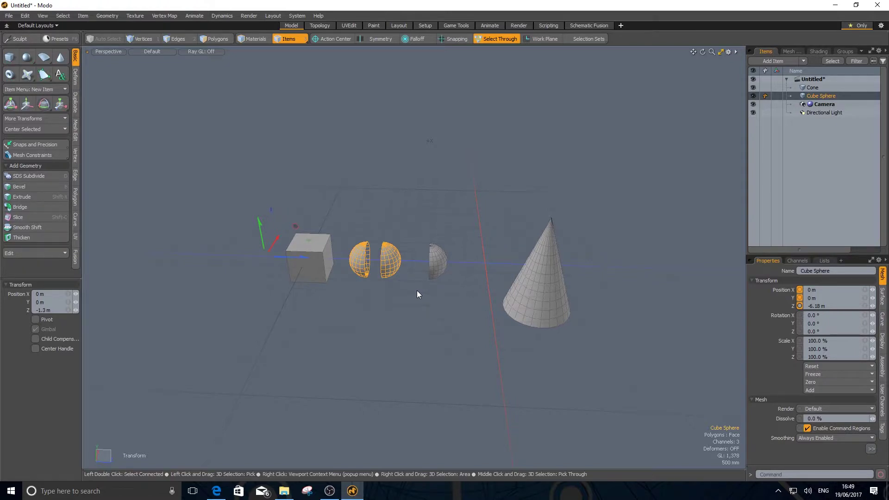
key(alt)
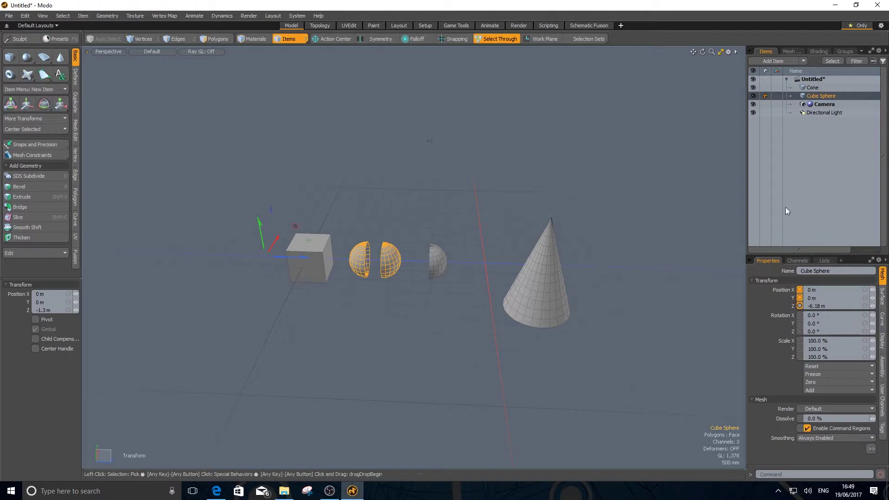
- Drop the Move tool and select the Cone item, viewing the cone from the front
alt+drag(671, 265, 525, 115)
click(284, 38)
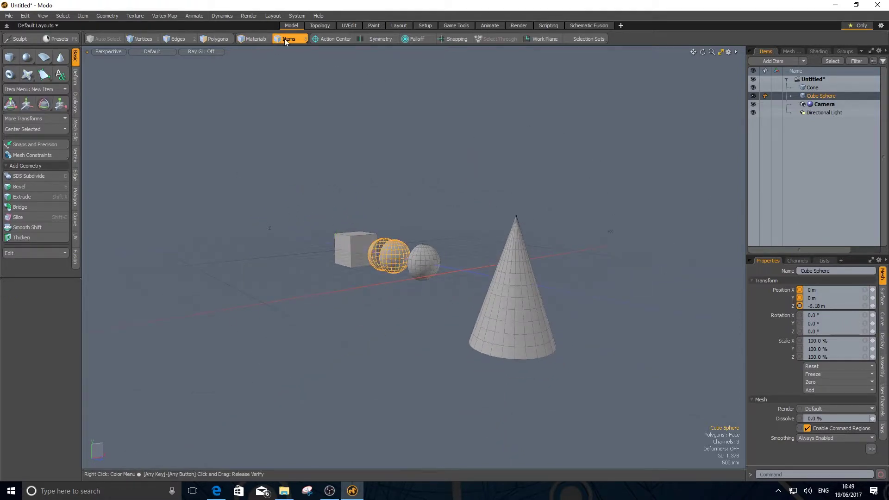
click(543, 312)
alt+drag(555, 266, 545, 312)
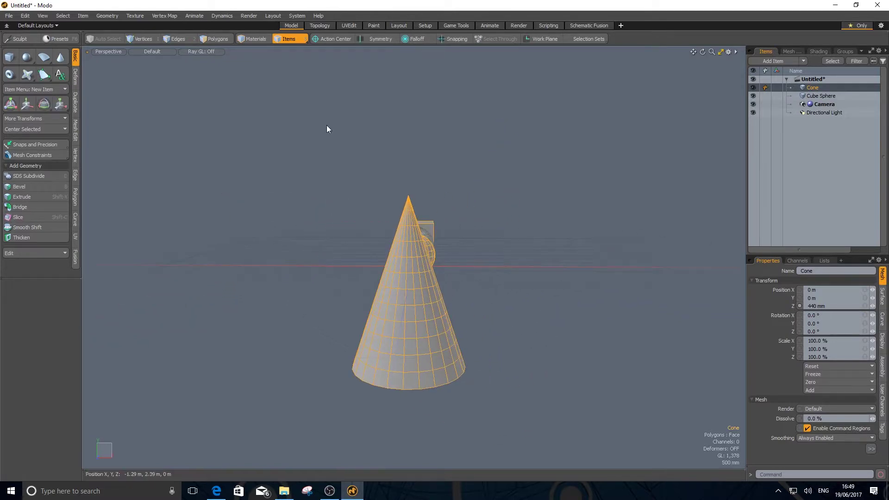
- Switch to edge selection, pick four neighbouring horizontal edges on the cone one by one, then clear the selection
click(214, 39)
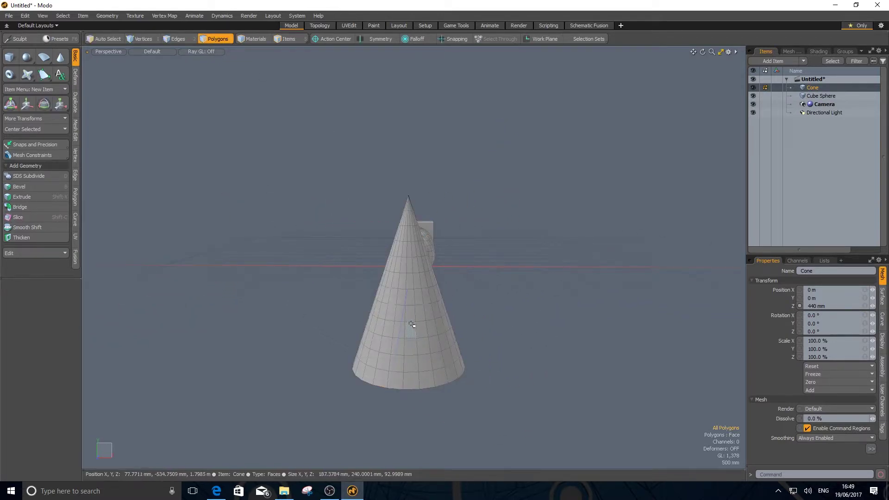
click(179, 40)
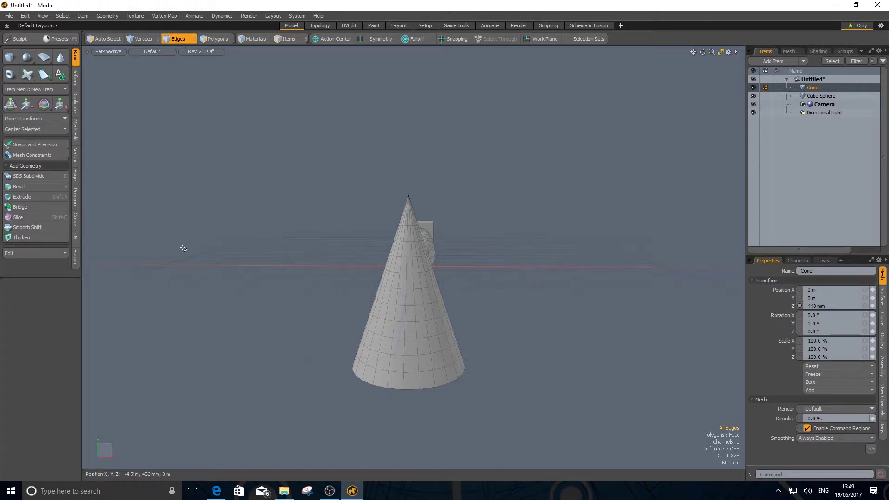
click(400, 321)
shift+click(414, 321)
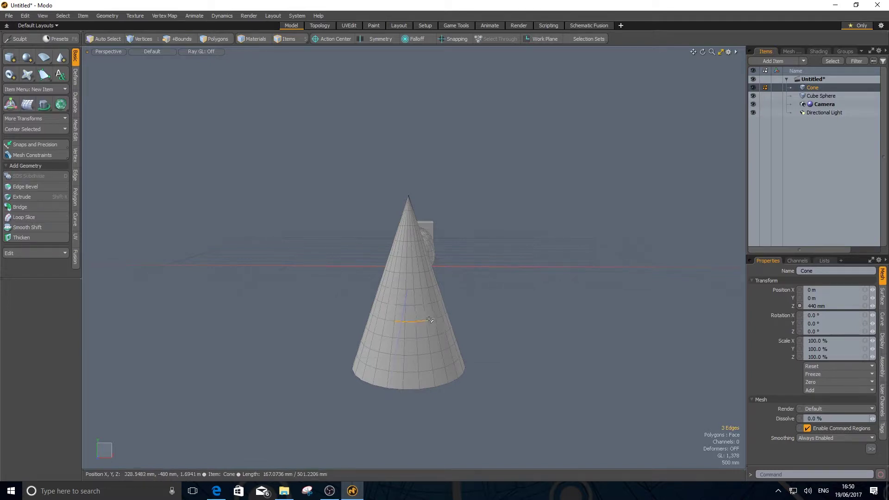
shift+click(431, 319)
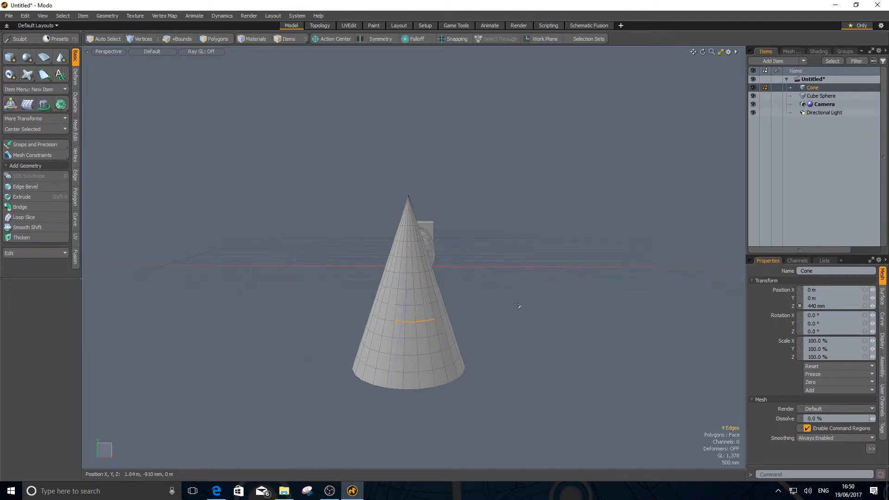
click(565, 282)
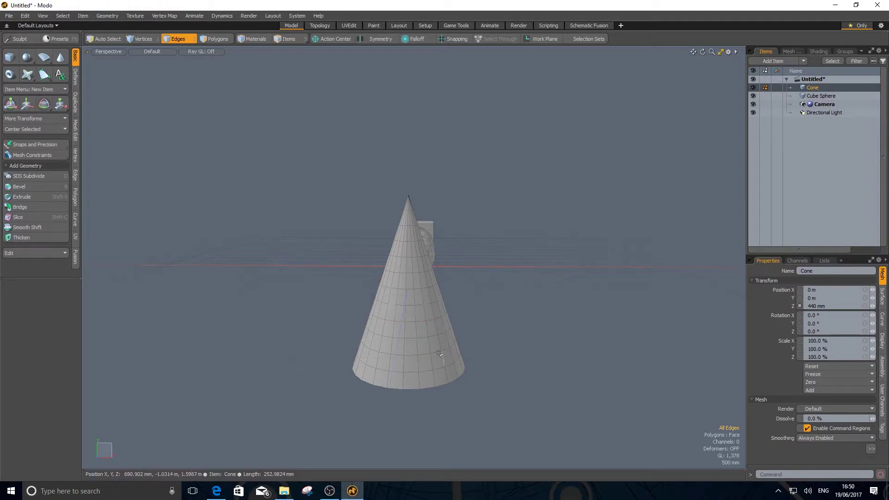
- Select two adjacent horizontal edges on the cone and extend the selection along their edge loop around it
click(400, 321)
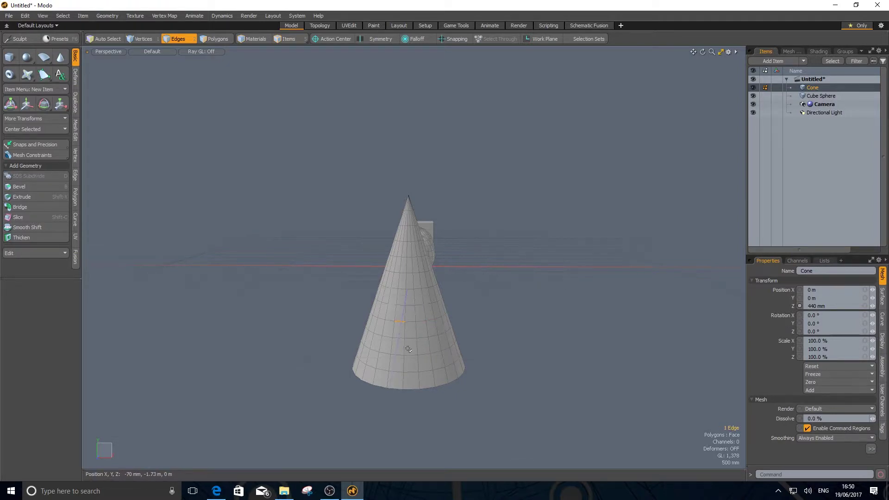
shift+click(412, 321)
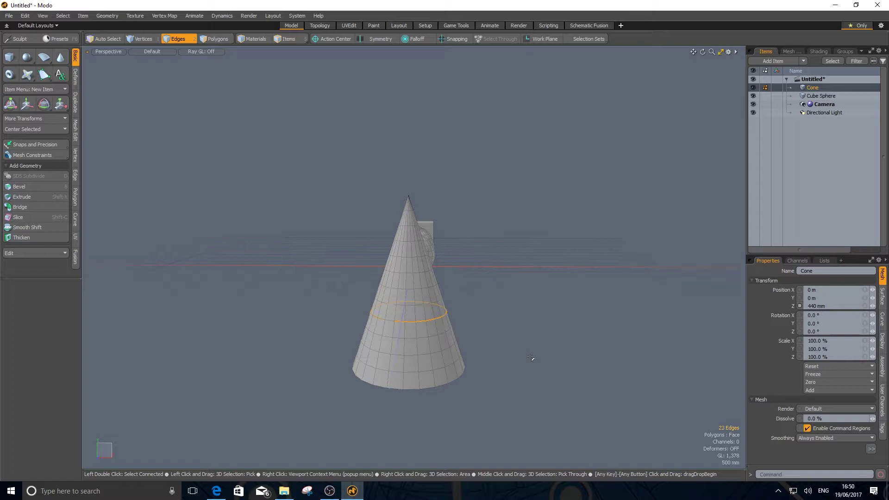
- Switch to polygon selection, extend two adjacent polygons into a horizontal ring around the cone, then clear the selection
click(214, 38)
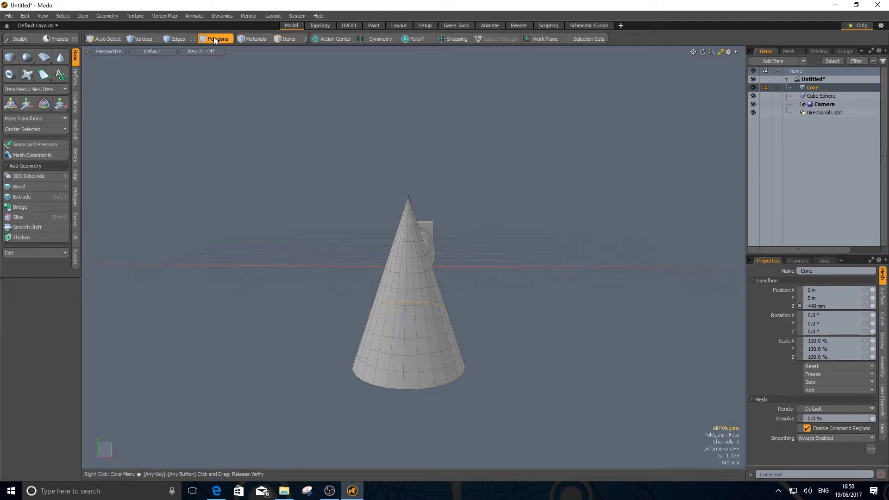
drag(413, 317, 410, 313)
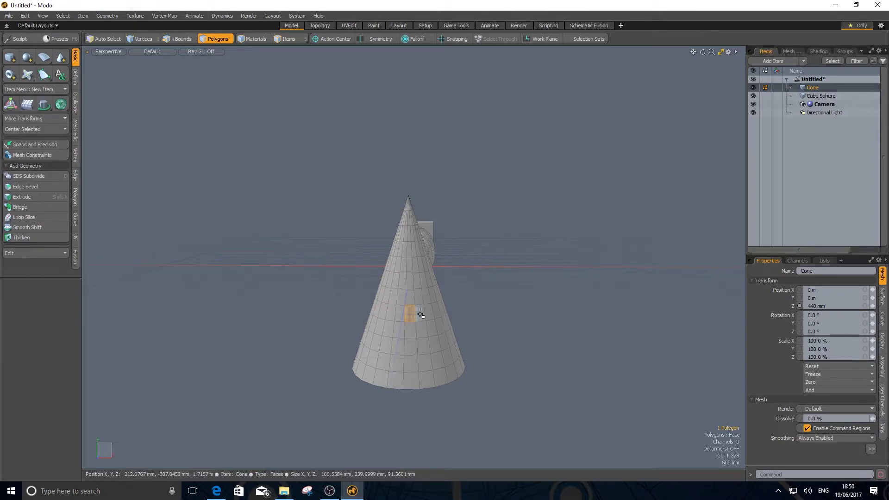
key(Up)
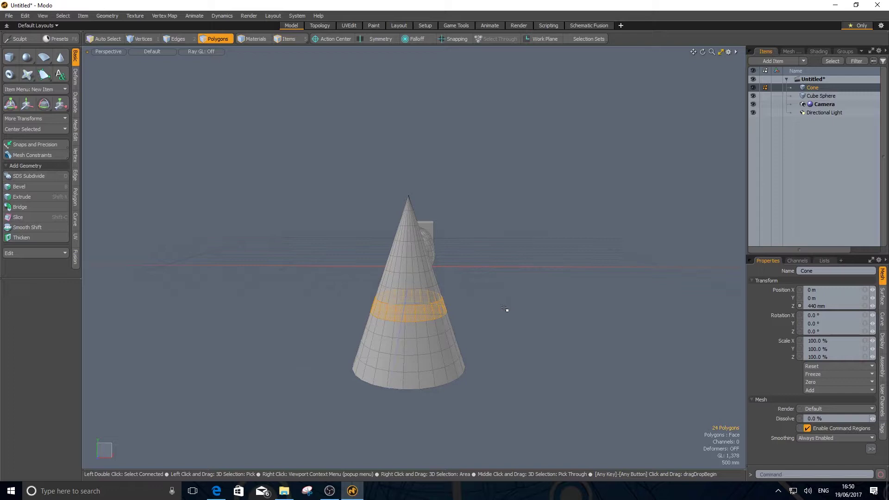
click(521, 327)
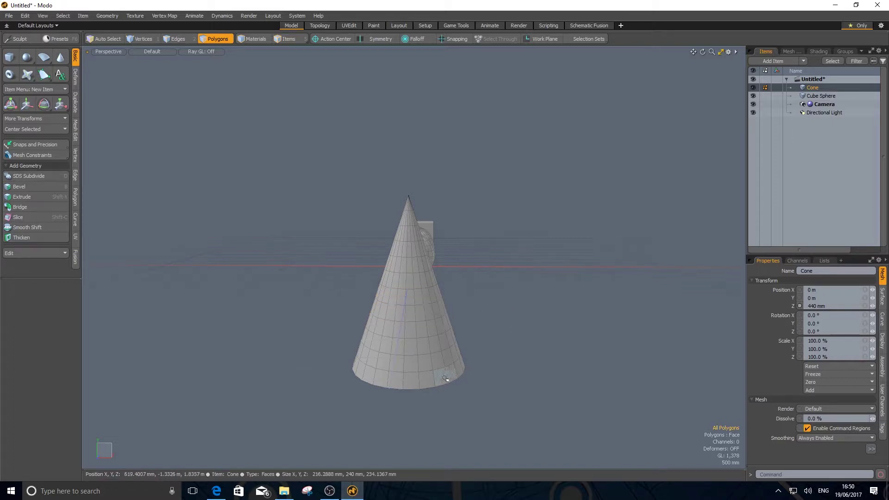
- Select two vertically adjacent polygons at the cone's base and extend the selection upward into a column of seven polygons
drag(430, 383, 423, 369)
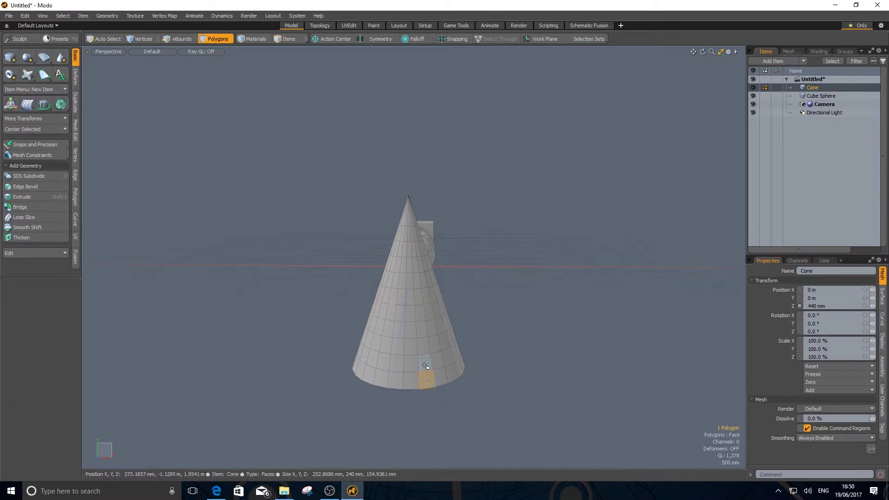
key(Up)
key(Up)
key(Up)
key(Up)
key(Up)
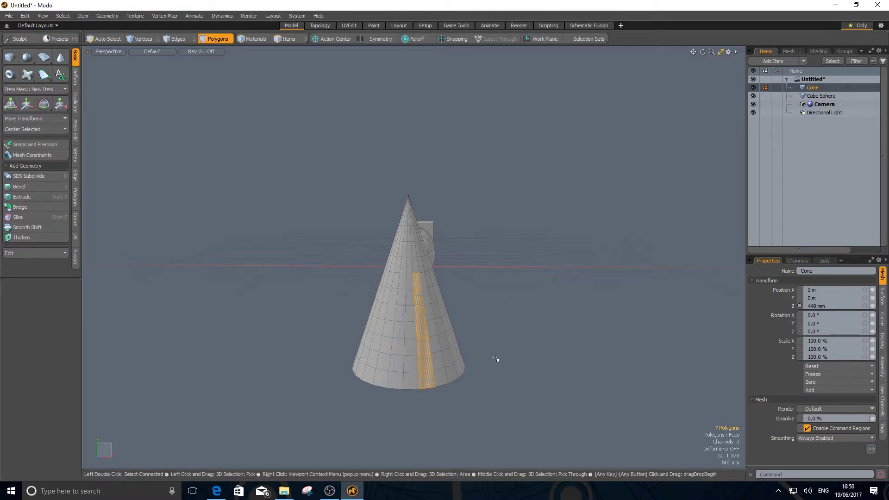
- Extend the polygon column up the cone toward its tip until no further polygons can be added, and view the column from the side
key(Up)
key(Up)
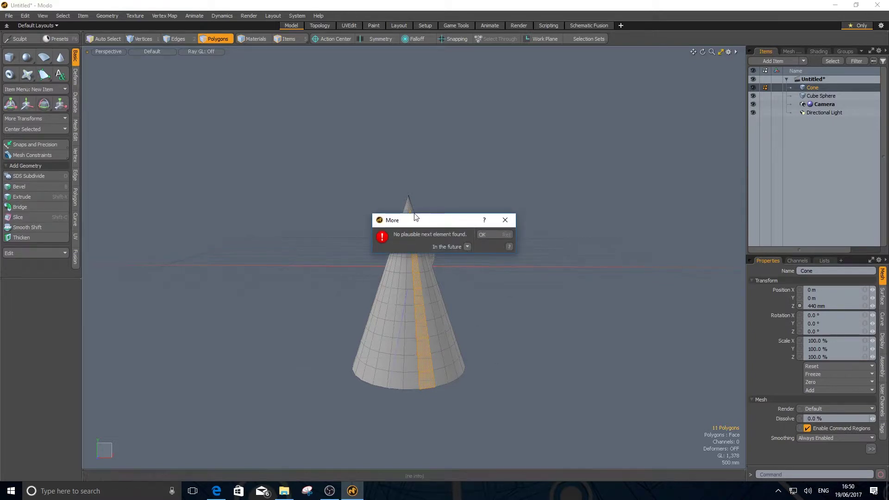
click(493, 235)
alt+right_drag(456, 209, 558, 222)
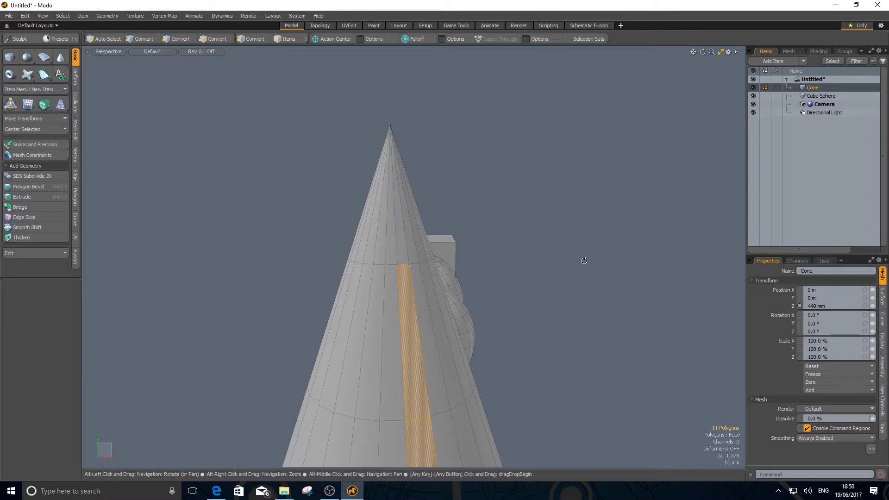
alt+drag(583, 258, 519, 256)
alt+middle_drag(519, 255, 481, 135)
alt+right_drag(596, 214, 563, 214)
alt+drag(561, 215, 448, 242)
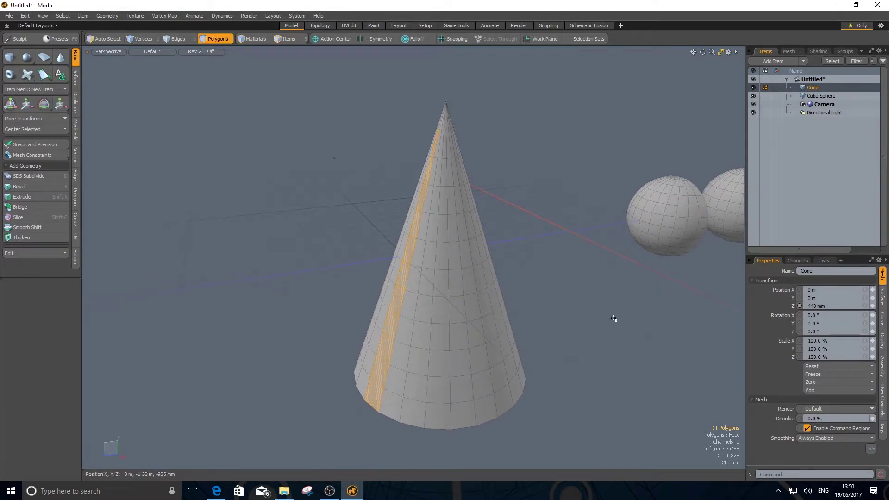
- Switch to edge selection, extend three adjacent horizontal edges along their loop around the cone, then clear the selection
key(2)
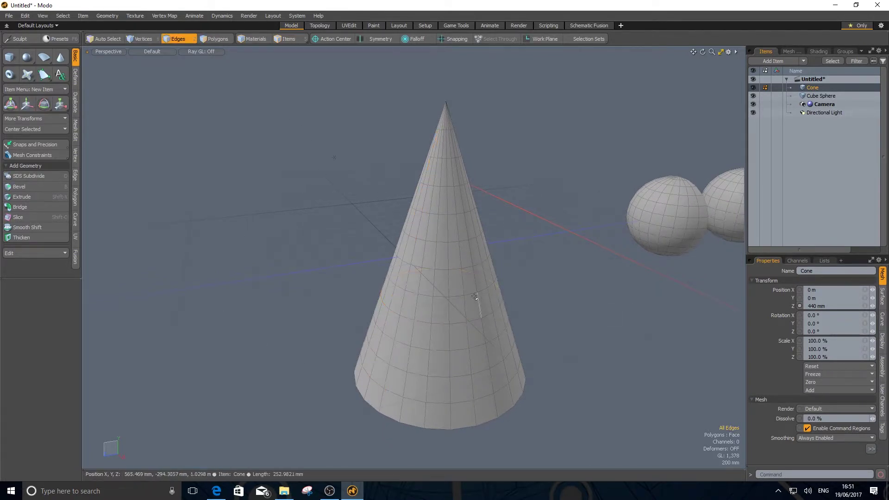
drag(435, 296, 463, 295)
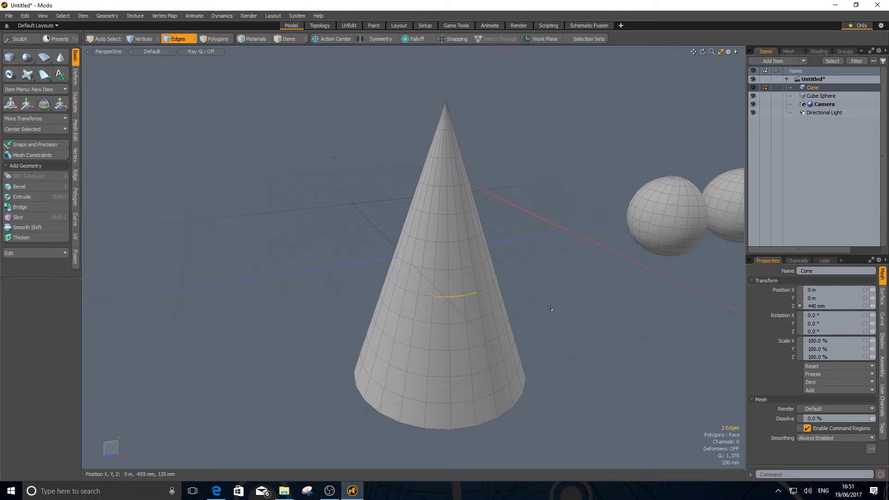
key(Up)
key(Up)
key(Up)
click(562, 291)
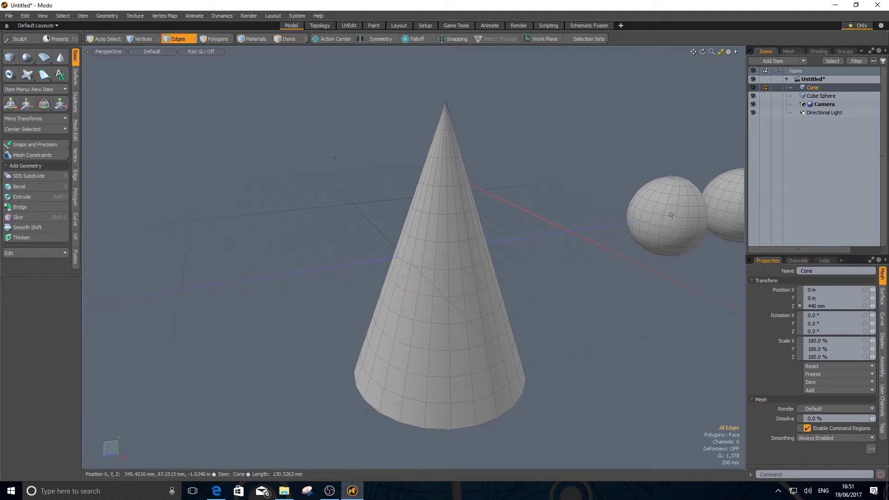
- Select whole horizontal edge loops around the cone directly from single edges, then a vertical edge loop running from base to tip
double_click(455, 298)
click(457, 323)
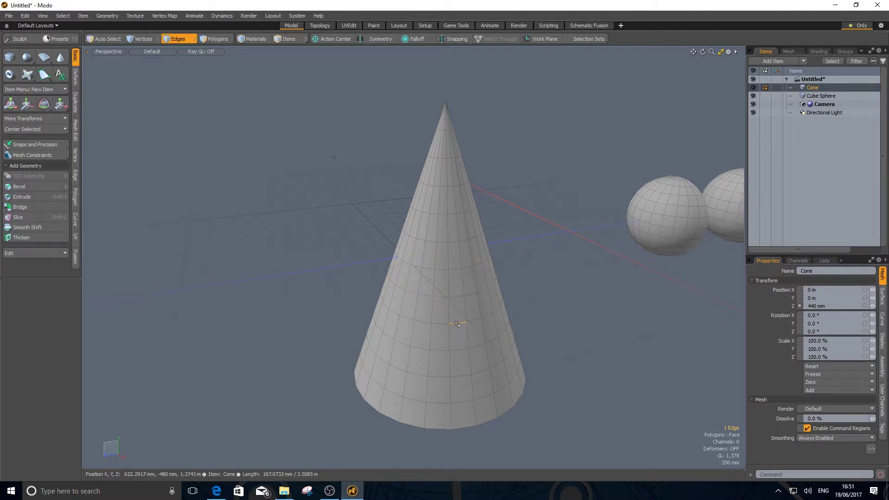
double_click(458, 323)
double_click(466, 288)
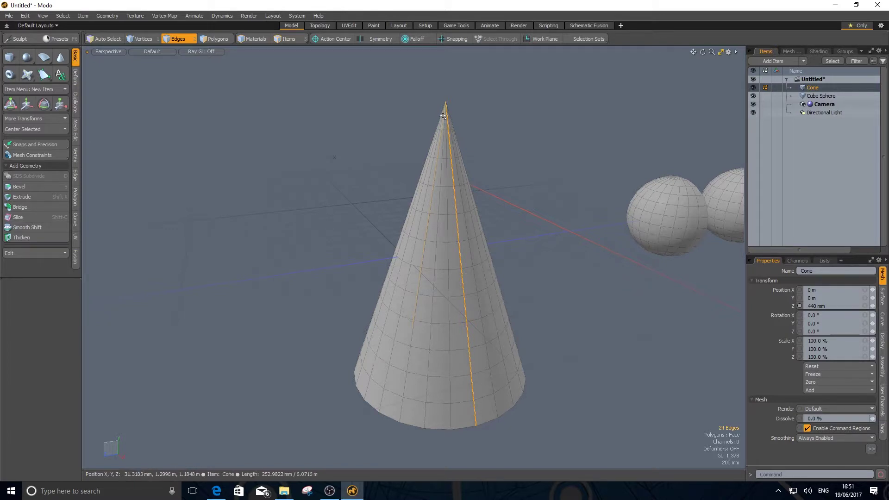
- Select a vertical edge loop on the nearer sphere, then replace it with a horizontal edge loop
alt+drag(531, 260, 638, 197)
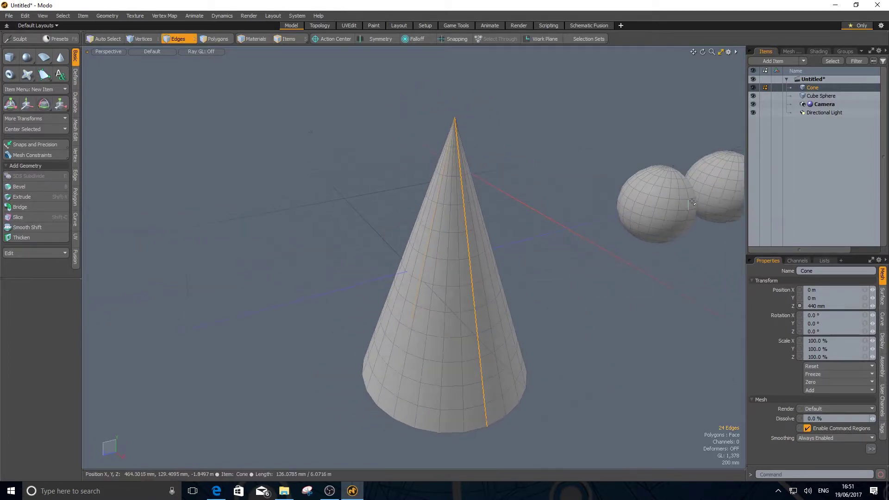
double_click(637, 197)
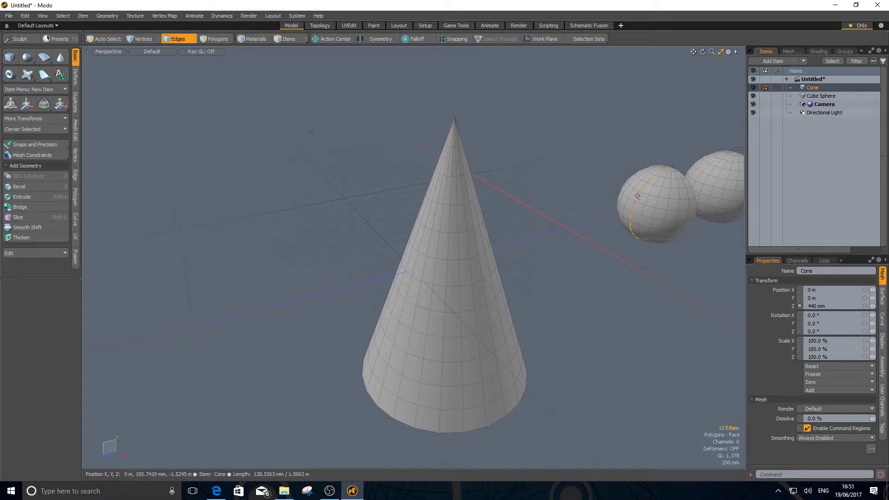
click(652, 207)
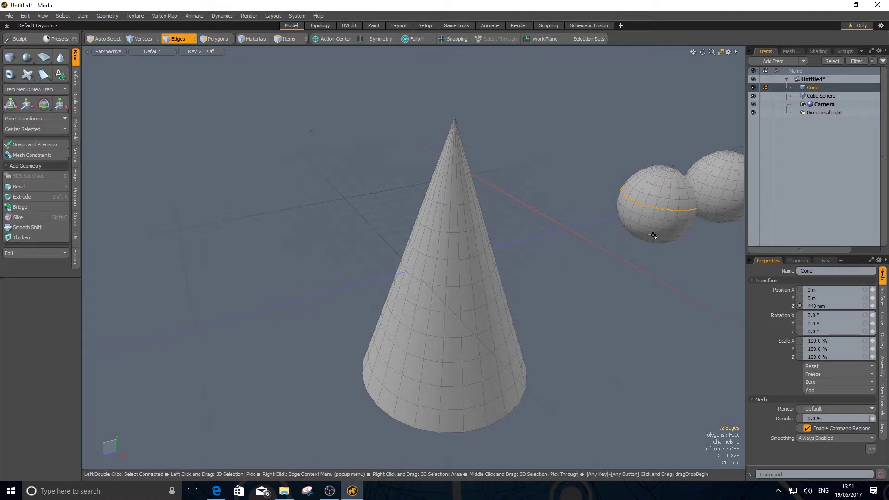
- Switch to polygon selection, select all connected polygons of the cone, and clear the selection
key(3)
double_click(484, 320)
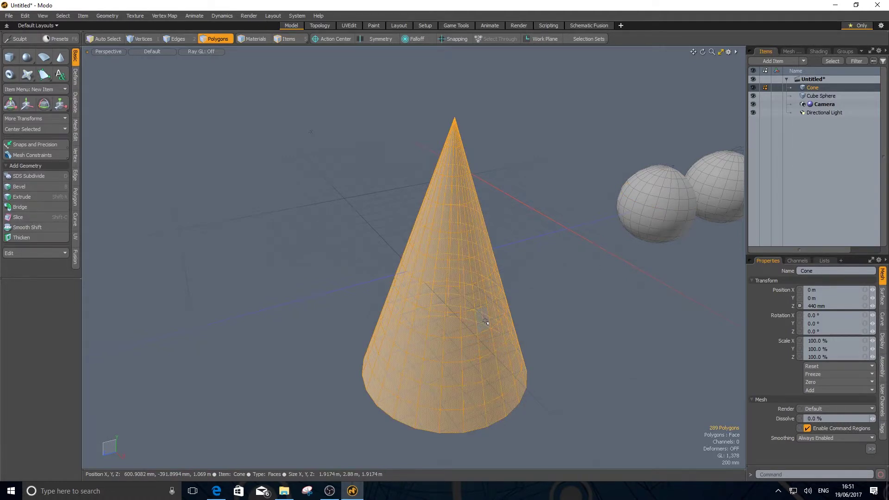
key(Escape)
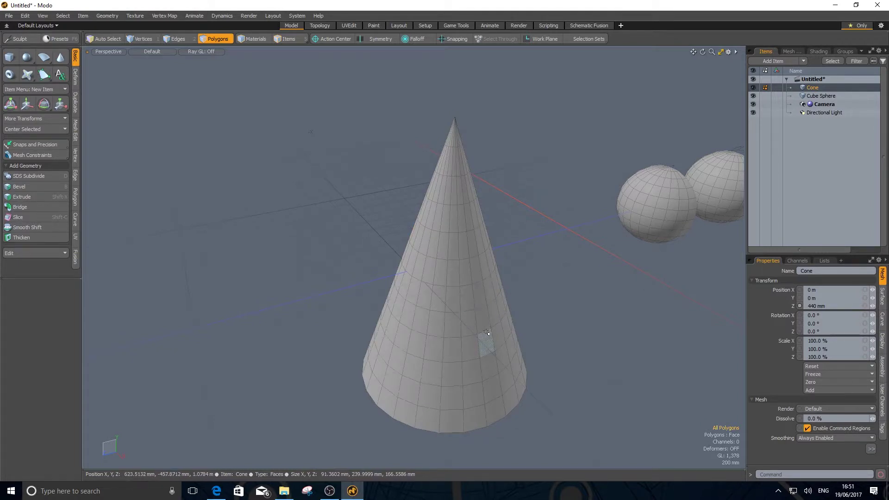
double_click(484, 317)
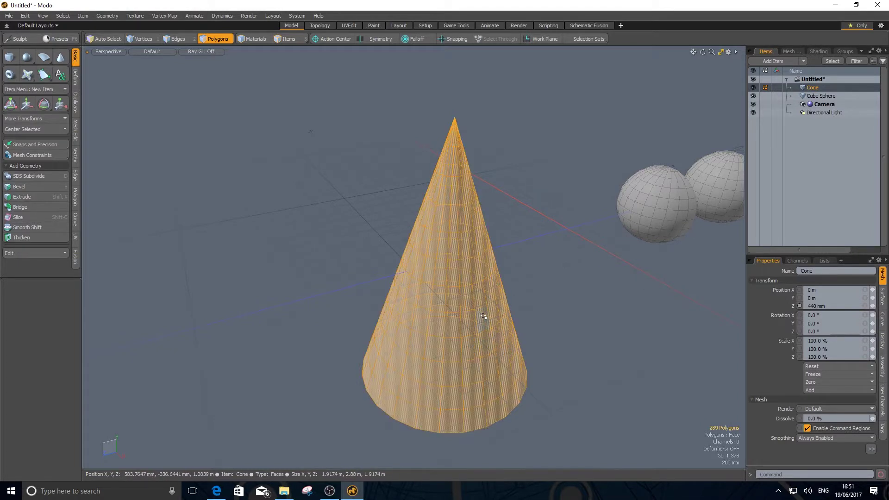
click(584, 288)
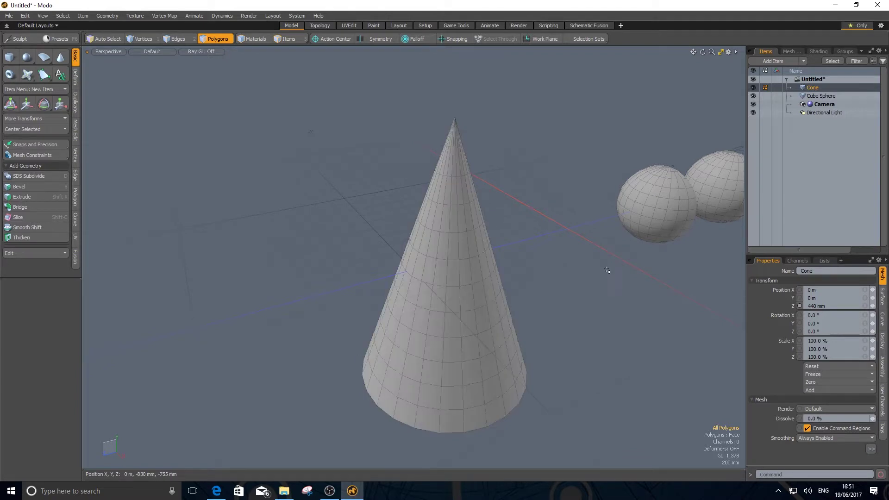
- Select all connected polygons of the nearer sphere, then in vertex selection select all its connected vertices and clear them
double_click(655, 198)
key(1)
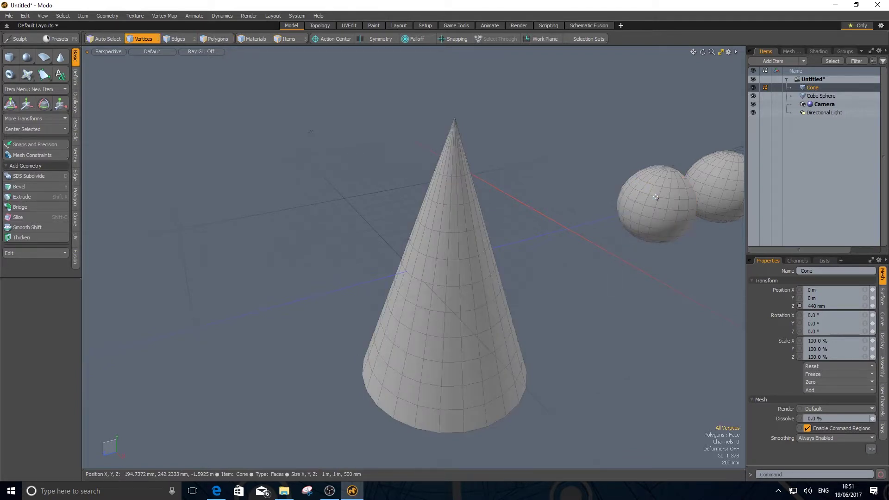
double_click(646, 205)
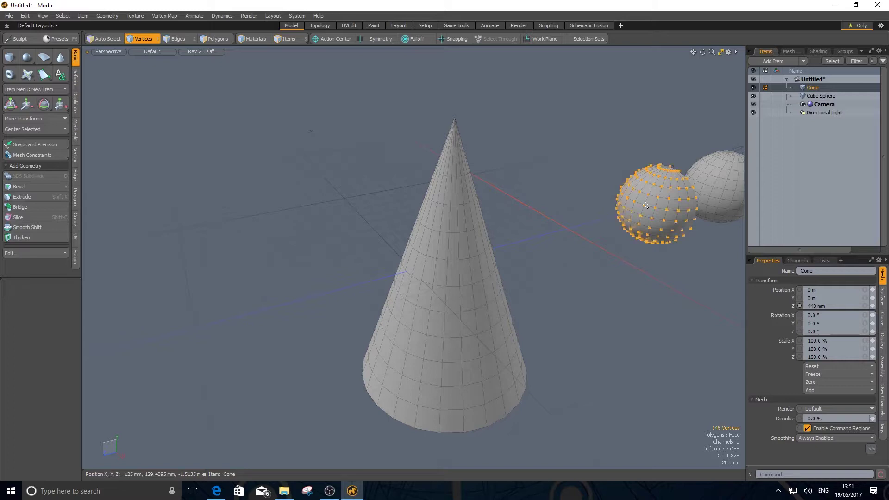
click(625, 284)
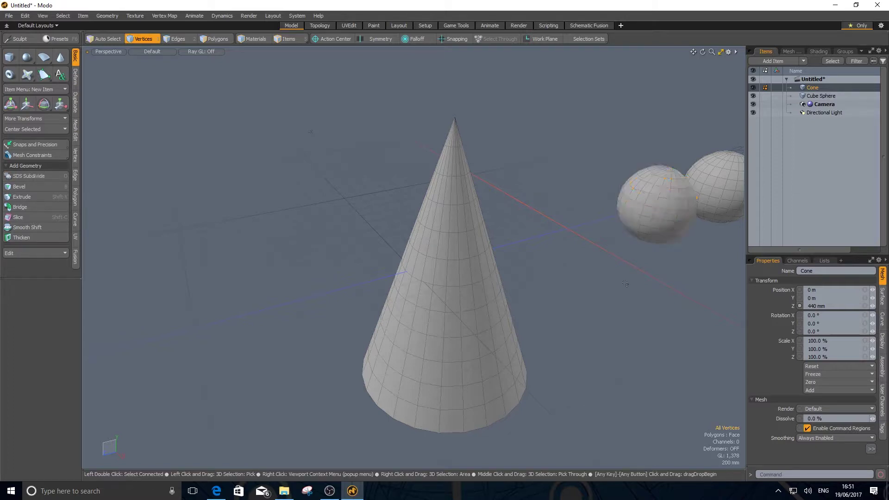
double_click(646, 203)
click(648, 290)
- Select a horizontal edge loop on the nearer sphere, shift it one loop down, and convert the selection to vertices
key(2)
double_click(666, 207)
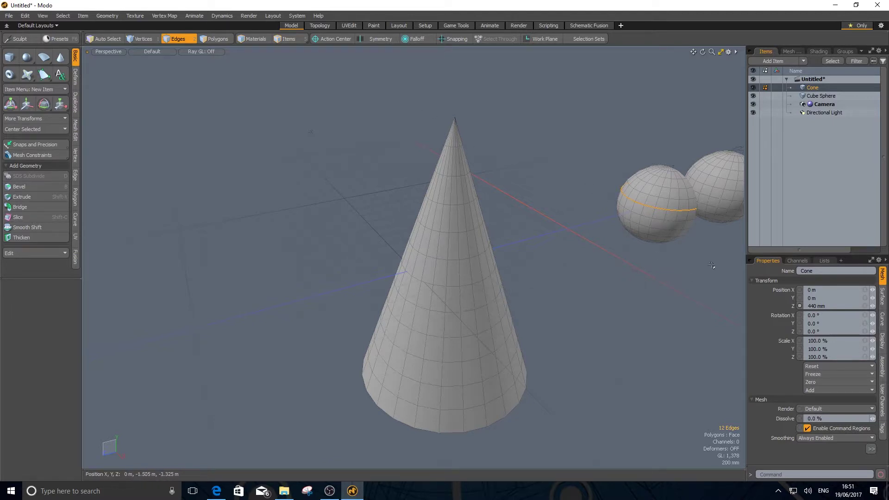
key(Right)
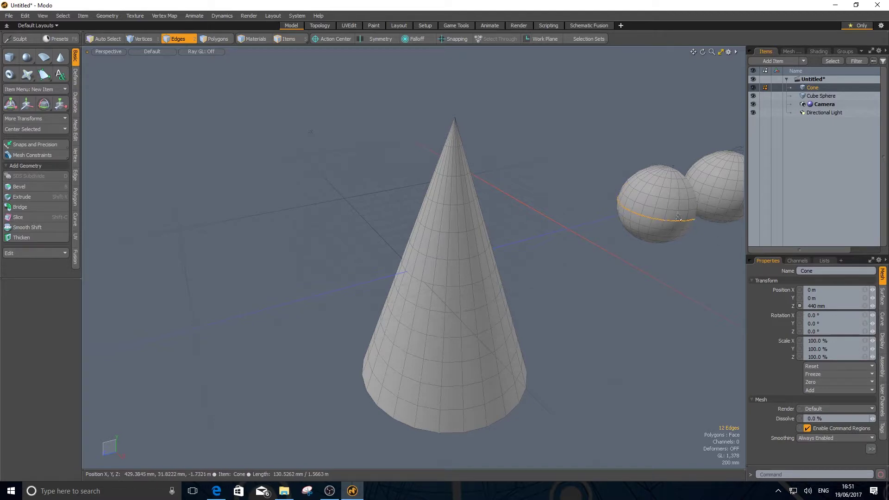
key(ctrl)
ctrl+click(145, 40)
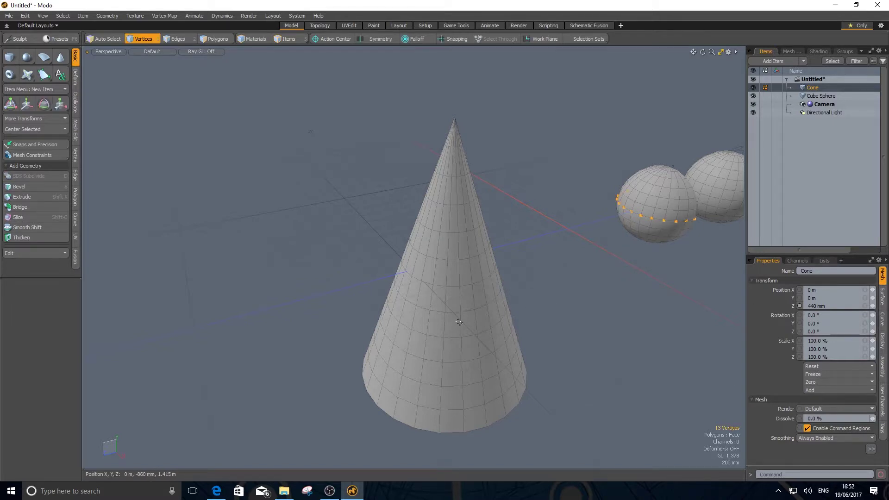
- Switch to polygon selection and loop-select a horizontal ring around the cone's middle from two adjacent polygons
key(3)
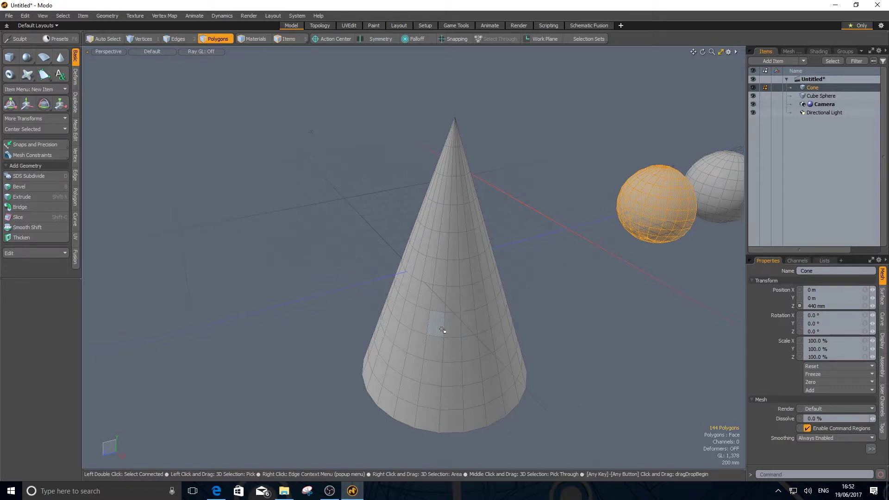
drag(442, 330, 451, 328)
key(l)
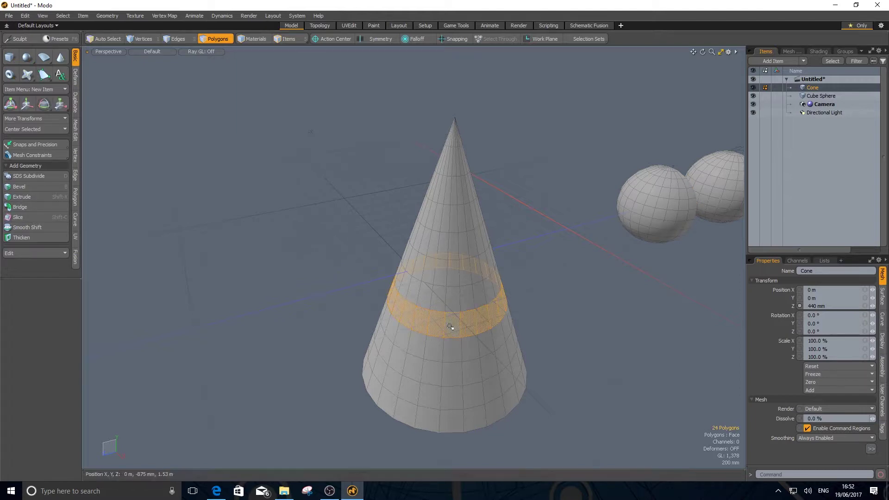
- Convert the cone's polygon ring selection to vertices, then to edges
key(ctrl)
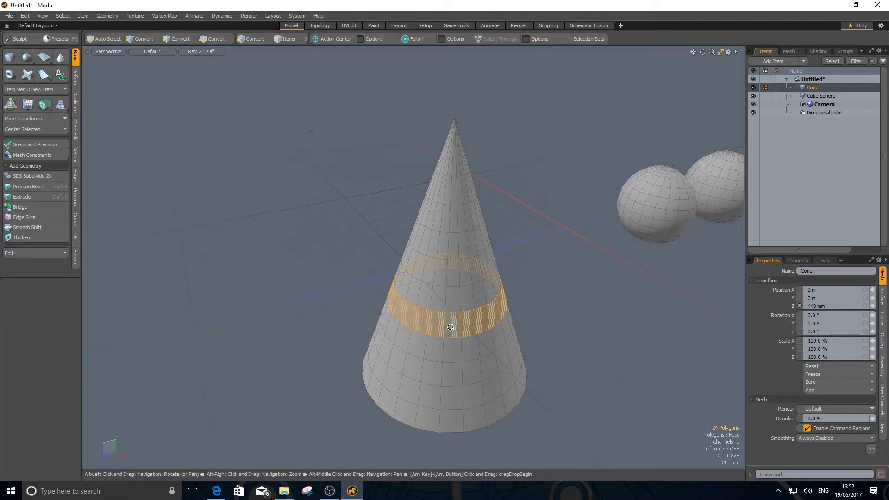
ctrl+click(147, 39)
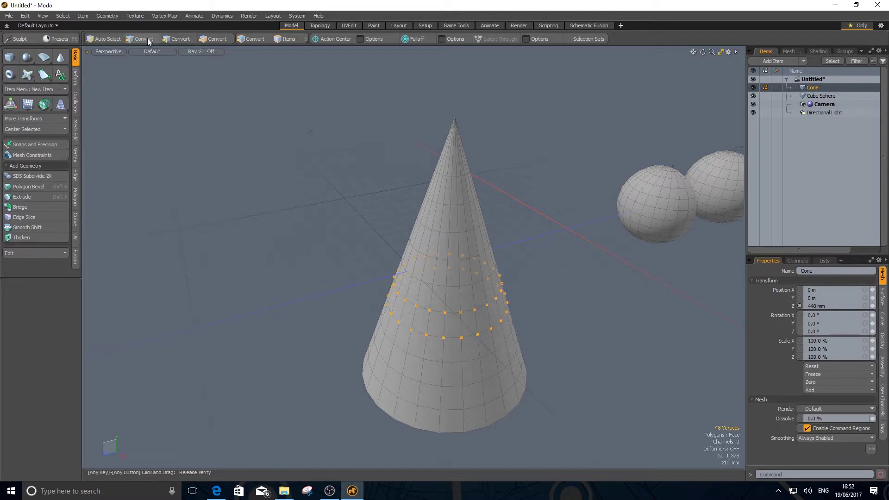
click(175, 38)
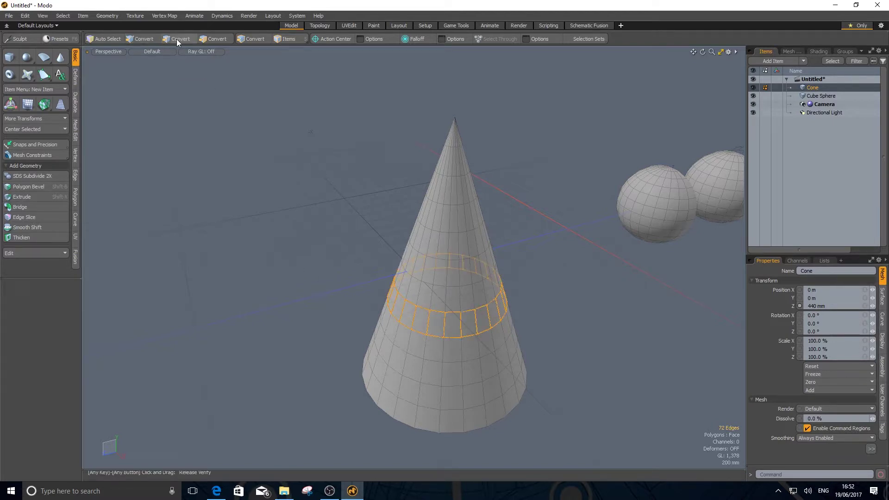
- Replace the converted edges with two neighbouring horizontal edge loops around the cone's middle, then clear the selection
click(463, 335)
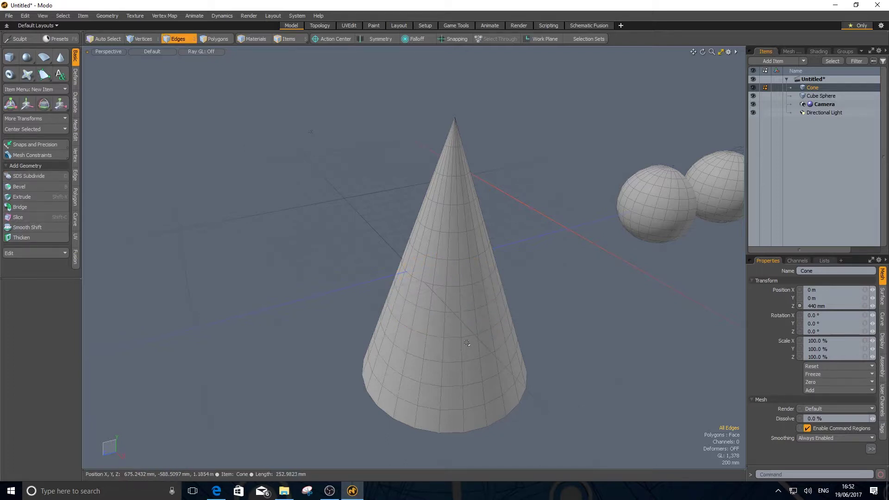
double_click(463, 335)
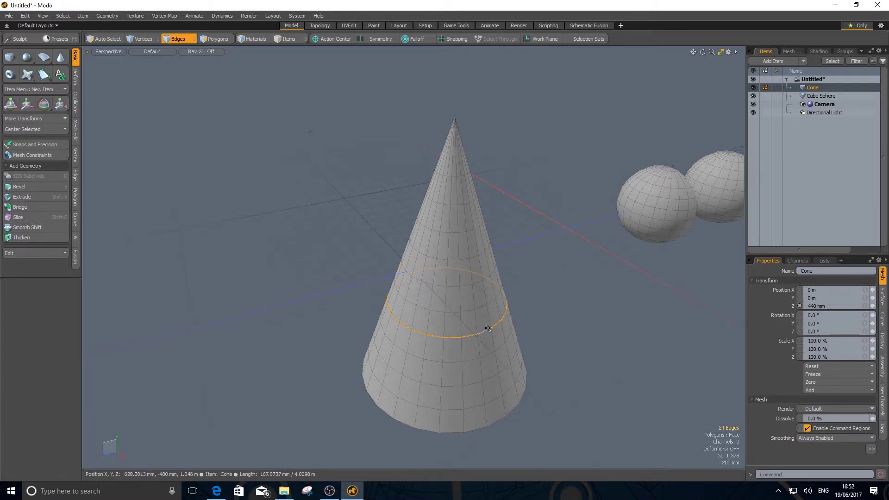
key(3)
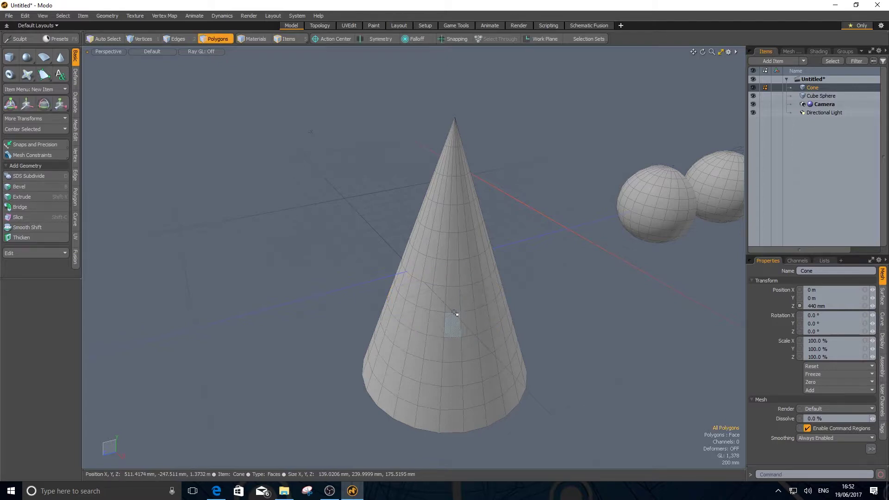
key(2)
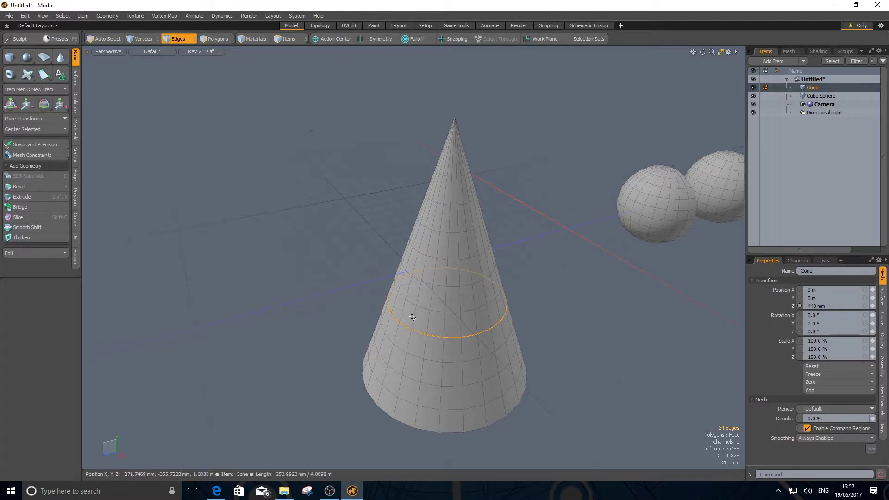
double_click(455, 313)
key(ctrl)
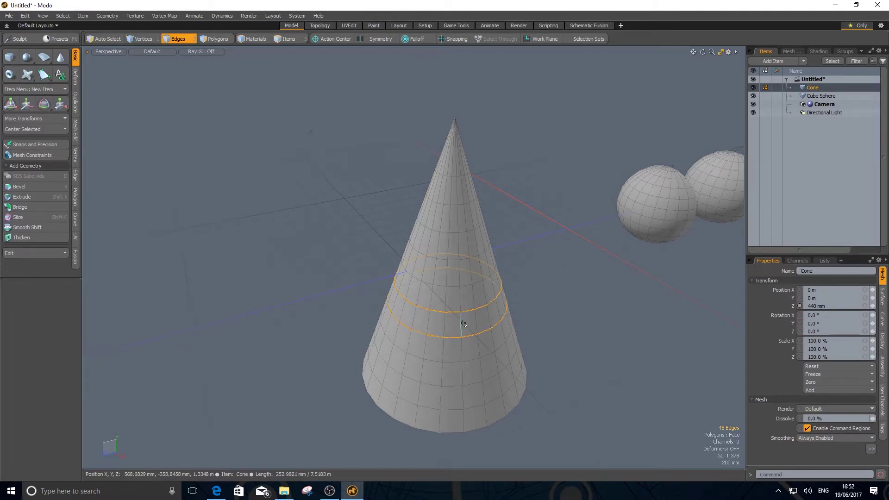
key(alt)
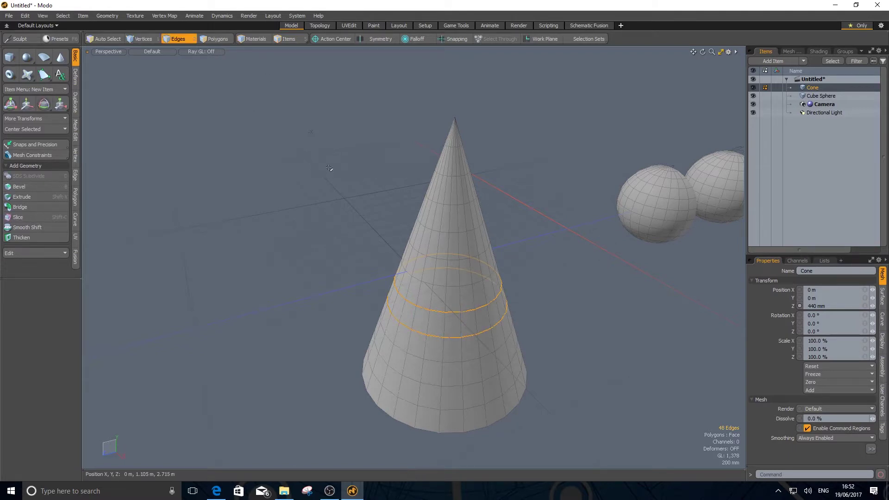
click(586, 328)
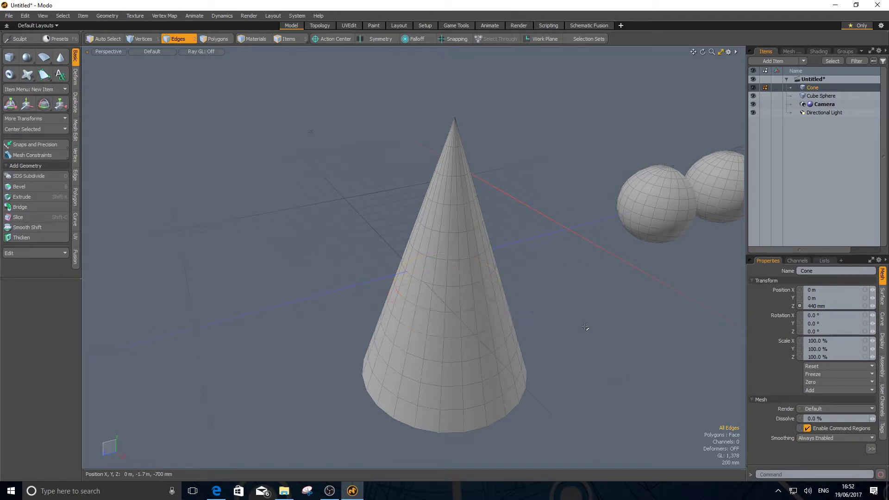
- Select two neighbouring horizontal edge loops around the cone's middle and convert them to the ring of polygons between them
double_click(454, 309)
key(ctrl)
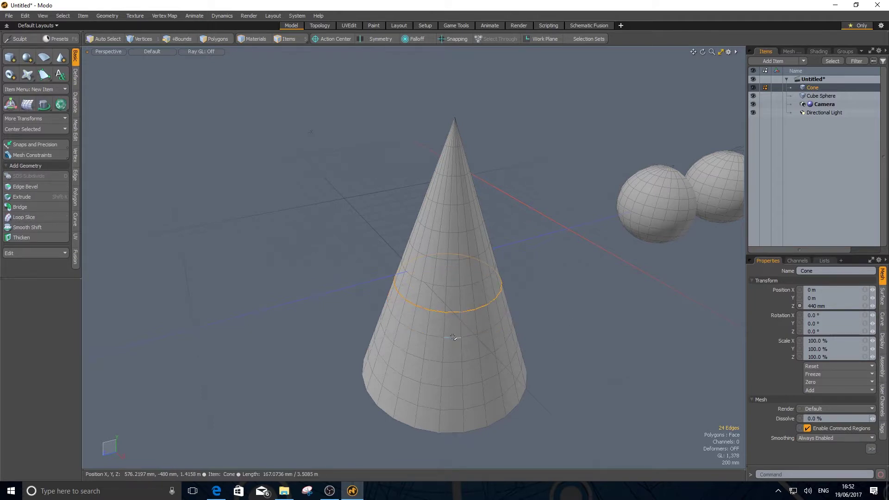
key(alt)
alt+click(221, 37)
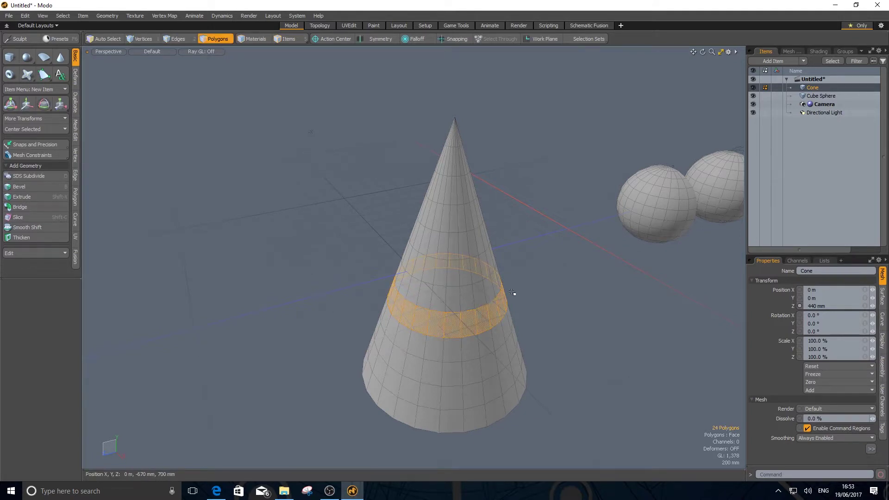
- Clear the cone's polygon selection and bring the cone, the half spheres and the cube into view together
click(558, 298)
alt+drag(558, 298, 309, 287)
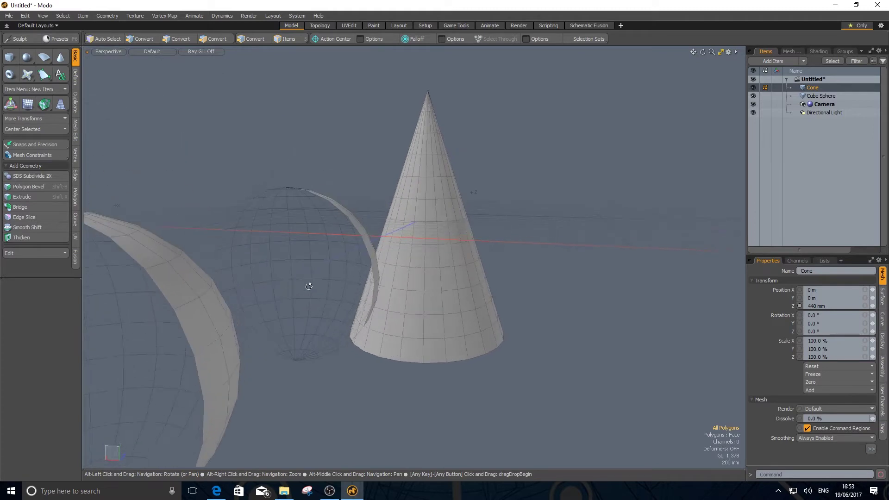
alt+drag(502, 280, 453, 286)
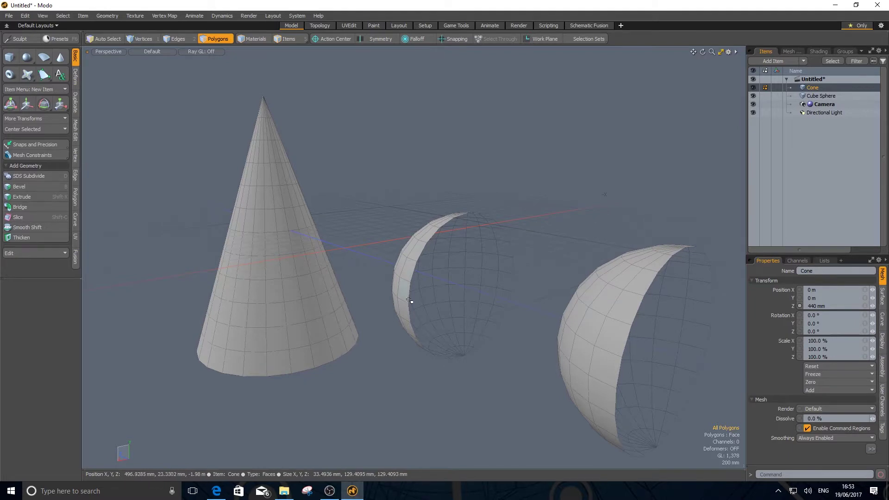
alt+drag(413, 289, 486, 349)
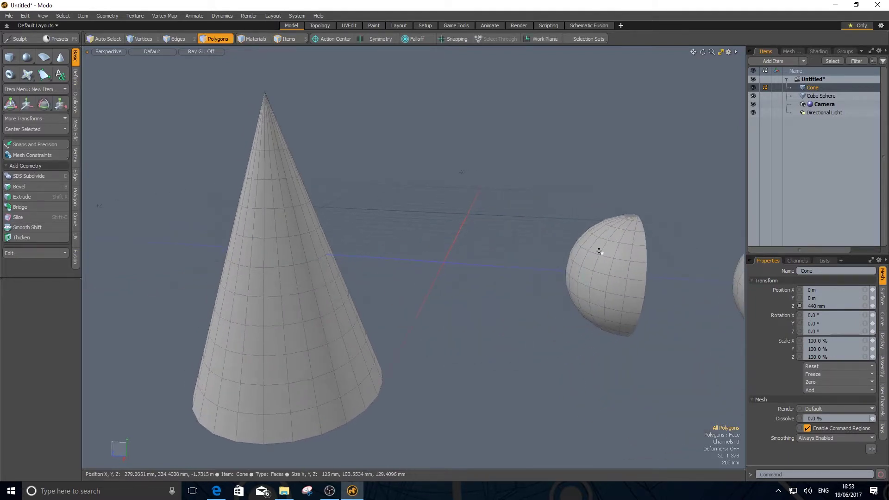
alt+drag(669, 274, 581, 276)
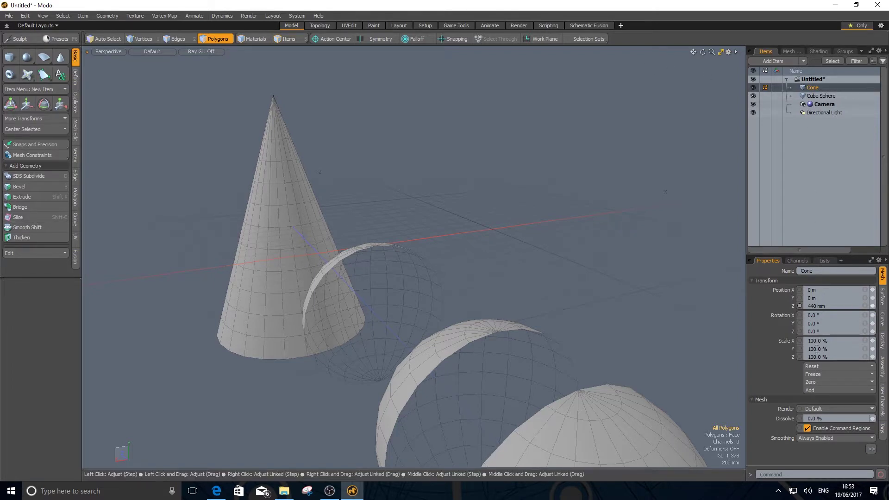
alt+drag(570, 276, 497, 354)
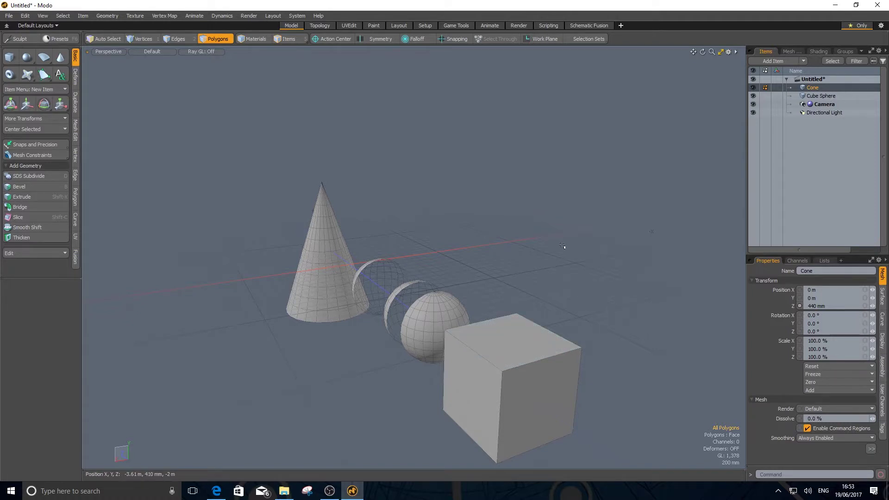
- Switch to item selection and pick the Cube Sphere mesh in the viewport
key(5)
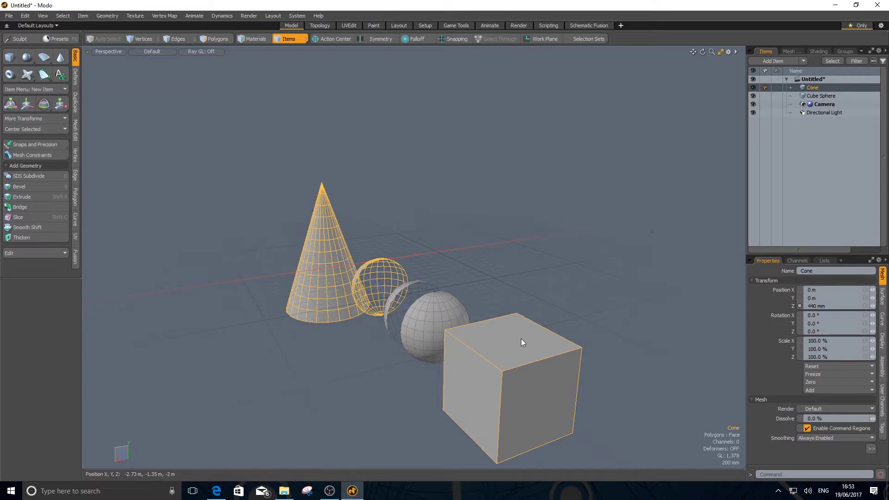
click(426, 317)
click(503, 350)
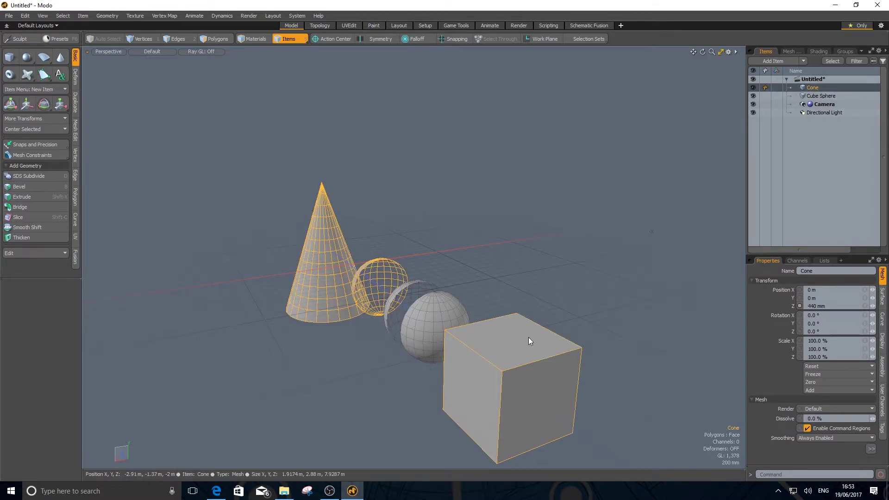
click(440, 321)
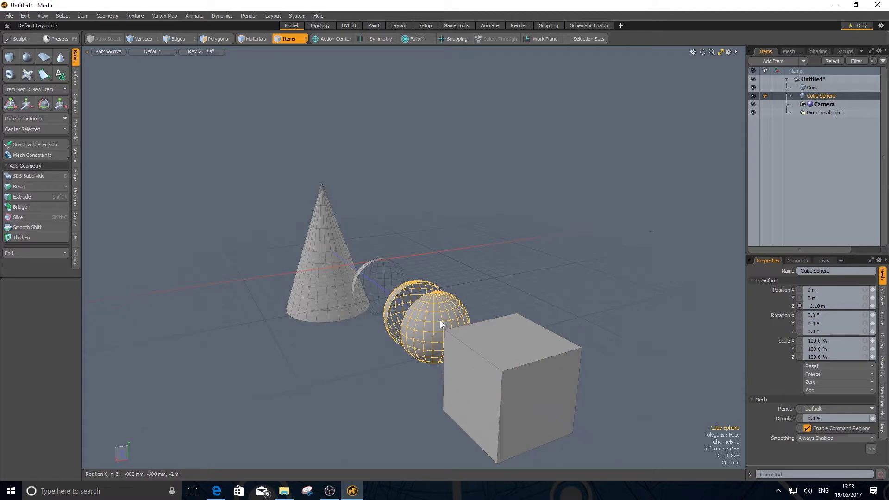
- Switch to polygon selection and paint-select the upper polygons on both halves of the Cube Sphere mesh
click(216, 40)
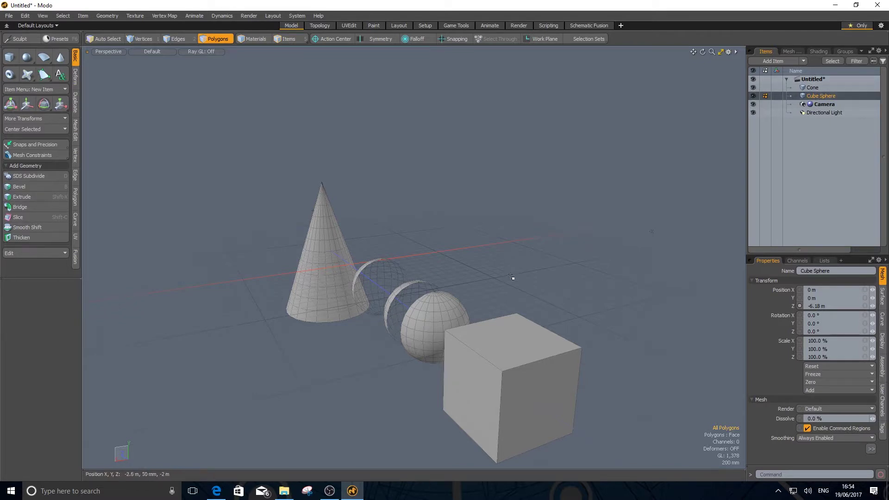
alt+drag(509, 286, 540, 278)
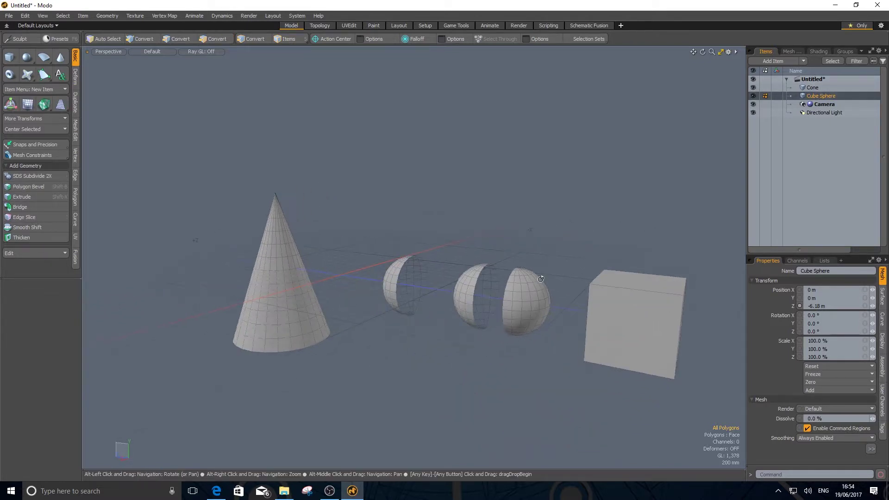
alt+drag(603, 295, 553, 297)
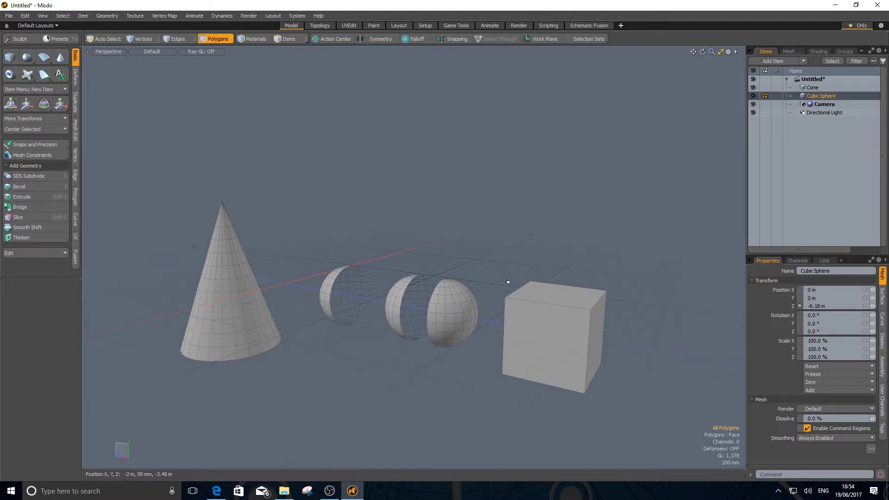
mouse_move(468, 292)
mouse_down()
mouse_move(447, 314)
mouse_move(459, 286)
mouse_move(426, 307)
mouse_up()
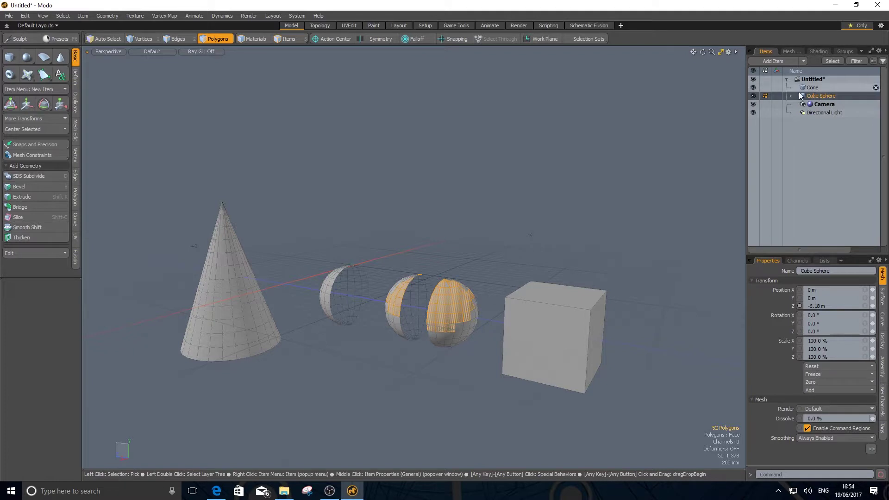
- Make the Cone mesh active, paint-select polygons on its cube, half sphere and cone, and then clear the selection
click(814, 87)
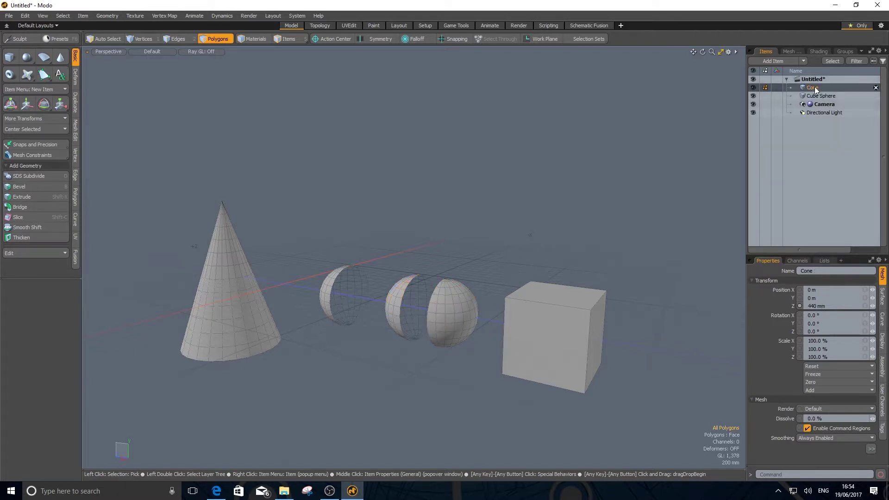
click(594, 317)
drag(594, 317, 553, 301)
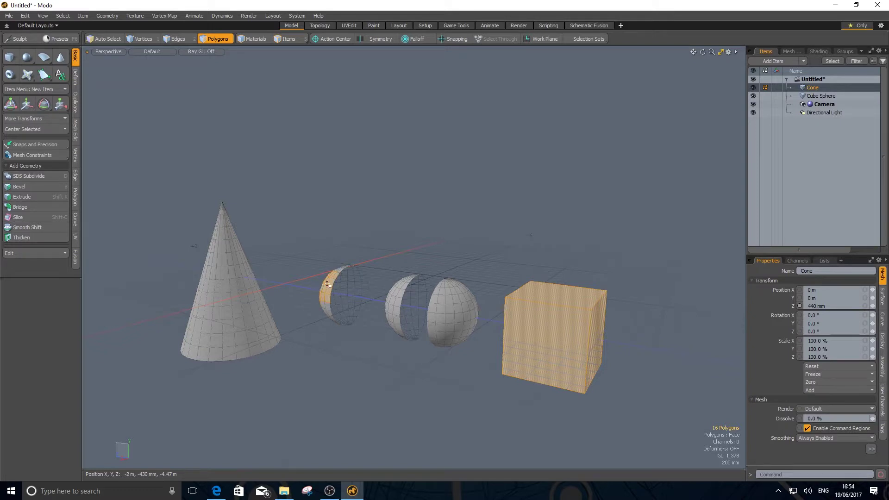
drag(246, 314, 261, 297)
alt+drag(379, 363, 442, 376)
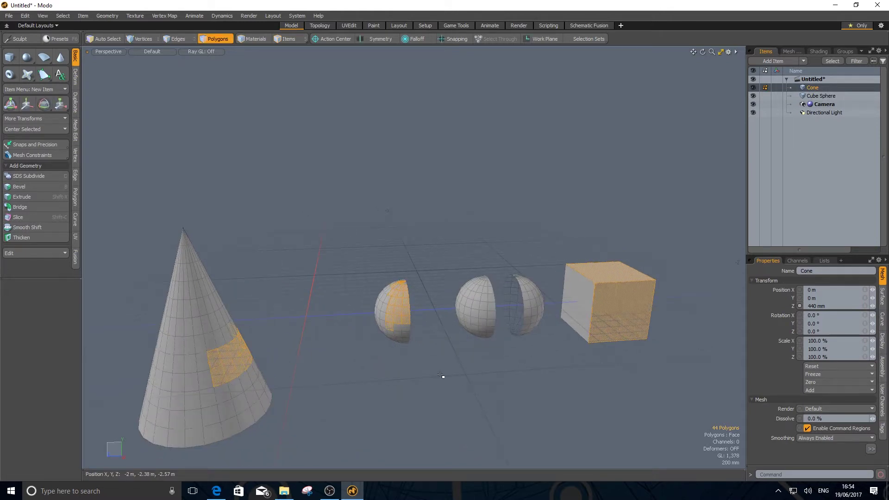
key(ctrl+d)
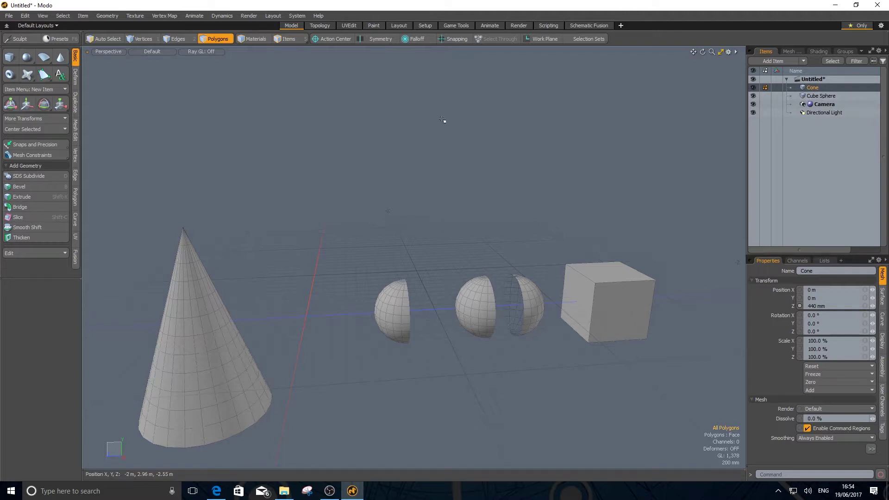
- Make the Cube Sphere mesh the active item and switch to item selection
click(810, 89)
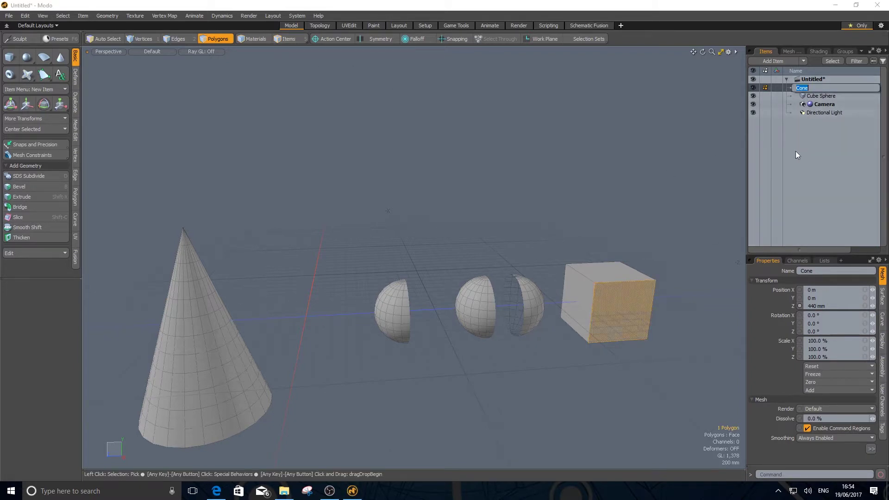
click(816, 96)
click(821, 95)
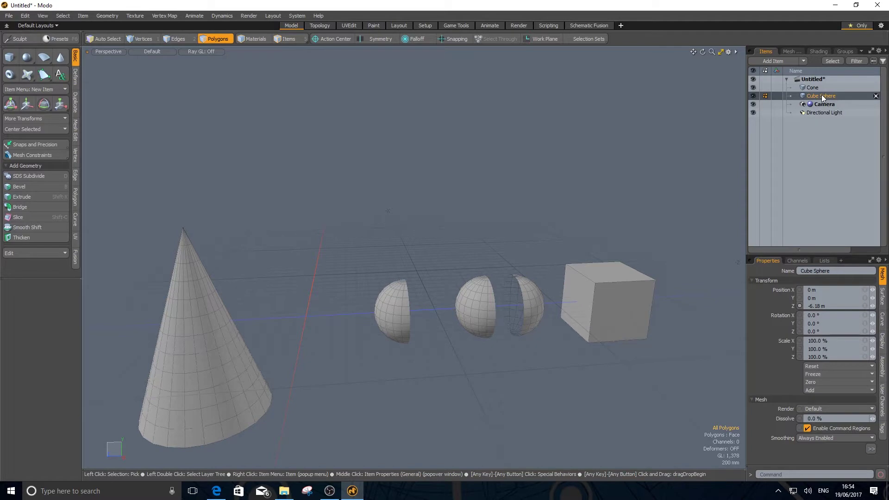
click(276, 39)
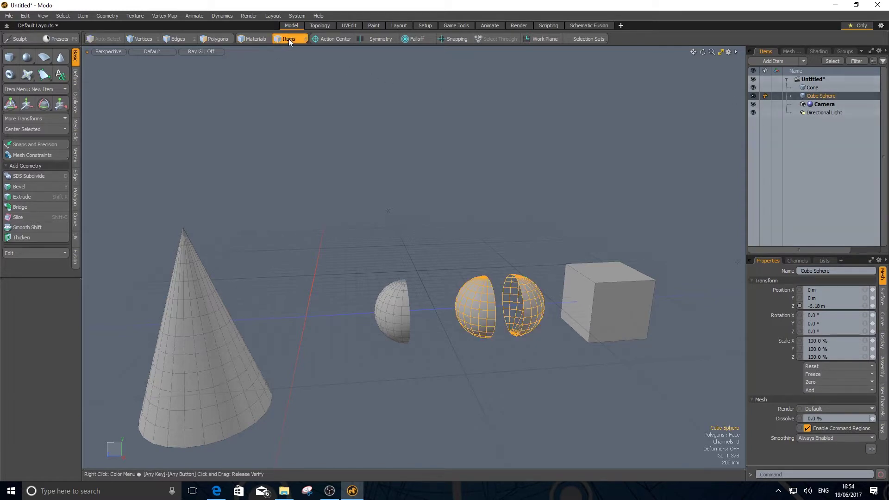
- Alternate the item selection between Cone and Cube Sphere, ending with the Cone mesh picked through its cube
click(810, 89)
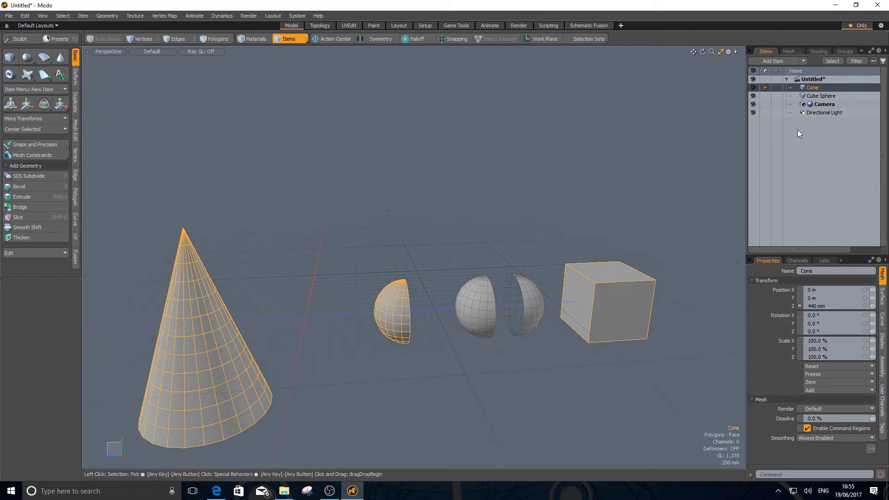
click(805, 97)
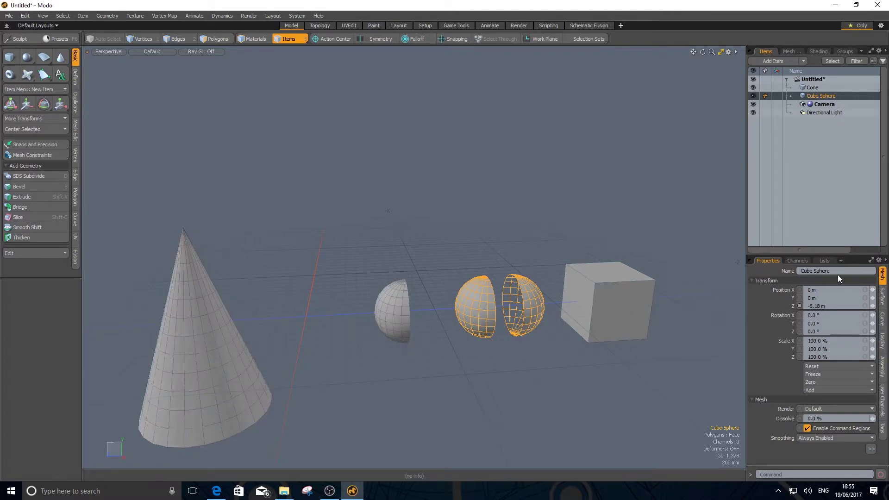
drag(838, 273, 785, 274)
click(296, 39)
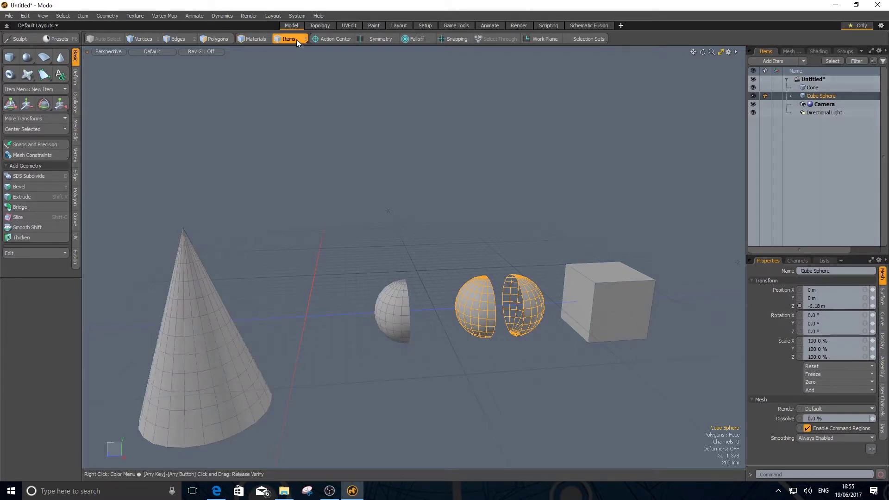
click(640, 304)
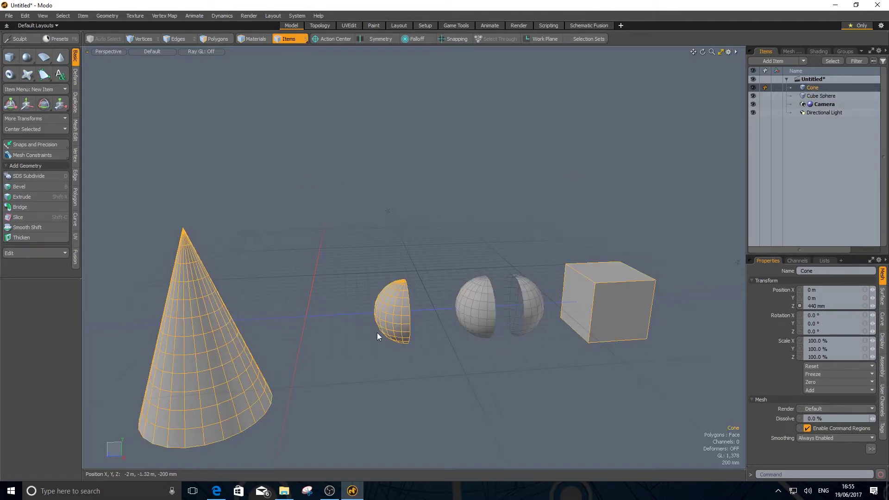
- Switch to polygon selection and paint-select polygons on the Cone mesh's half sphere, followed by the cube's three visible faces
click(205, 41)
drag(388, 327, 395, 313)
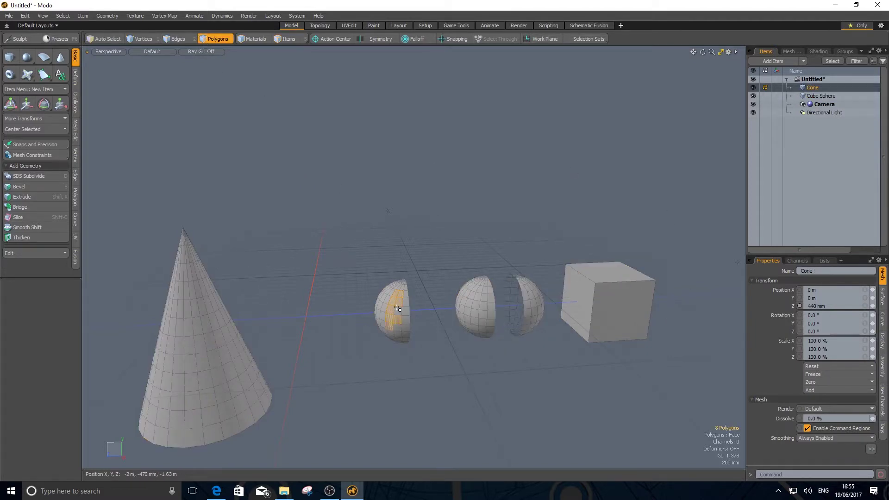
drag(623, 315, 579, 296)
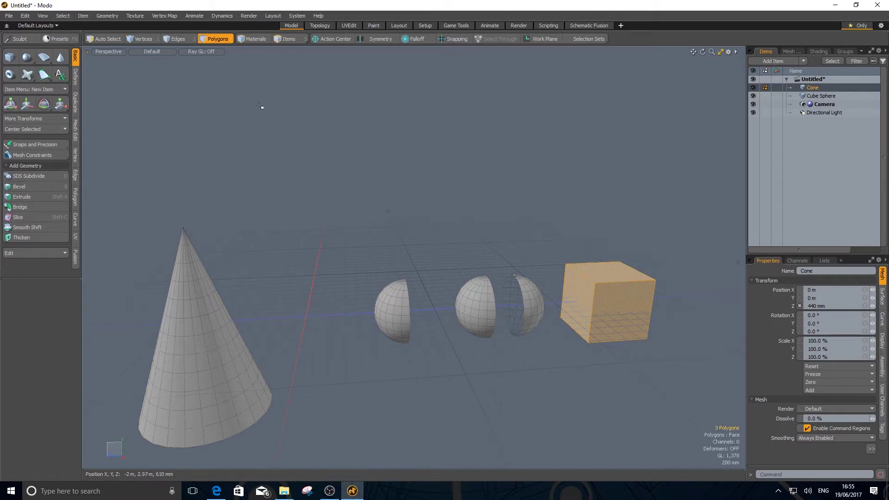
- Switch to edge selection and select edges on the Cone mesh's half sphere, cube and cone in turn
click(188, 40)
drag(393, 302, 395, 322)
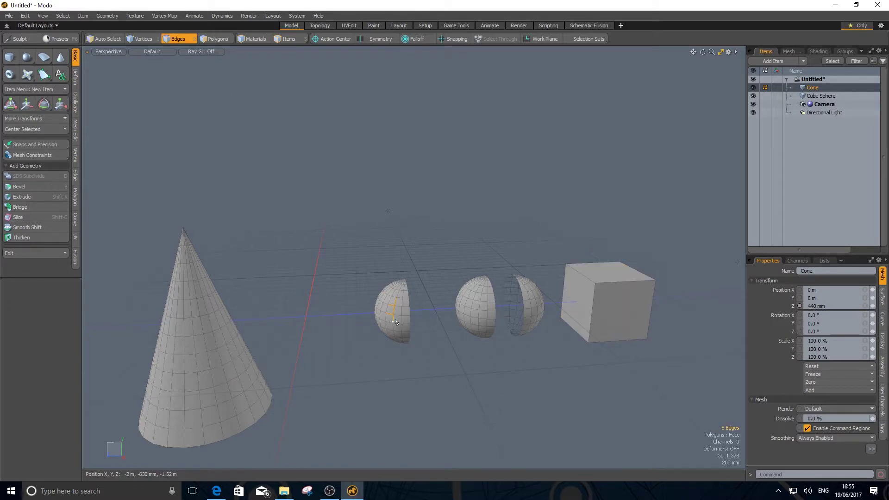
click(617, 296)
drag(160, 341, 232, 361)
key(ctrl)
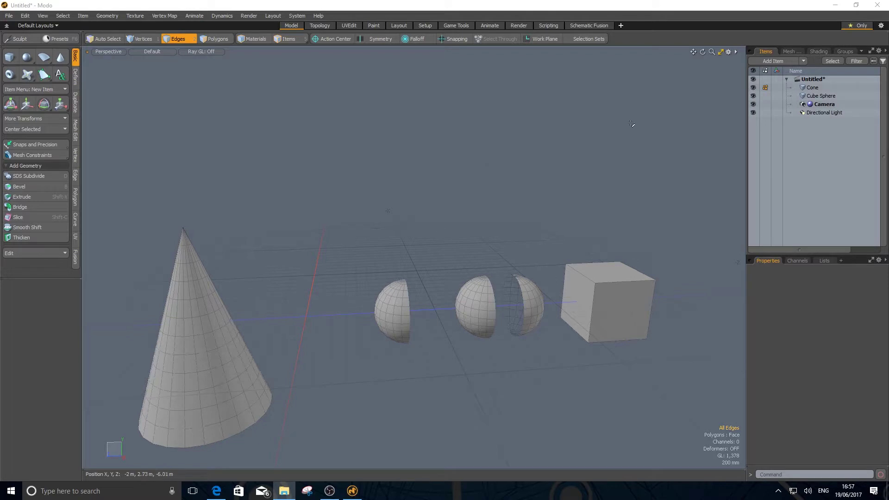
- Delete the Cone and Cube Sphere meshes from the scene
click(813, 87)
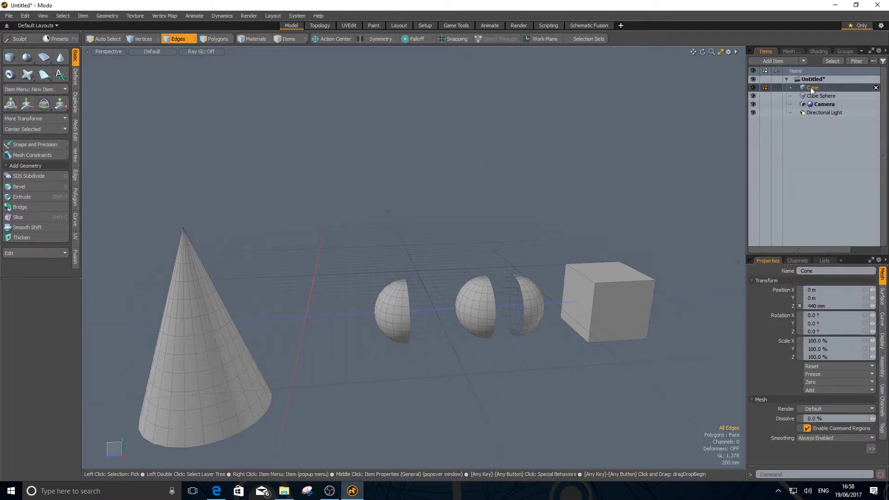
key(Delete)
click(812, 89)
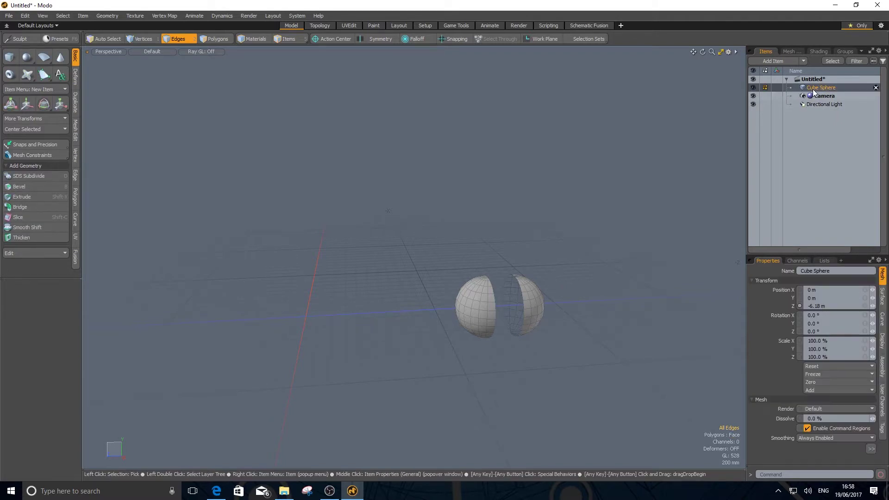
key(Delete)
click(552, 230)
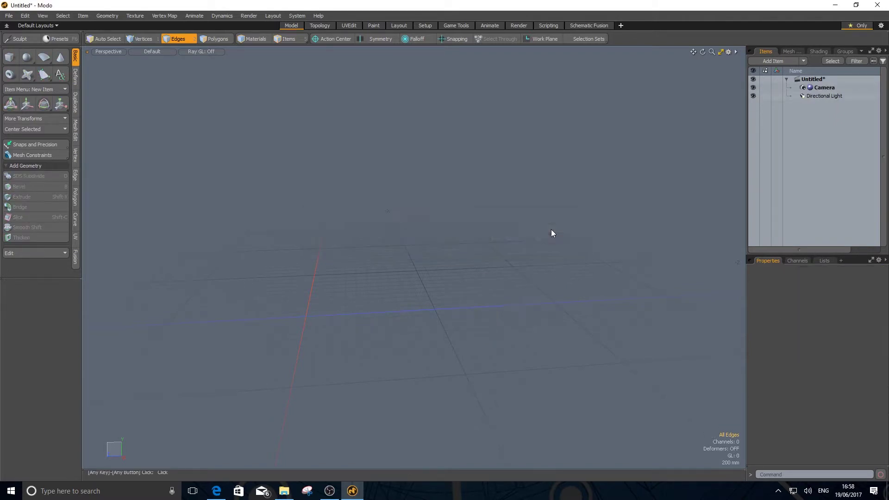
- Load the Y-Wing_1 scene file from the Y-Wing folder inside Design on the Desktop
click(9, 17)
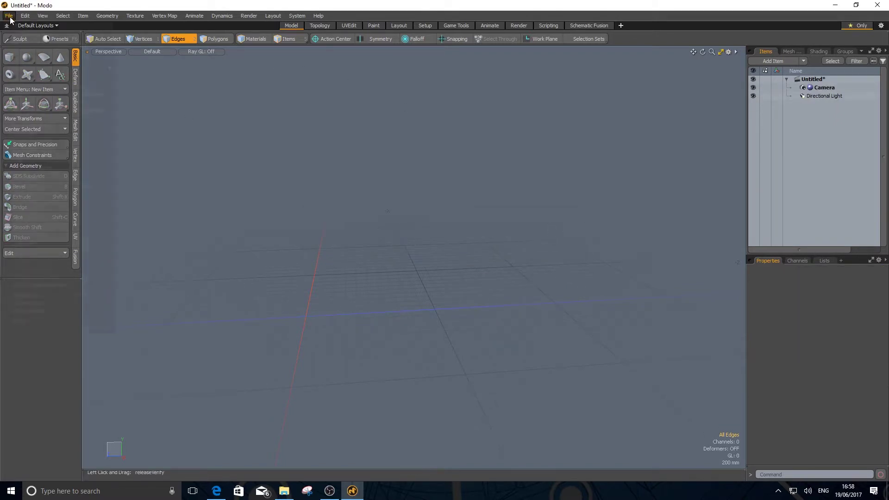
click(22, 49)
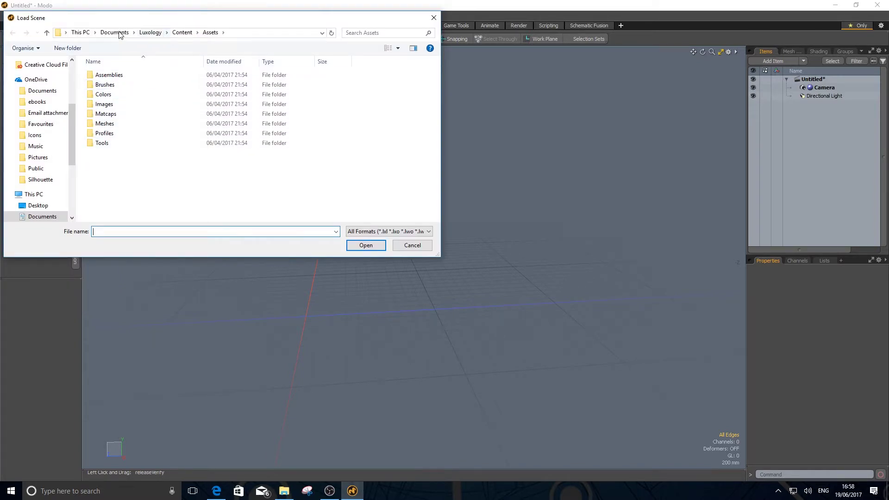
click(82, 33)
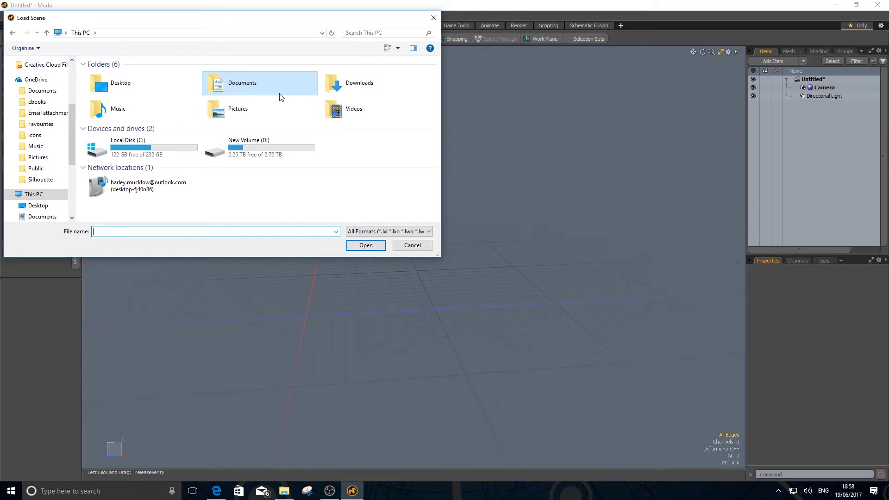
double_click(127, 92)
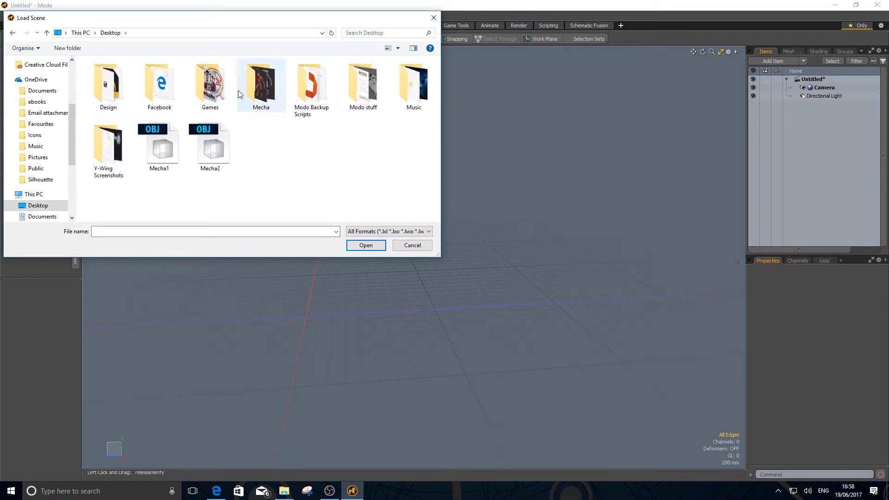
double_click(374, 85)
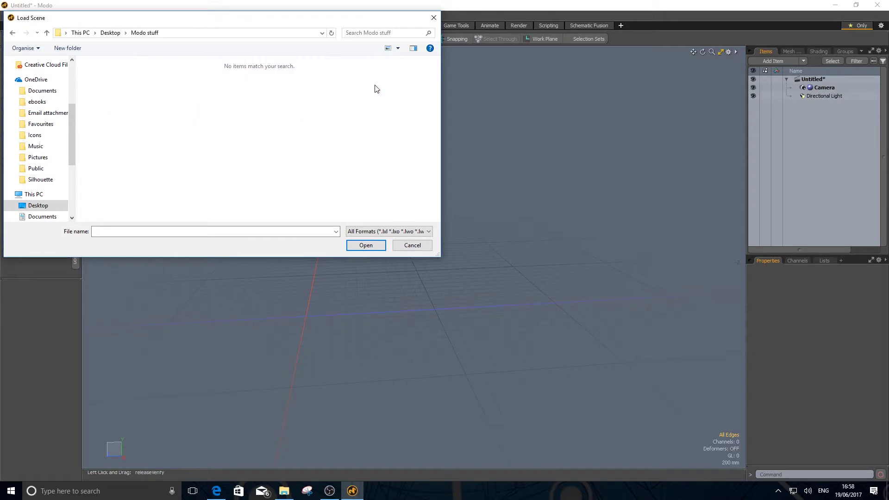
click(110, 32)
double_click(100, 96)
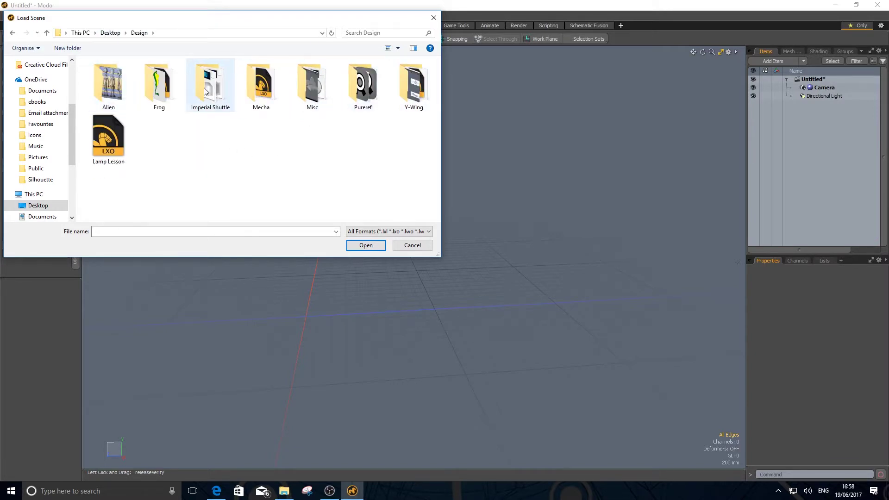
double_click(427, 106)
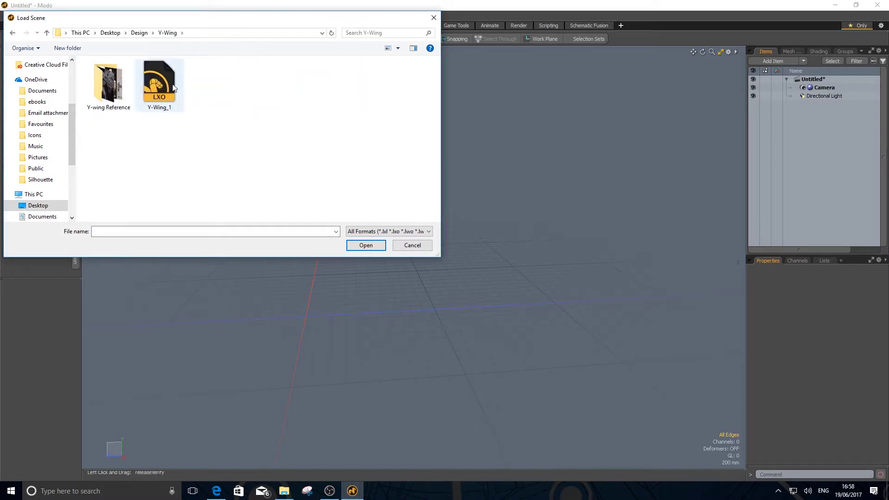
double_click(173, 88)
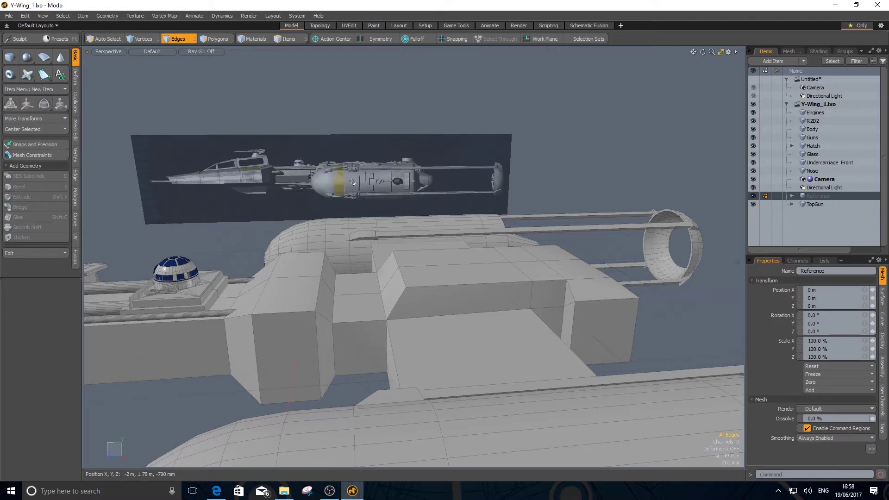
- Switch to item selection and pick the hatch, the front cockpit glass and the nose in turn on the model
alt+drag(297, 159, 454, 249)
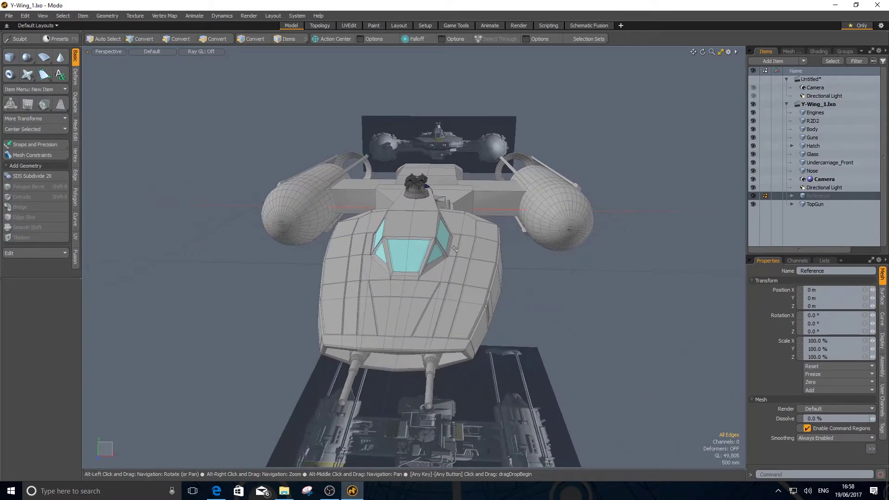
click(290, 39)
click(415, 227)
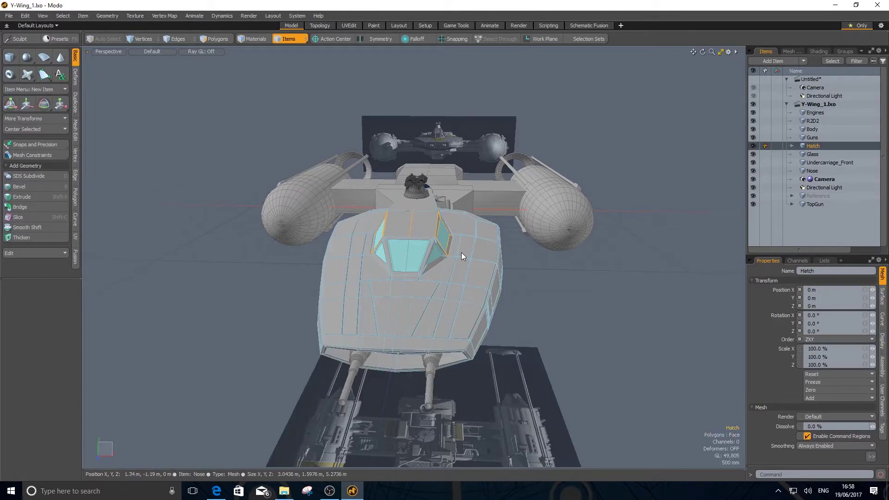
click(415, 256)
click(451, 279)
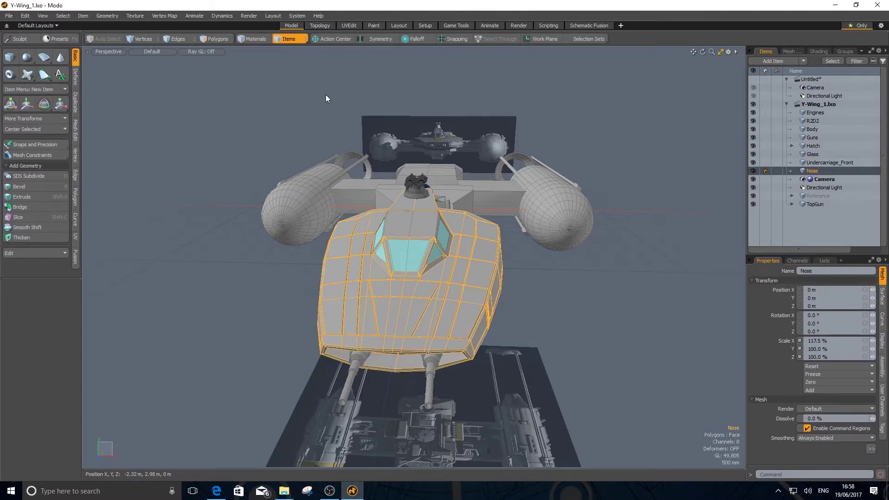
- Paint-select polygons along the Nose mesh's side, then switch to edge selection and paint-select edges beside the cockpit
alt+drag(625, 289, 250, 70)
click(214, 39)
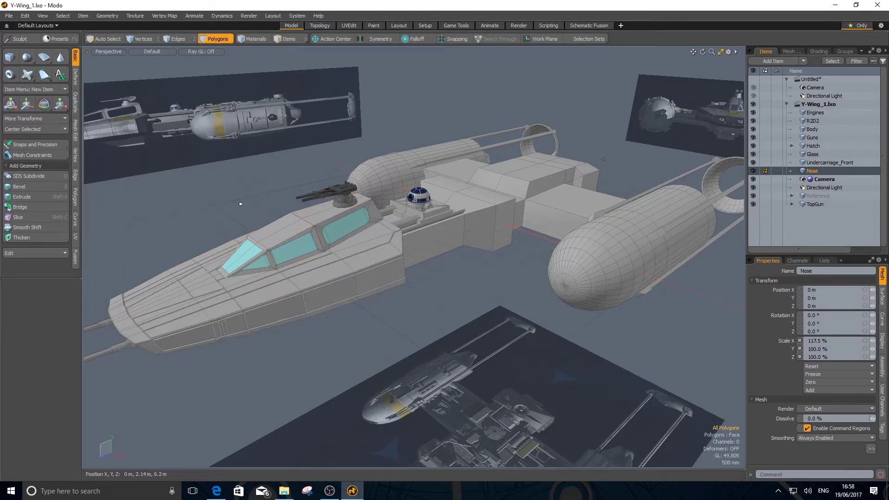
mouse_move(328, 280)
mouse_down()
mouse_move(277, 311)
mouse_move(294, 299)
mouse_up()
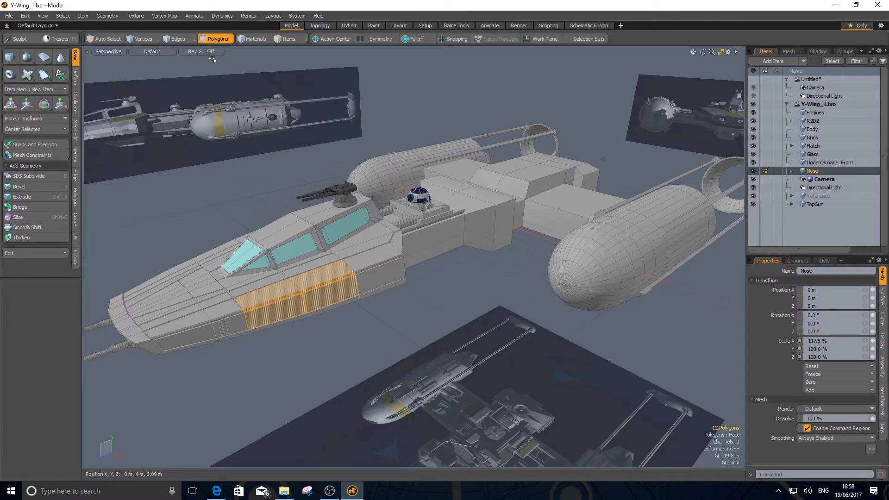
click(180, 41)
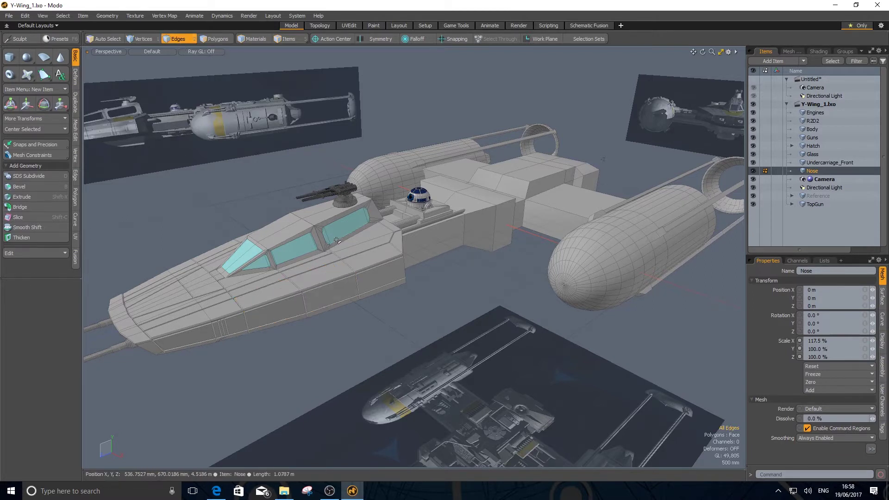
drag(376, 224, 326, 269)
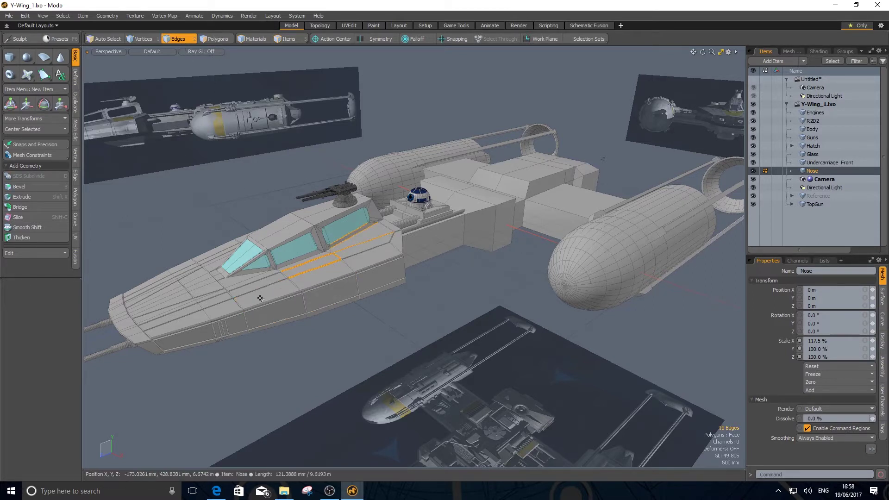
- Return to item selection and select the Engines, R2D2, Body, Guns and Hatch meshes in turn from the item list
click(814, 112)
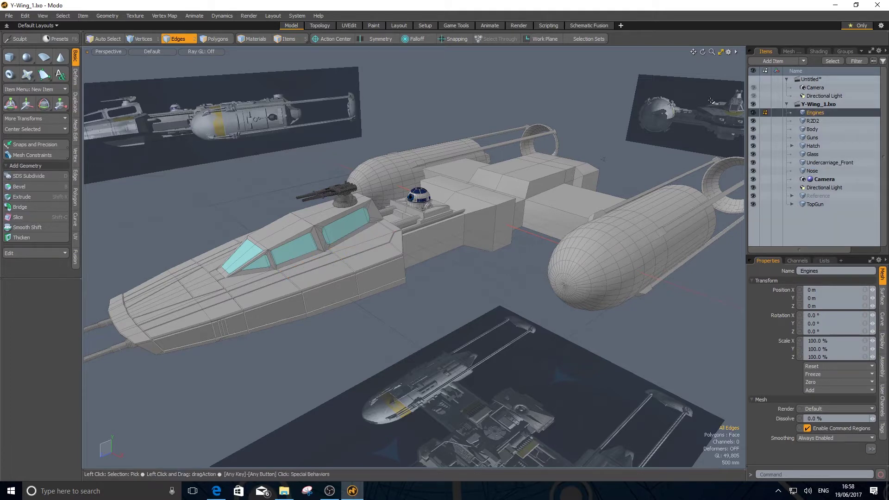
click(289, 39)
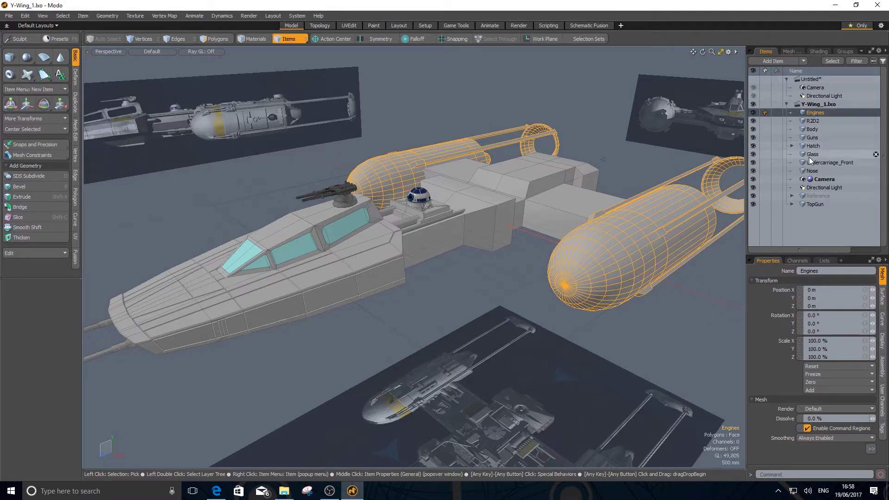
click(813, 121)
click(812, 130)
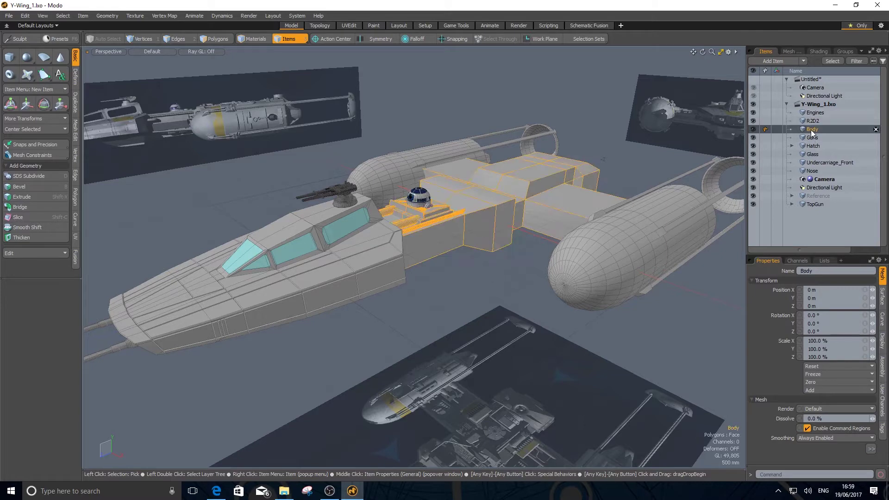
click(813, 139)
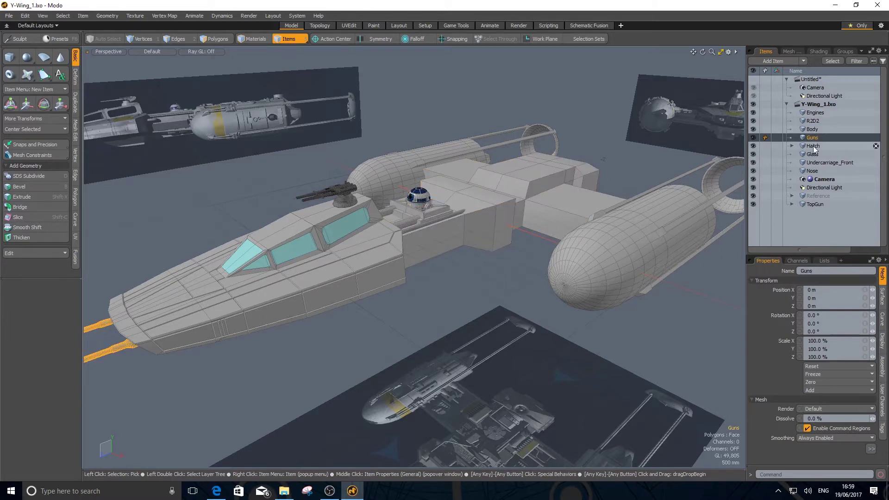
click(813, 146)
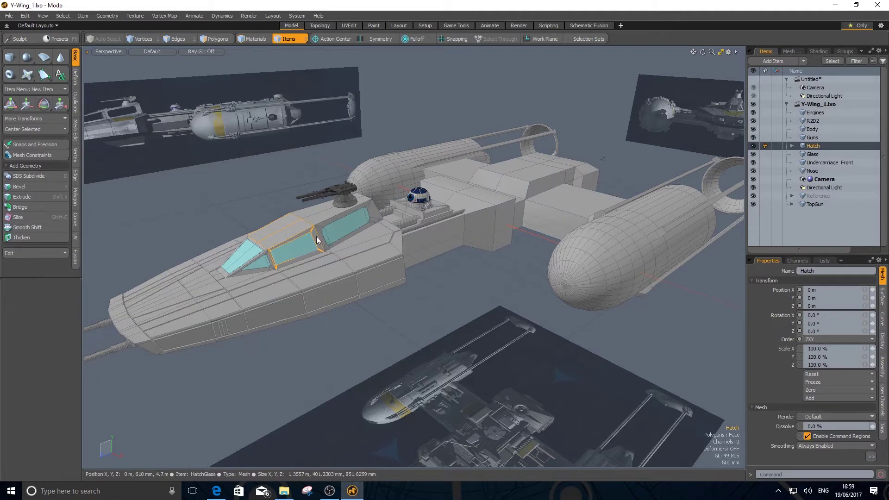
- Expand the Hatch item's hierarchy and alternate the selection between its HatchGlass child and Hatch, ending on Hatch
click(792, 146)
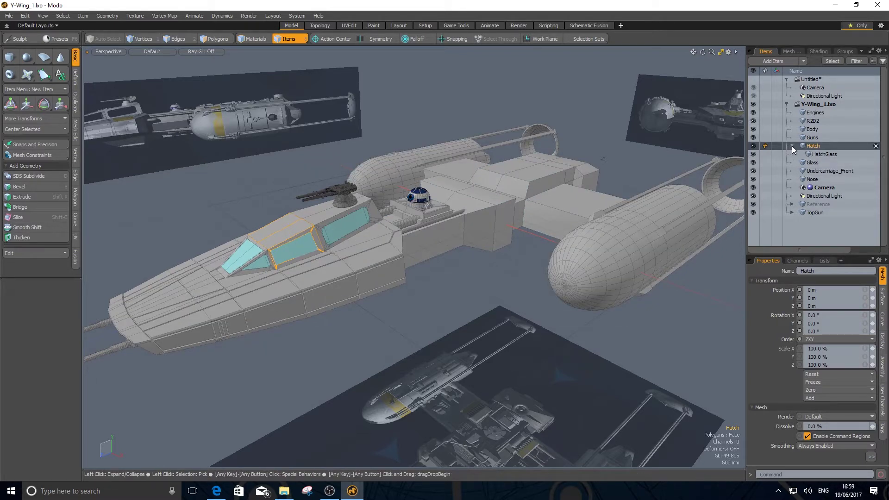
click(823, 157)
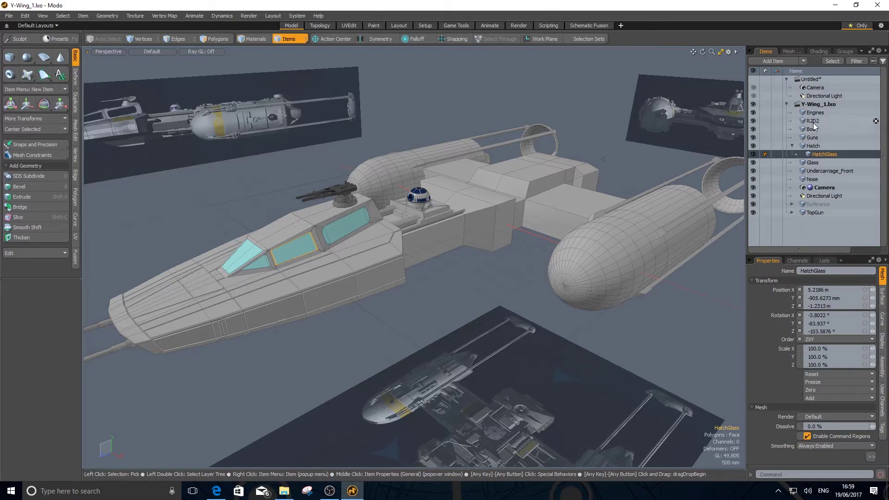
click(813, 146)
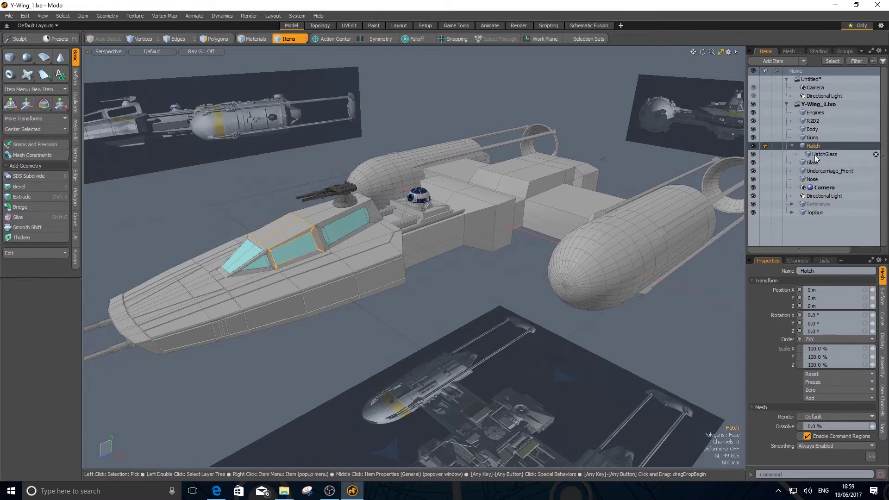
click(822, 154)
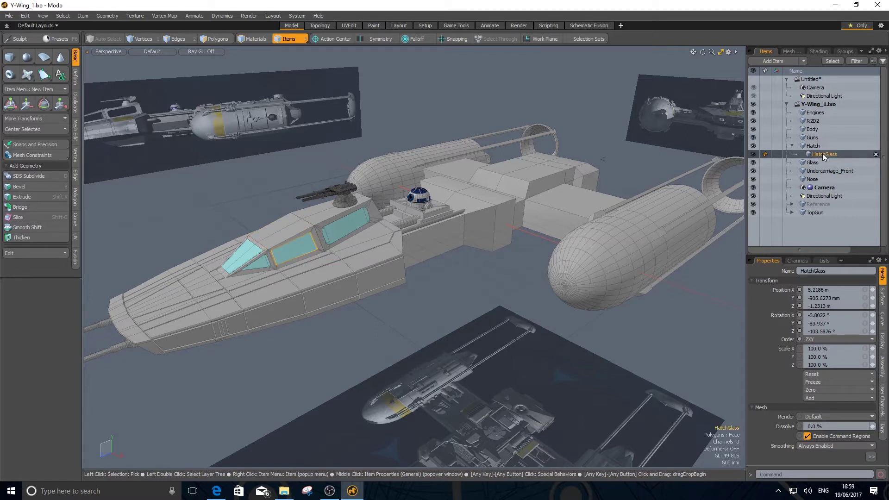
click(291, 229)
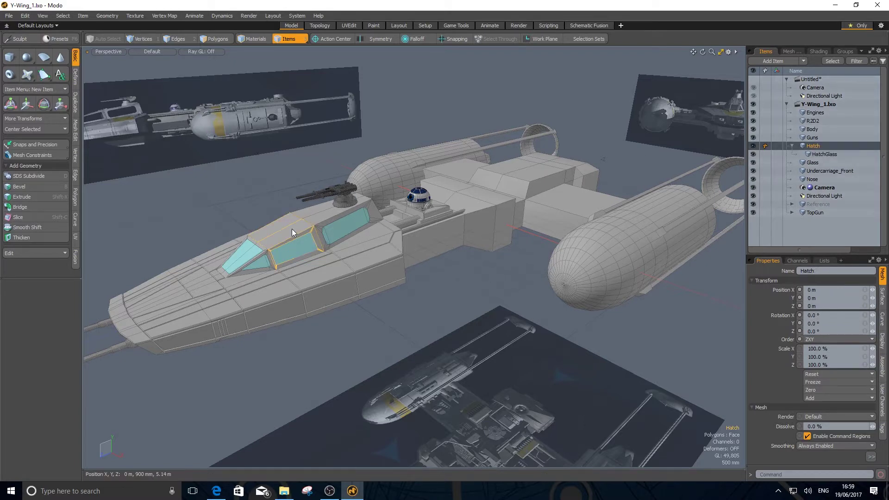
- Rotate the Hatch open to 40° about Y together with its glass, then reset its Y rotation to 0°
key(e)
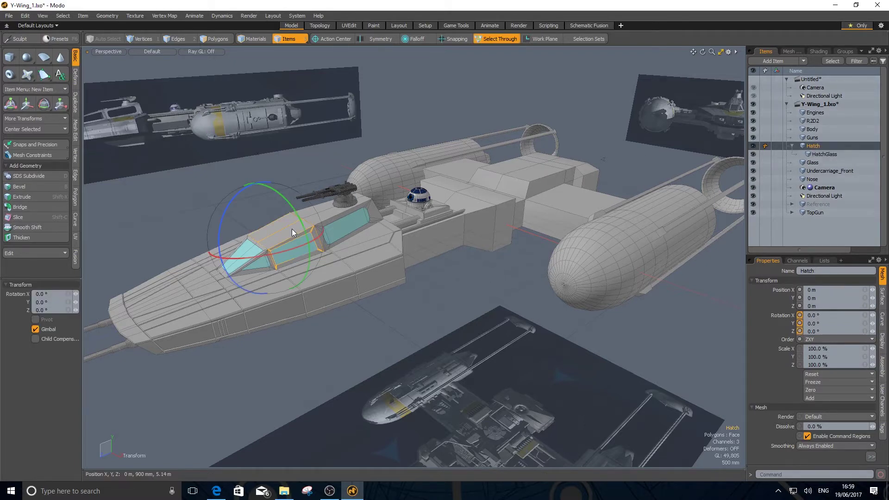
alt+right_drag(316, 252, 345, 254)
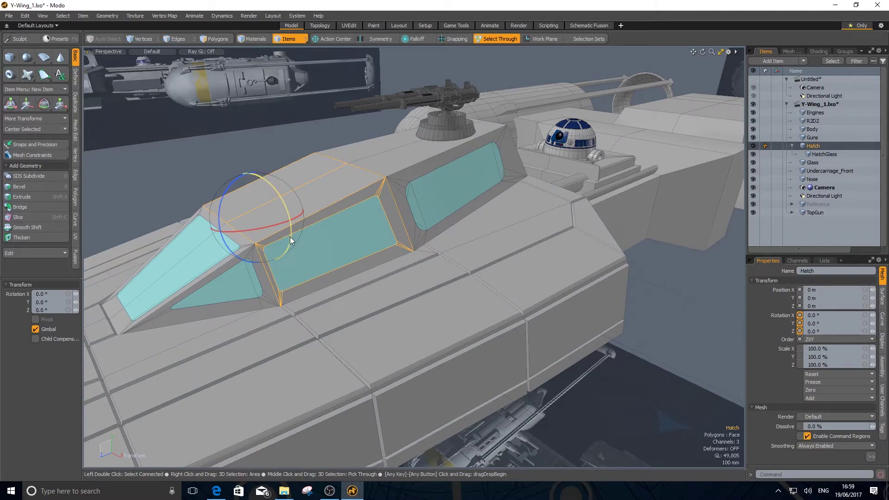
mouse_move(272, 221)
alt+mouse_down()
mouse_move(291, 257)
mouse_move(363, 279)
mouse_move(333, 295)
alt+mouse_up()
mouse_move(279, 240)
mouse_down()
mouse_move(274, 267)
mouse_move(279, 239)
mouse_up()
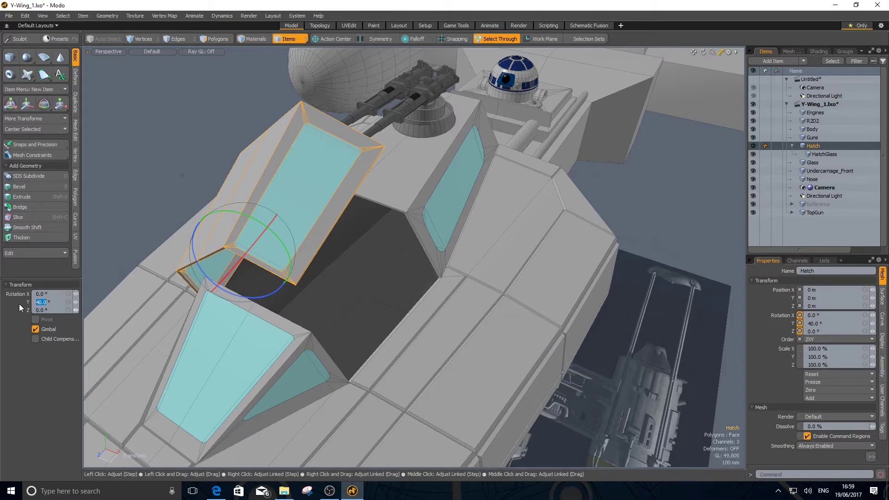
key(Return)
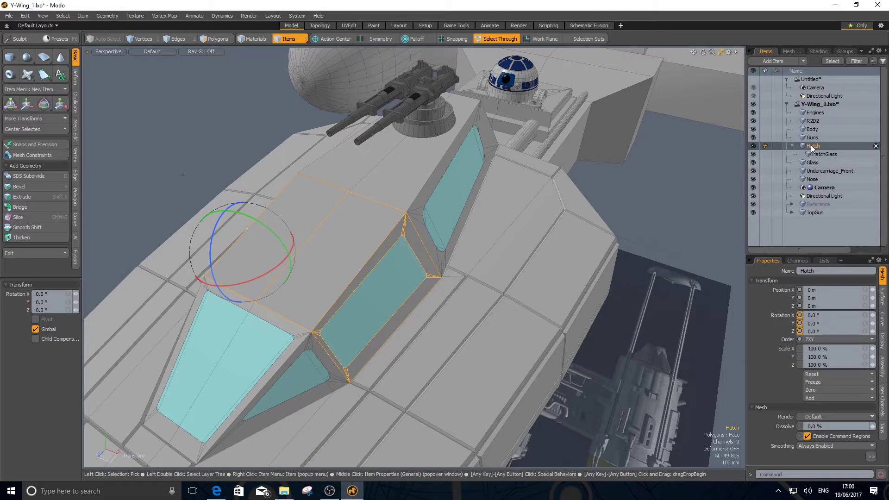
- Unparent HatchGlass from Hatch by moving it above Hatch at the same level of the item hierarchy
click(821, 155)
drag(821, 155, 819, 143)
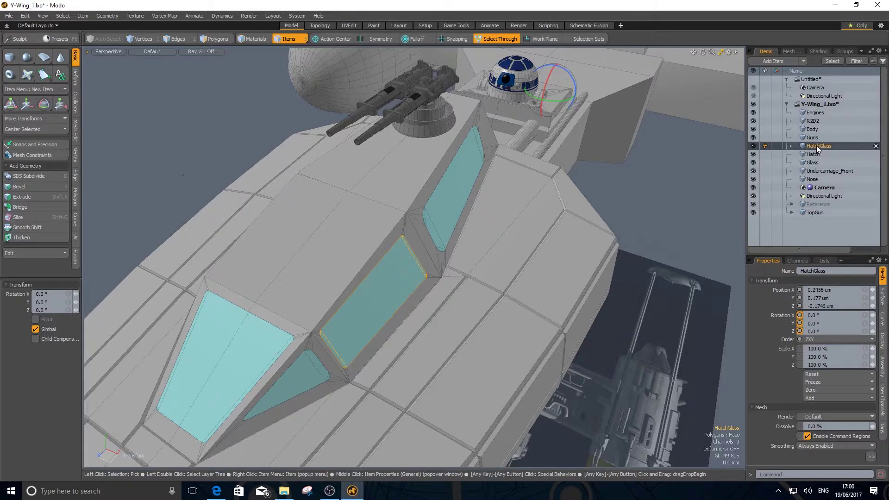
- Rotate the Hatch without its glass to about 26.5° around Y, then undo the rotation
click(813, 155)
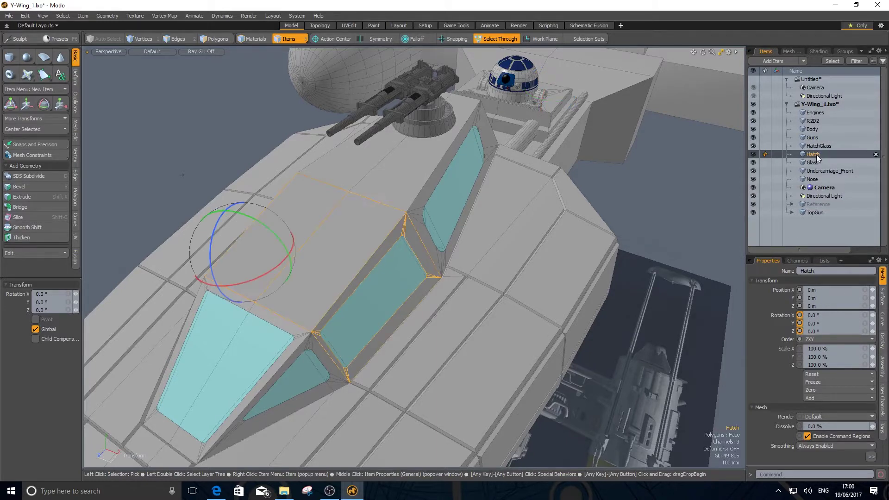
drag(277, 234, 384, 270)
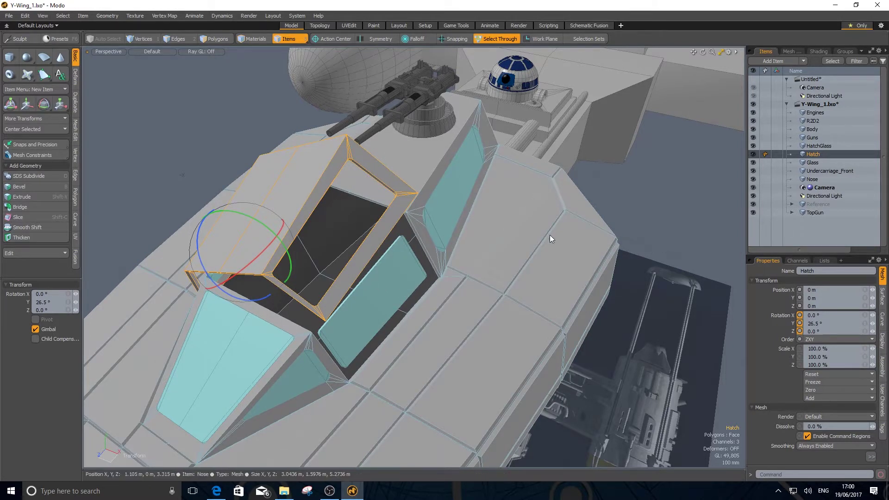
key(ctrl)
key(ctrl+z)
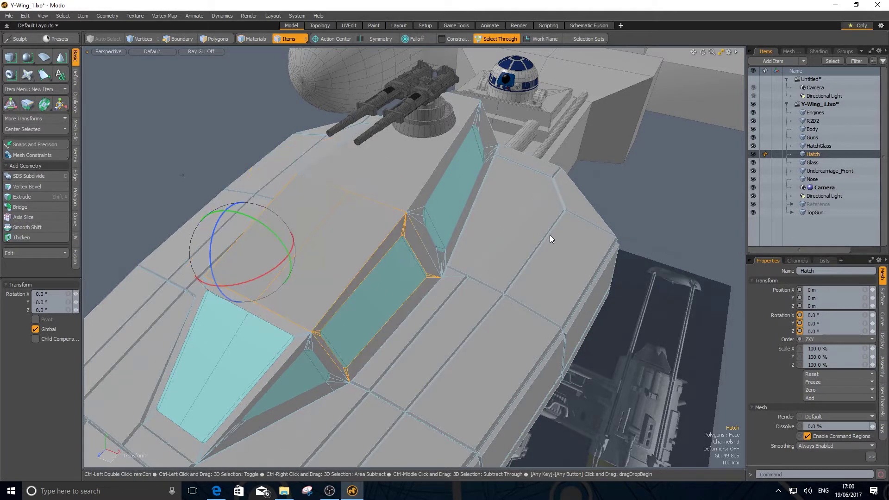
- Parent HatchGlass back under Hatch in the item hierarchy
click(834, 147)
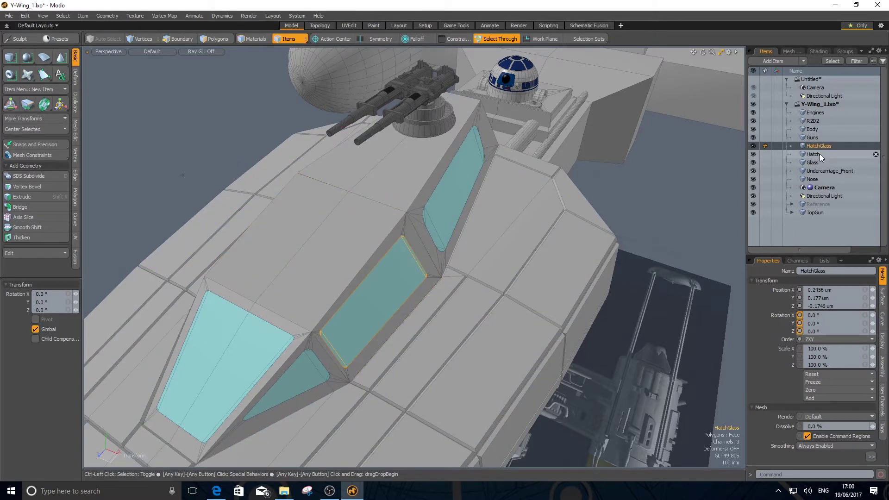
drag(822, 154, 829, 154)
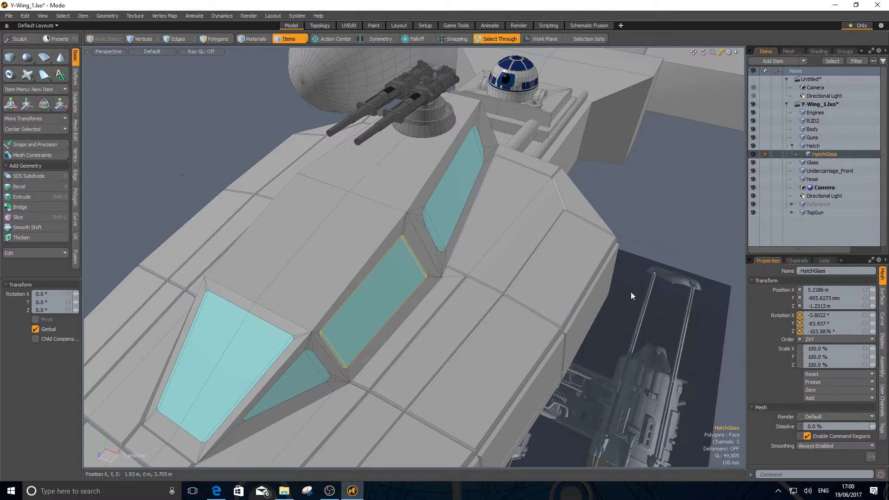
- Select the engines, body, R2D2 and turret of the Y-Wing one after another in the viewport
scroll(672, 287, down, 5)
alt+drag(673, 287, 468, 262)
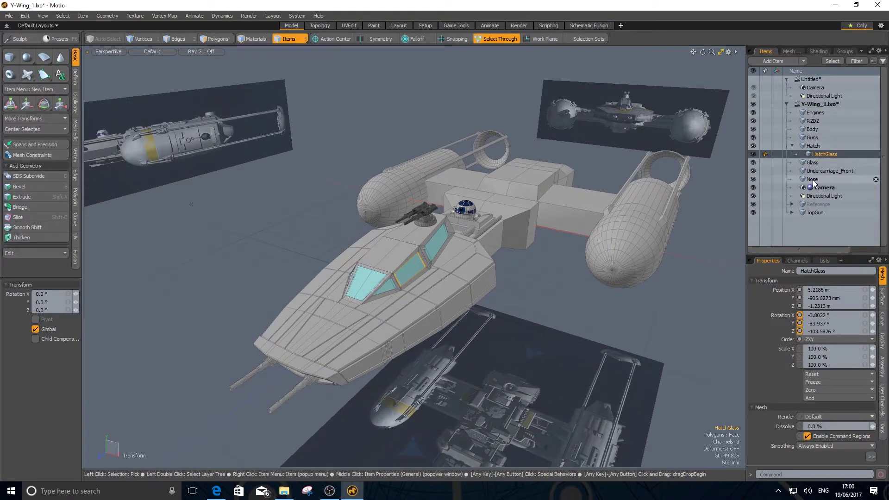
click(665, 236)
click(507, 215)
click(464, 211)
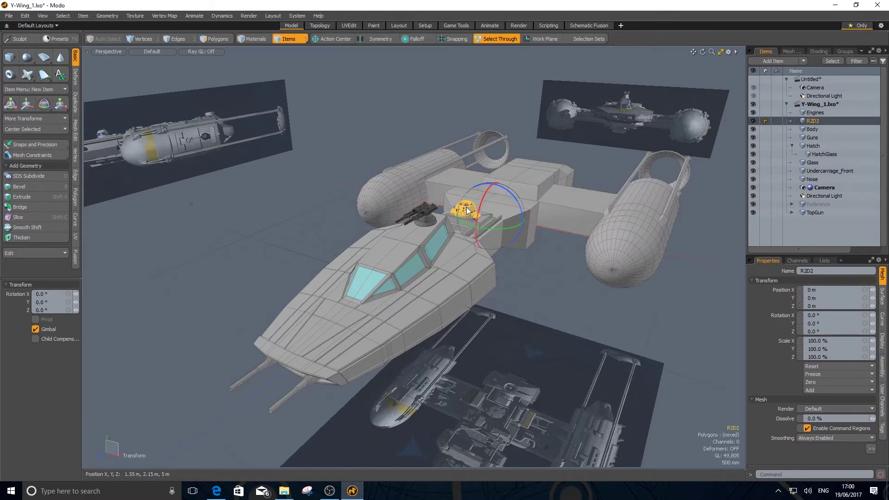
click(455, 228)
click(432, 225)
click(423, 214)
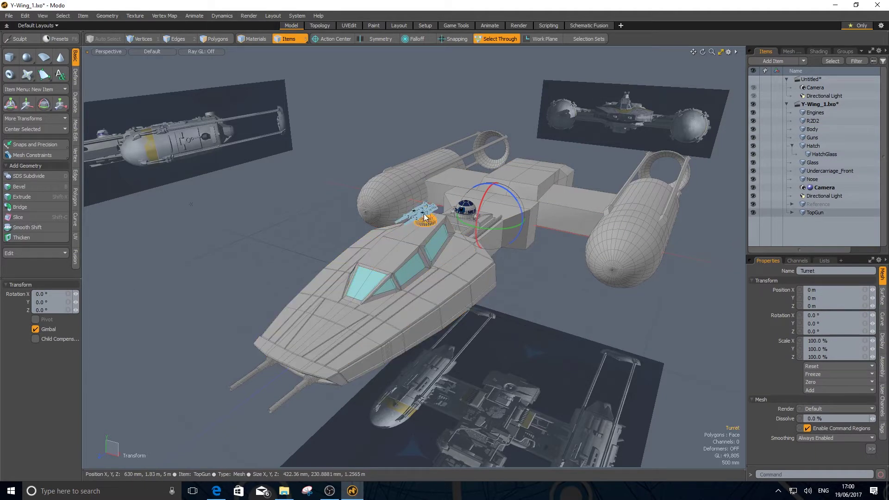
- Select individual parts of the top gun up close, including the Rubber and Turret meshes
click(423, 213)
click(430, 212)
alt+right_drag(430, 212, 555, 233)
click(482, 200)
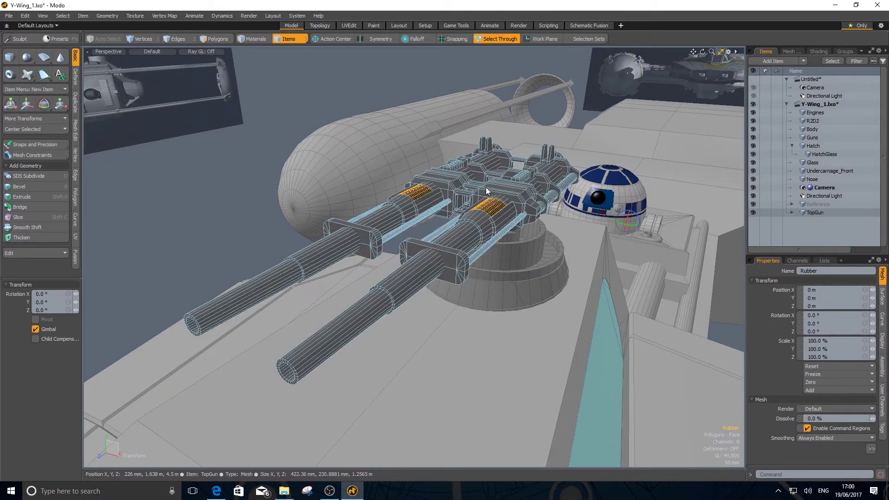
click(480, 197)
click(518, 241)
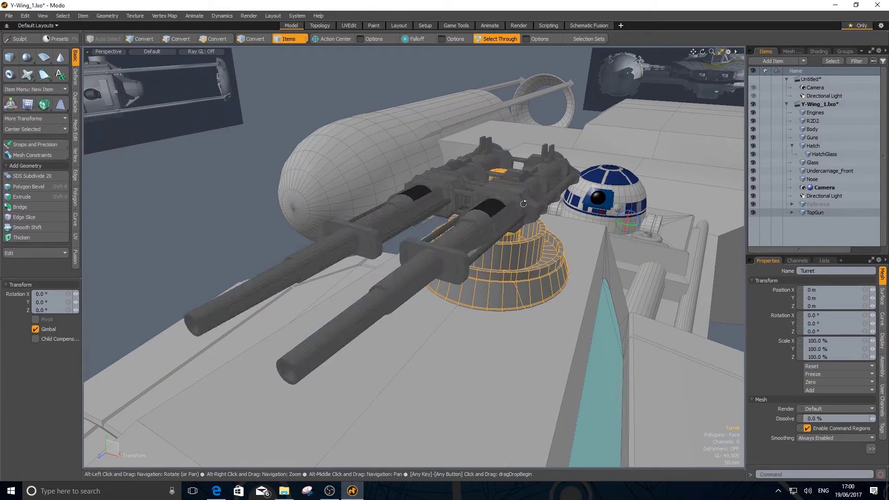
alt+drag(518, 235, 414, 220)
key(a)
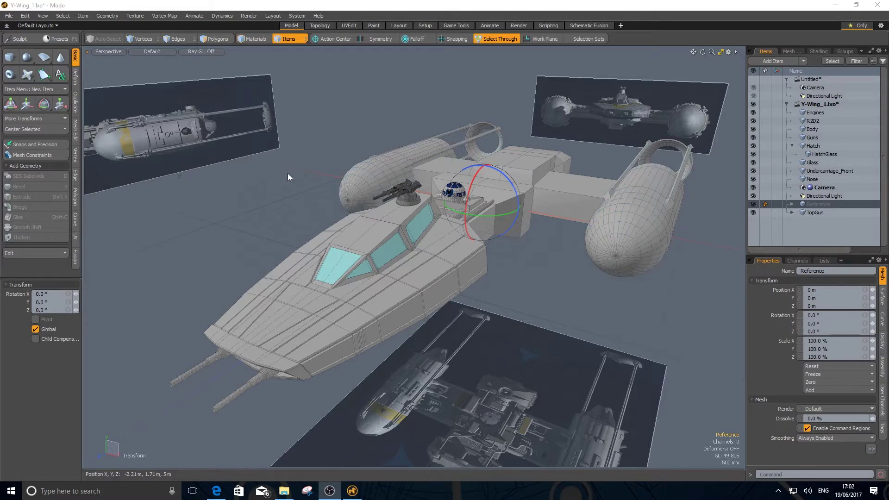
- Set the perspective viewport's shading style to Advanced and inspect the ship from several angles
click(162, 51)
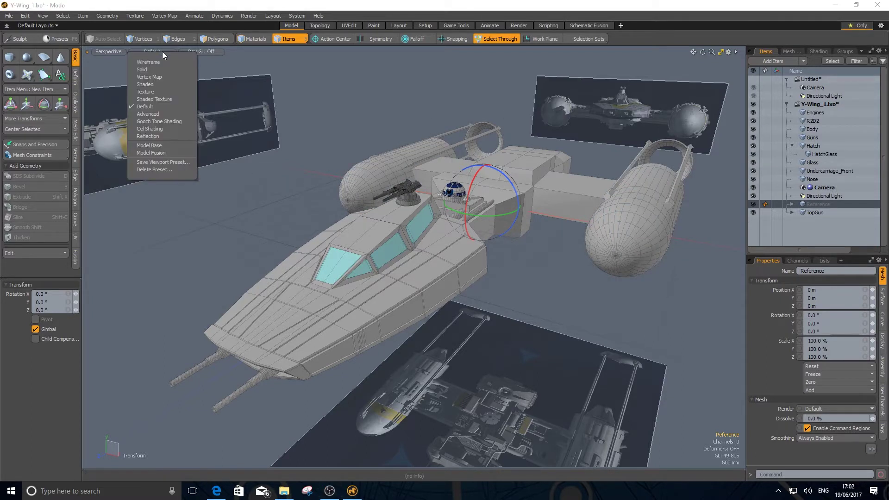
click(145, 115)
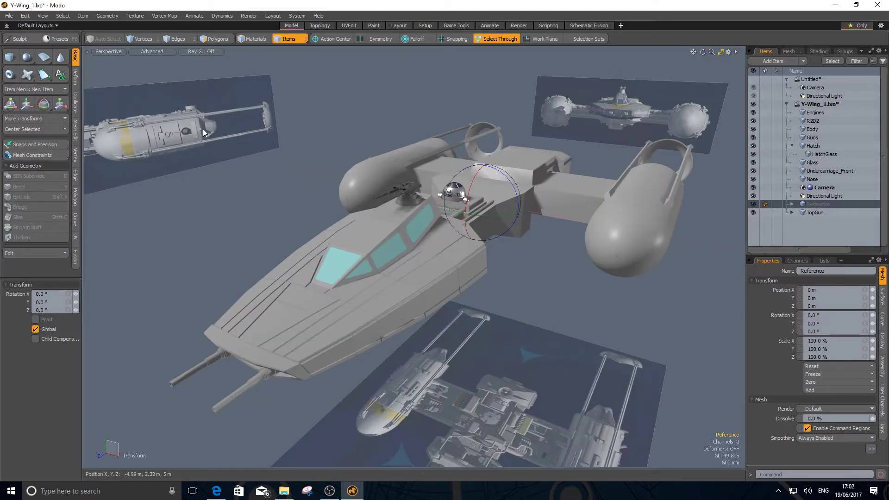
alt+drag(397, 146, 286, 135)
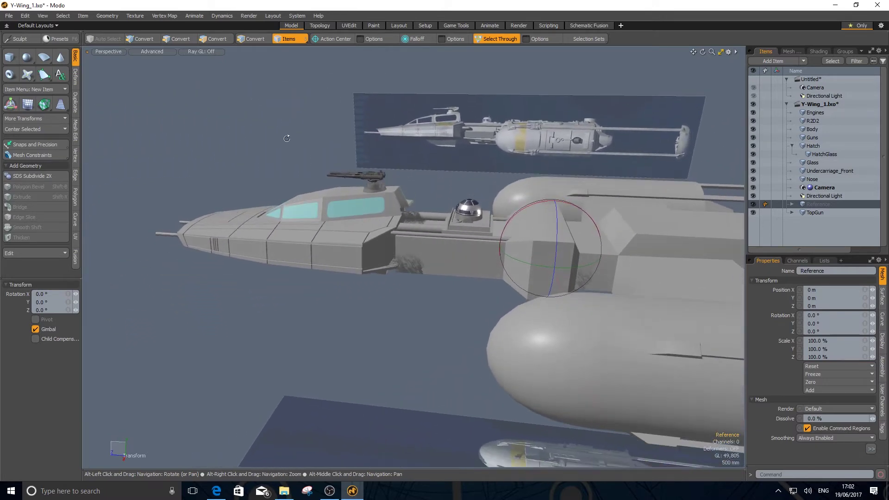
mouse_move(400, 255)
alt+right_down()
mouse_move(526, 262)
mouse_move(402, 267)
alt+right_up()
alt+drag(402, 267, 478, 213)
mouse_move(478, 212)
alt+right_down()
mouse_move(576, 209)
mouse_move(480, 221)
alt+right_up()
alt+drag(479, 221, 460, 235)
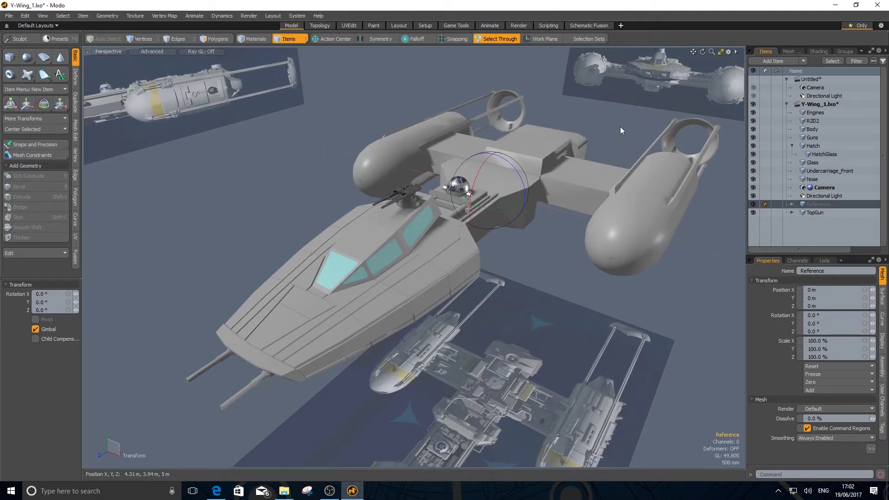
- Set the 3D viewport's antialiasing to Off in its advanced options
click(729, 53)
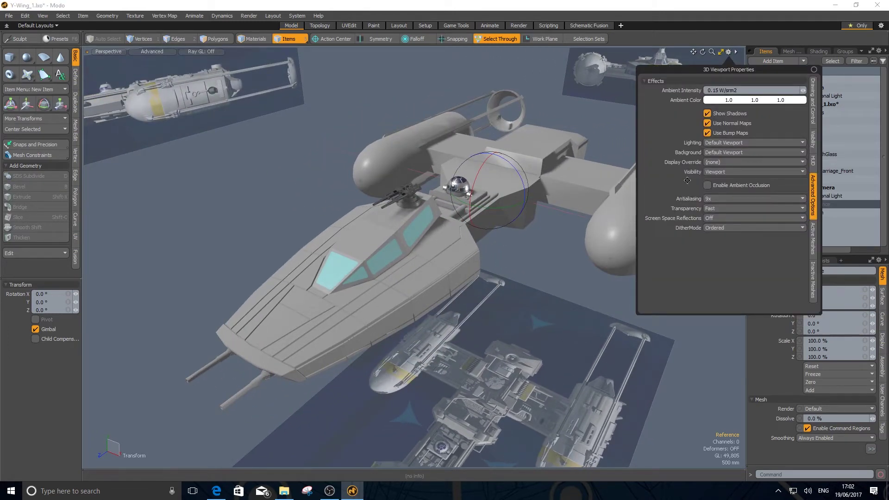
click(727, 198)
click(727, 147)
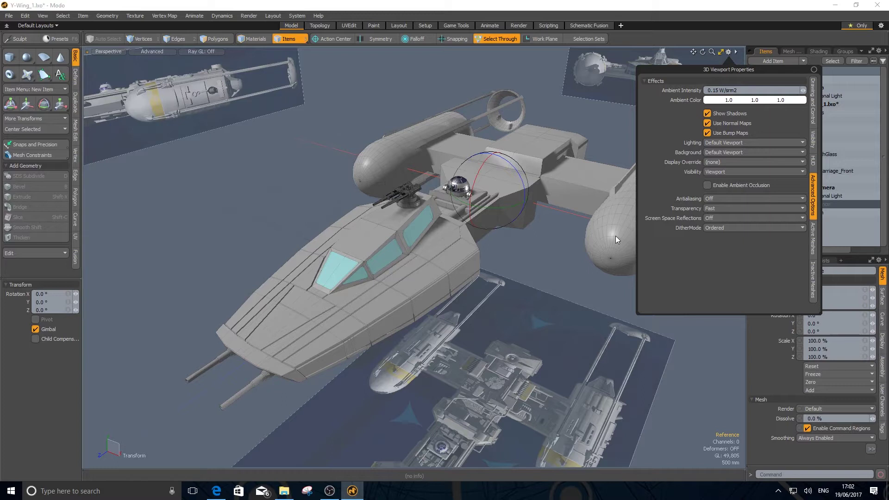
click(723, 198)
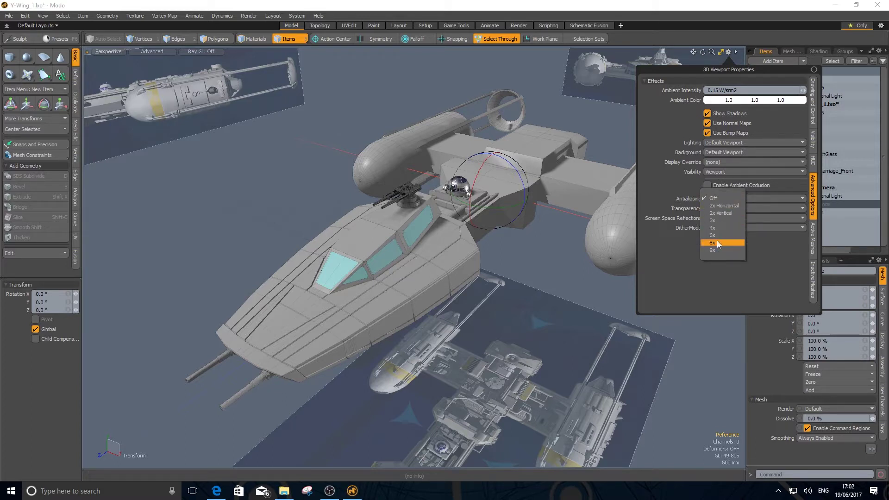
click(714, 197)
- Toggle the viewport's ambient occlusion on and off to compare the shading, leaving it disabled
click(708, 185)
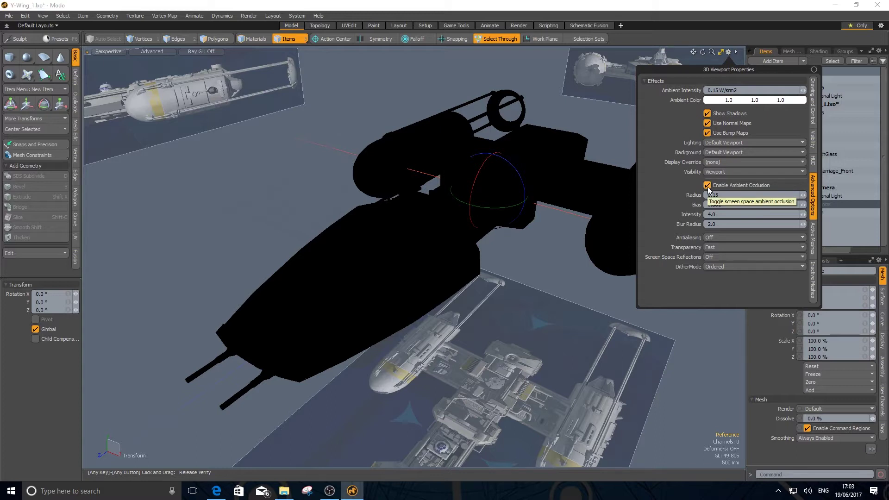
click(708, 114)
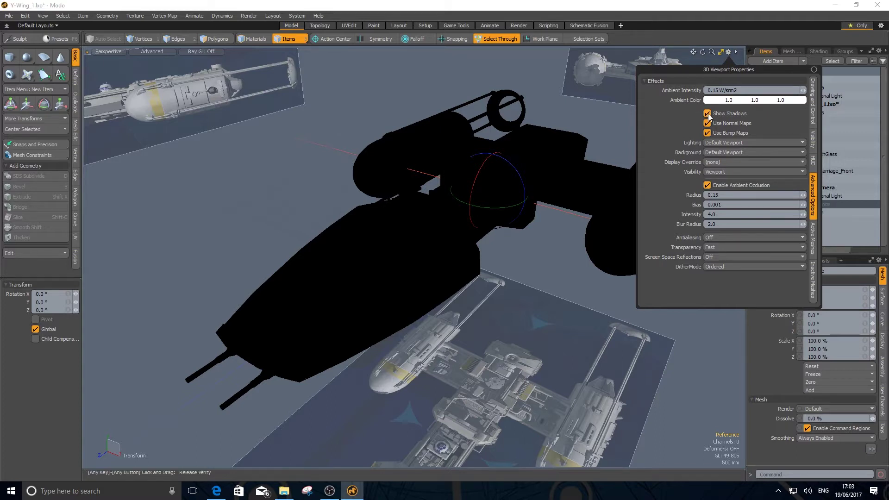
click(707, 185)
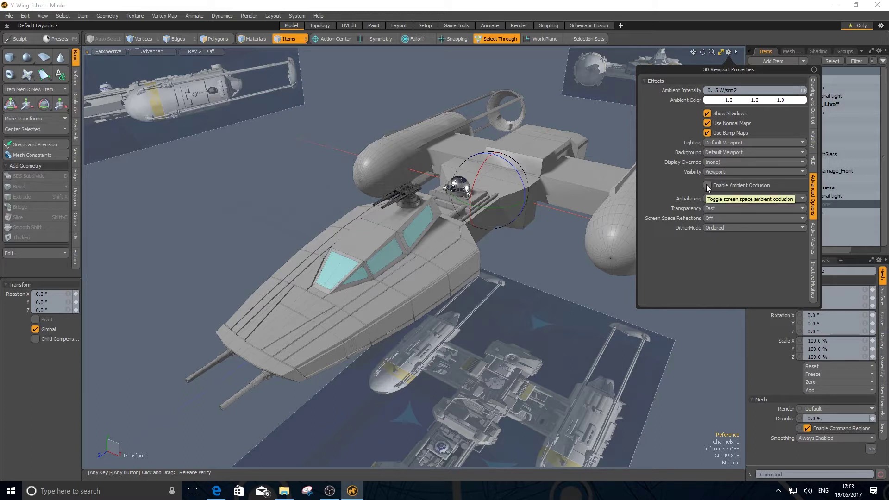
click(707, 185)
click(707, 185)
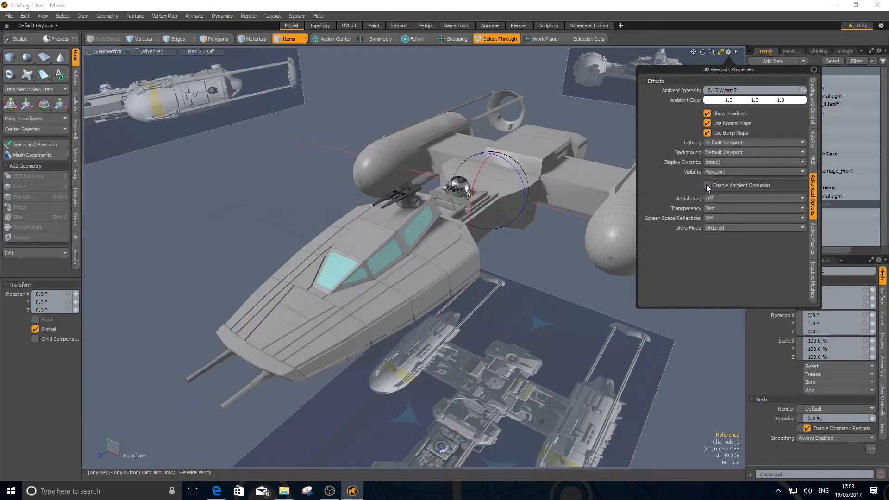
click(707, 185)
click(707, 186)
click(707, 185)
click(707, 185)
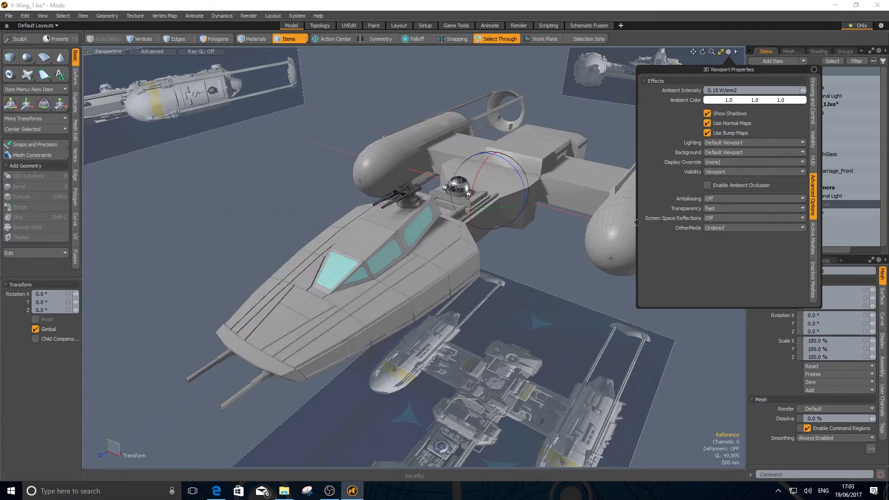
alt+drag(471, 241, 677, 257)
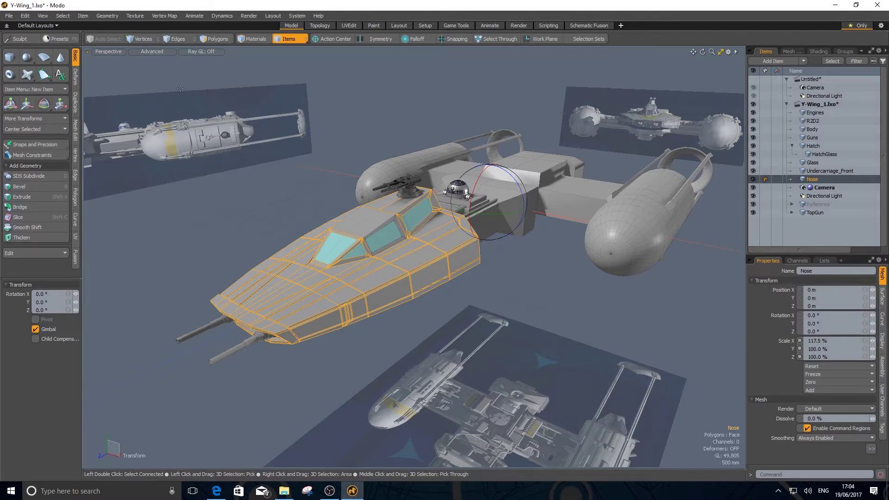
- Create a new empty scene and make Y-Wing_1.lxo the active scene again
click(9, 16)
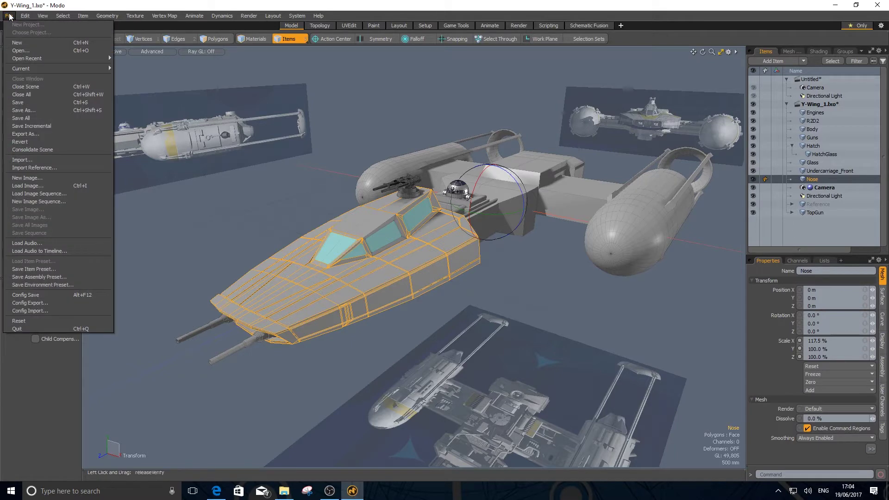
click(19, 43)
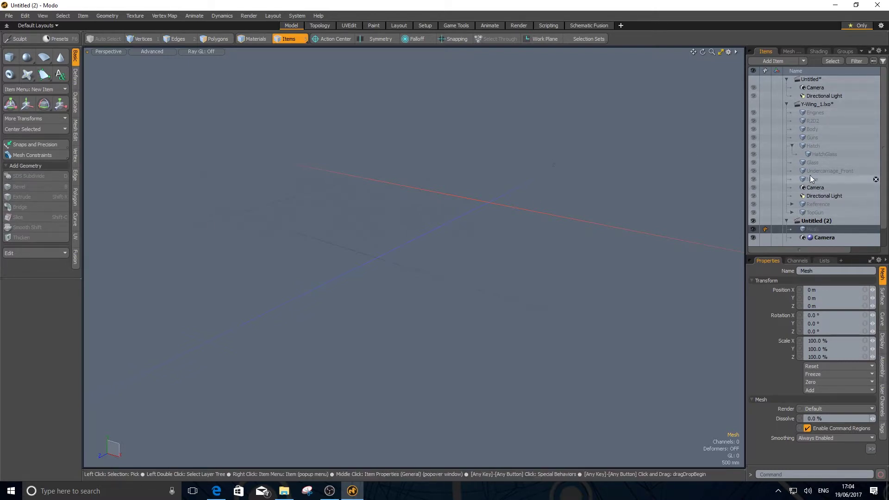
click(810, 105)
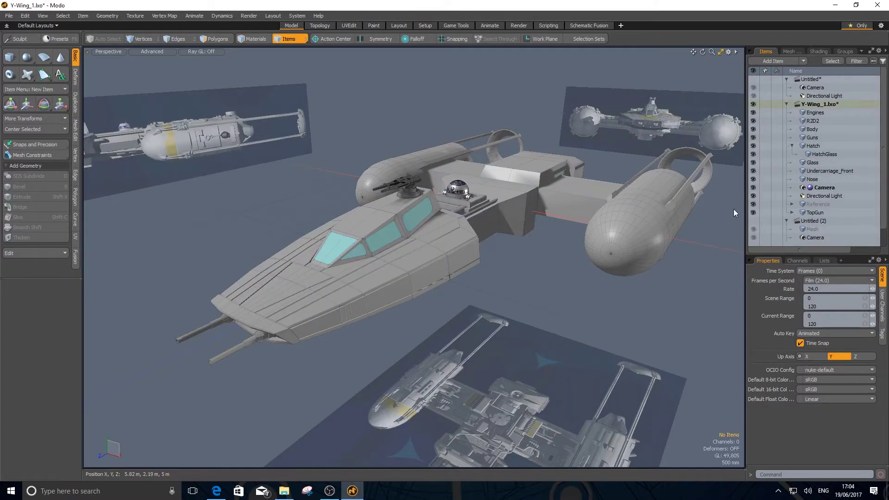
- Switch back and forth between the Untitled (2) and Y-Wing_1.lxo scenes, finishing in Y-Wing_1.lxo
click(812, 223)
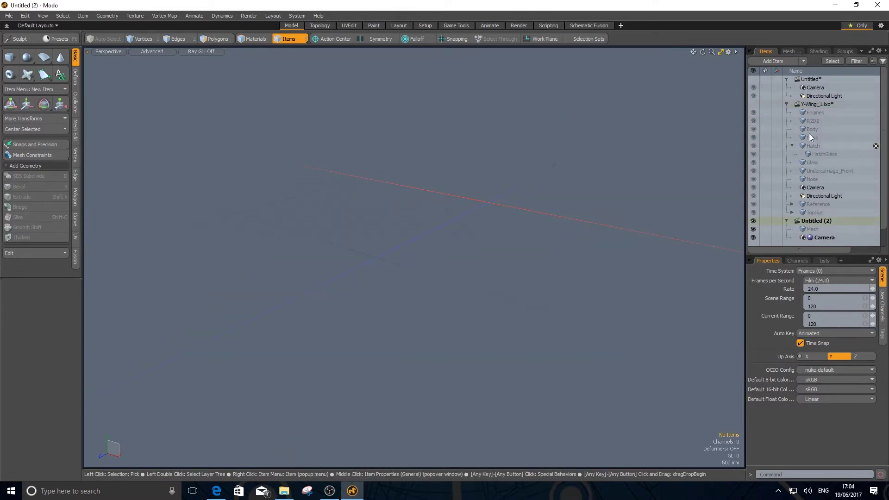
click(813, 104)
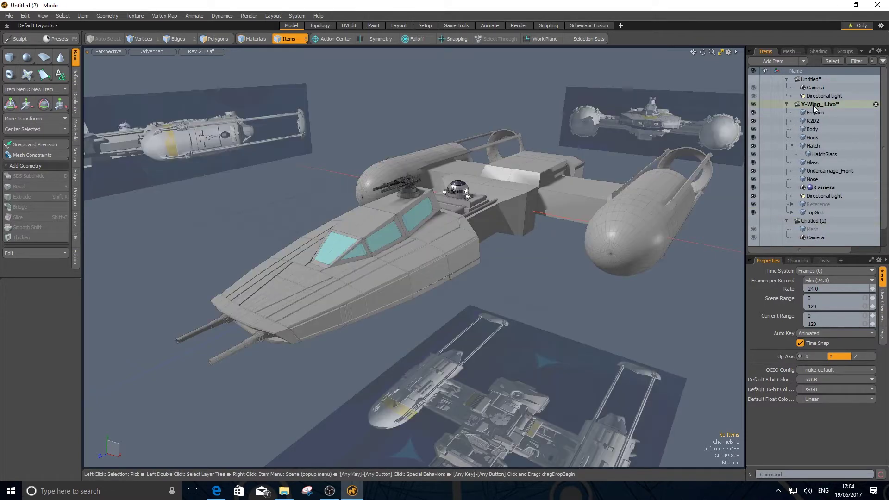
click(809, 222)
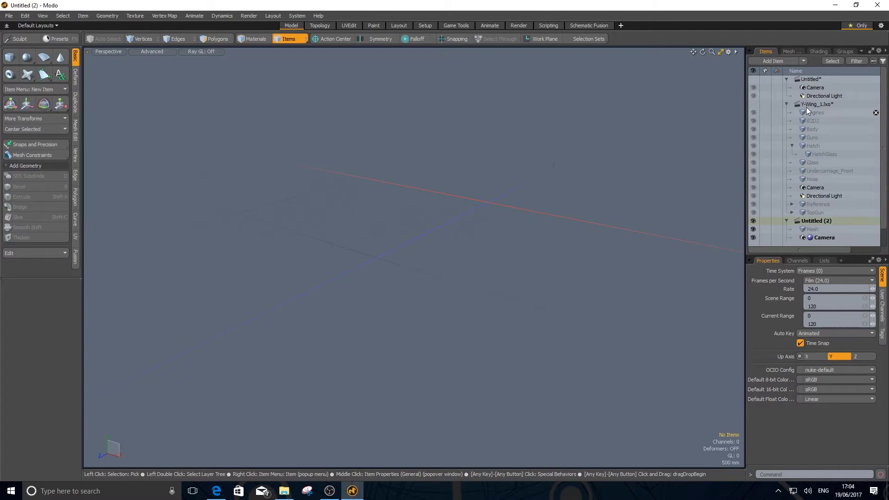
click(811, 106)
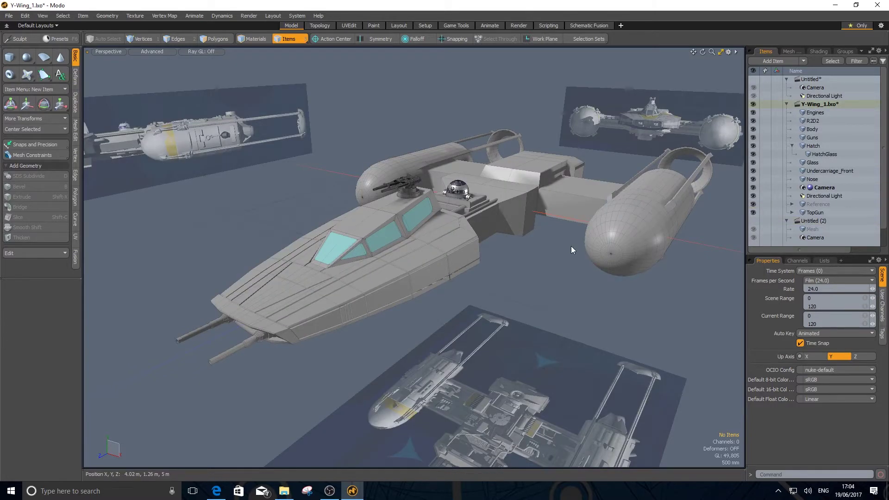
click(812, 221)
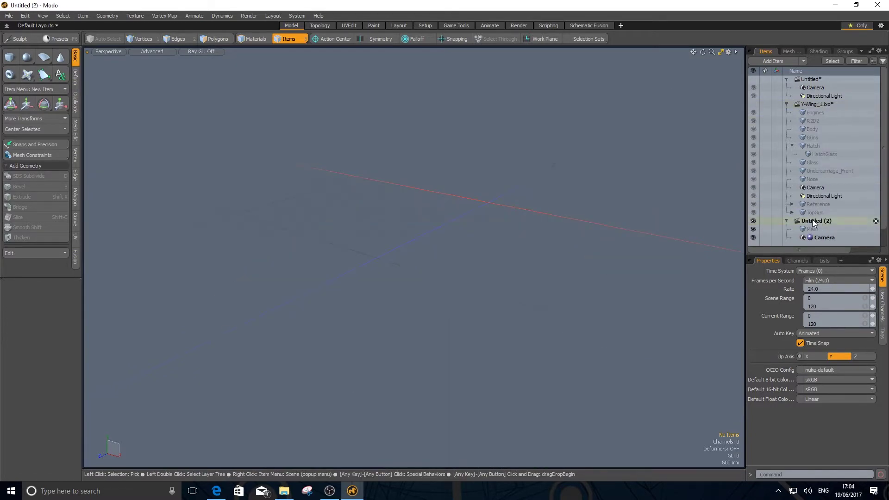
click(811, 104)
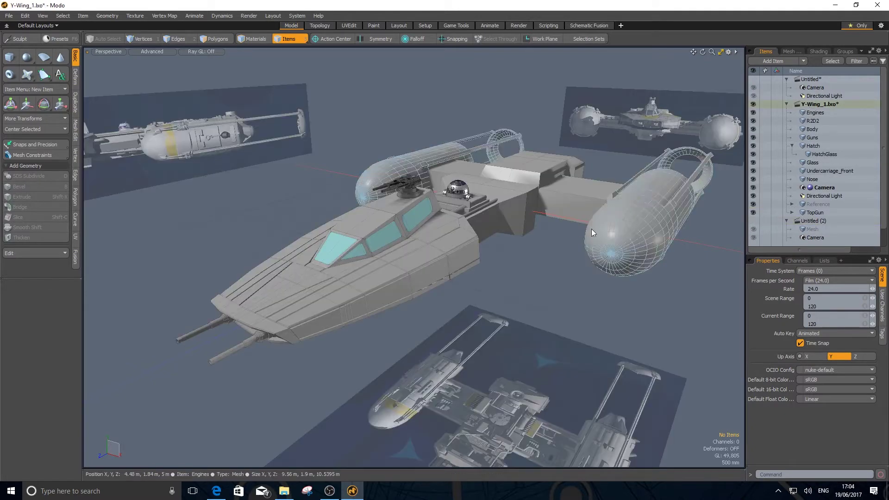
- Select the R2D2 mesh behind the cockpit in item mode and copy it
ctrl+alt+drag(464, 197, 546, 199)
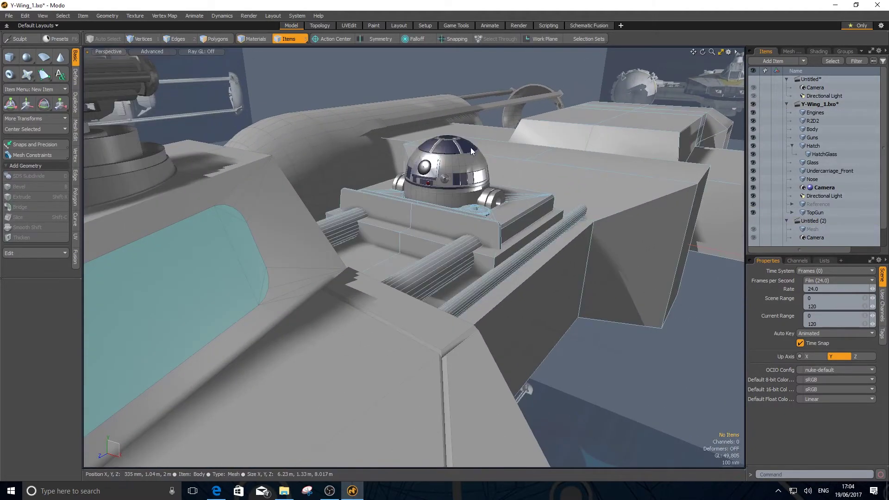
click(471, 177)
alt+drag(471, 176, 571, 217)
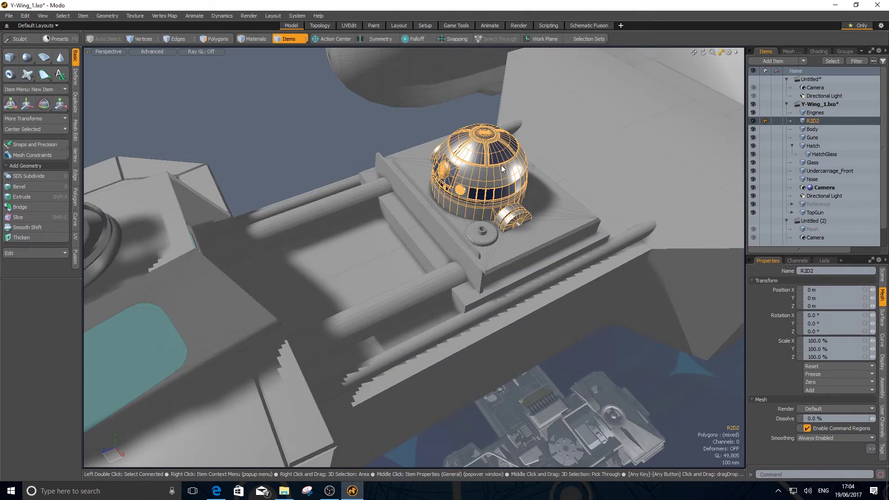
key(ctrl)
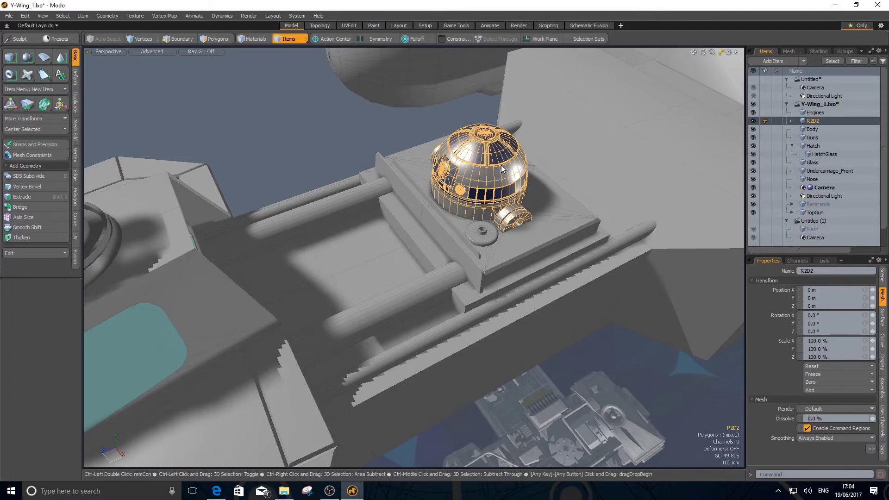
click(220, 40)
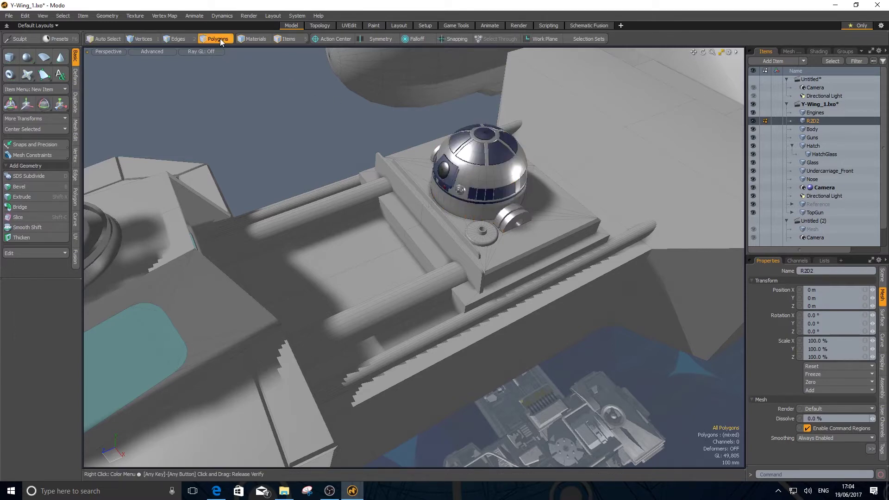
click(289, 39)
key(ctrl)
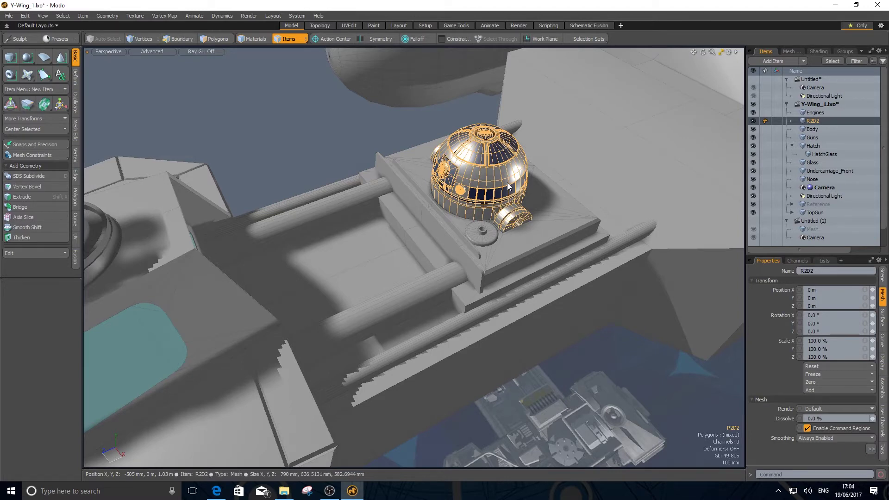
- Paste the copied R2D2 mesh into the Untitled (2) scene
click(810, 221)
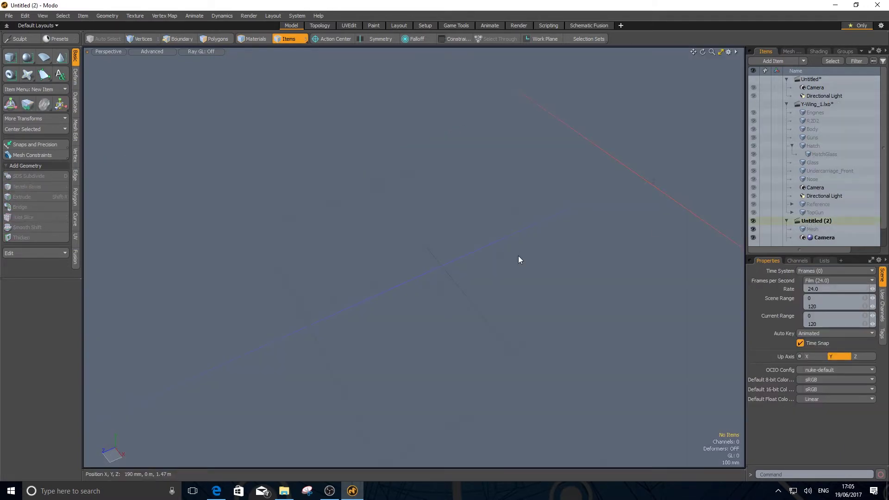
key(ctrl+v)
click(521, 287)
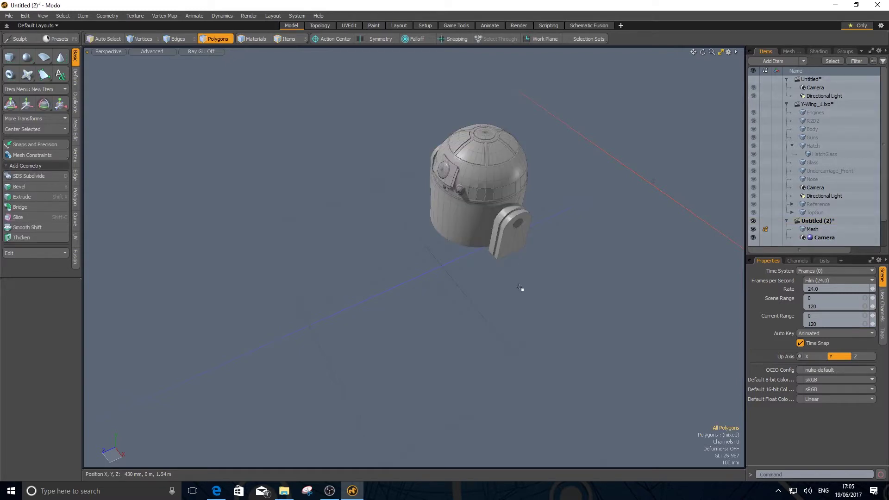
- Compare the pasted R2D2 mesh in Untitled (2) with the original in Y-Wing_1.lxo, and select the copy in item mode
alt+drag(457, 288, 494, 233)
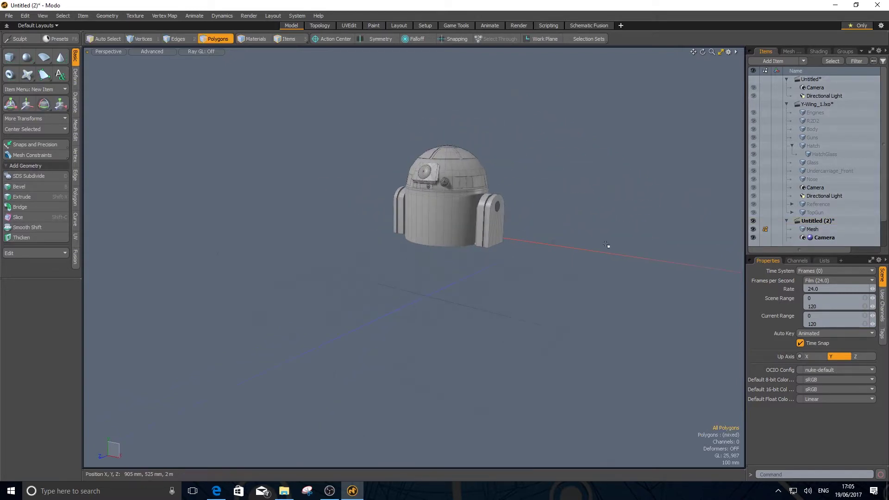
click(805, 106)
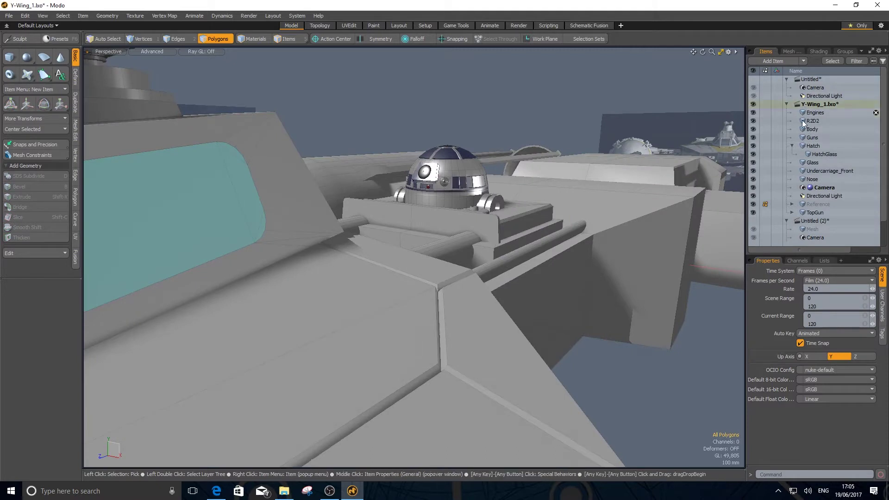
click(806, 225)
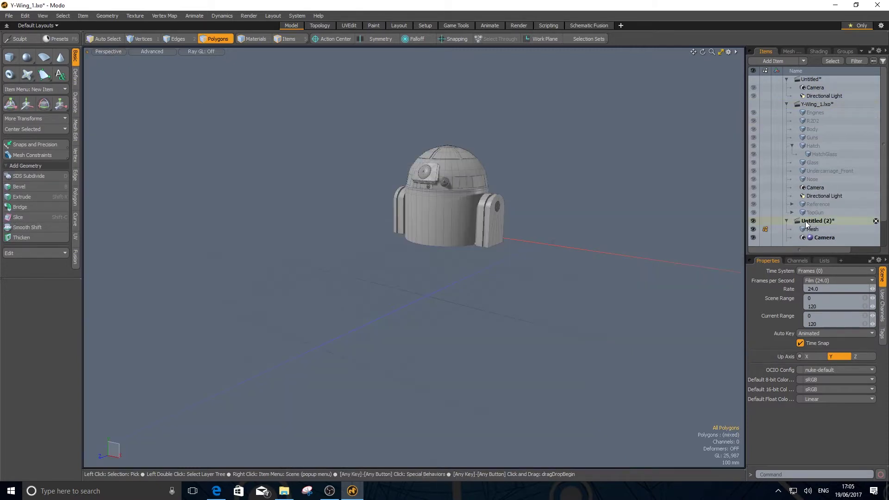
mouse_move(491, 221)
alt+right_down()
mouse_move(500, 227)
mouse_move(494, 211)
alt+right_up()
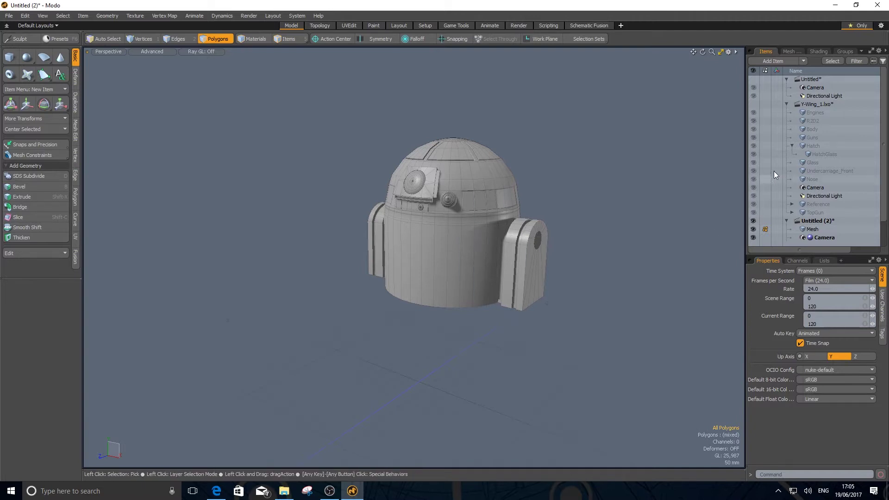
click(808, 105)
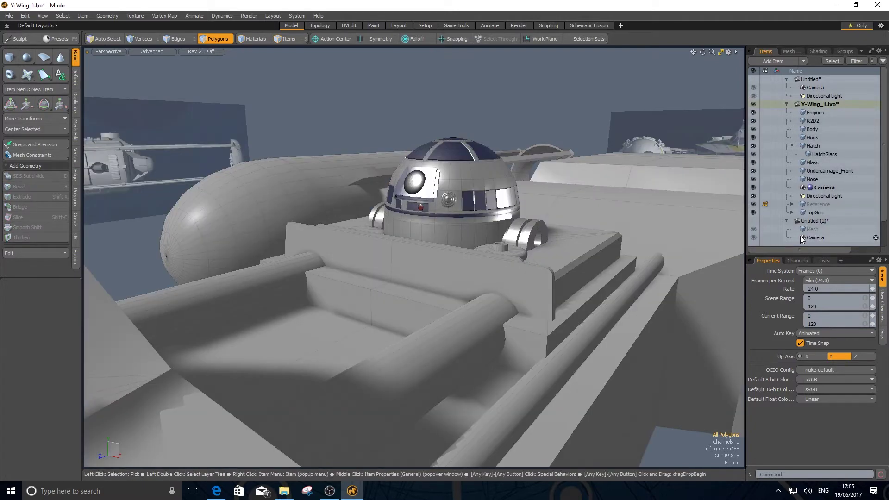
click(809, 221)
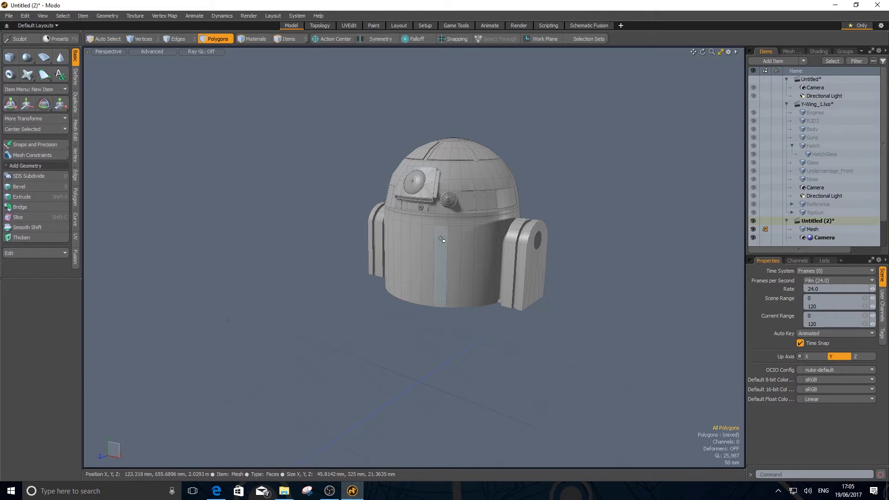
click(288, 38)
click(452, 200)
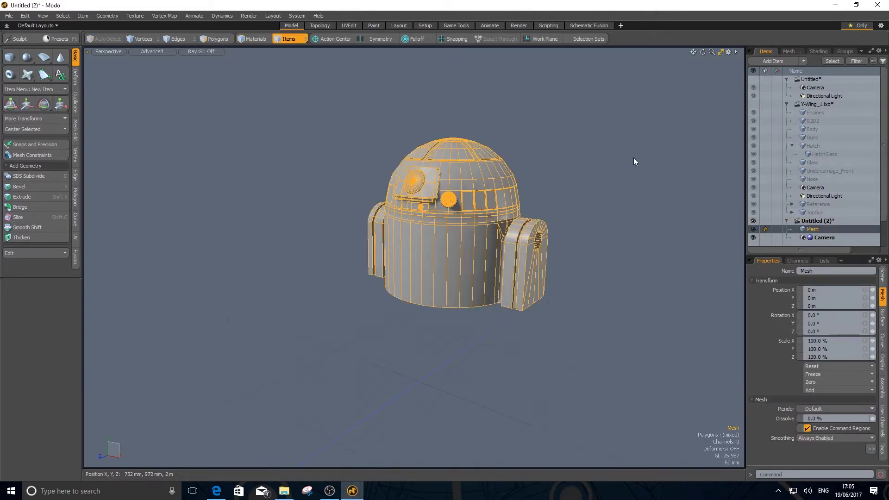
- Close the Y-Wing_1.lxo scene without saving its changes
click(817, 104)
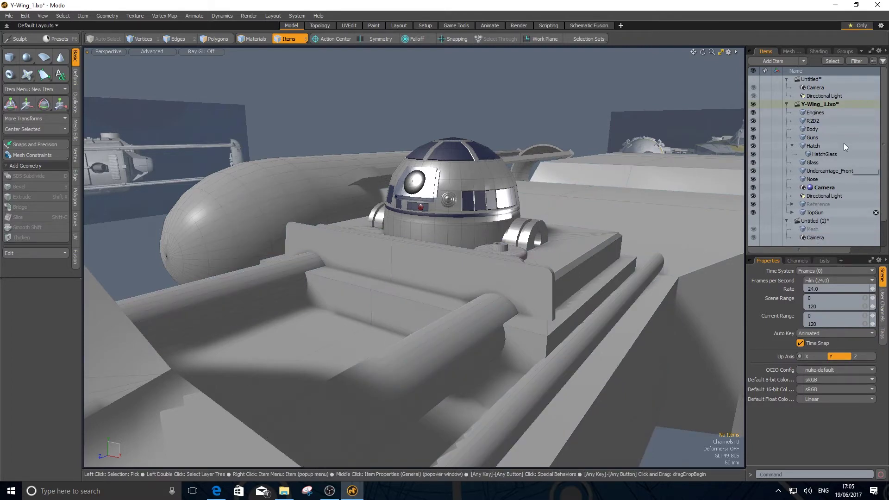
right_click(815, 104)
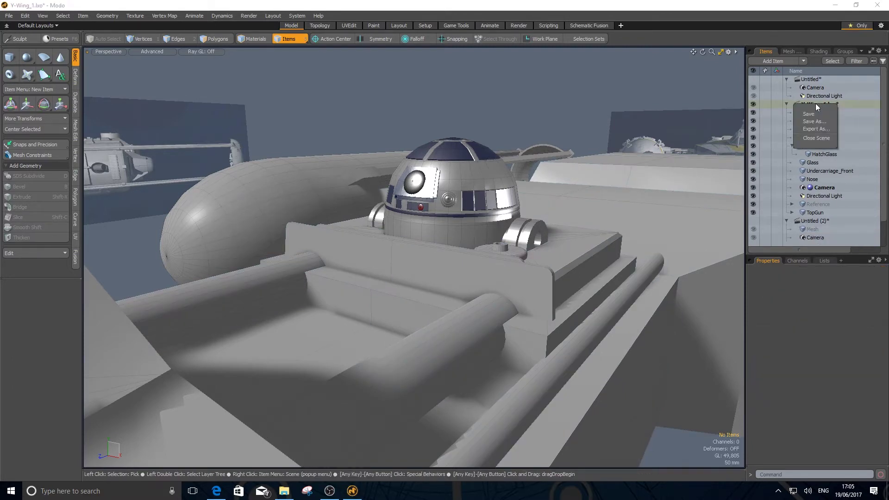
click(815, 138)
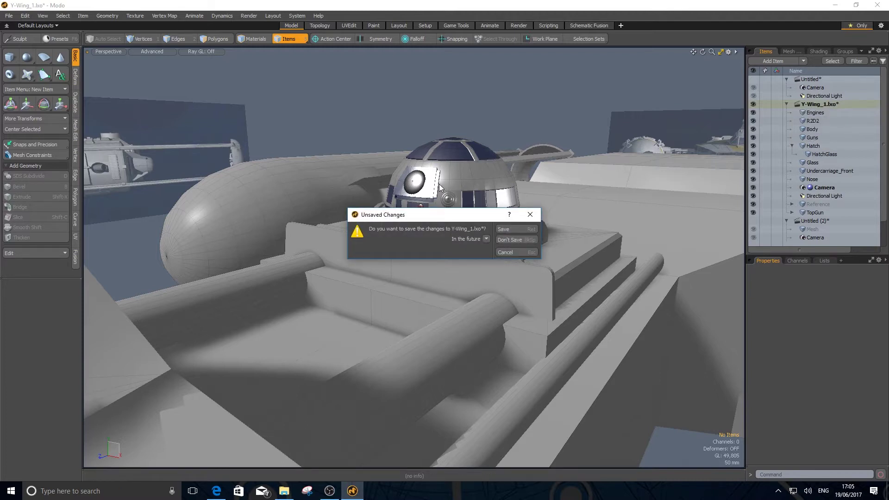
click(515, 240)
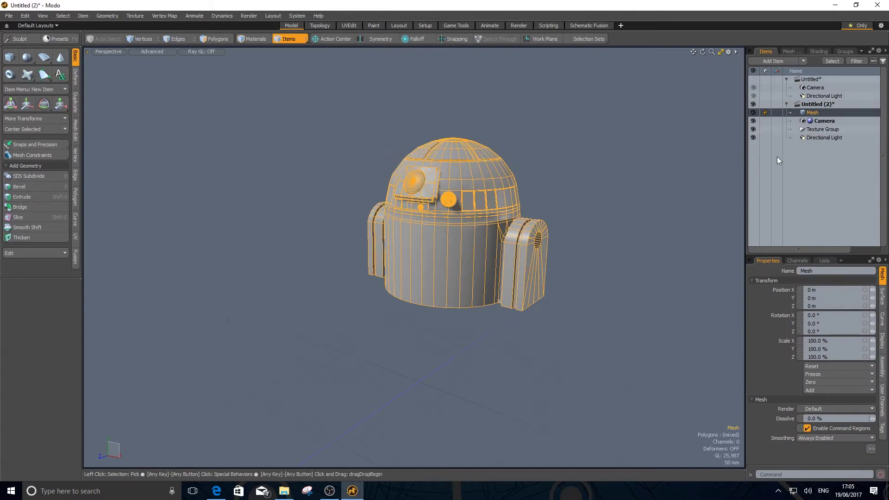
- Close the Untitled (2) scene without saving and select the Untitled scene
right_click(811, 106)
click(809, 140)
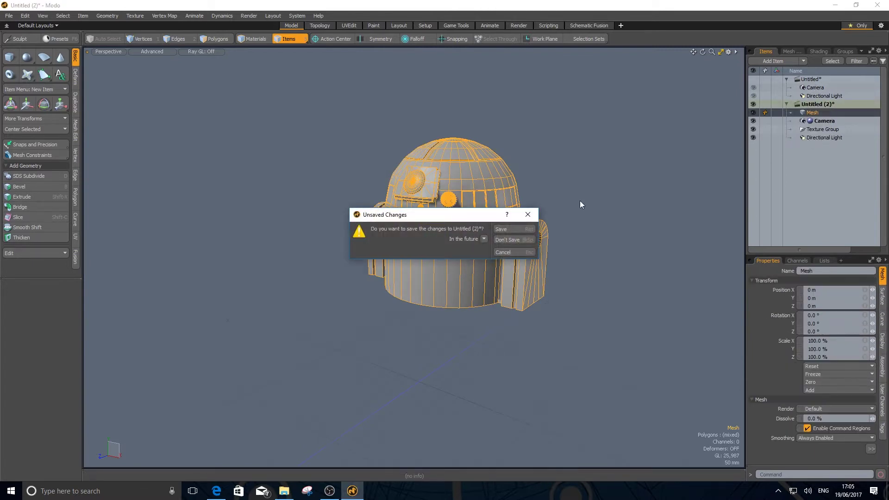
click(505, 242)
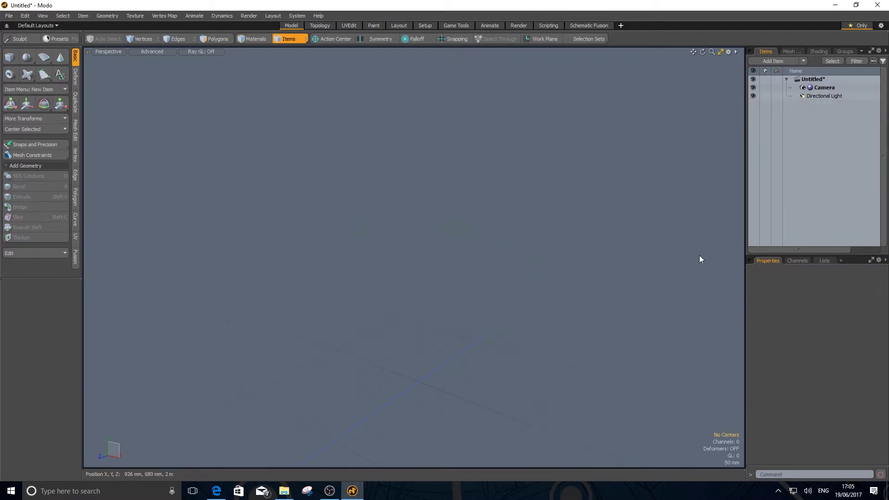
click(810, 80)
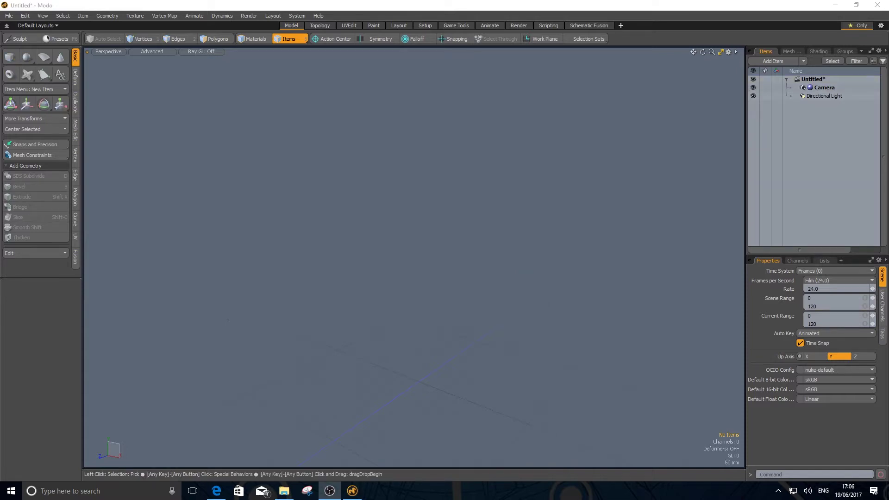
- Examine the empty scene's origin axes and work plane grid from several angles and distances
alt+drag(453, 387, 446, 328)
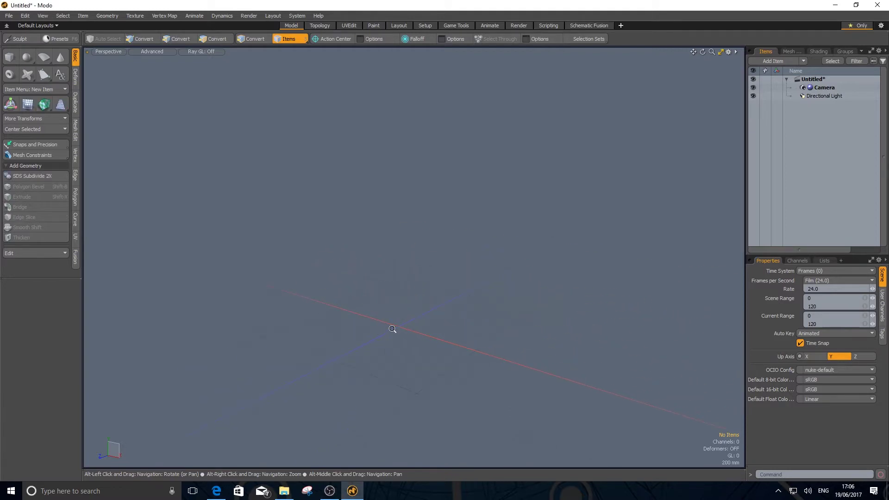
alt+right_drag(392, 330, 370, 345)
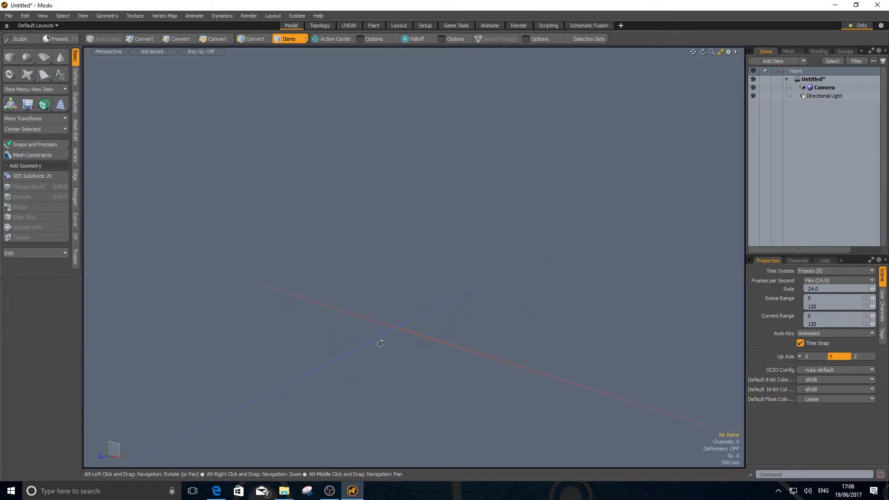
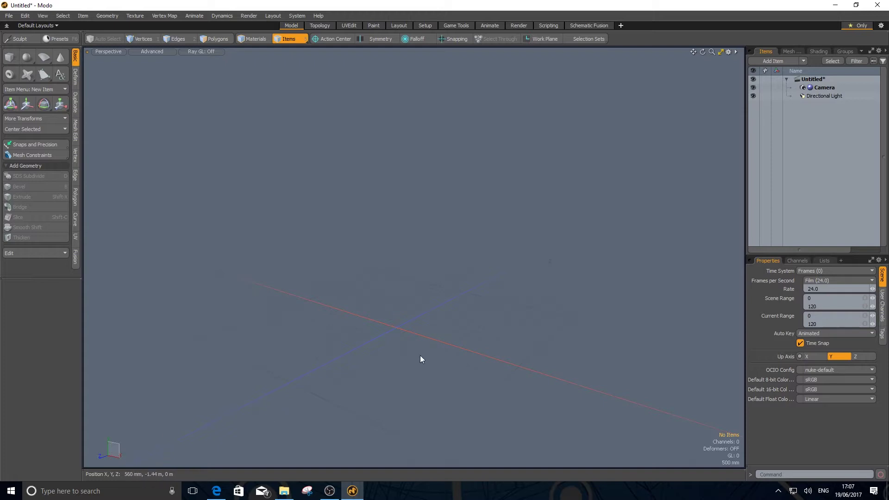
alt+drag(446, 360, 472, 356)
alt+drag(386, 373, 409, 360)
alt+drag(471, 361, 391, 340)
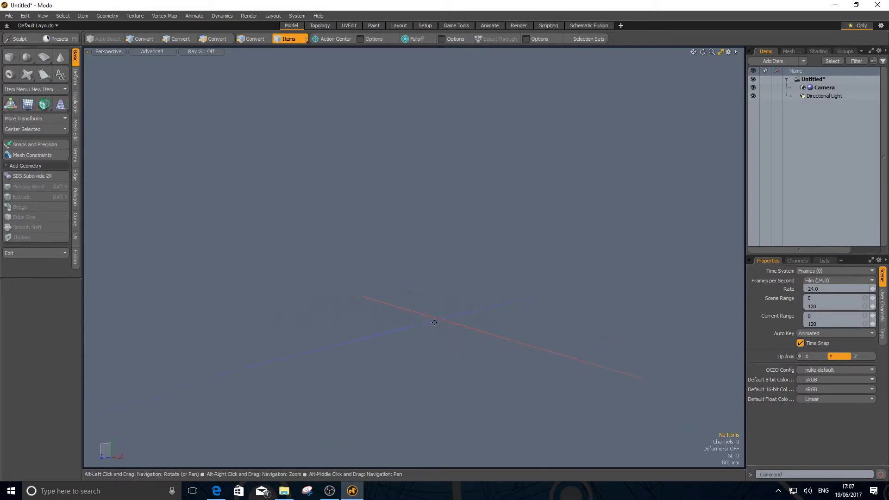
alt+right_drag(547, 320, 437, 284)
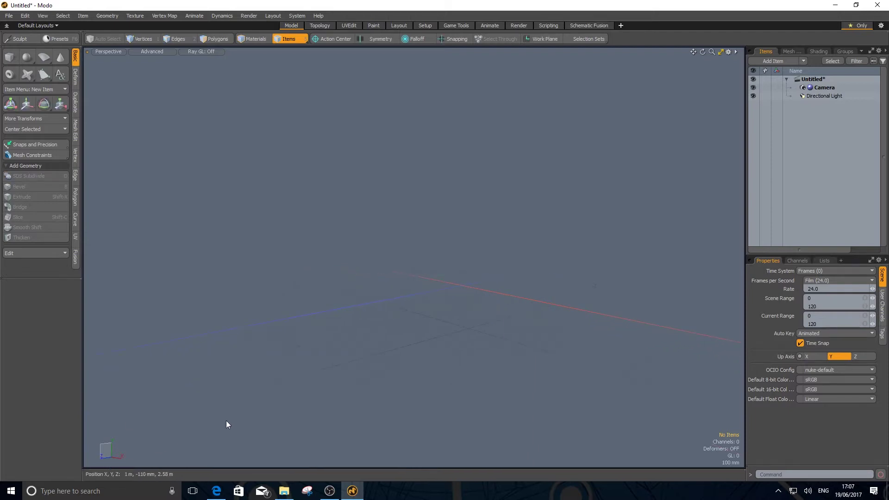
alt+drag(282, 426, 270, 153)
alt+drag(606, 105, 609, 398)
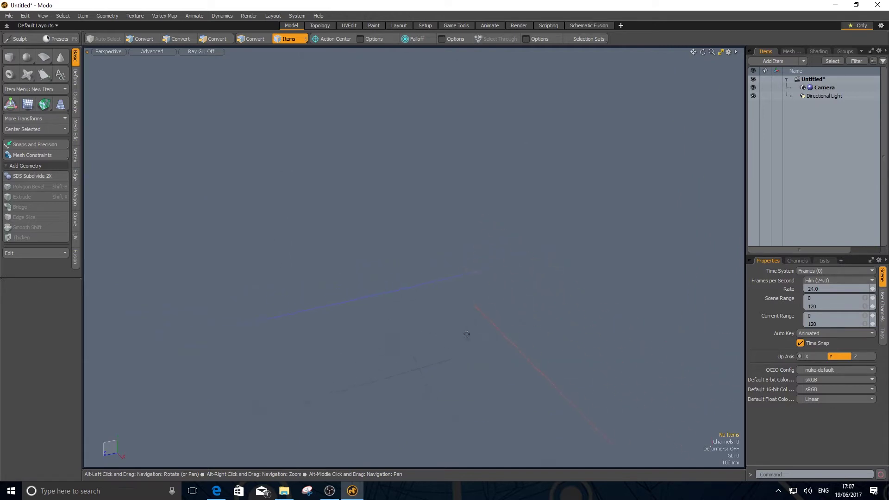
alt+right_drag(563, 299, 457, 304)
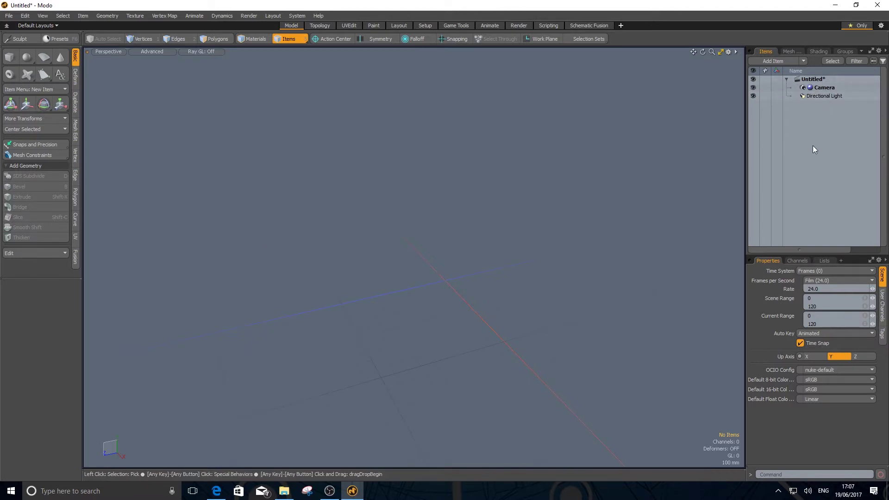
- Add a new mesh item to the Untitled scene and create a 1 m cube in it at the origin
key(n)
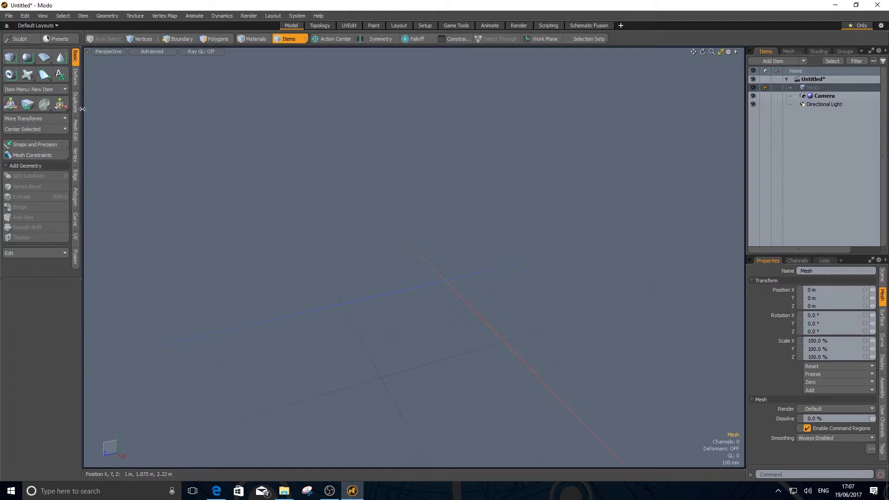
click(16, 61)
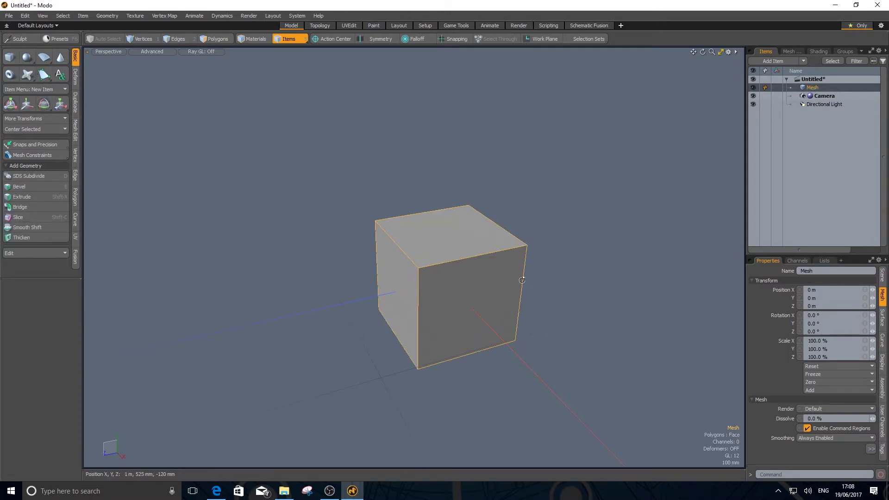
alt+drag(522, 280, 546, 276)
alt+right_drag(416, 301, 399, 306)
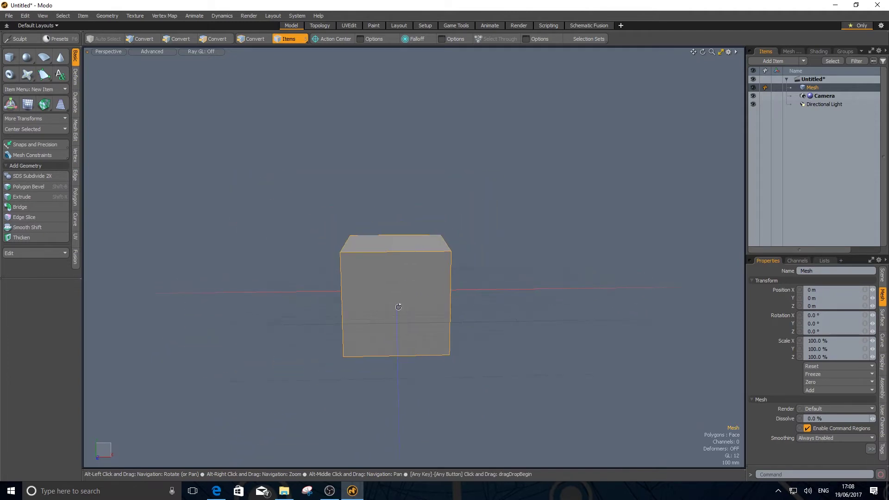
alt+drag(408, 336, 393, 319)
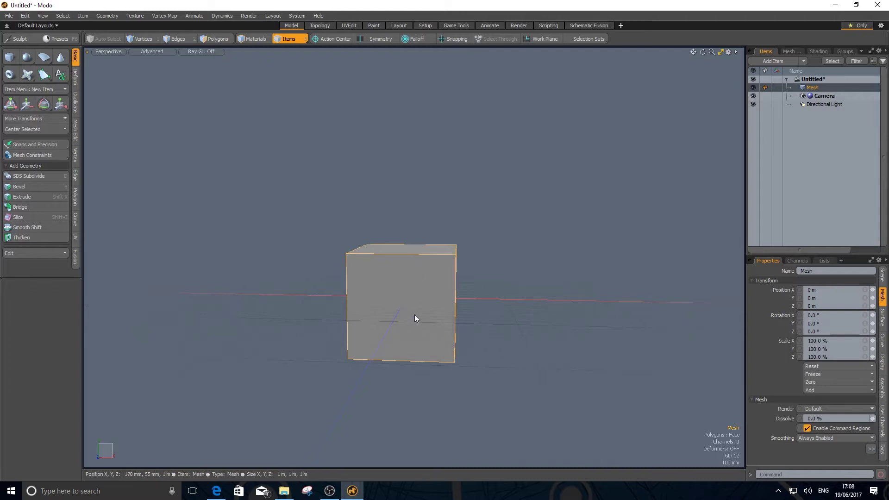
alt+drag(419, 311, 545, 327)
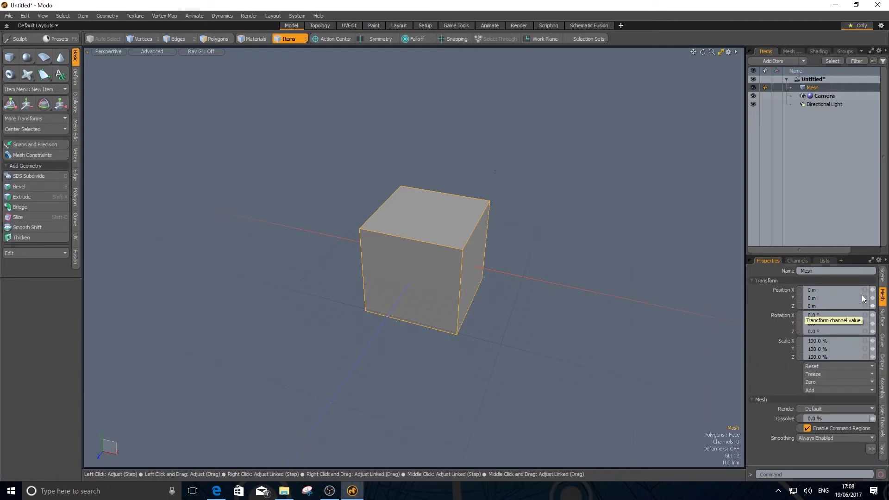
- Set the cube's X position to 10 m and view it from the other side
drag(874, 293, 873, 292)
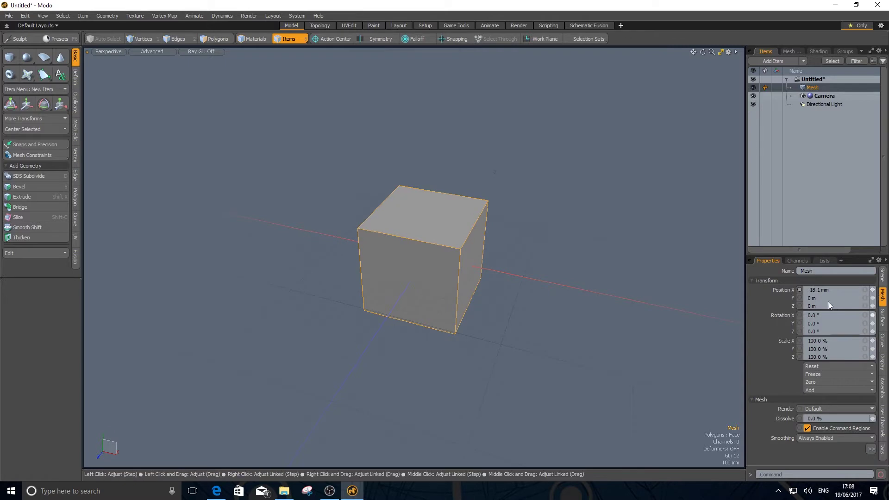
click(832, 291)
text(10)
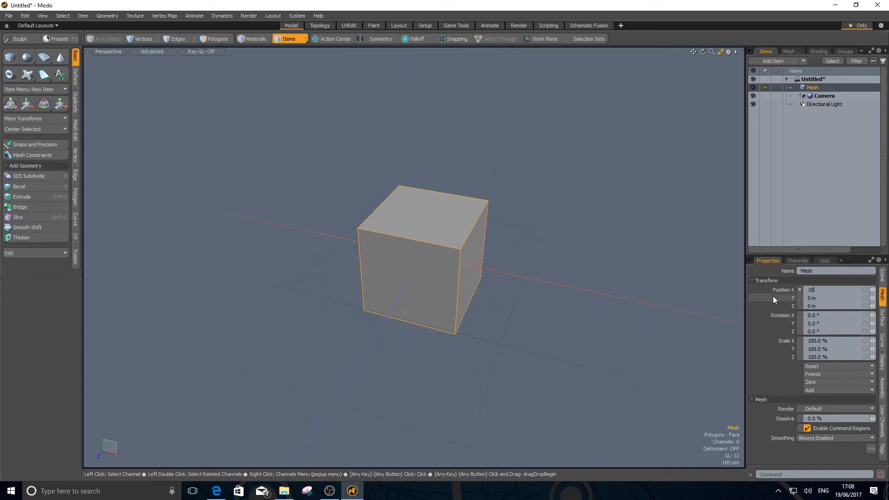
key(Return)
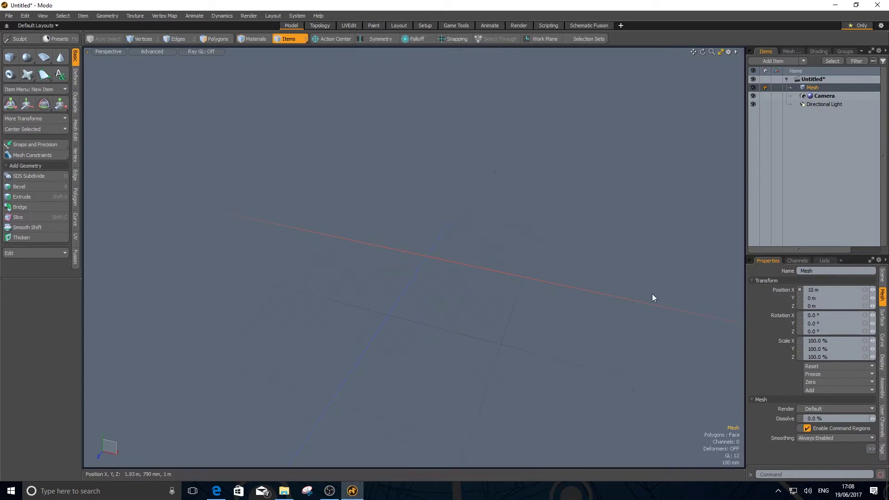
alt+drag(660, 320, 804, 289)
- Set the cube's X position to 1 m and check its offset from the origin
click(810, 290)
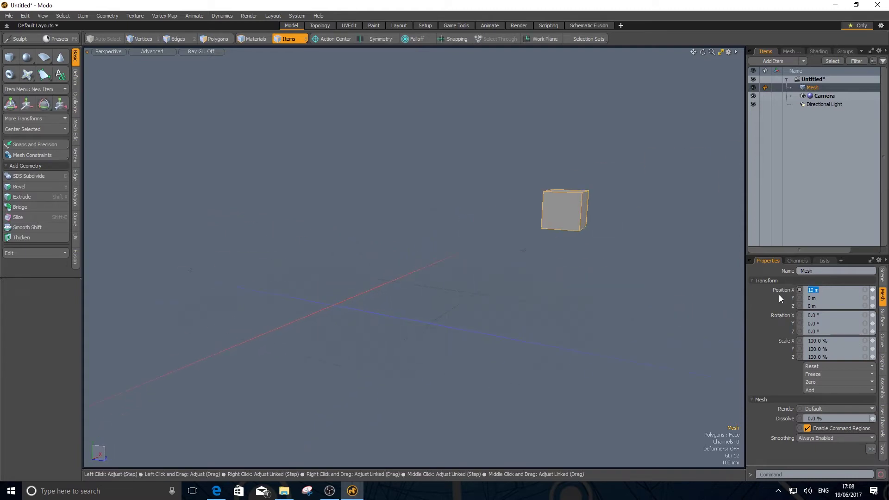
text(1)
key(Return)
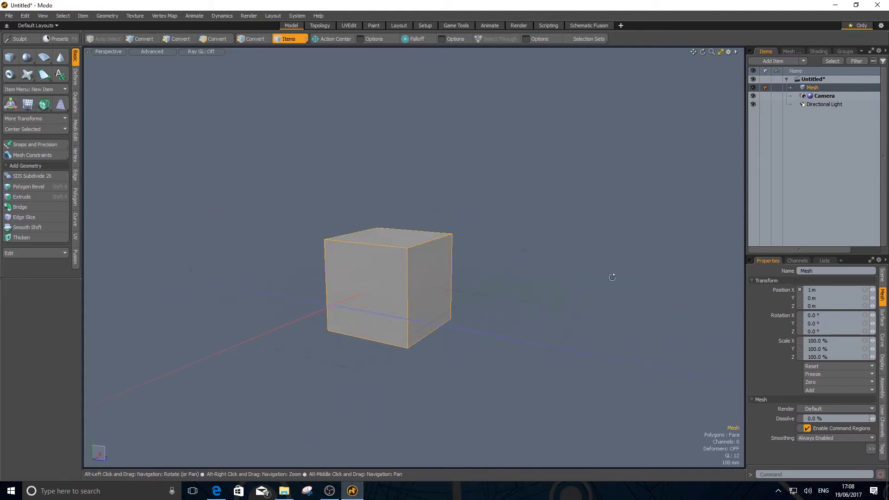
alt+drag(612, 276, 505, 308)
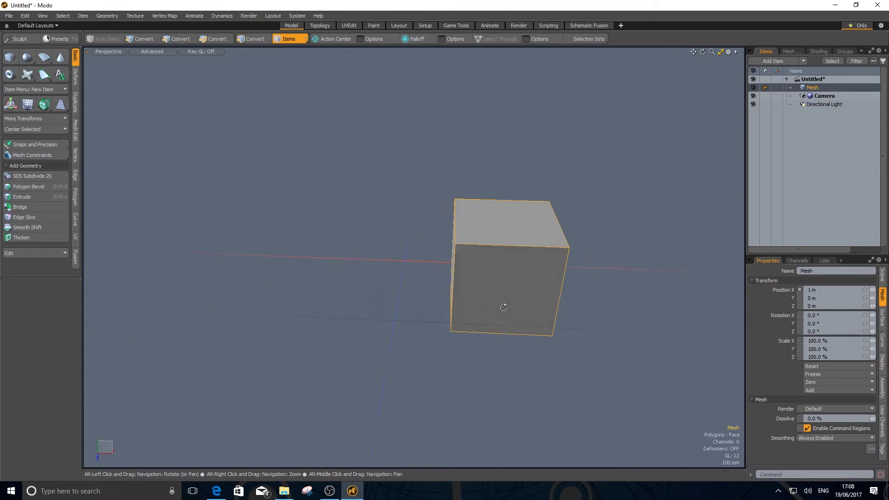
- Set the cube's position to 0 m in X and 0.5 m in Y
click(817, 288)
text(0)
key(Return)
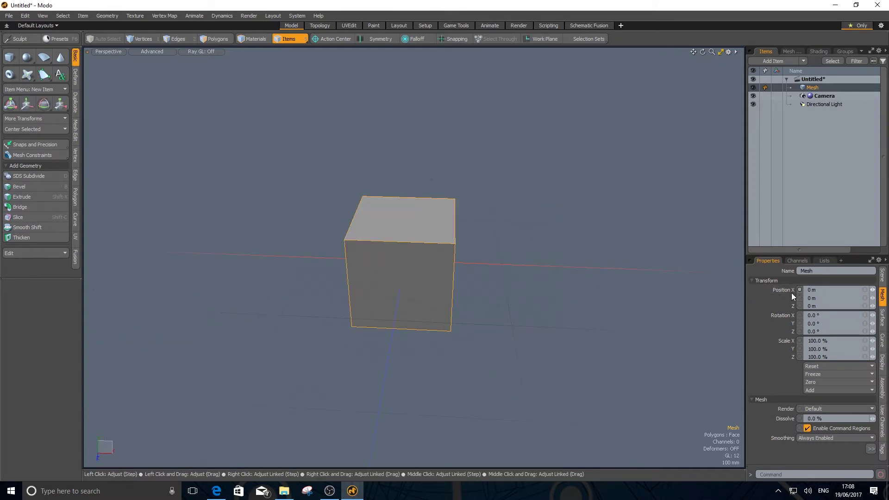
click(820, 299)
text(0.5)
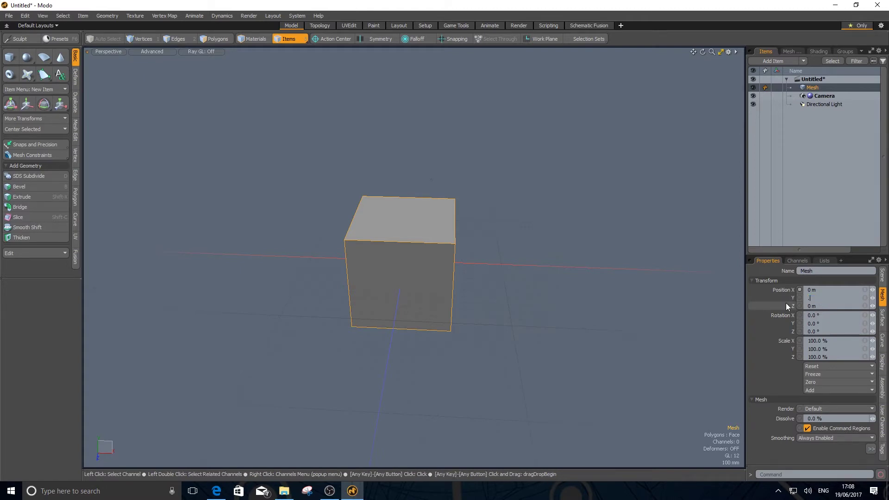
key(Return)
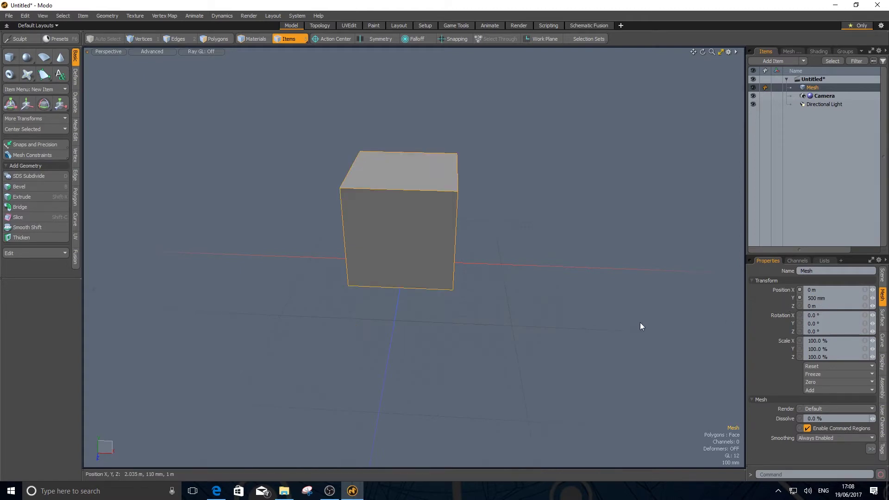
- Re-enter the cube's Y position as 0.5 m
alt+drag(482, 330, 472, 284)
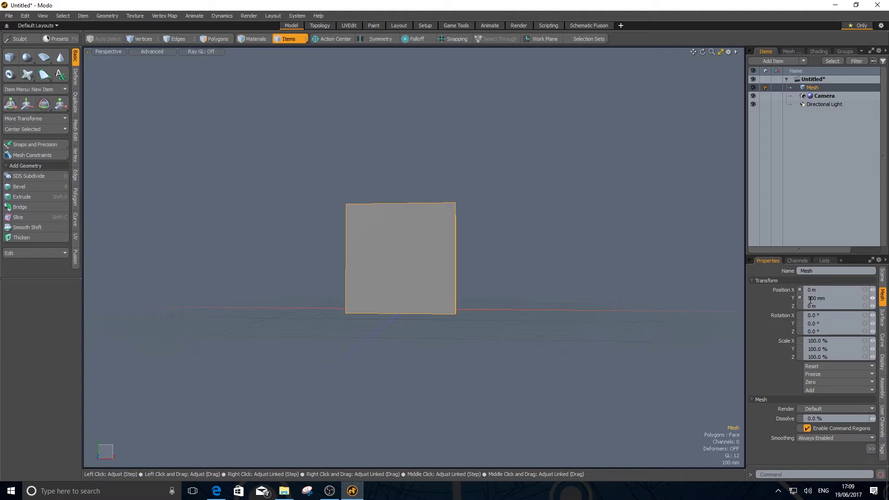
drag(828, 299, 804, 298)
drag(832, 298, 771, 304)
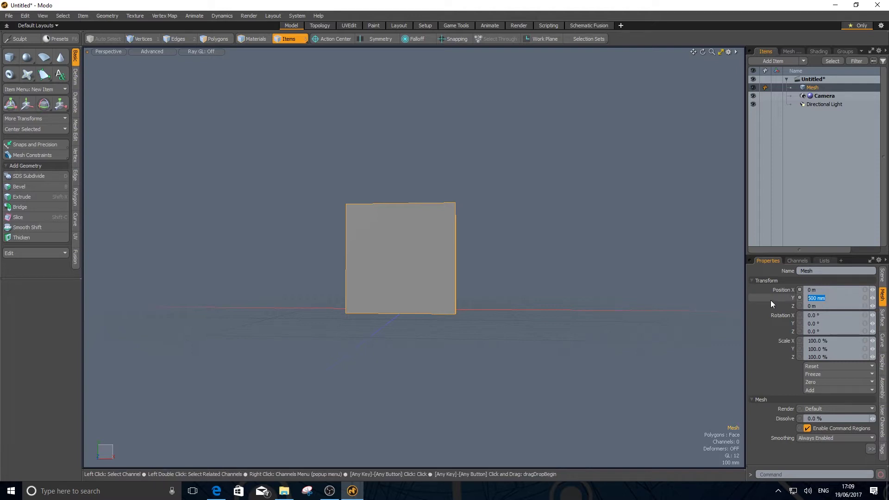
text(0.5m)
key(Return)
- Set the cube's Y position to 500 m
alt+drag(641, 312, 604, 288)
click(831, 298)
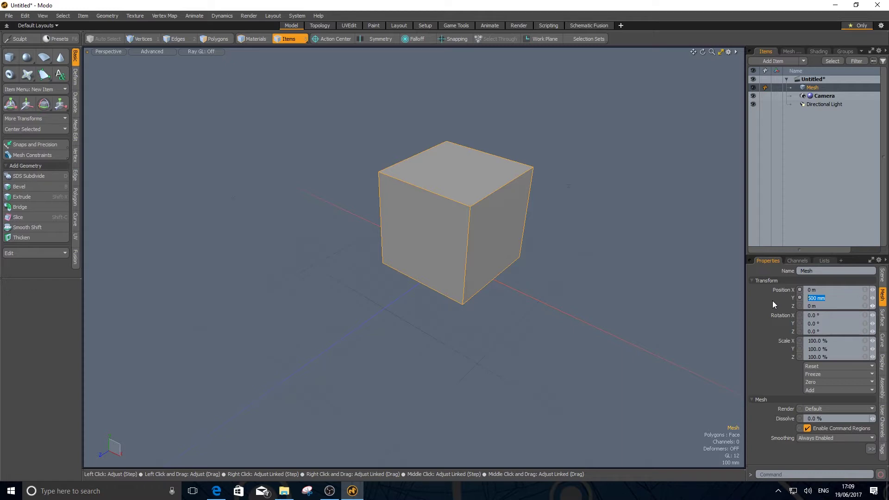
text(500)
key(Return)
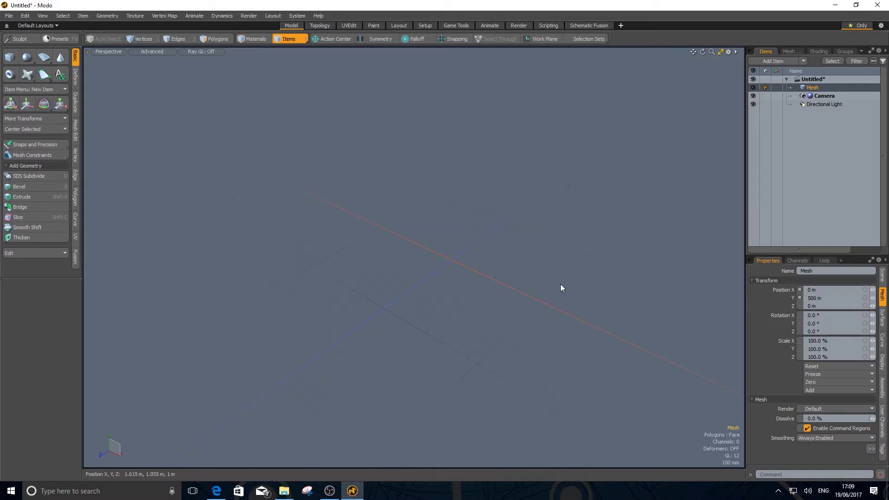
- Search the viewport for the displaced cube, fit the view to it and examine it from several angles
key(alt)
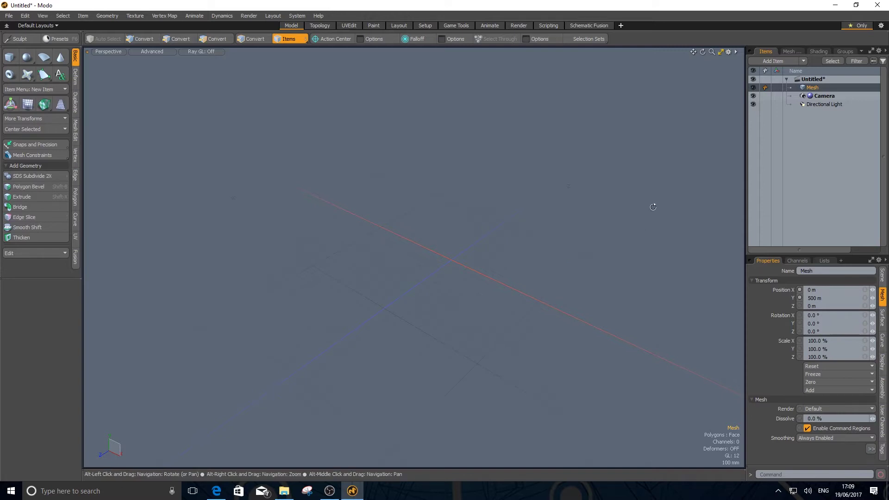
alt+drag(653, 206, 439, 224)
alt+right_drag(710, 194, 412, 201)
alt+right_drag(711, 166, 438, 177)
alt+right_drag(659, 153, 444, 162)
alt+middle_drag(670, 143, 516, 155)
alt+middle_drag(726, 149, 490, 136)
alt+drag(383, 179, 426, 200)
key(a)
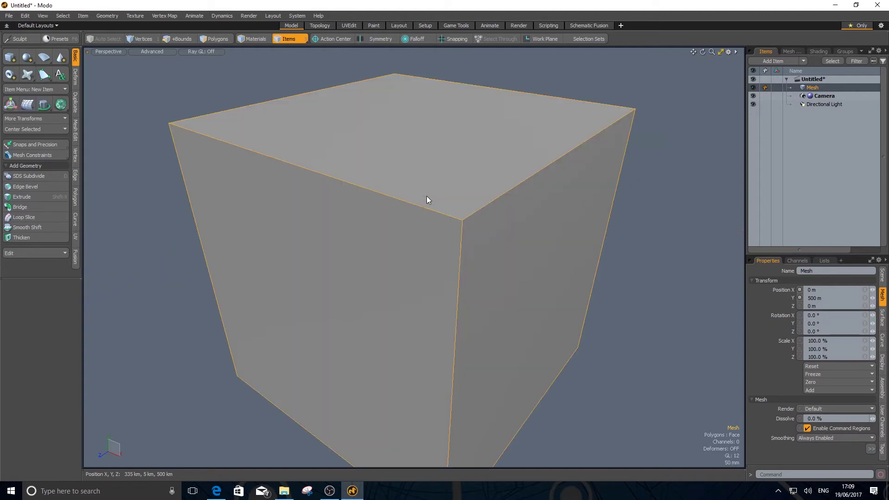
alt+right_drag(551, 235, 599, 241)
alt+drag(589, 247, 651, 260)
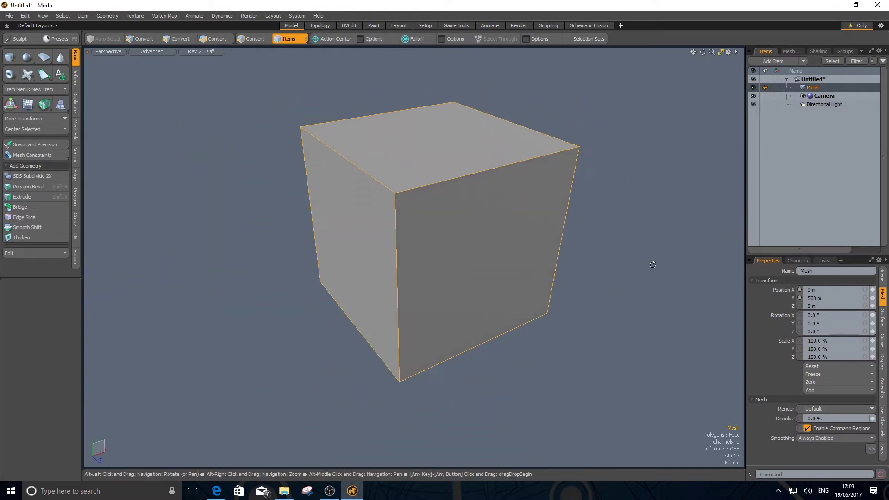
alt+drag(599, 313, 483, 266)
alt+right_drag(482, 266, 407, 287)
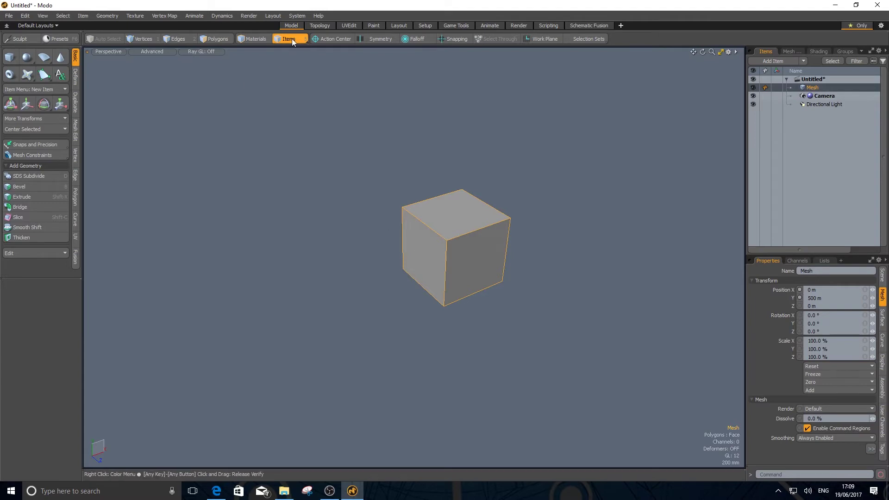
- Select all of the cube's polygons in polygon mode and delete them
click(219, 39)
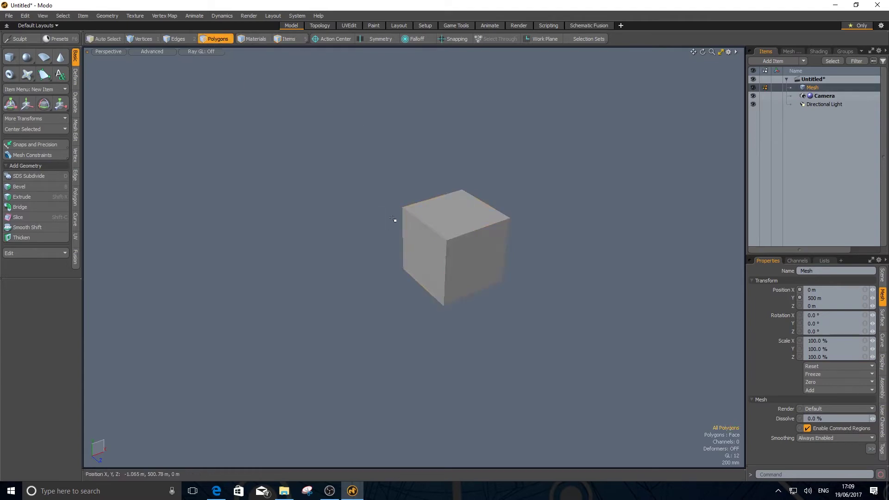
double_click(455, 211)
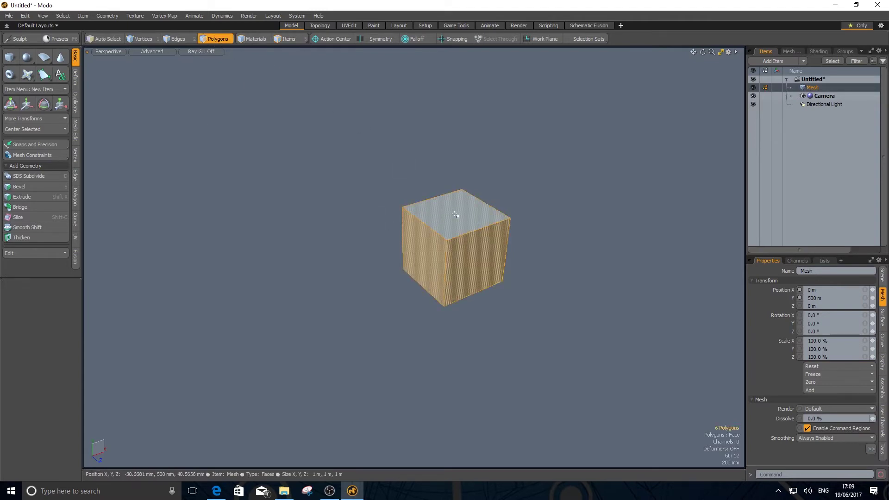
key(Delete)
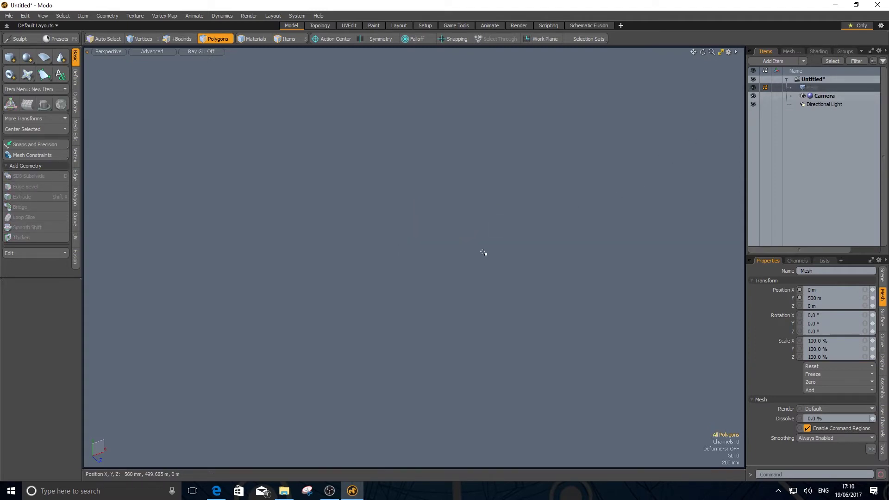
- Bring the scene origin into view and create a new 1 m cube in the emptied Mesh item
key(shift+s)
click(494, 235)
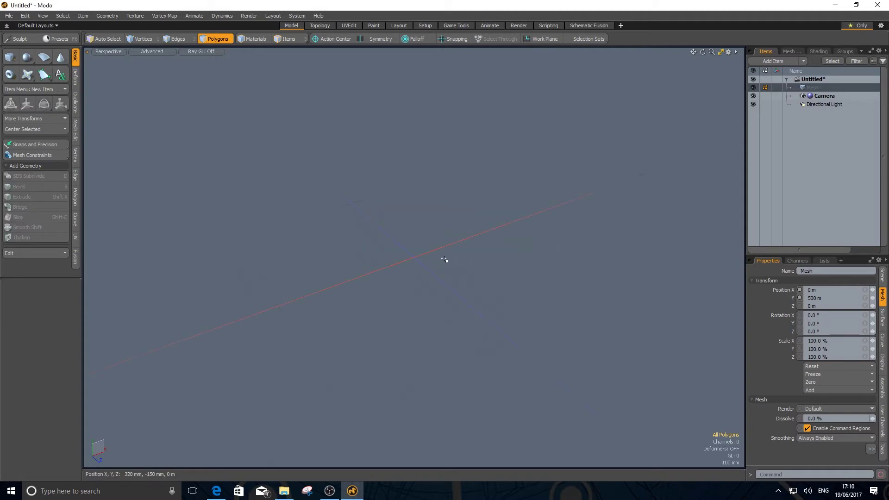
ctrl+alt+drag(402, 265, 516, 260)
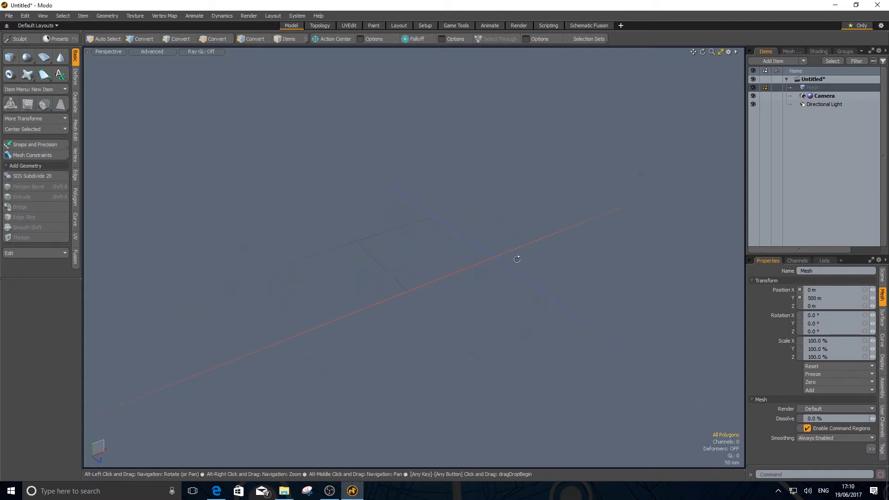
ctrl+click(7, 58)
ctrl+alt+drag(447, 258, 510, 261)
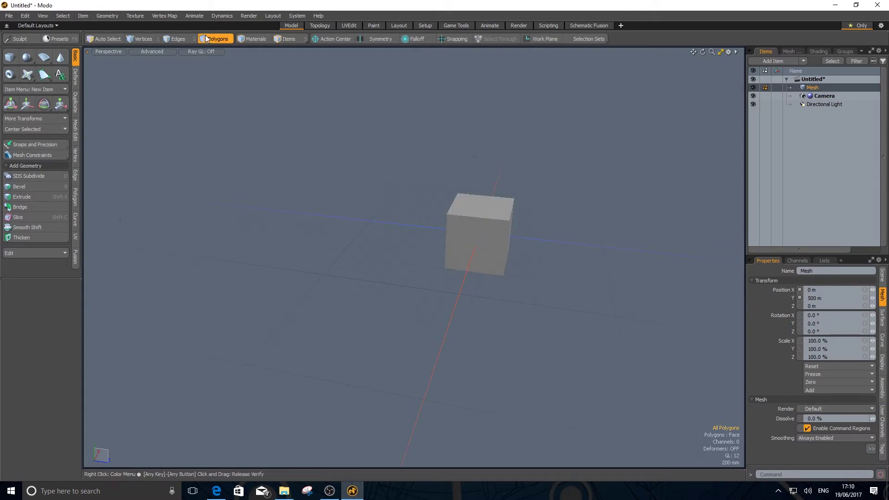
- Select the cube's top polygon and activate the Move tool on it
click(492, 206)
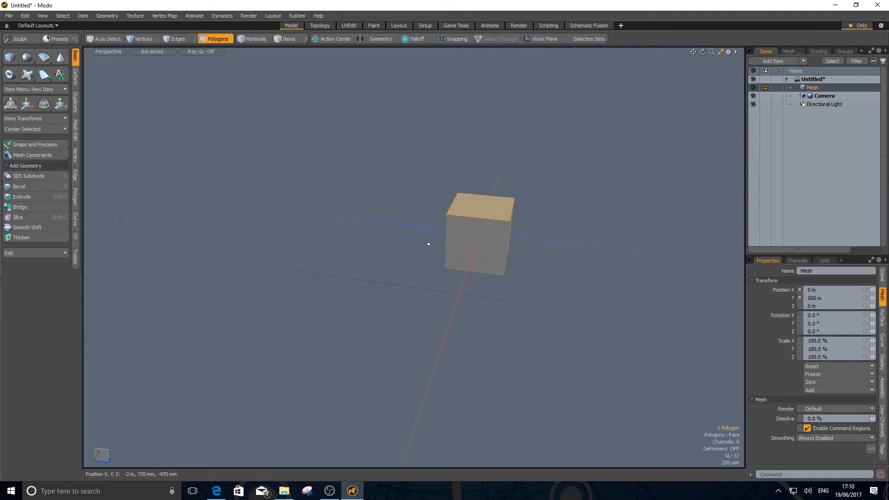
key(w)
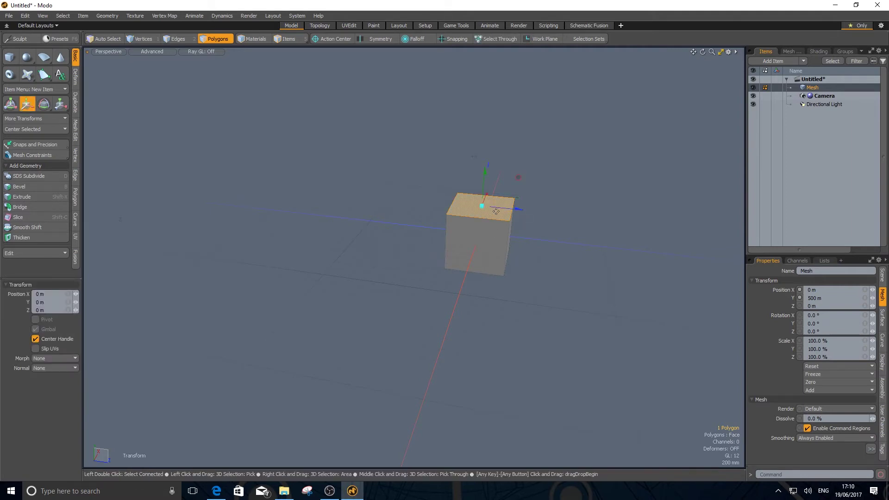
alt+drag(496, 211, 430, 230)
scroll(417, 236, up, 3)
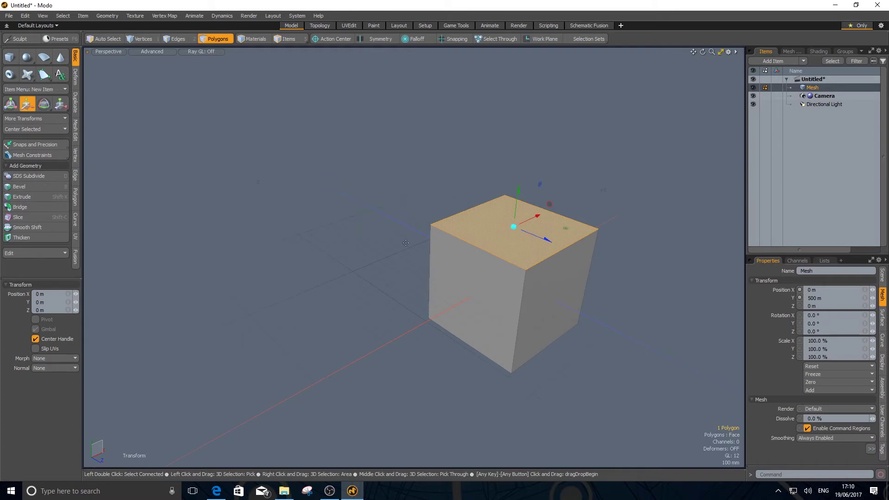
- Drop and reactivate the Move tool several times with the cube's top polygon selected
click(27, 103)
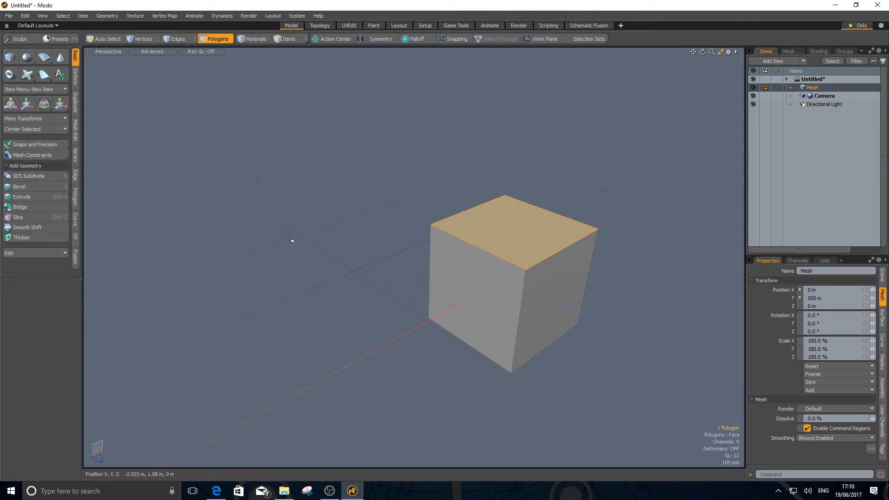
click(28, 104)
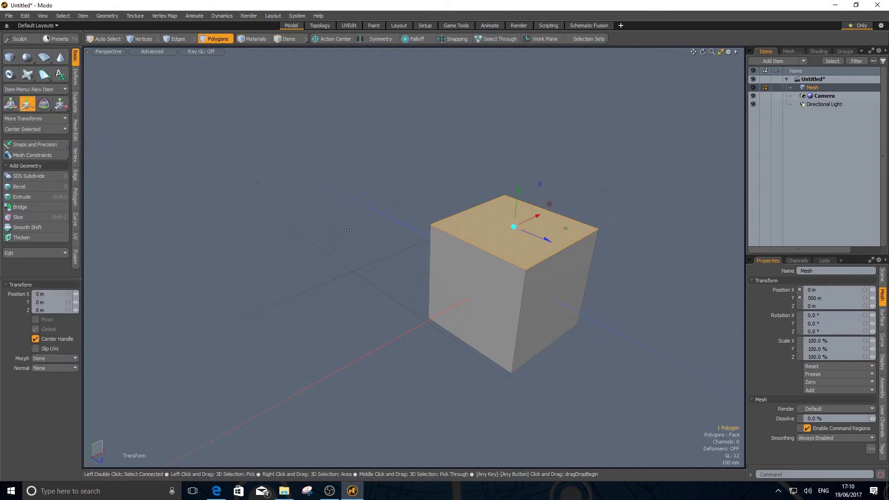
key(space)
key(w)
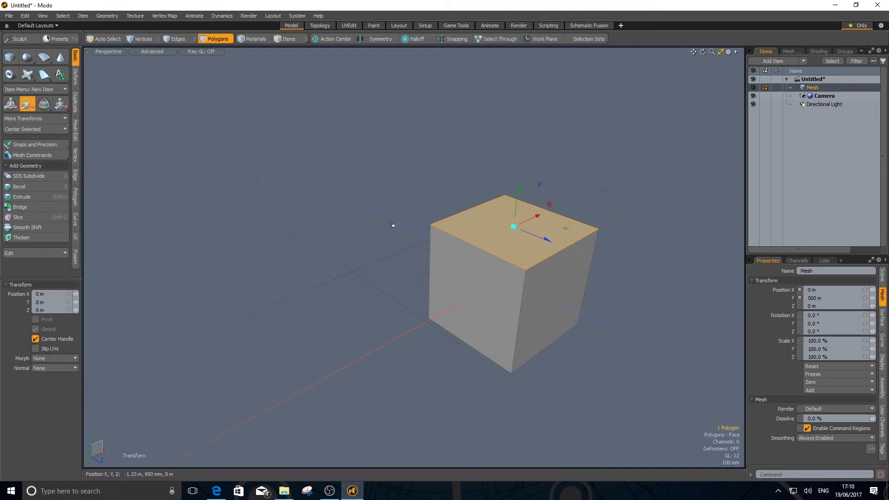
key(space)
key(w)
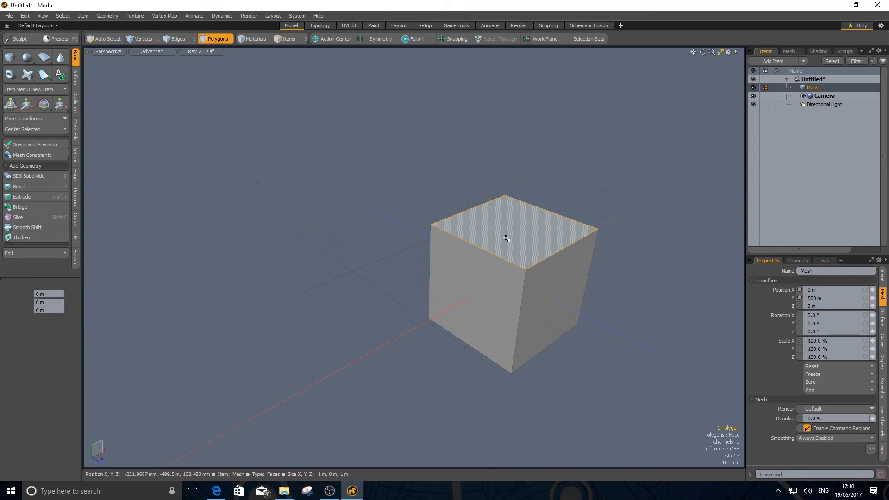
key(space)
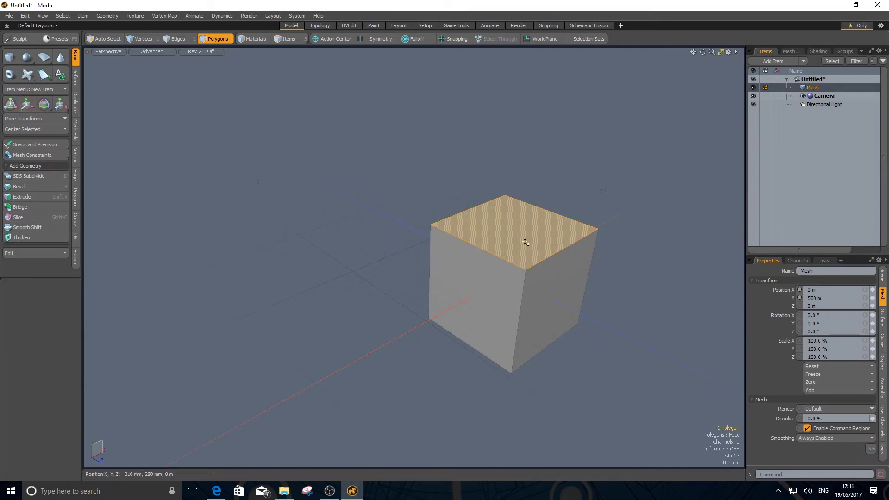
key(w)
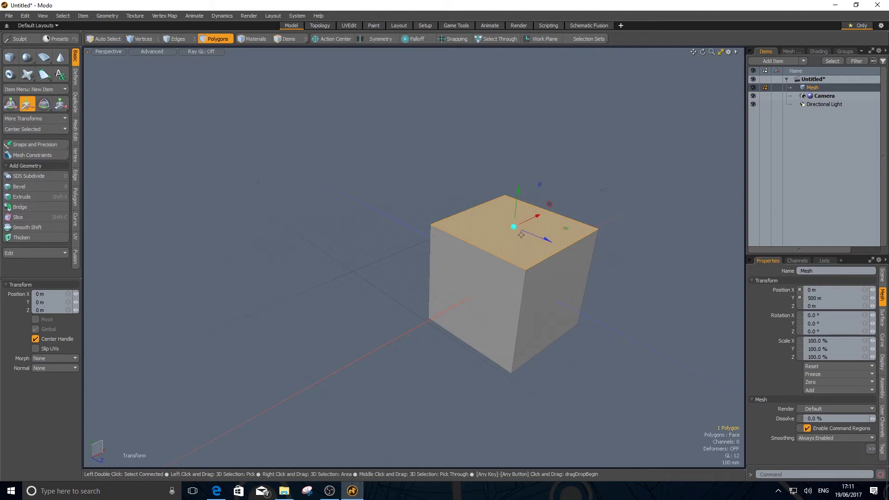
key(space)
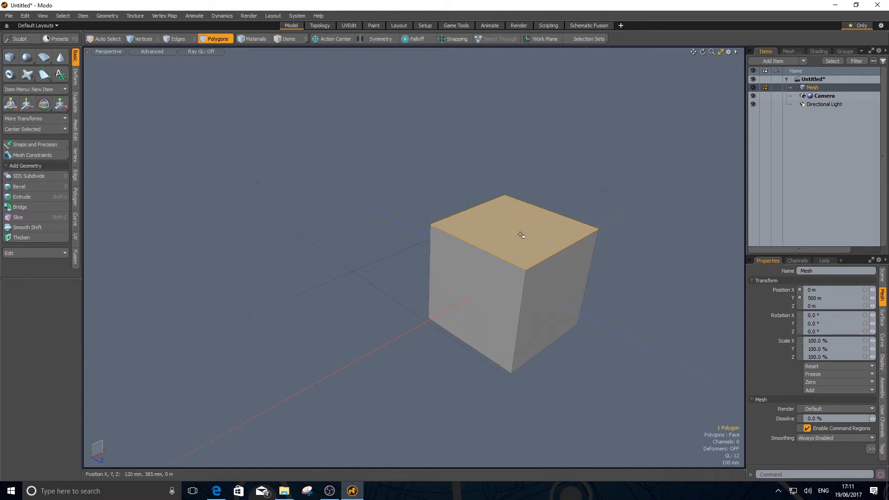
key(w)
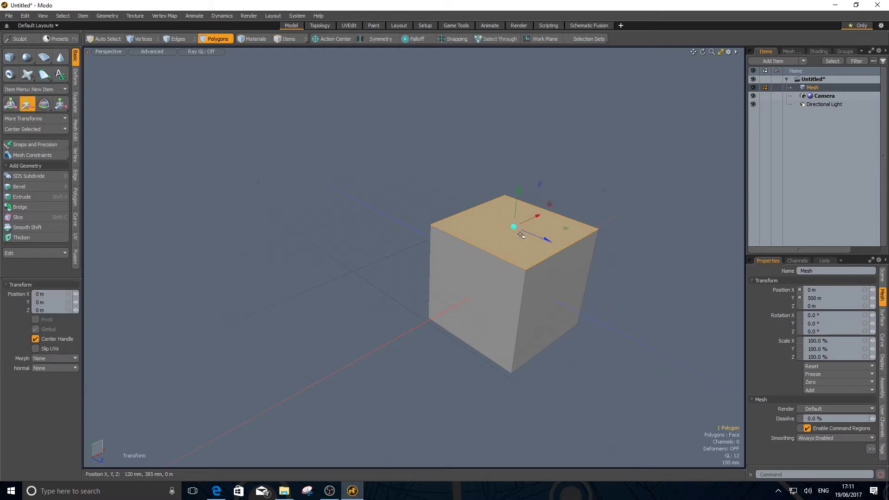
- Move the top polygon about 300 mm in X, 55 mm in Y and 335 mm in Z, and reset all three offsets to 0 m
drag(519, 193, 550, 206)
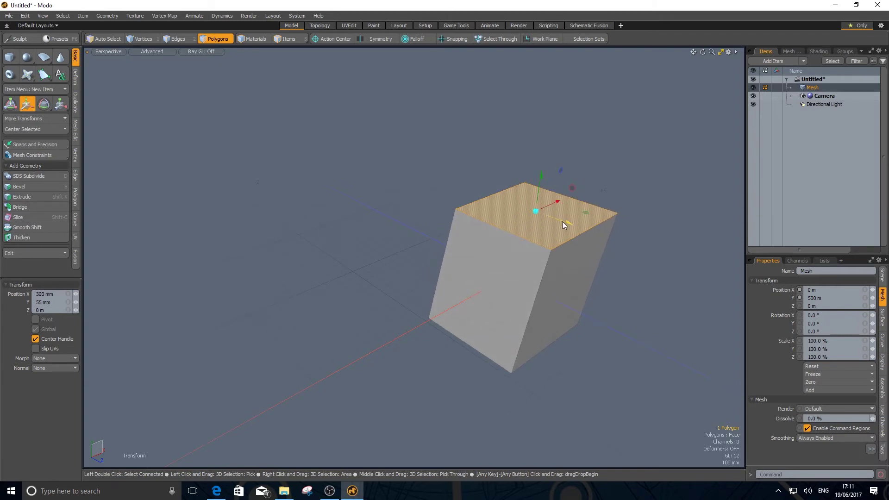
drag(562, 222, 590, 230)
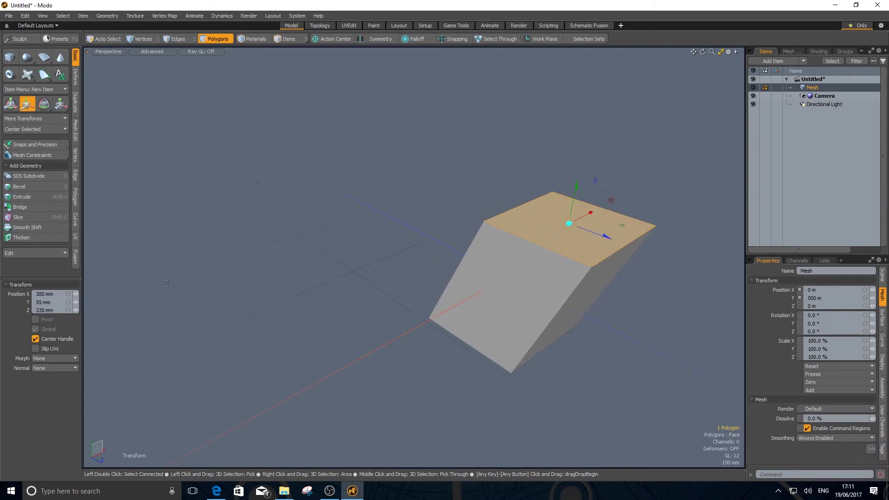
click(68, 295)
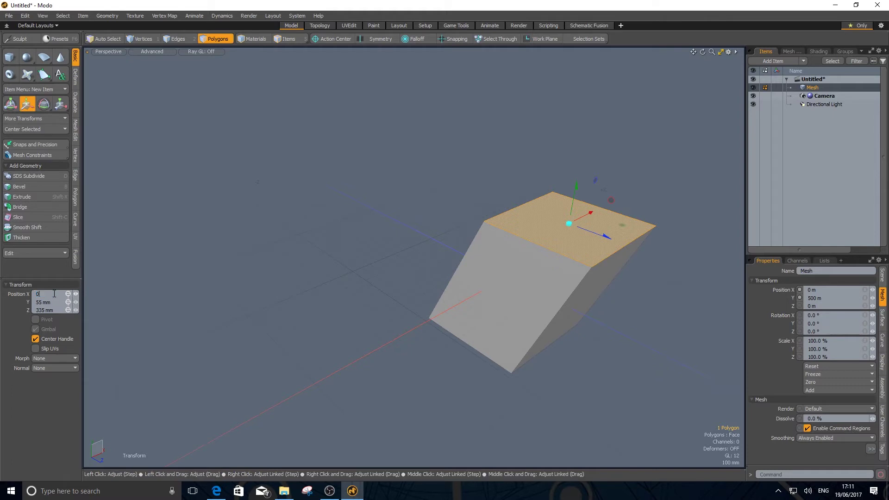
text(0)
key(Return)
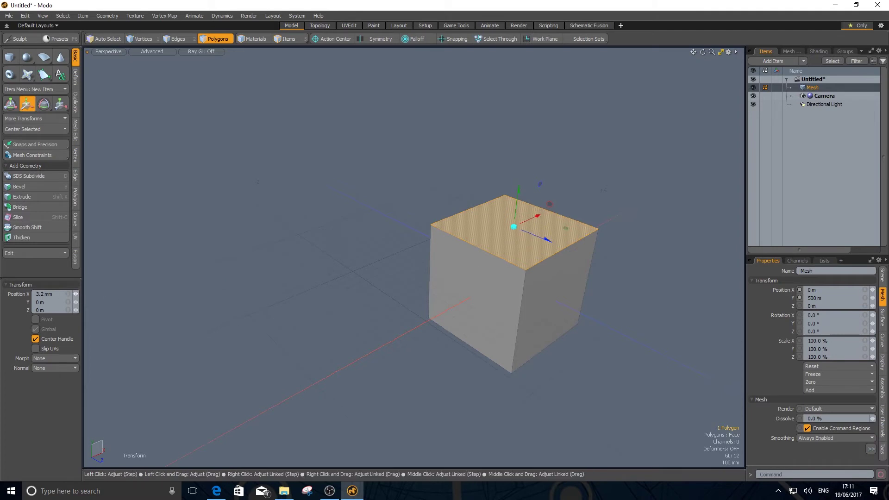
- Offset the top polygon about -42 mm in X, 76 mm in Y and -342 mm in Z, and return all offsets to 0 m
drag(76, 293, 65, 310)
click(69, 294)
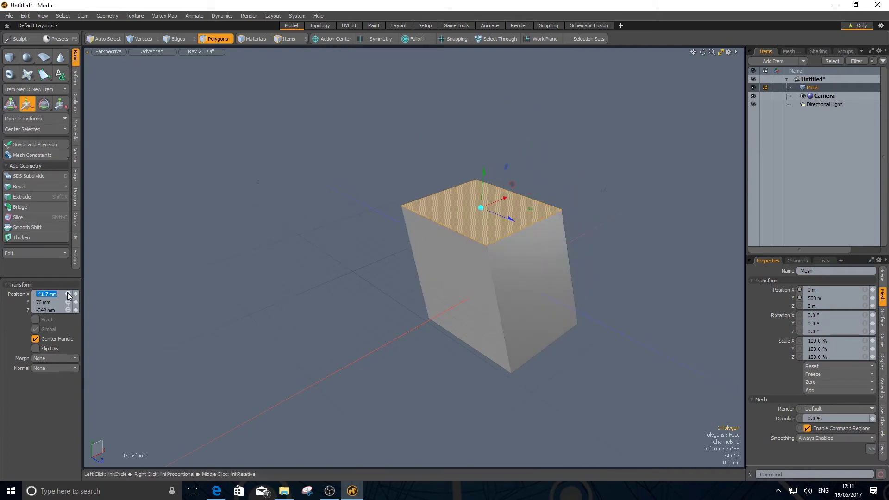
text(0)
key(ctrl+Return)
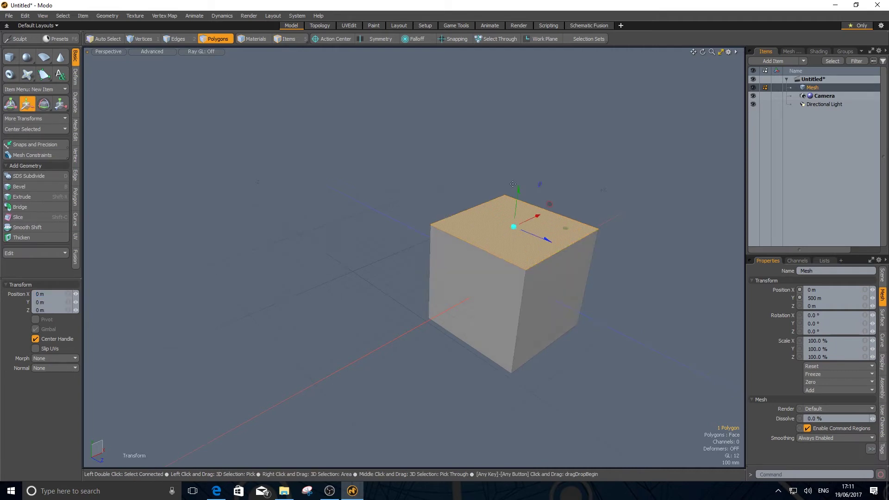
- Rotate the top polygon about -6° in X, -15° in Y and -4° in Z, and reset all rotations to 0°
click(43, 105)
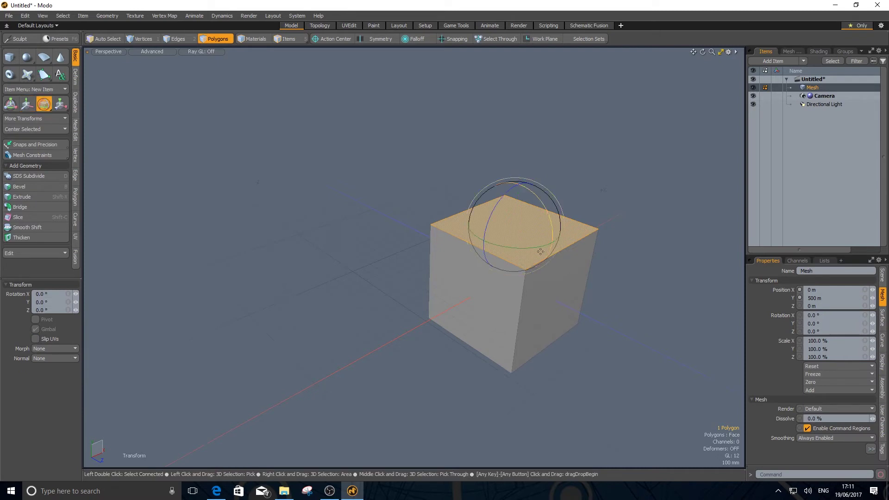
alt+scroll(509, 244, up, 4)
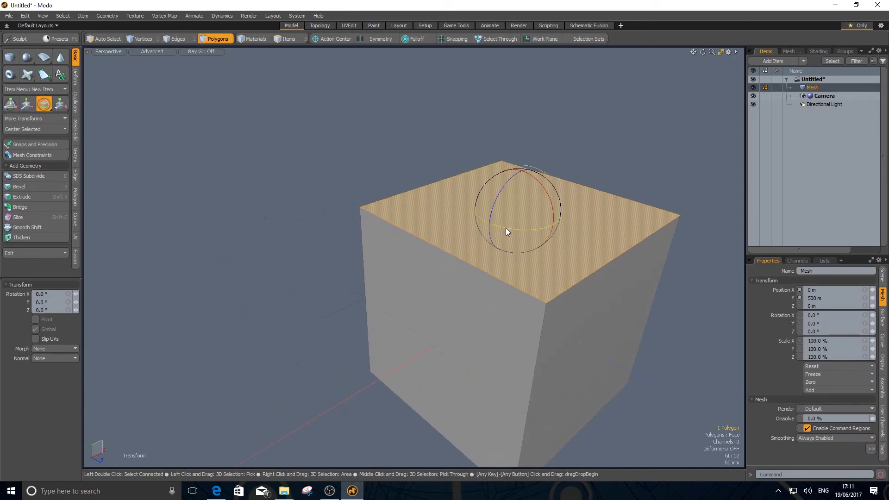
drag(506, 227, 533, 204)
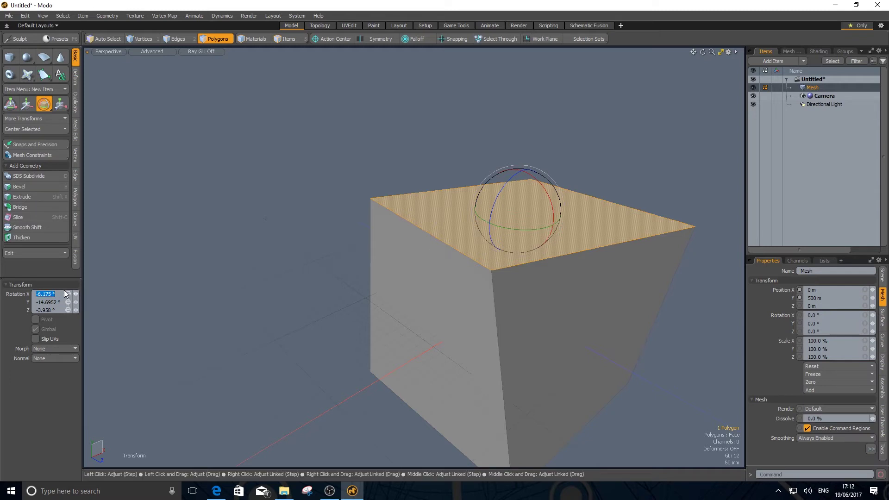
text(0)
key(Return)
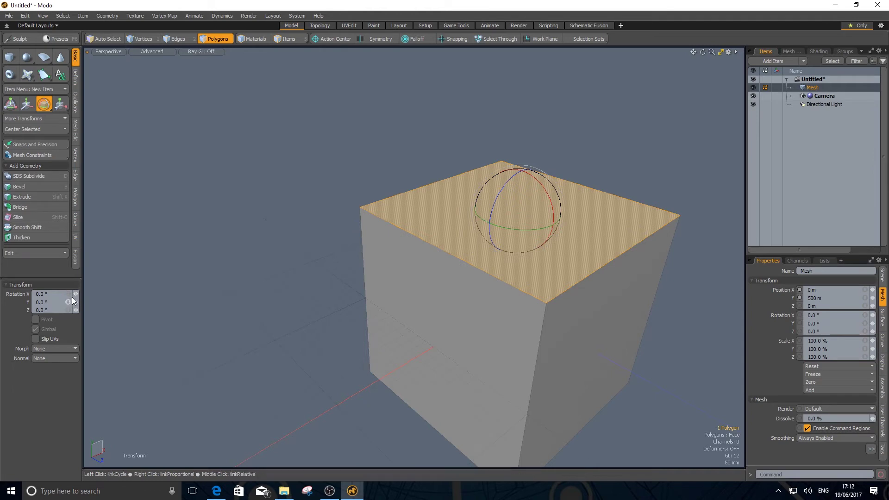
- Rotate the top polygon about 3.5° in X, and reset the rotation to 0°
mouse_move(71, 295)
mouse_down()
mouse_move(120, 294)
mouse_move(51, 294)
mouse_move(80, 296)
mouse_up()
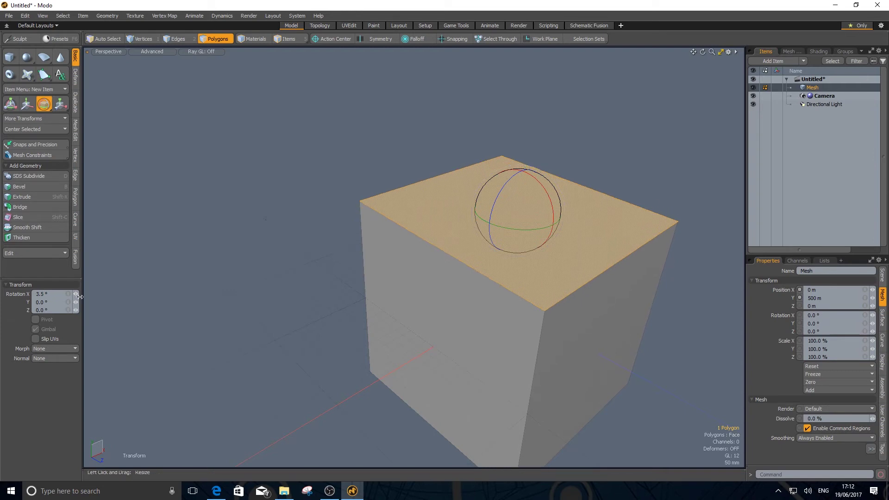
click(33, 294)
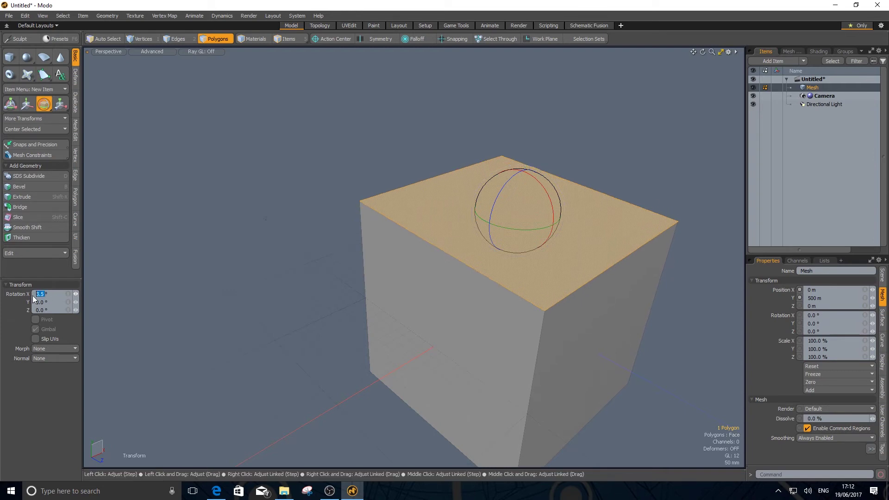
text(0)
key(Return)
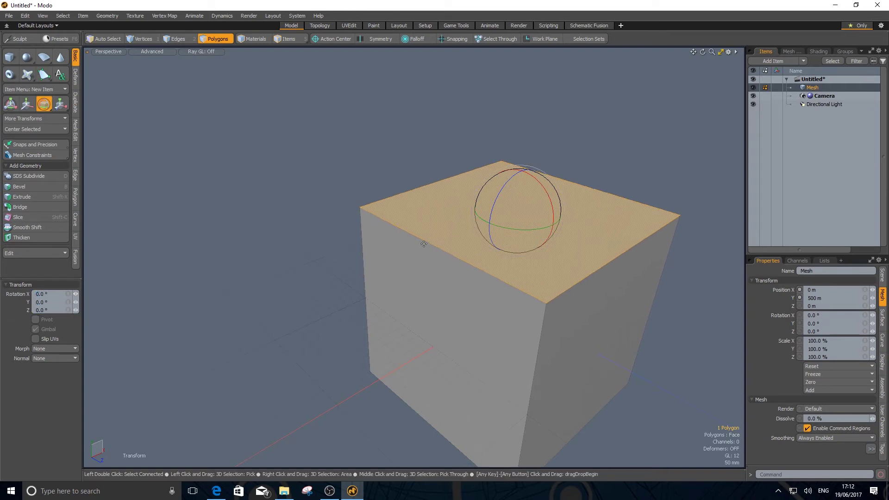
- Move, rotate about -12° in X and scale the top polygon with the combined Transform tool, and undo these changes
click(10, 104)
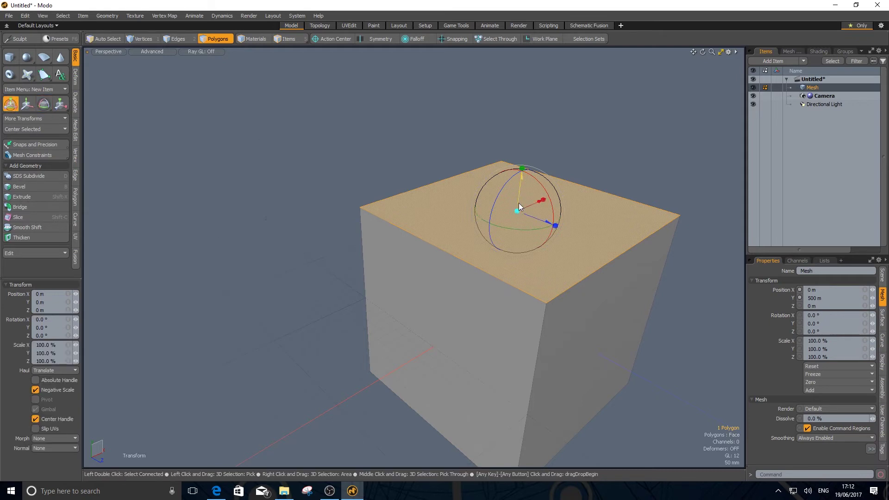
click(61, 105)
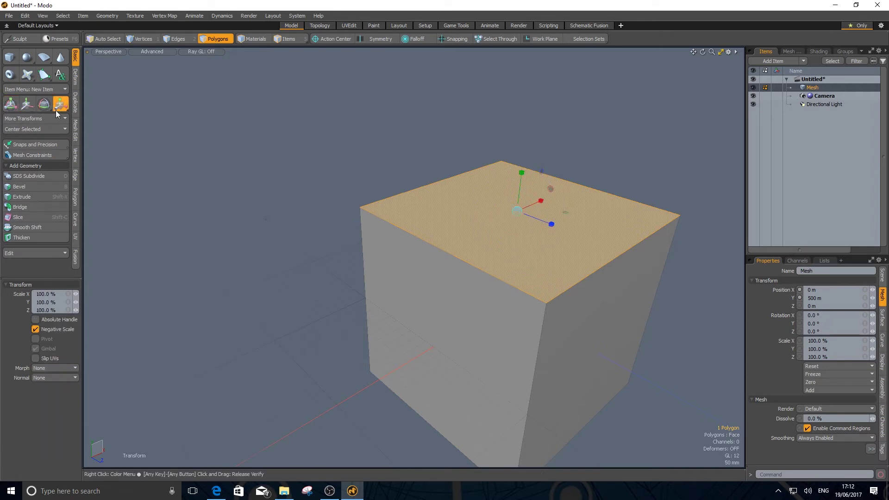
click(10, 105)
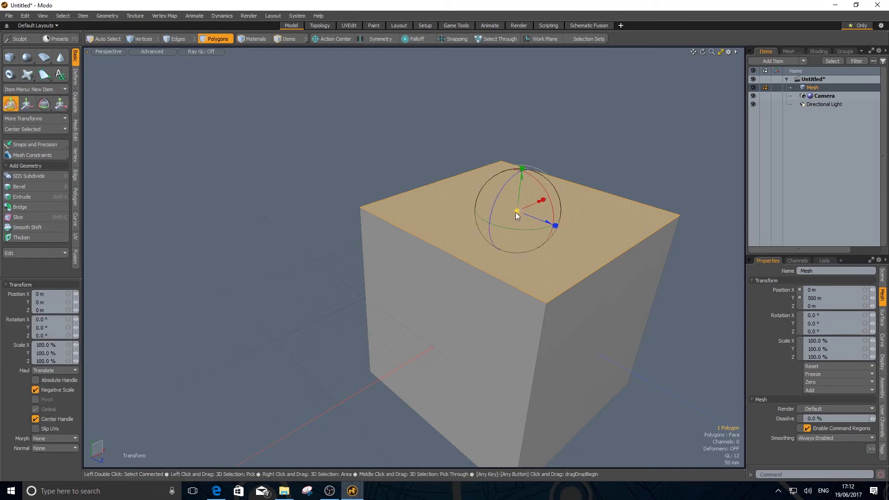
drag(517, 215, 472, 223)
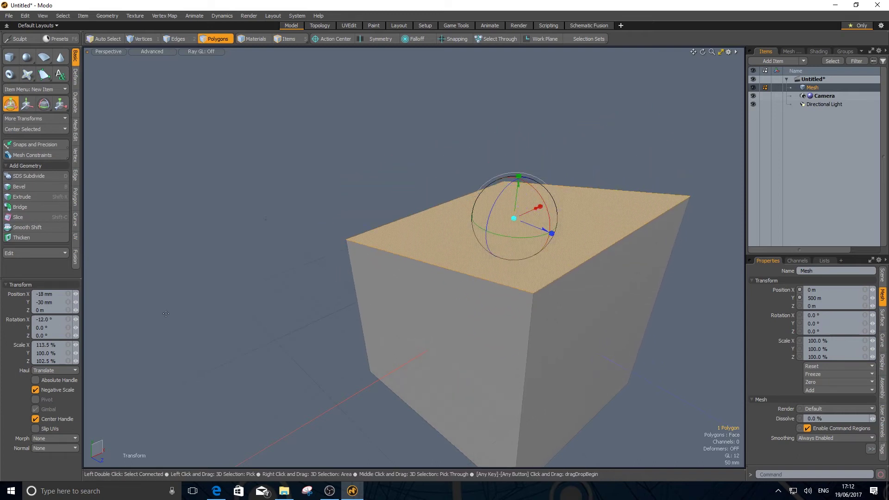
key(ctrl+z)
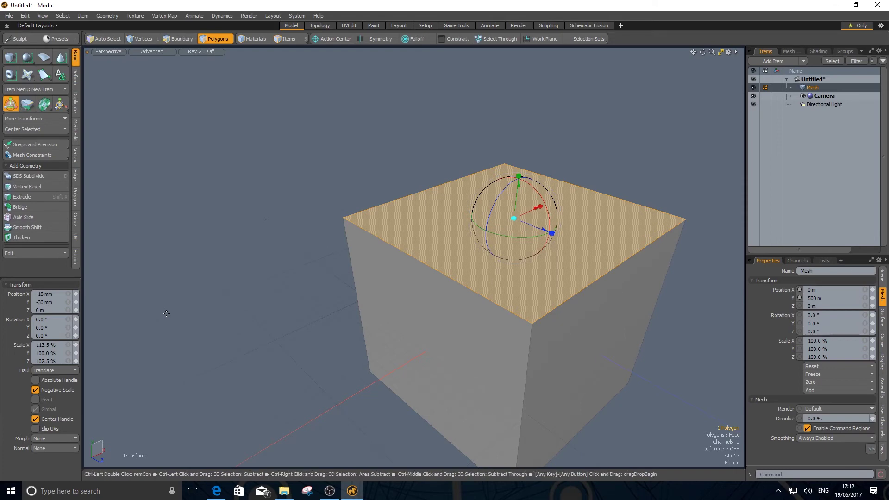
key(ctrl+z)
key(r)
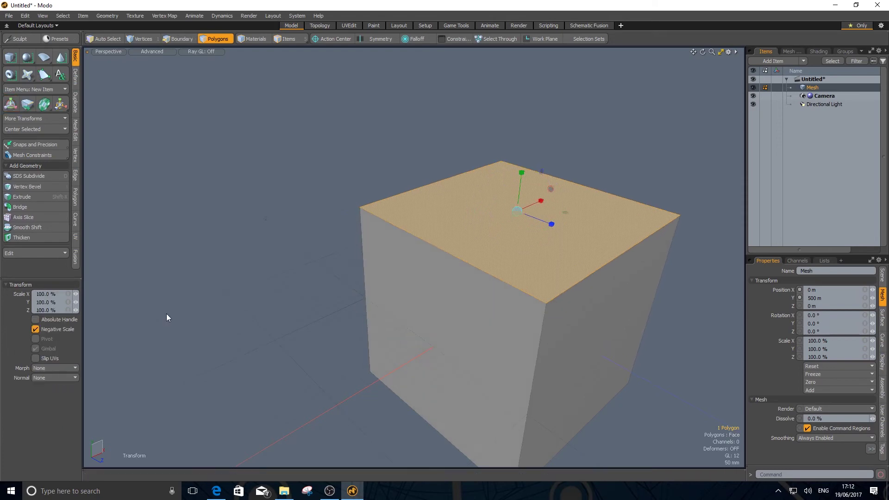
key(space)
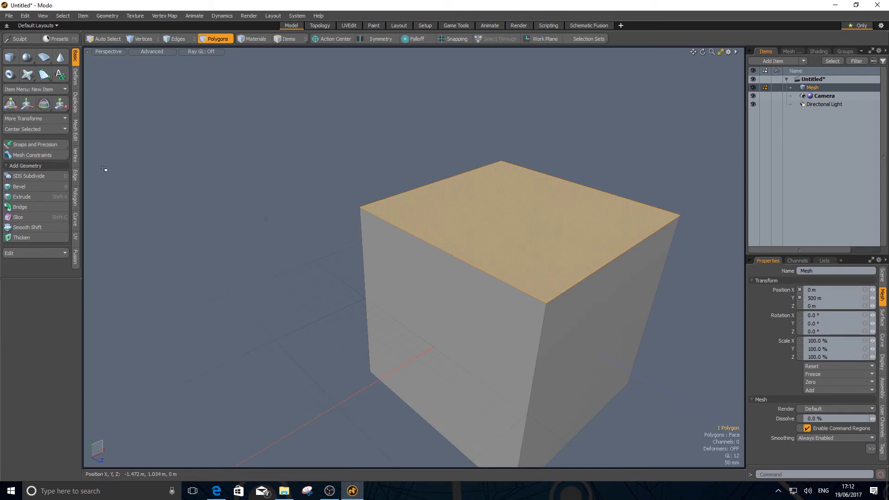
- Scale the top polygon to about 49% in X, 228% in Y and 53% in Z
click(62, 104)
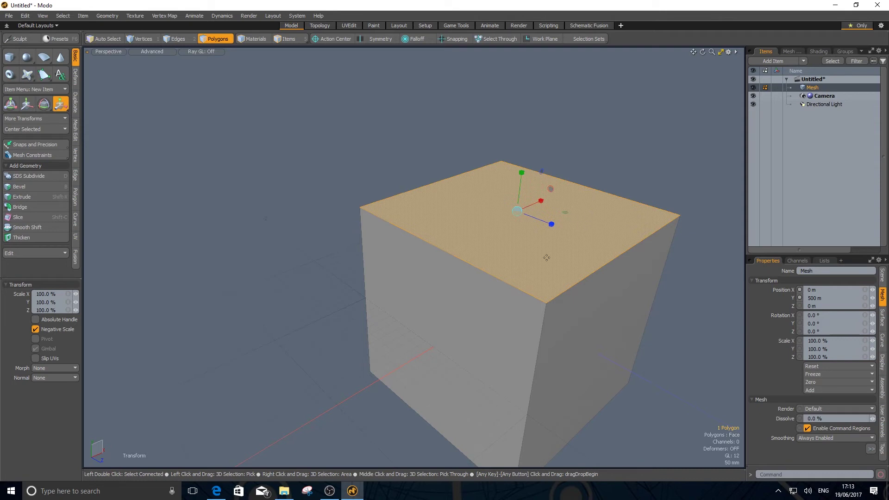
alt+drag(580, 237, 430, 249)
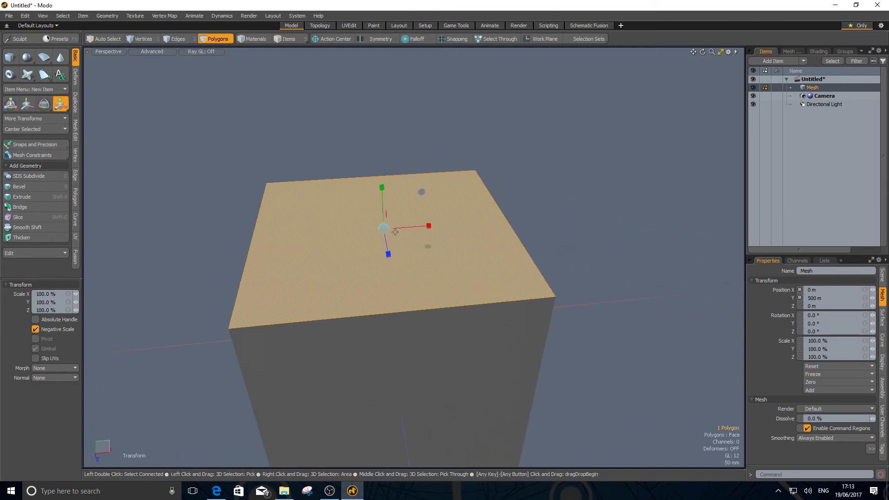
drag(385, 229, 366, 228)
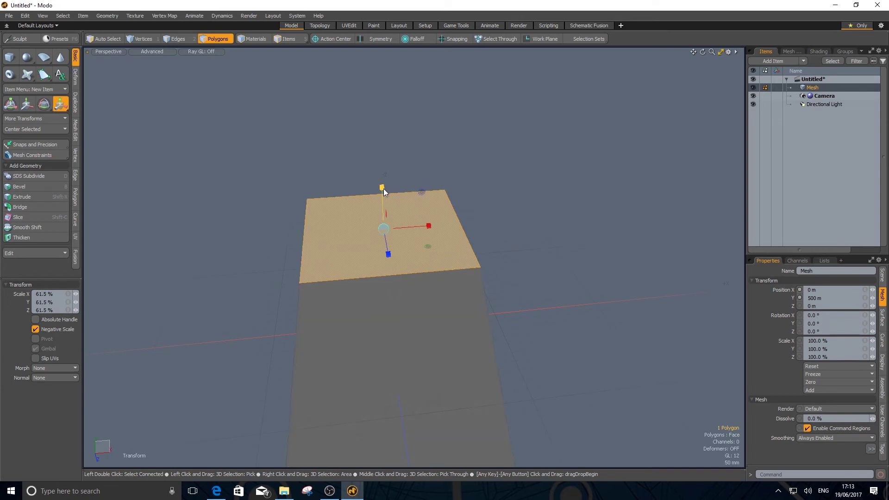
drag(383, 188, 379, 106)
mouse_move(429, 226)
mouse_down()
mouse_move(483, 220)
mouse_move(437, 226)
mouse_up()
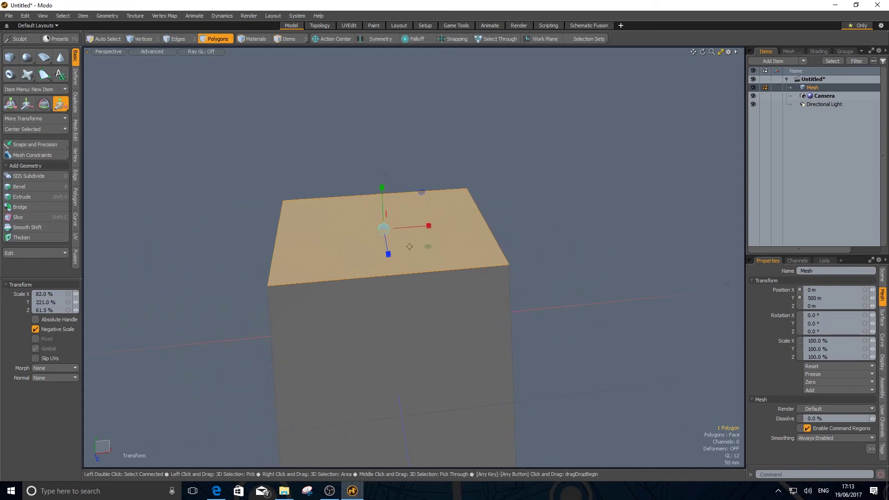
mouse_move(388, 254)
mouse_down()
mouse_move(397, 294)
mouse_move(390, 260)
mouse_up()
alt+drag(431, 235, 465, 287)
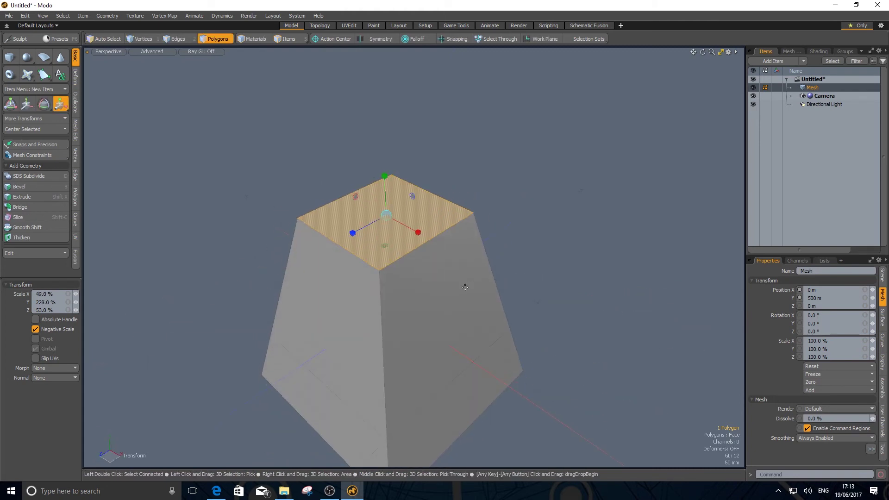
key(q)
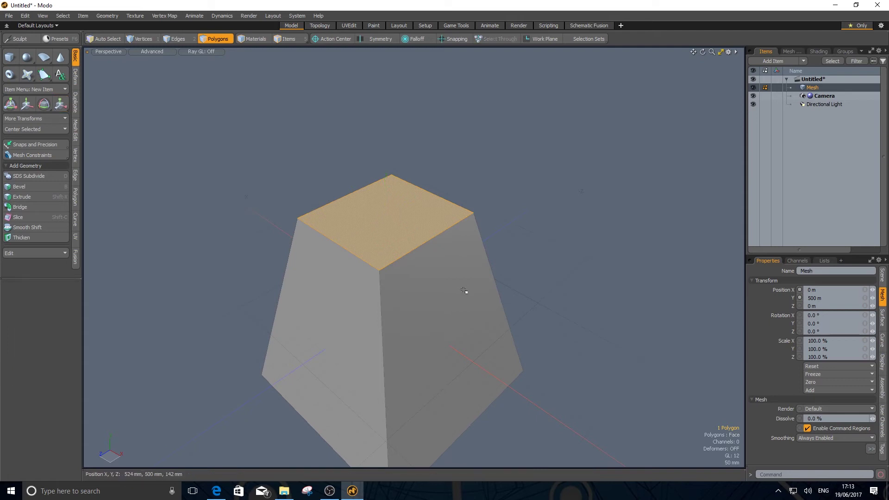
- Select all connected polygons of the mesh and scale them to about 101.5% in X, 63% in Y and 123.5% in Z
double_click(463, 290)
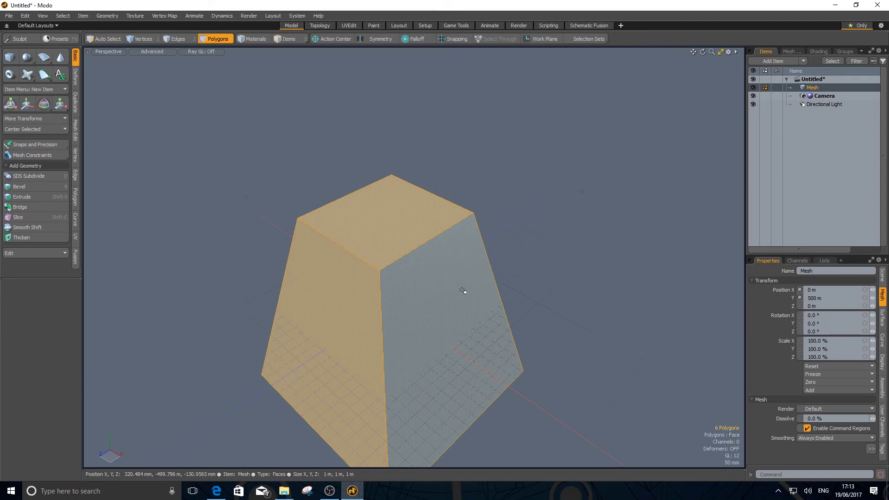
key(r)
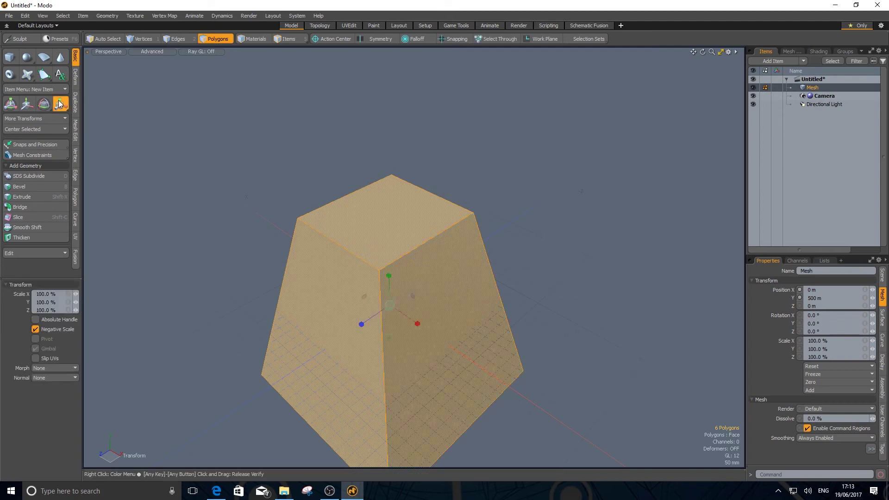
mouse_move(395, 310)
mouse_down()
mouse_move(417, 309)
mouse_move(366, 309)
mouse_move(384, 310)
mouse_up()
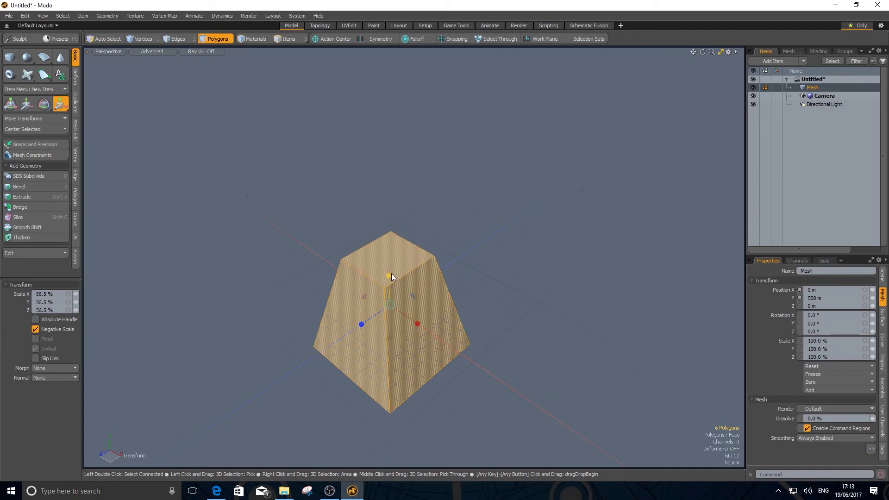
drag(388, 275, 410, 299)
drag(362, 324, 401, 350)
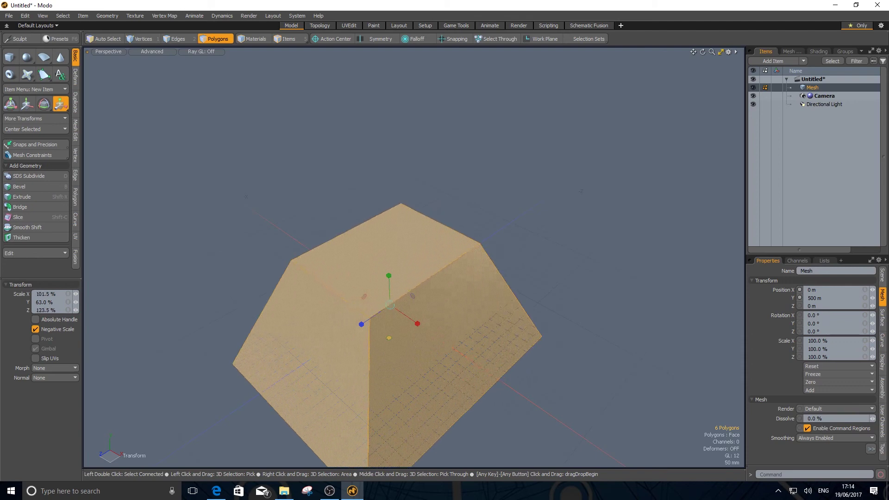
alt+drag(554, 344, 466, 335)
key(space)
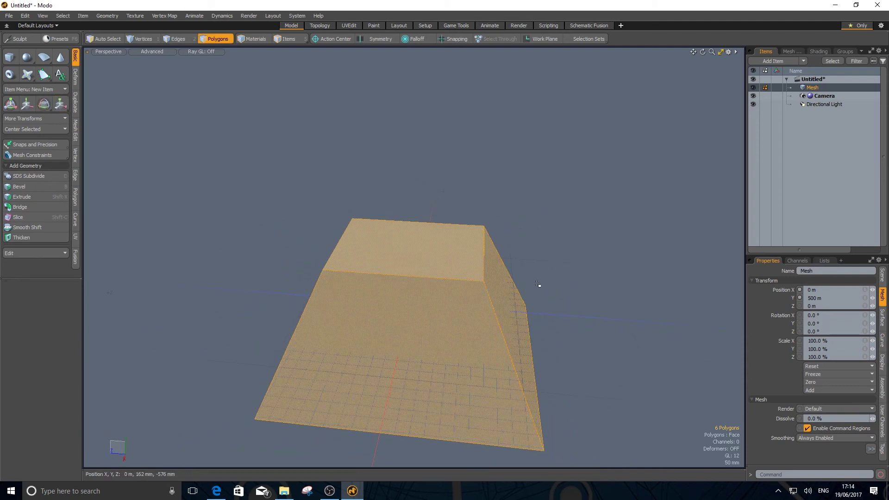
- Select only the top polygon and rotate it about 21° in X and -17° in Z
click(421, 246)
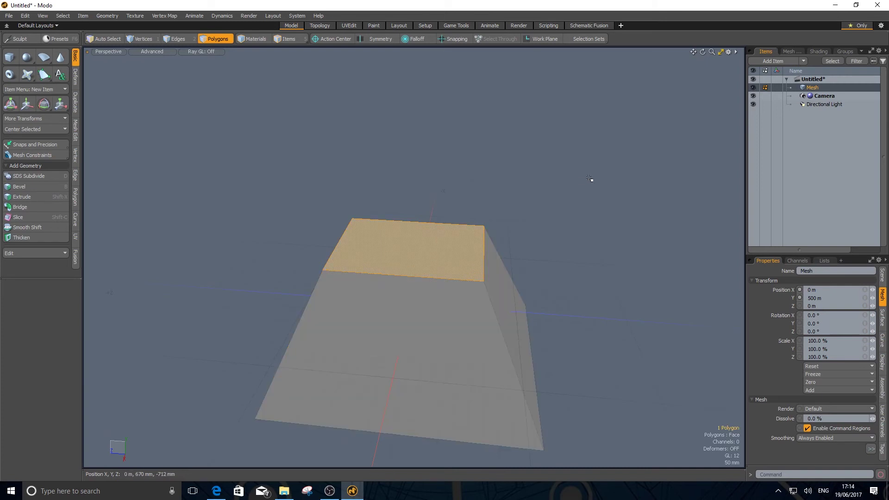
click(44, 104)
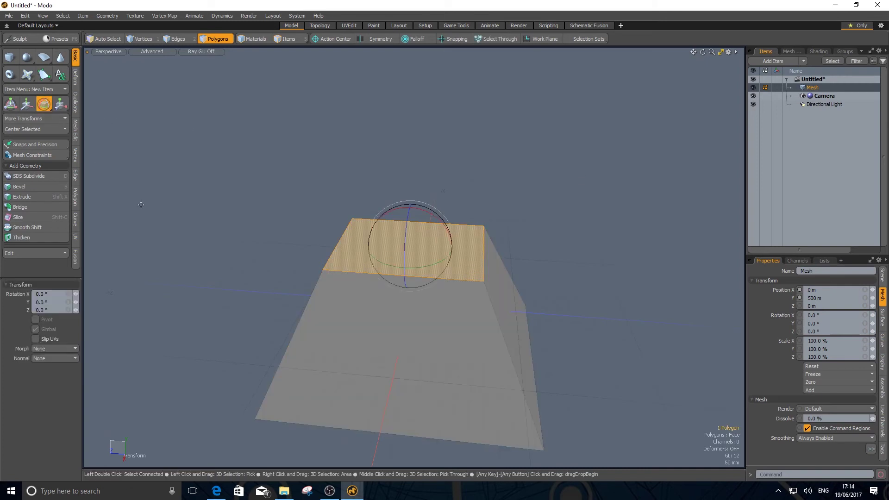
drag(407, 217, 405, 251)
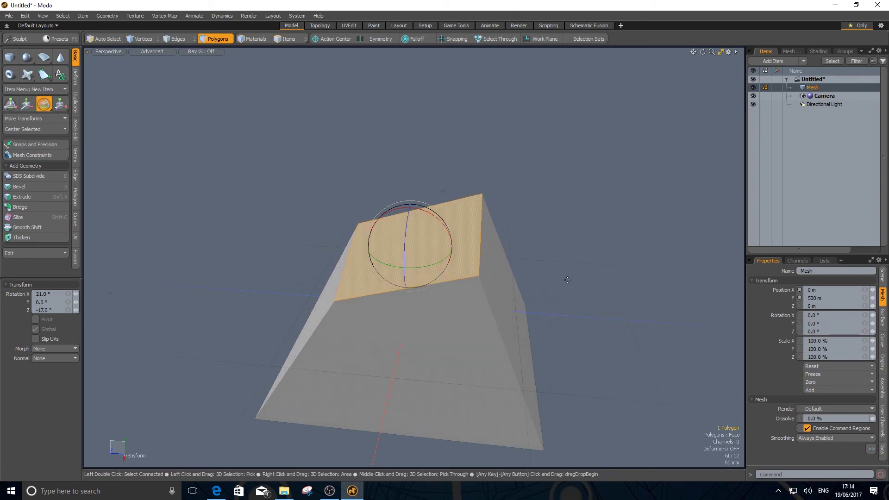
key(q)
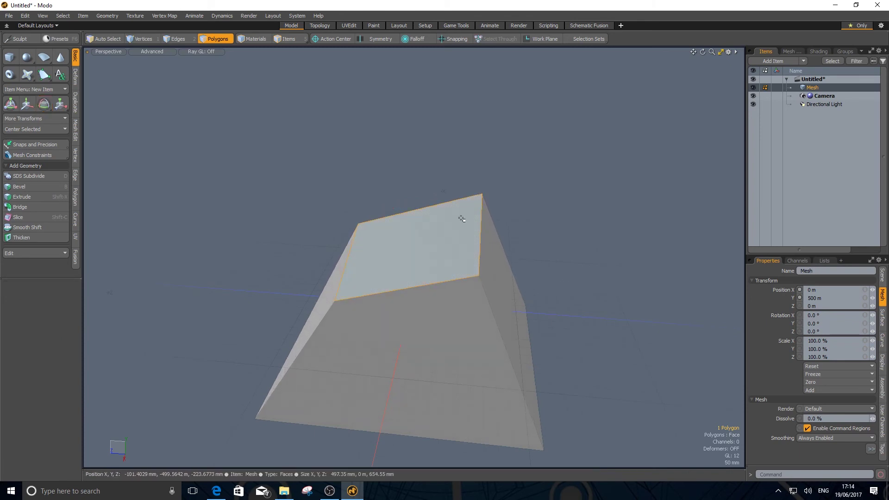
- Convert the top polygon selection to its vertices and scale them to about 167% in Y
alt+drag(507, 288, 550, 280)
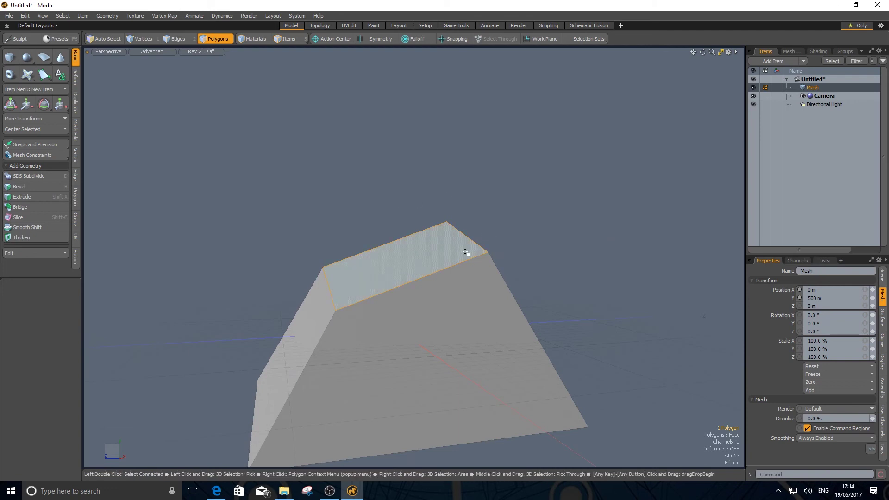
key(alt)
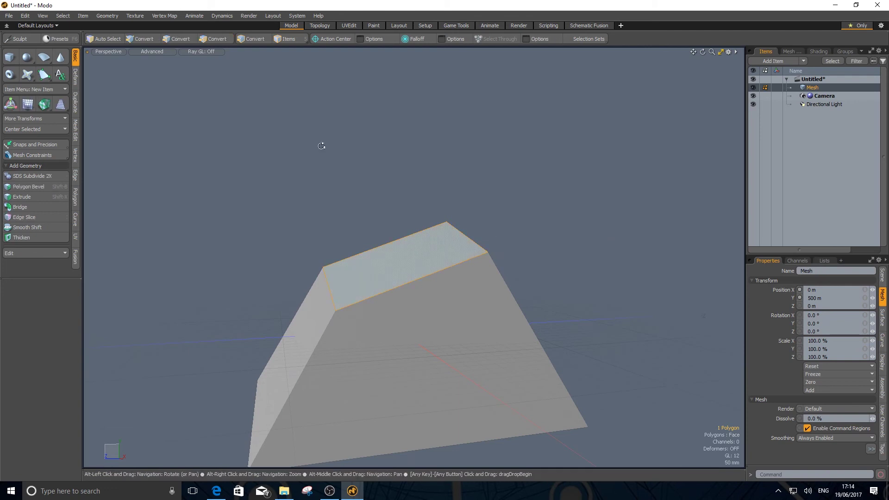
alt+click(144, 40)
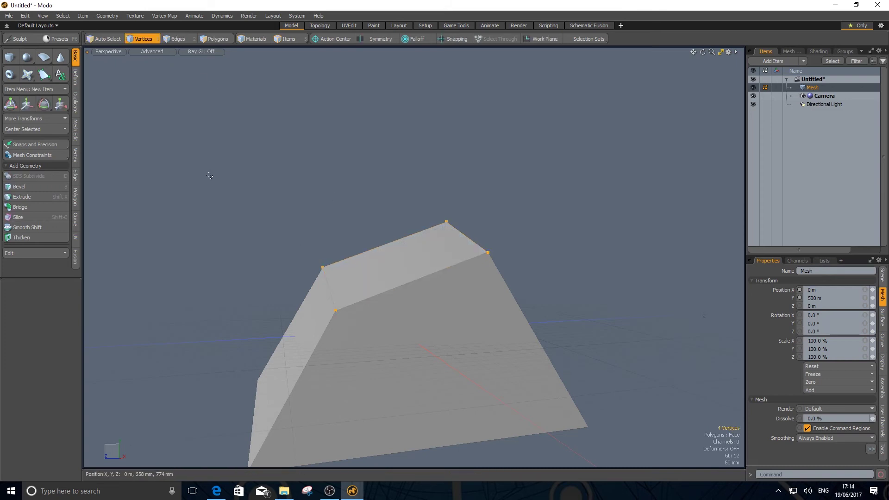
click(64, 106)
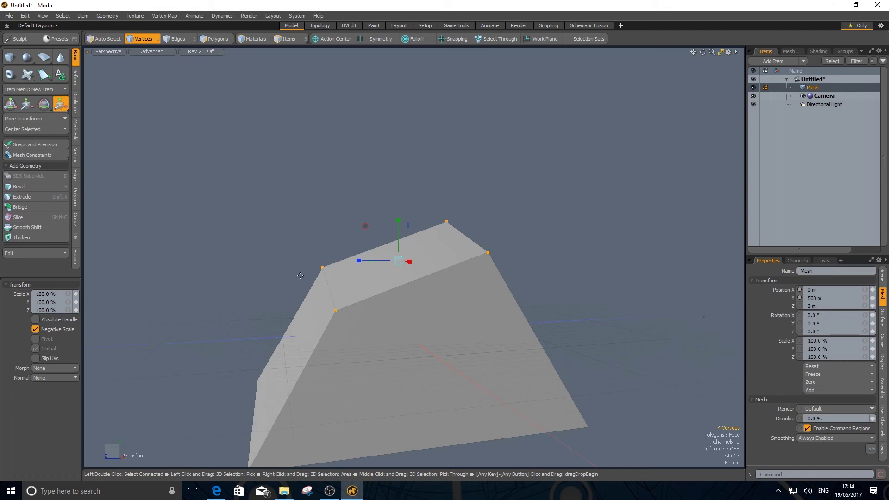
drag(398, 221, 399, 190)
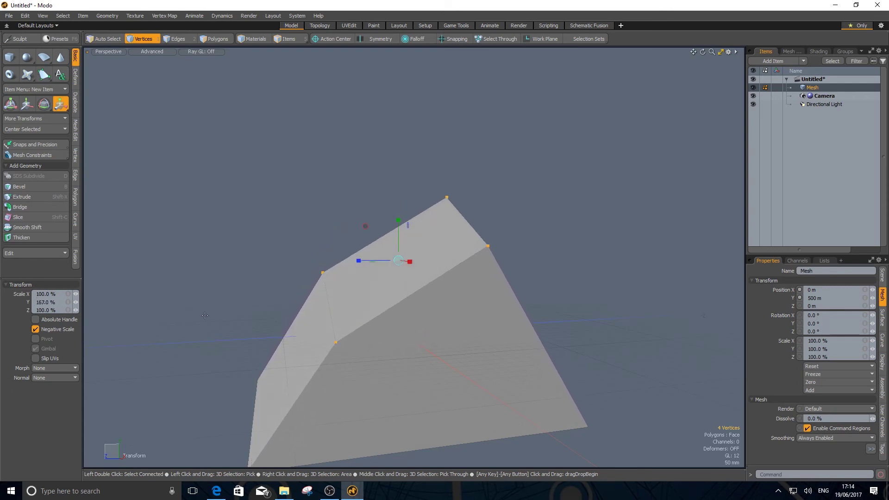
- Disable Negative Scale and flatten the selected top vertices to 0% in Y
click(36, 330)
mouse_move(402, 222)
mouse_down()
mouse_move(398, 268)
mouse_move(399, 224)
mouse_up()
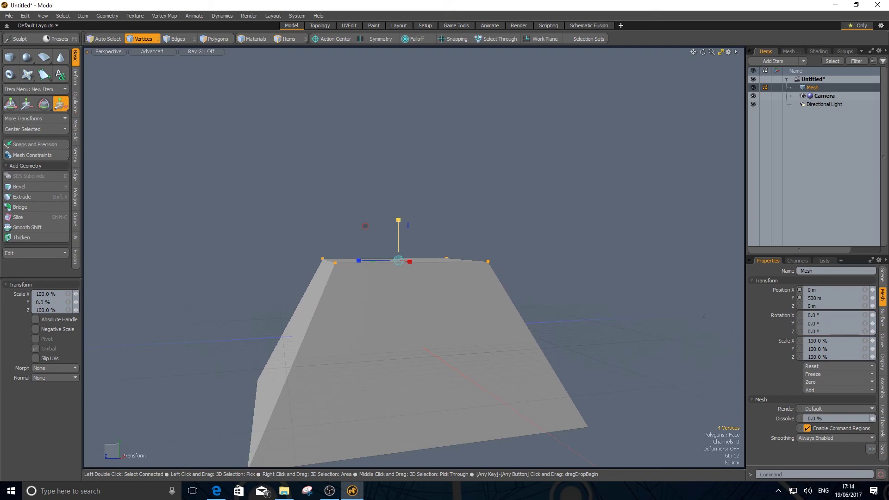
alt+drag(529, 194, 508, 210)
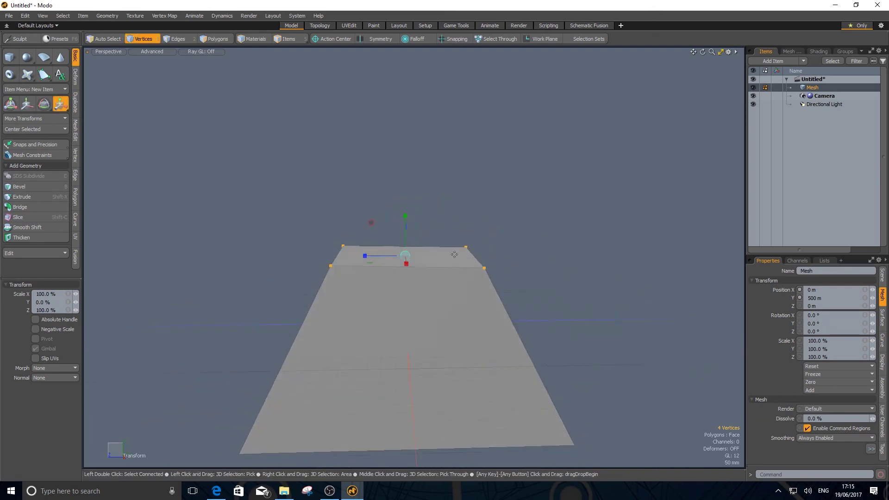
alt+drag(455, 258, 479, 268)
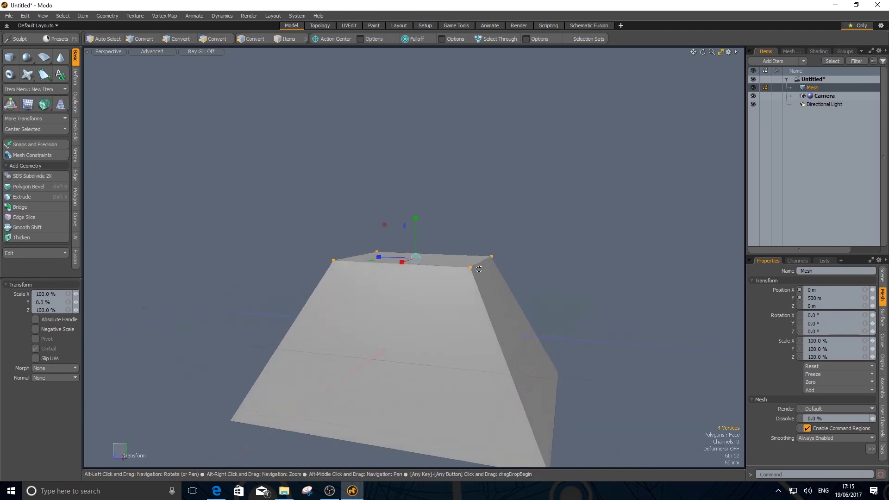
- Show the four-view layout with the mesh framed in the Right view, and undo the last vertex flattening
click(721, 52)
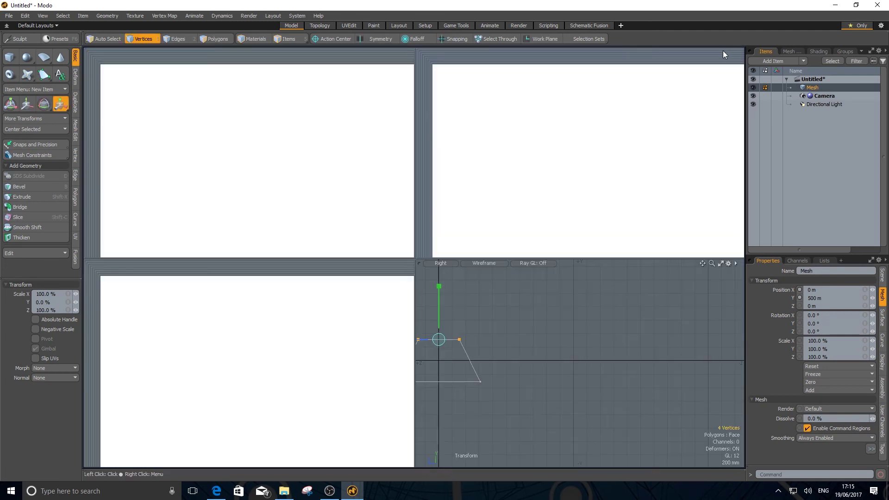
alt+right_drag(485, 334, 622, 325)
mouse_move(568, 321)
alt+middle_down()
mouse_move(564, 312)
mouse_move(570, 338)
alt+middle_up()
key(1)
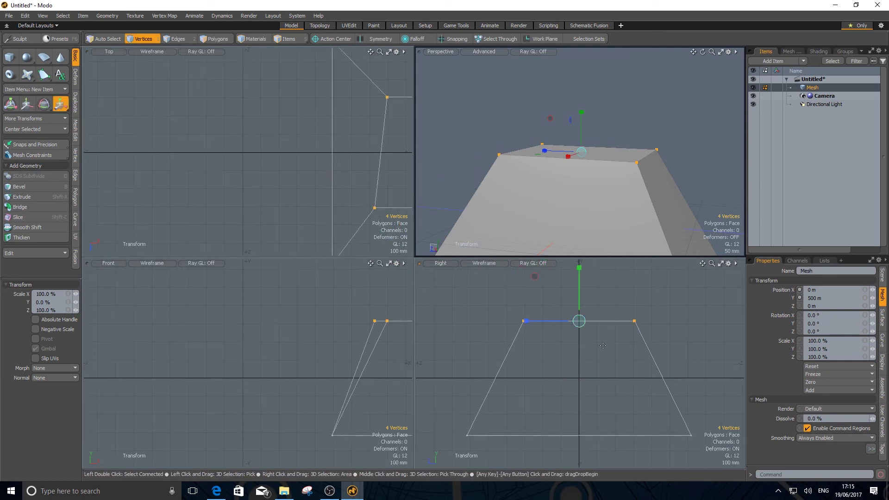
key(ctrl+z)
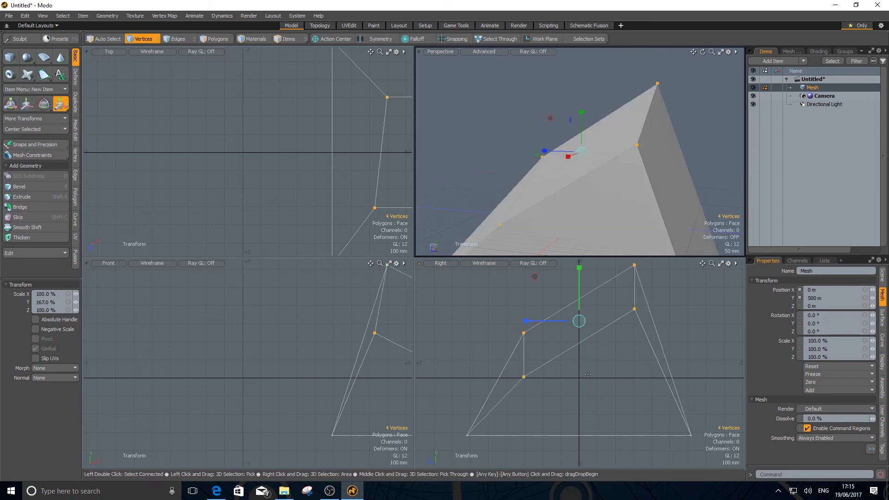
- Scale the four top vertices to 0% in Y from the Right view, and return to the single perspective view
drag(579, 267, 579, 360)
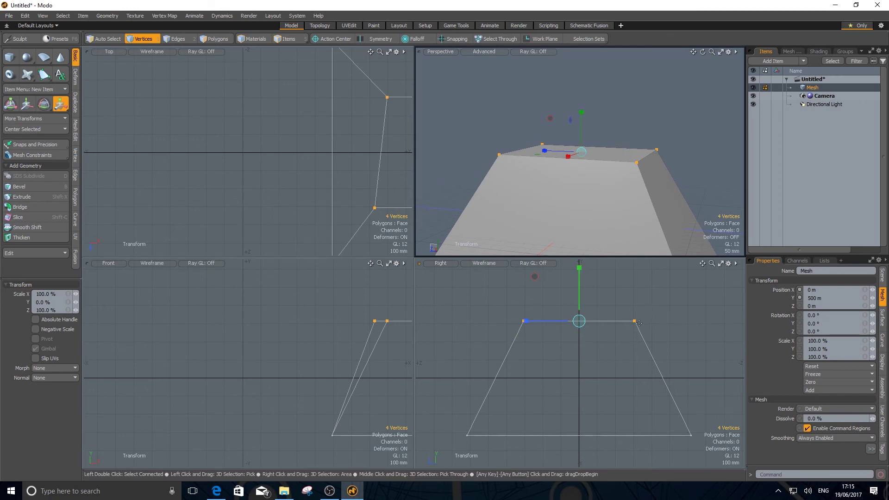
alt+drag(602, 185, 692, 171)
key(space)
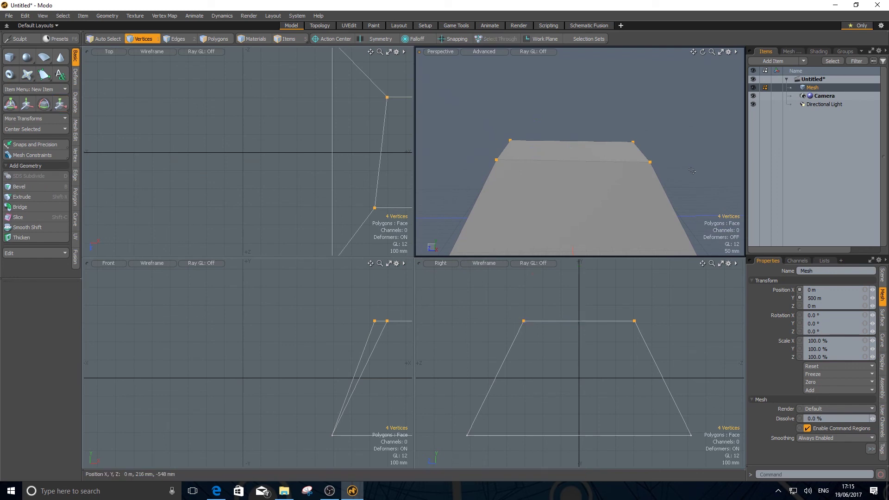
click(721, 52)
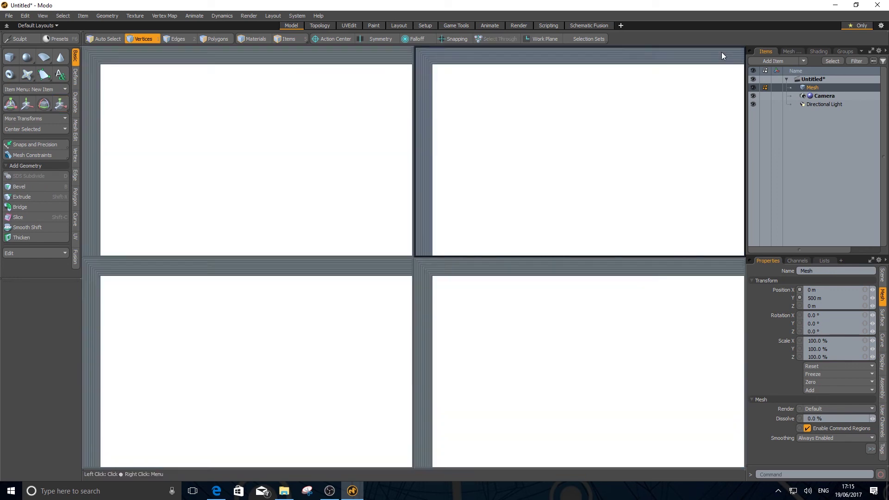
alt+drag(546, 275, 462, 280)
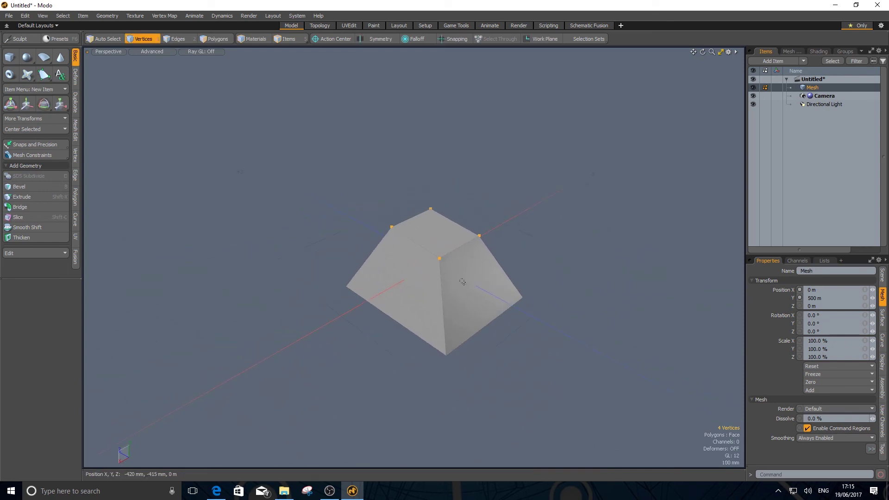